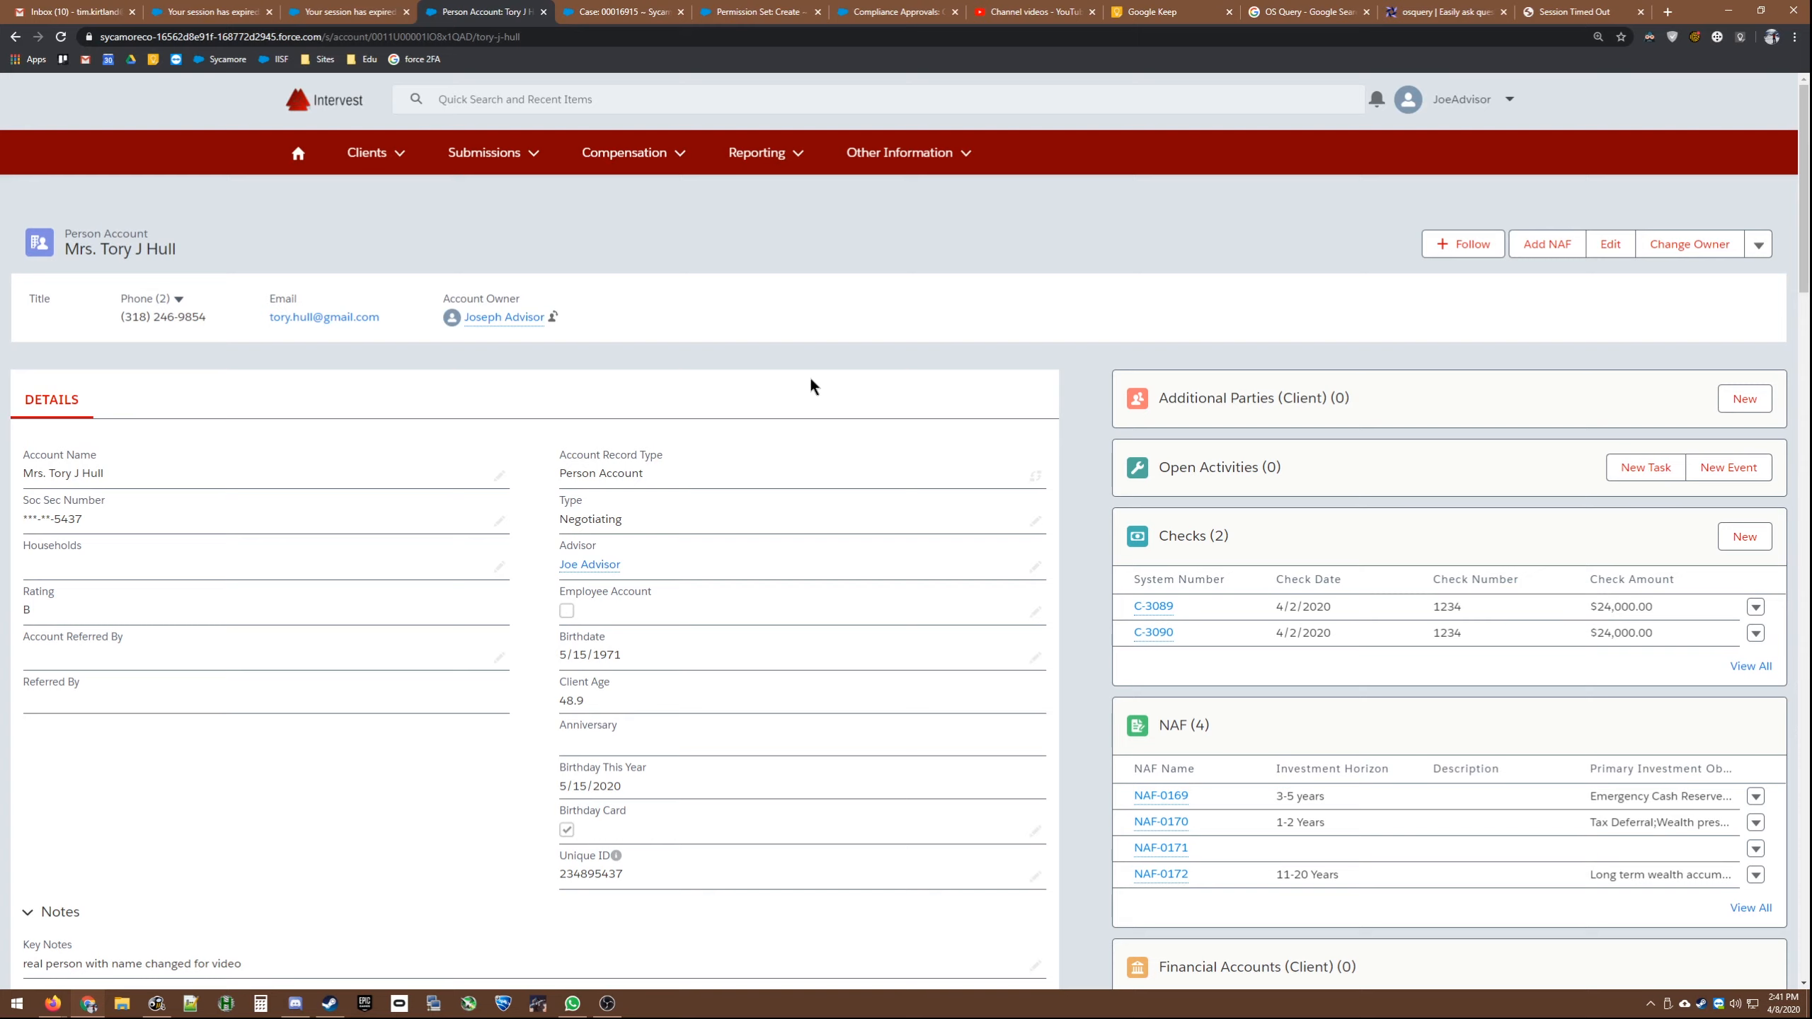
Step: Start a new NAF for the client account and set its signature date to 4/8/2020
click(1563, 255)
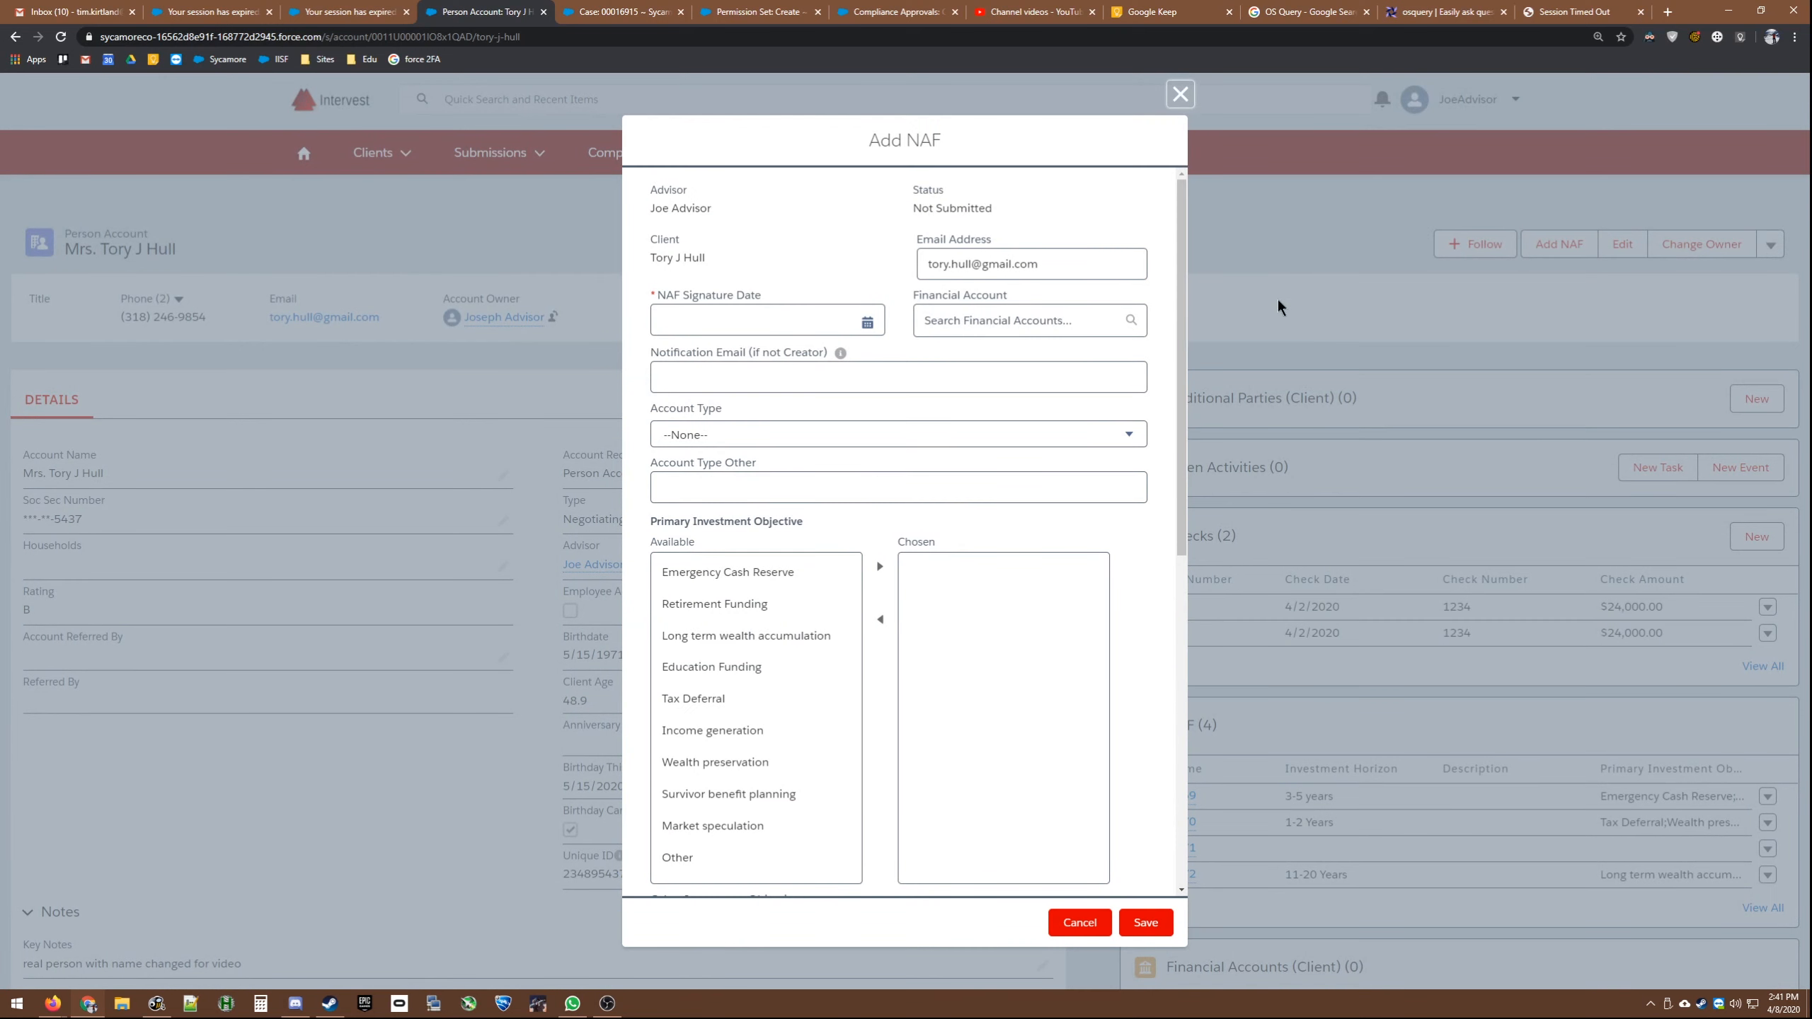
click(803, 322)
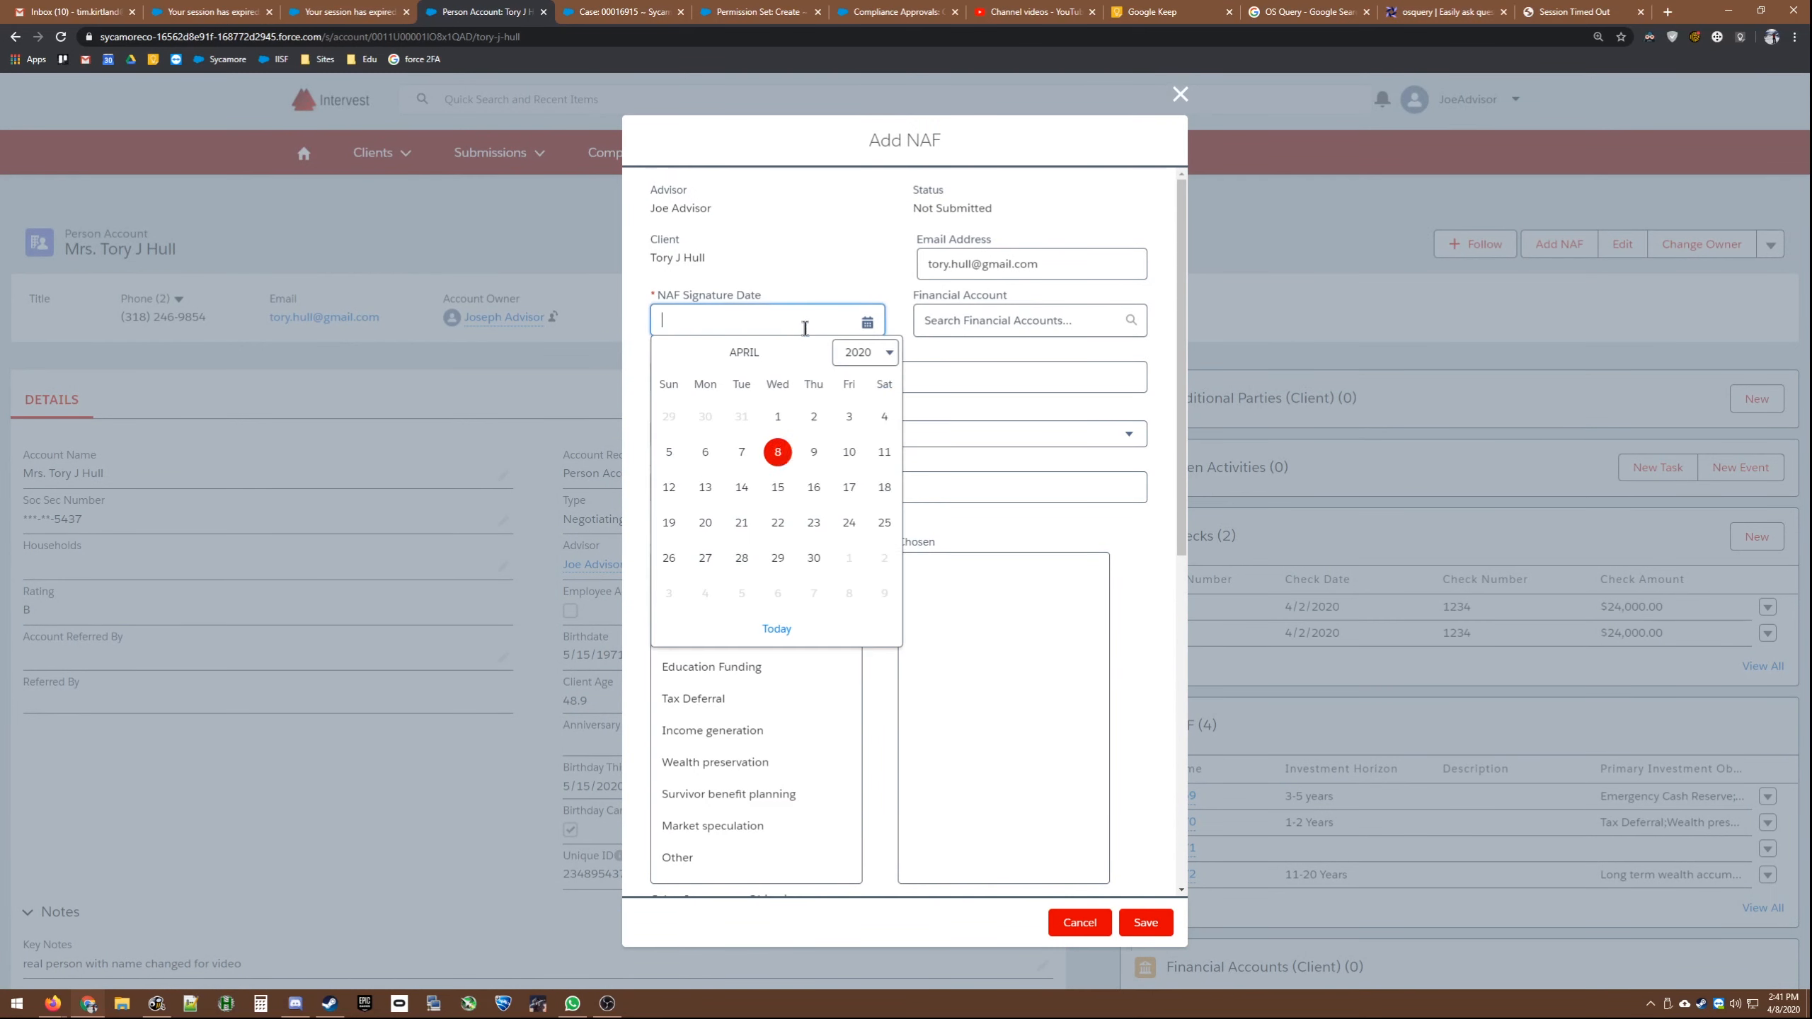
click(780, 449)
Step: Add Long term wealth accumulation and Education Funding to the chosen primary investment objectives
click(727, 572)
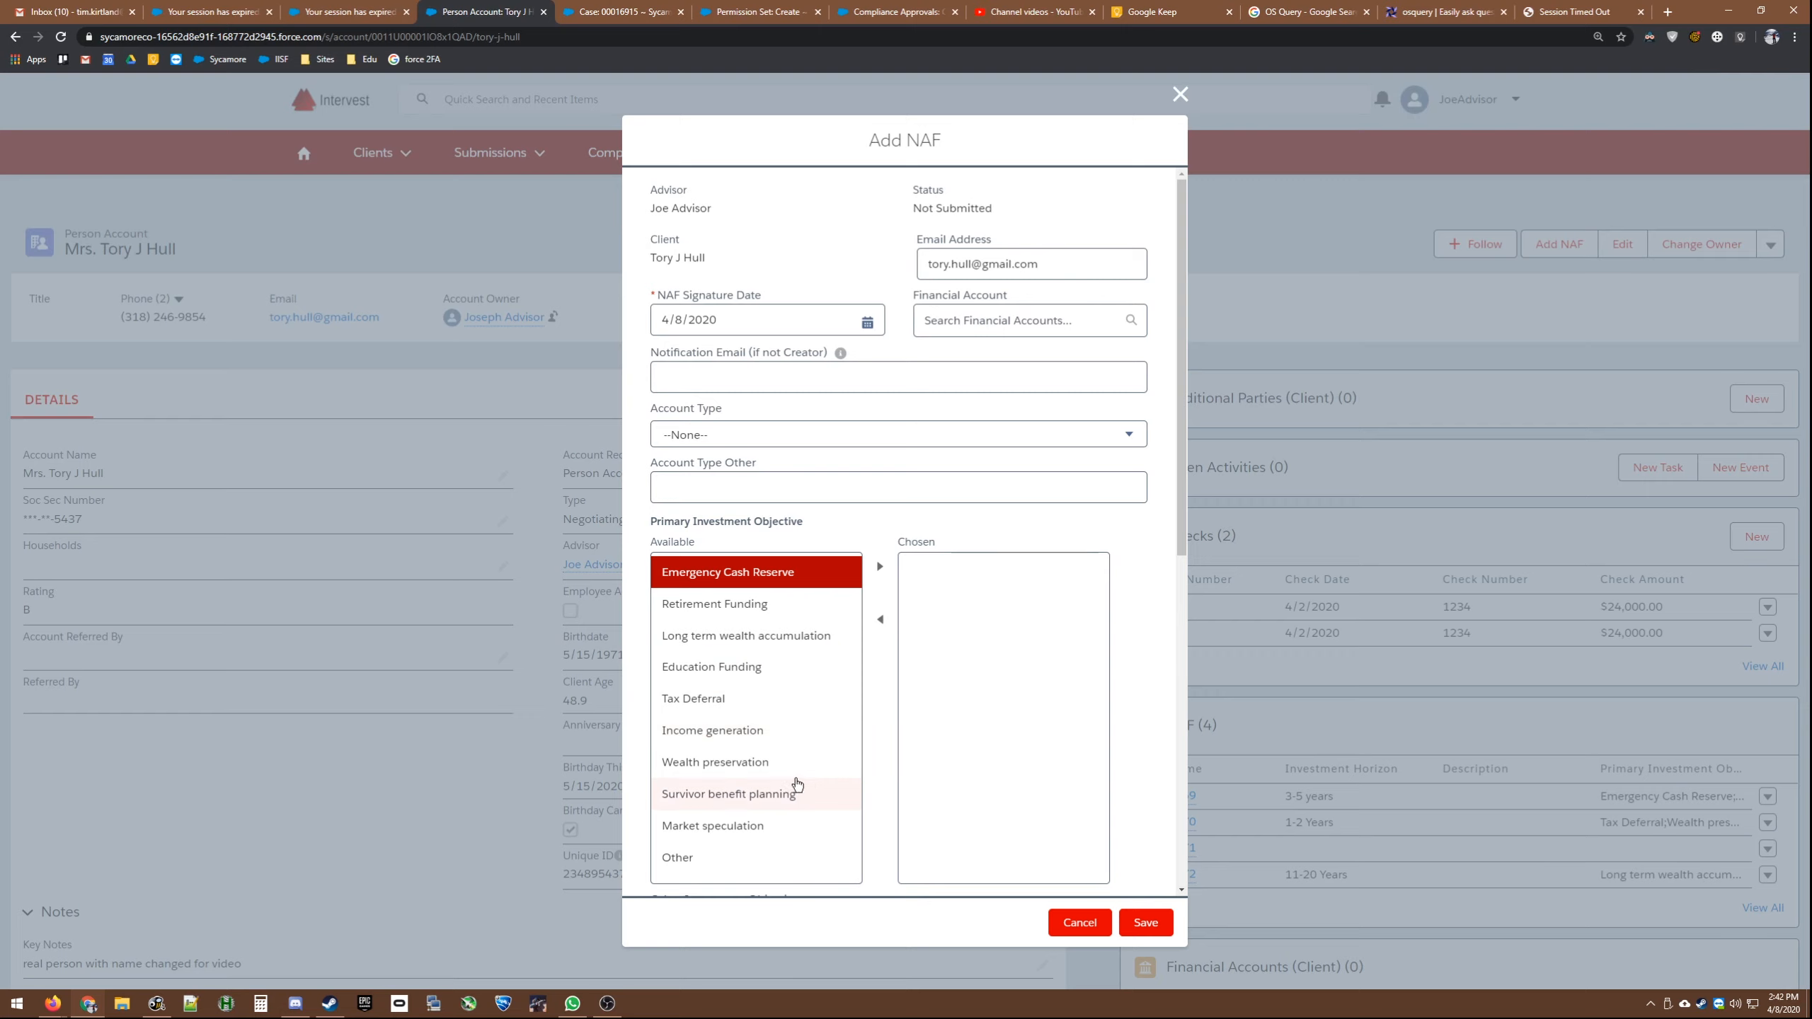
click(790, 643)
click(881, 568)
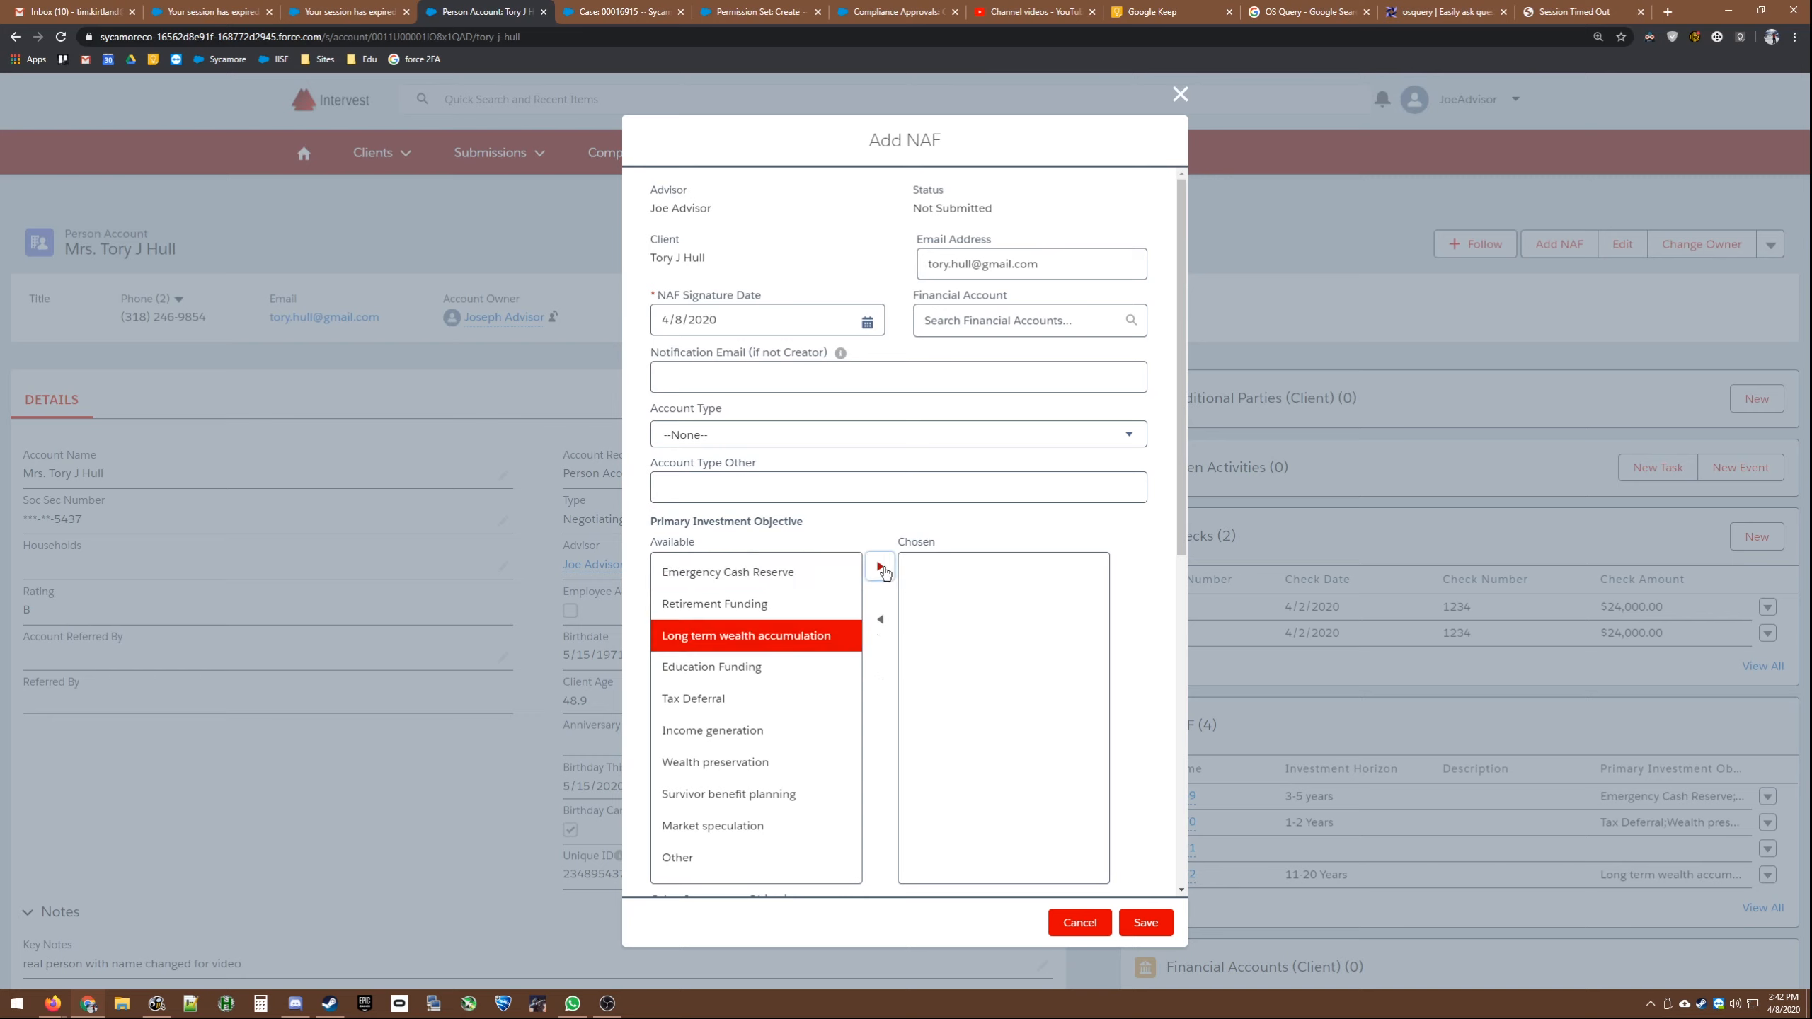
click(773, 634)
click(880, 566)
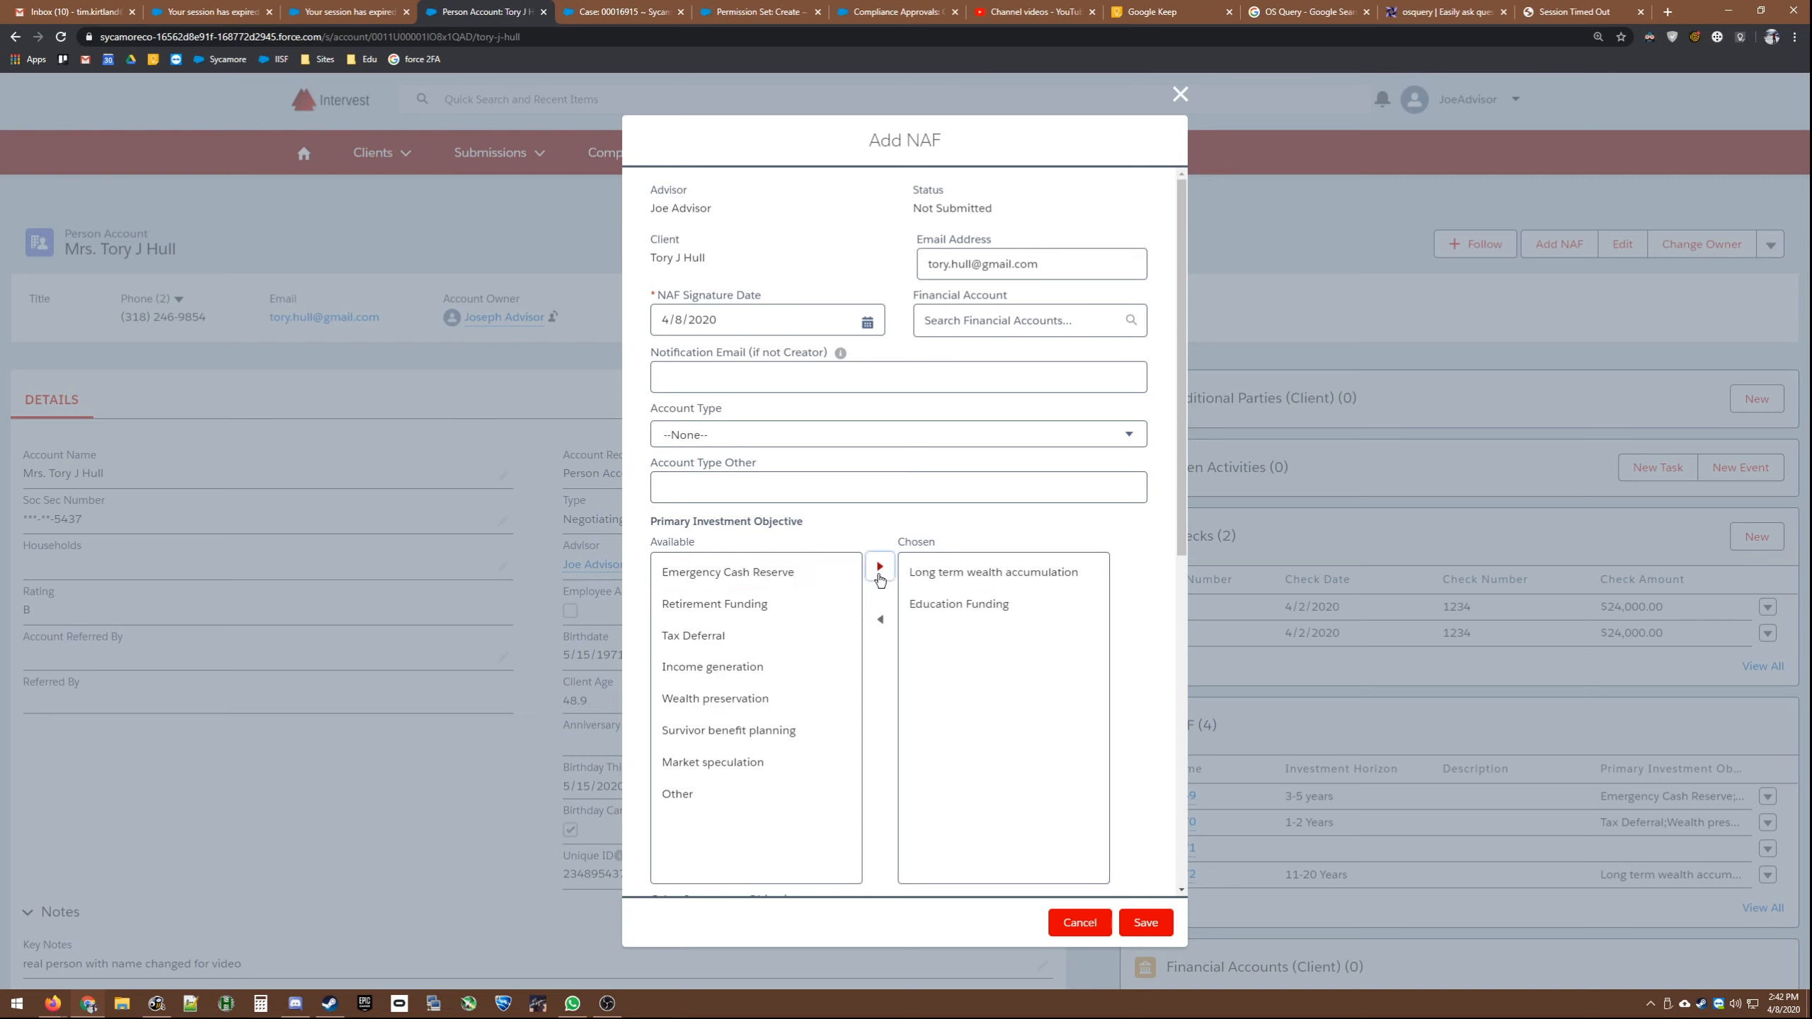
Step: Add Tax Deferral to the chosen primary investment objectives and remove it again
click(781, 635)
click(880, 566)
click(942, 635)
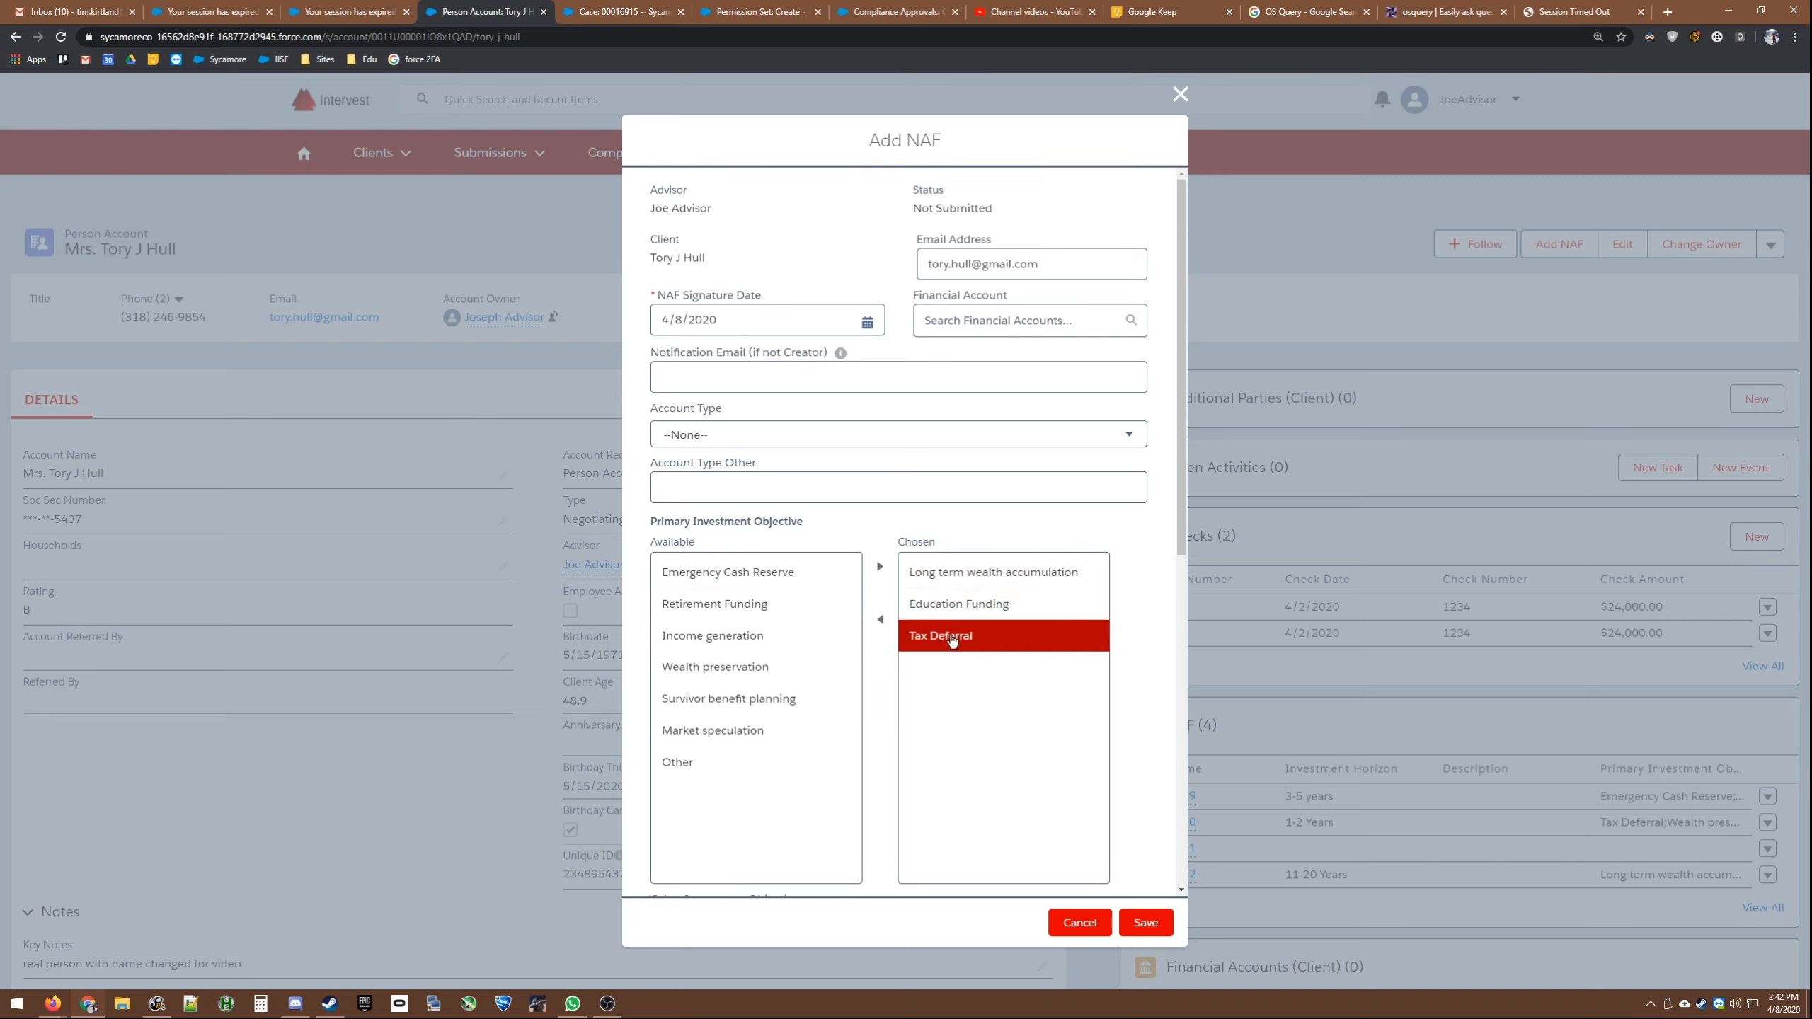
click(881, 618)
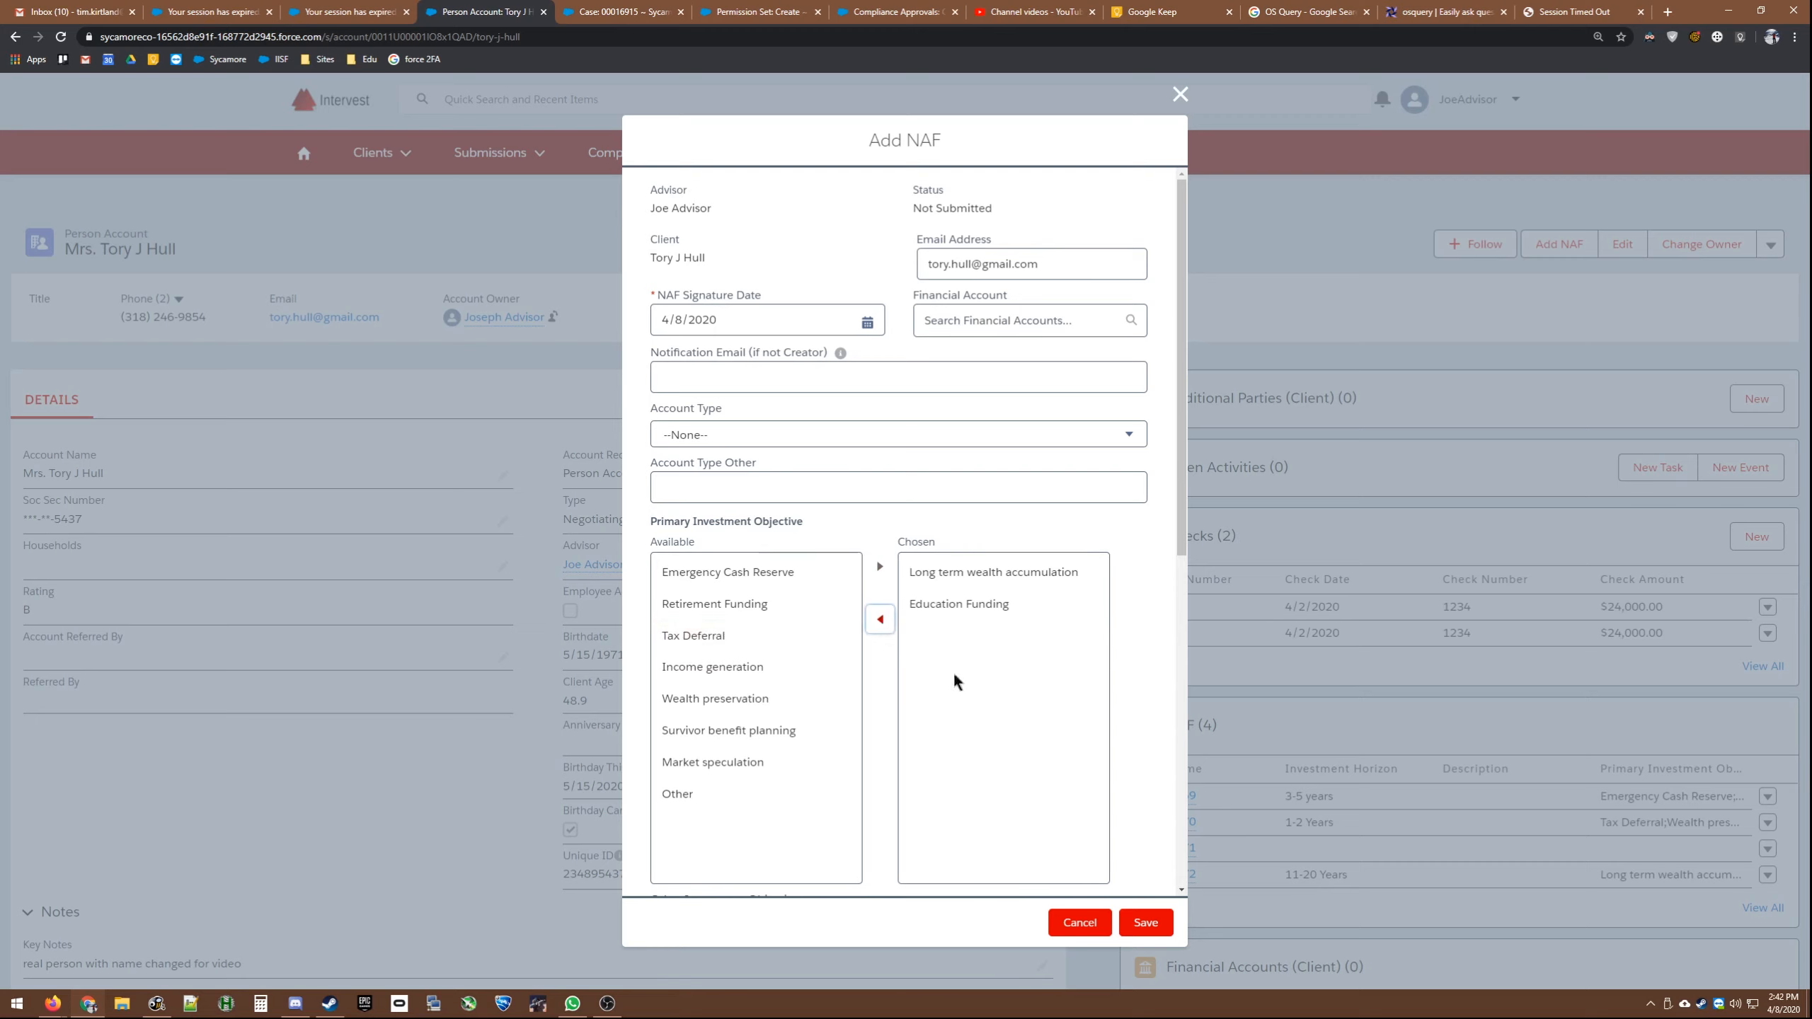
Step: Set the NAF's account type to 401(k) Plan
click(1063, 435)
click(826, 501)
click(825, 493)
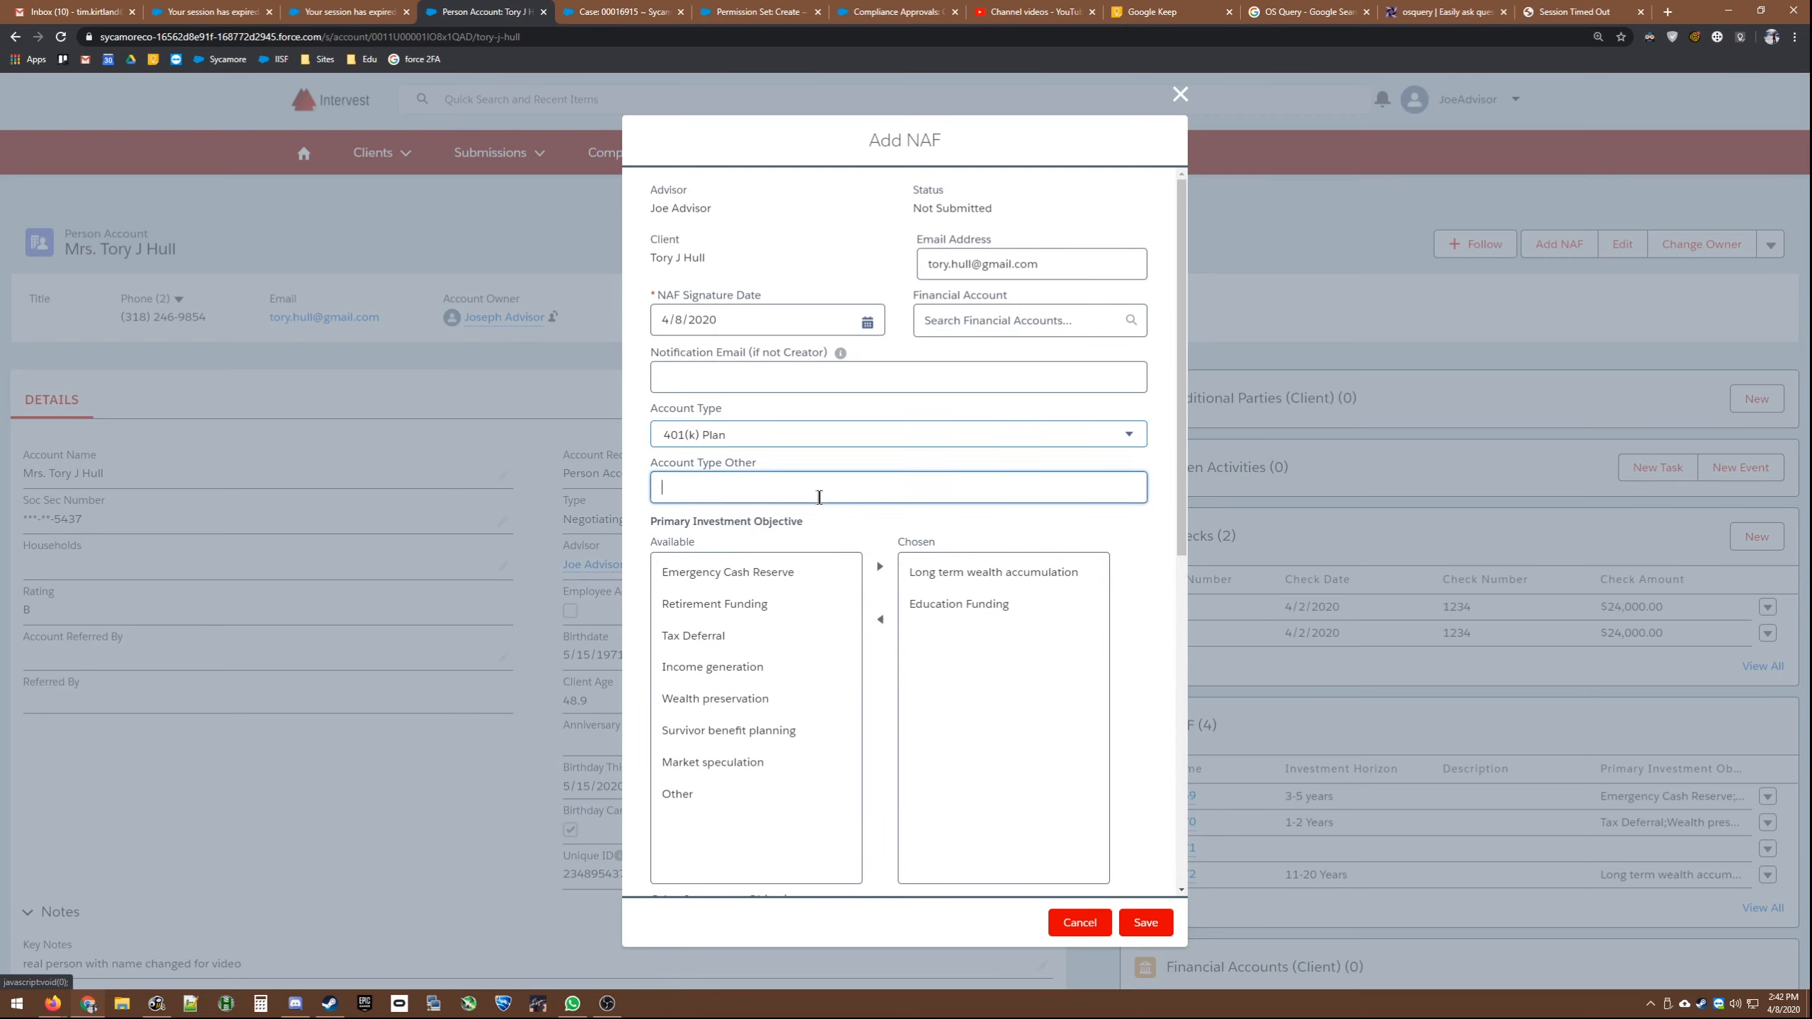
Step: Switch the account type to Other and back to 401(k) Plan
click(780, 436)
scroll(803, 579, down, 5)
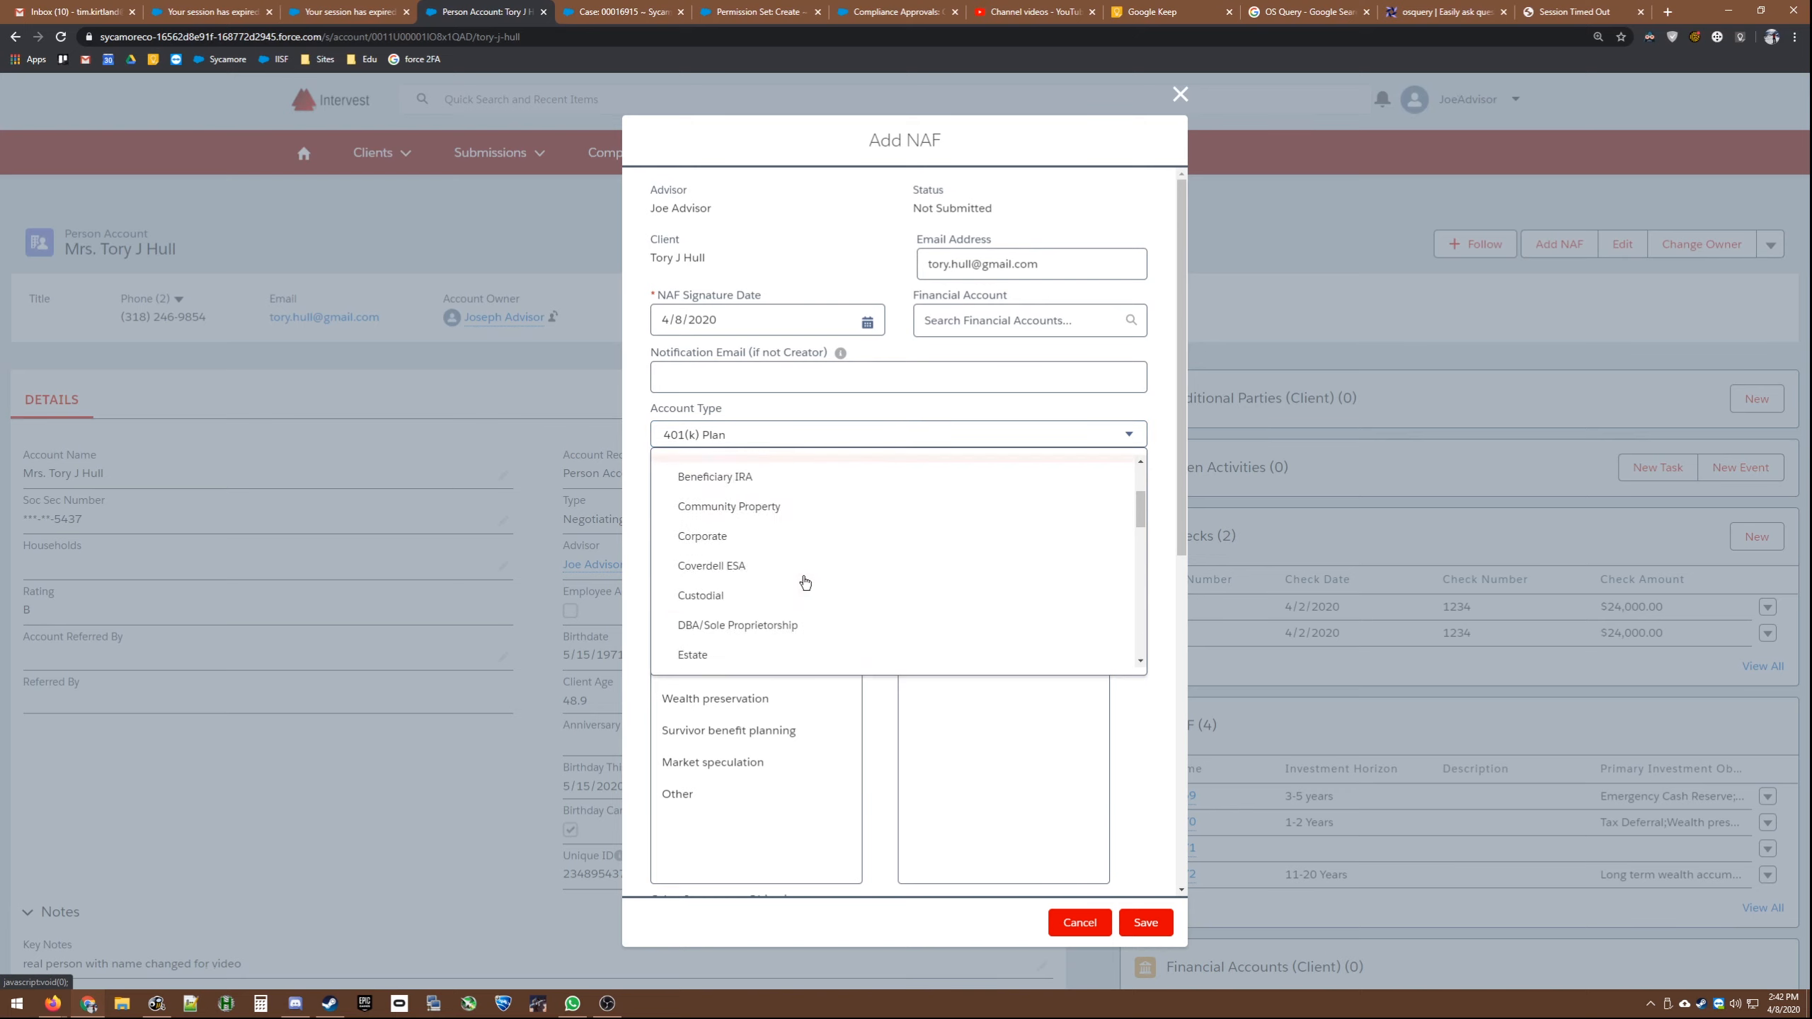
scroll(792, 577, down, 2)
scroll(742, 627, down, 1)
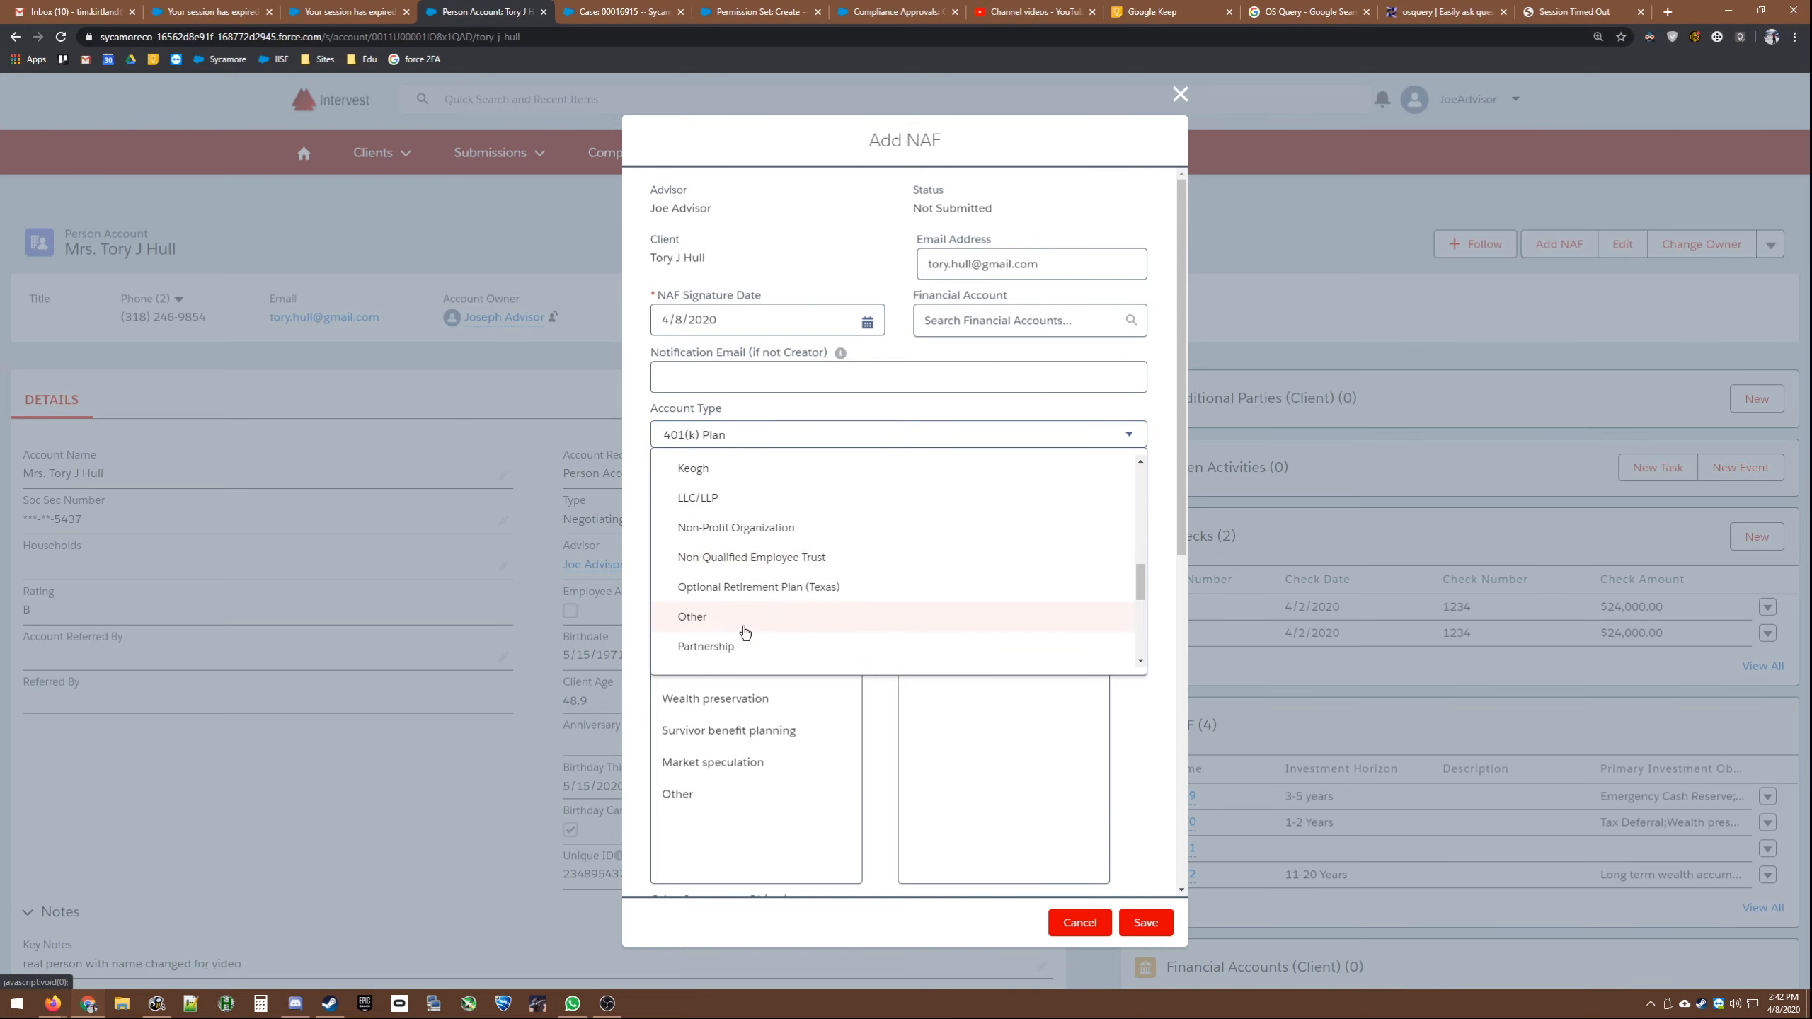
click(741, 628)
click(737, 499)
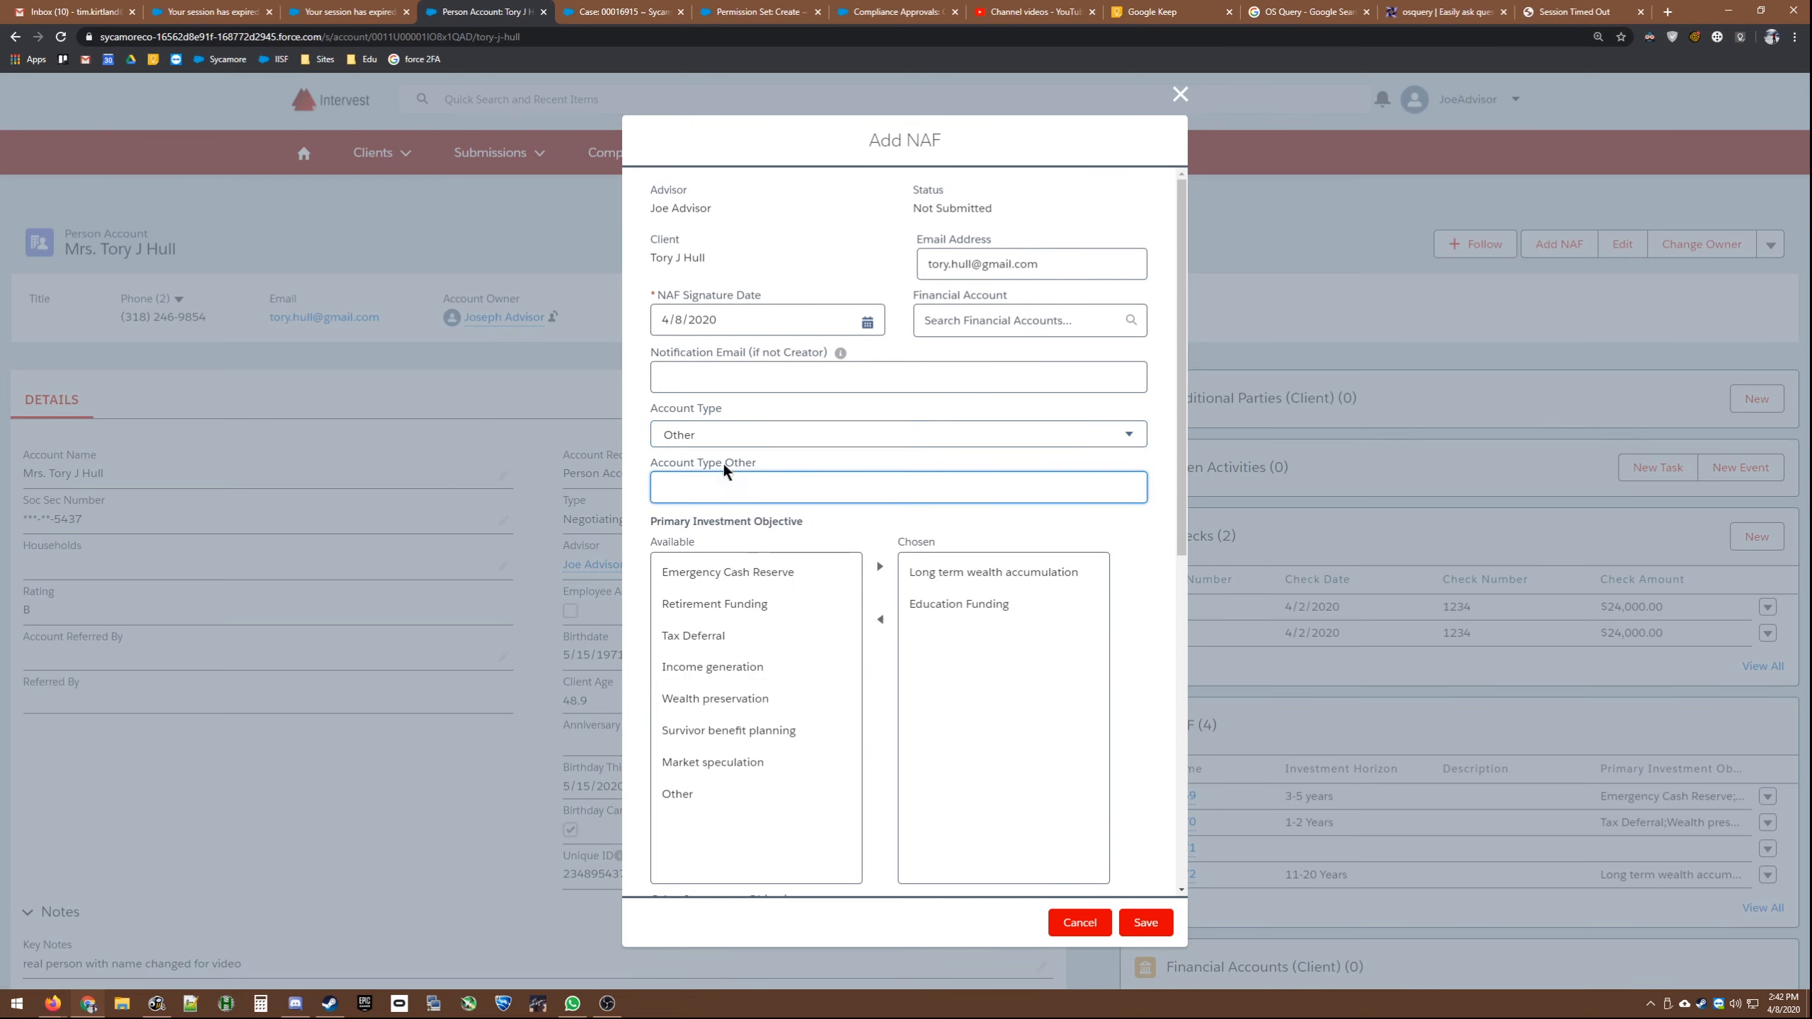
click(755, 437)
click(810, 498)
Step: Set the NAF's risk tolerance to Conversative/Moderate and its investment horizon to 1-2 Years
scroll(1154, 476, down, 7)
click(748, 487)
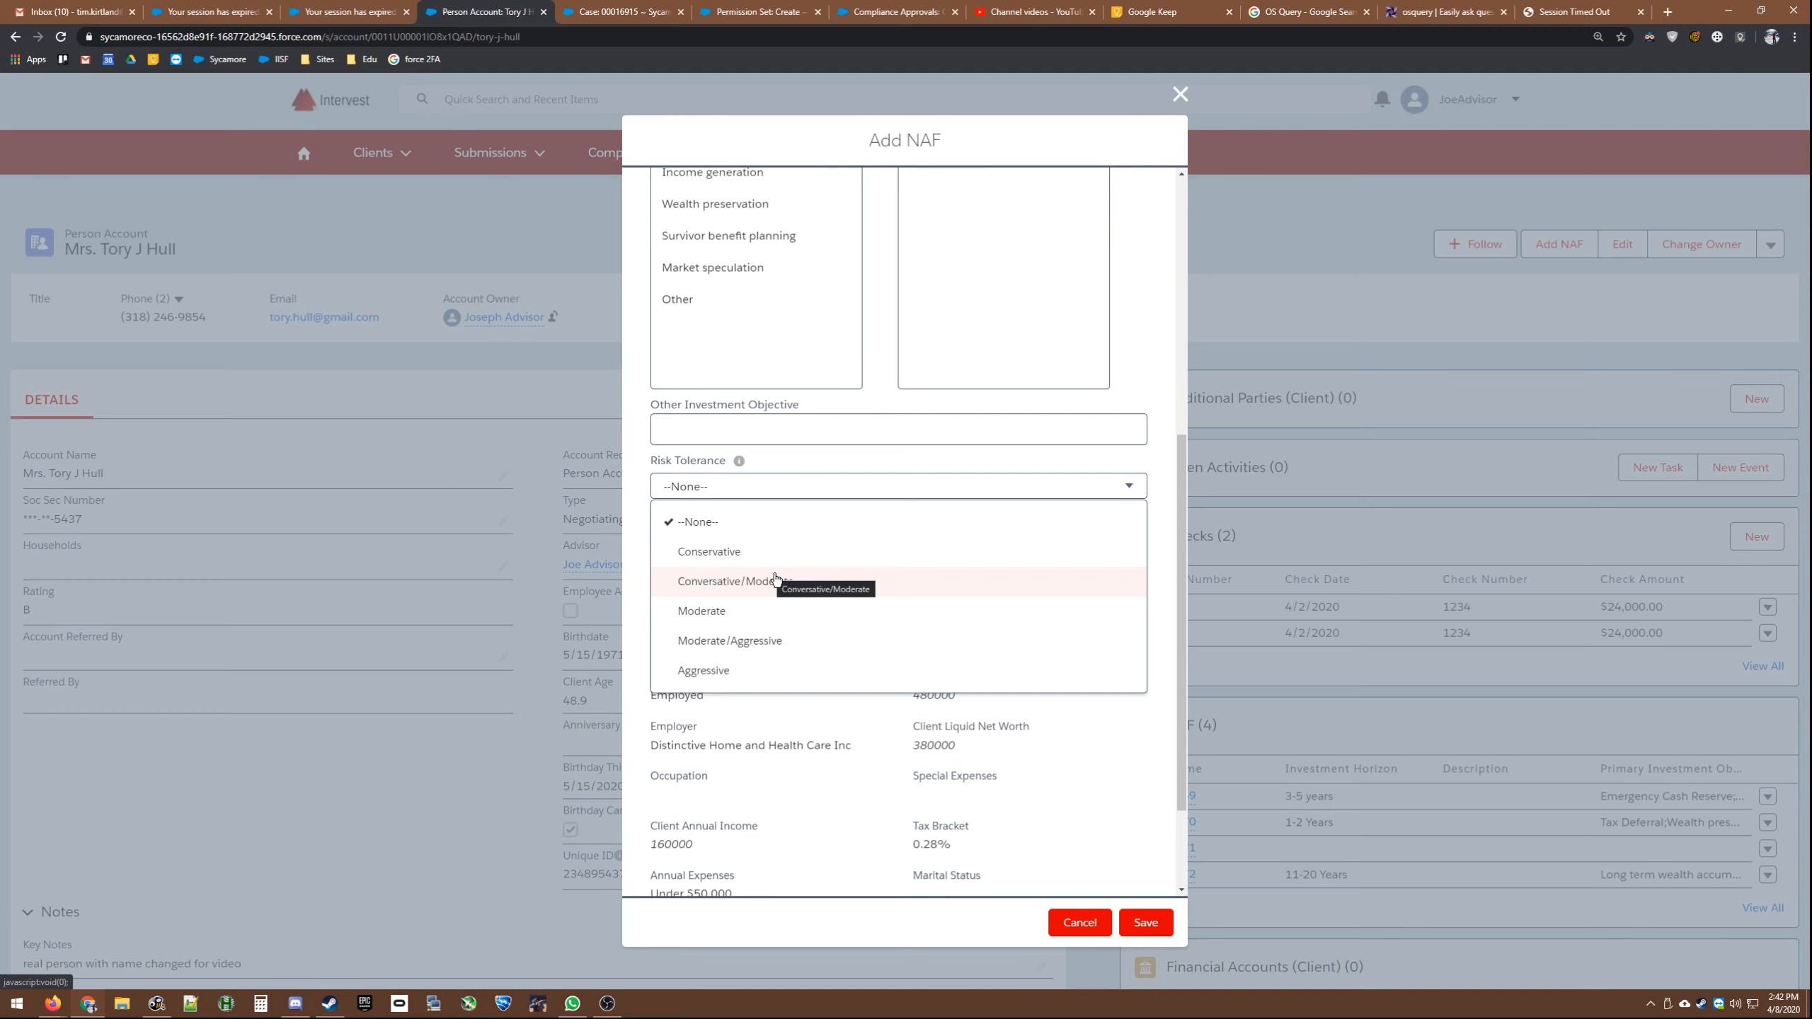
click(771, 580)
click(768, 540)
click(768, 629)
Step: Set liquidity needs to Somewhat Important and the investments in this account to Less than 1/3 of my financial portfolio
click(767, 593)
click(767, 675)
click(776, 594)
click(778, 690)
click(794, 651)
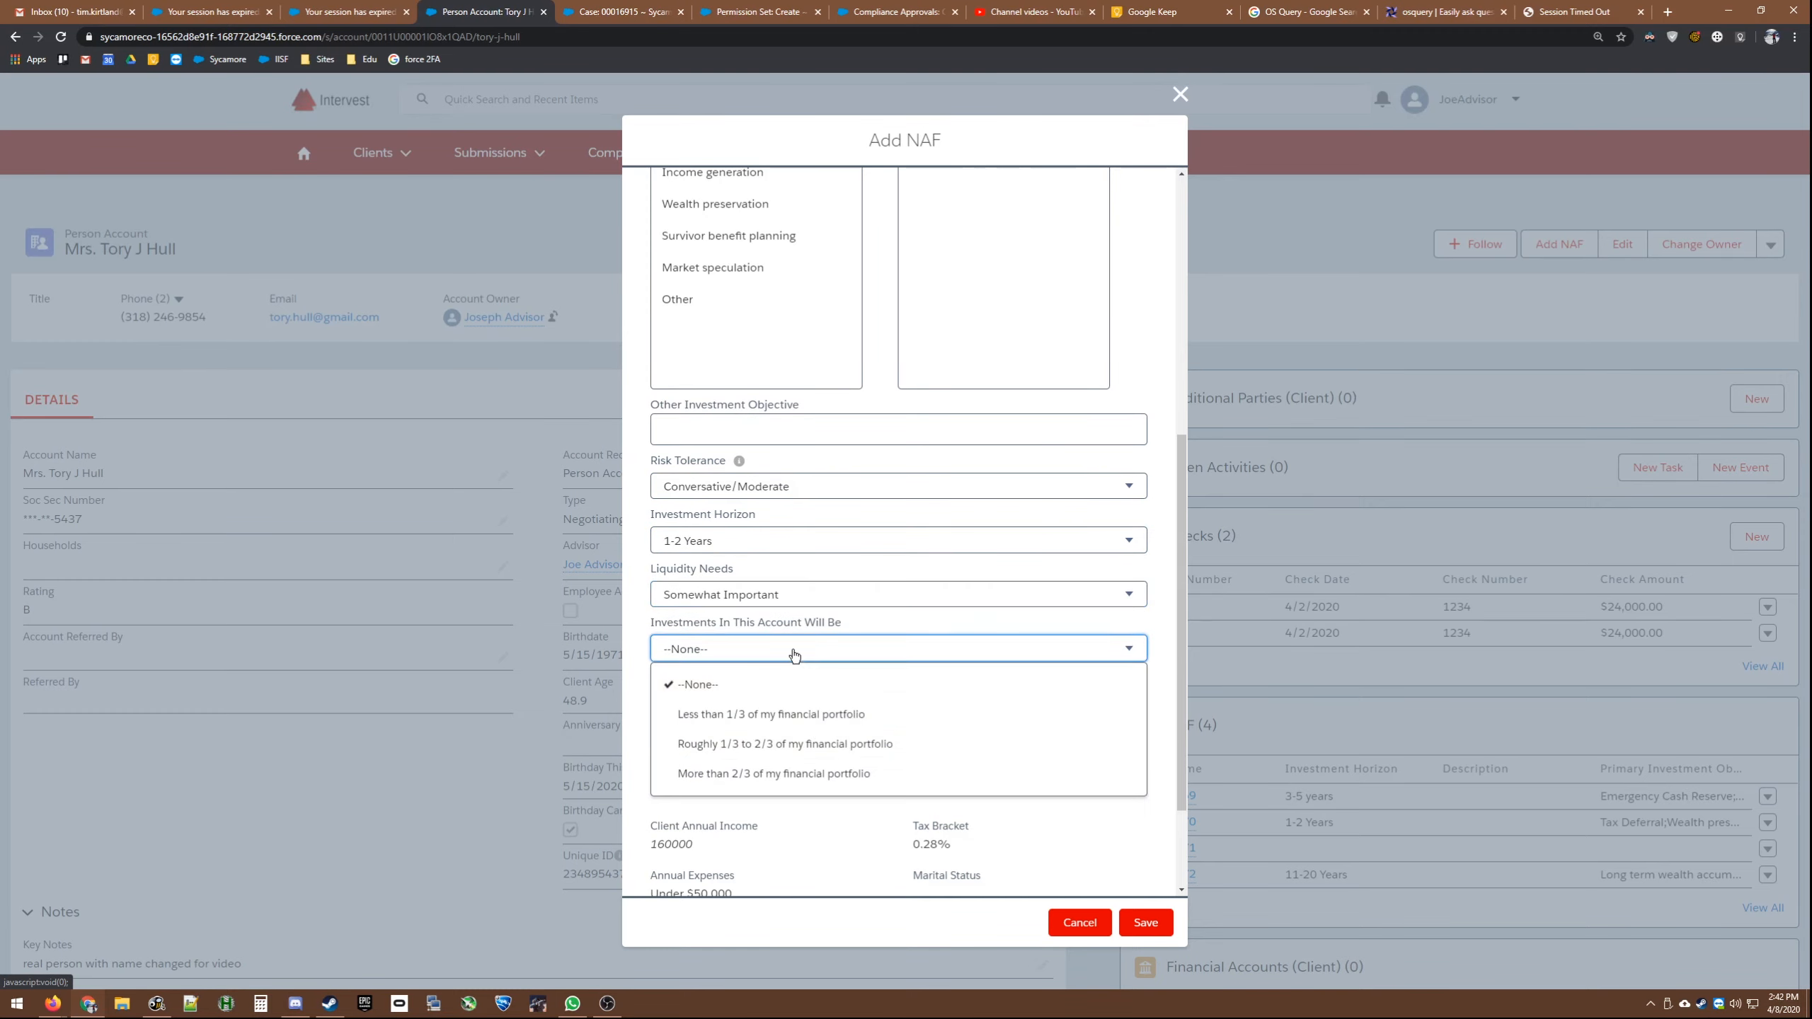
click(791, 714)
Step: Save the NAF and open the newly created record from the client's NAF list
scroll(787, 643, down, 2)
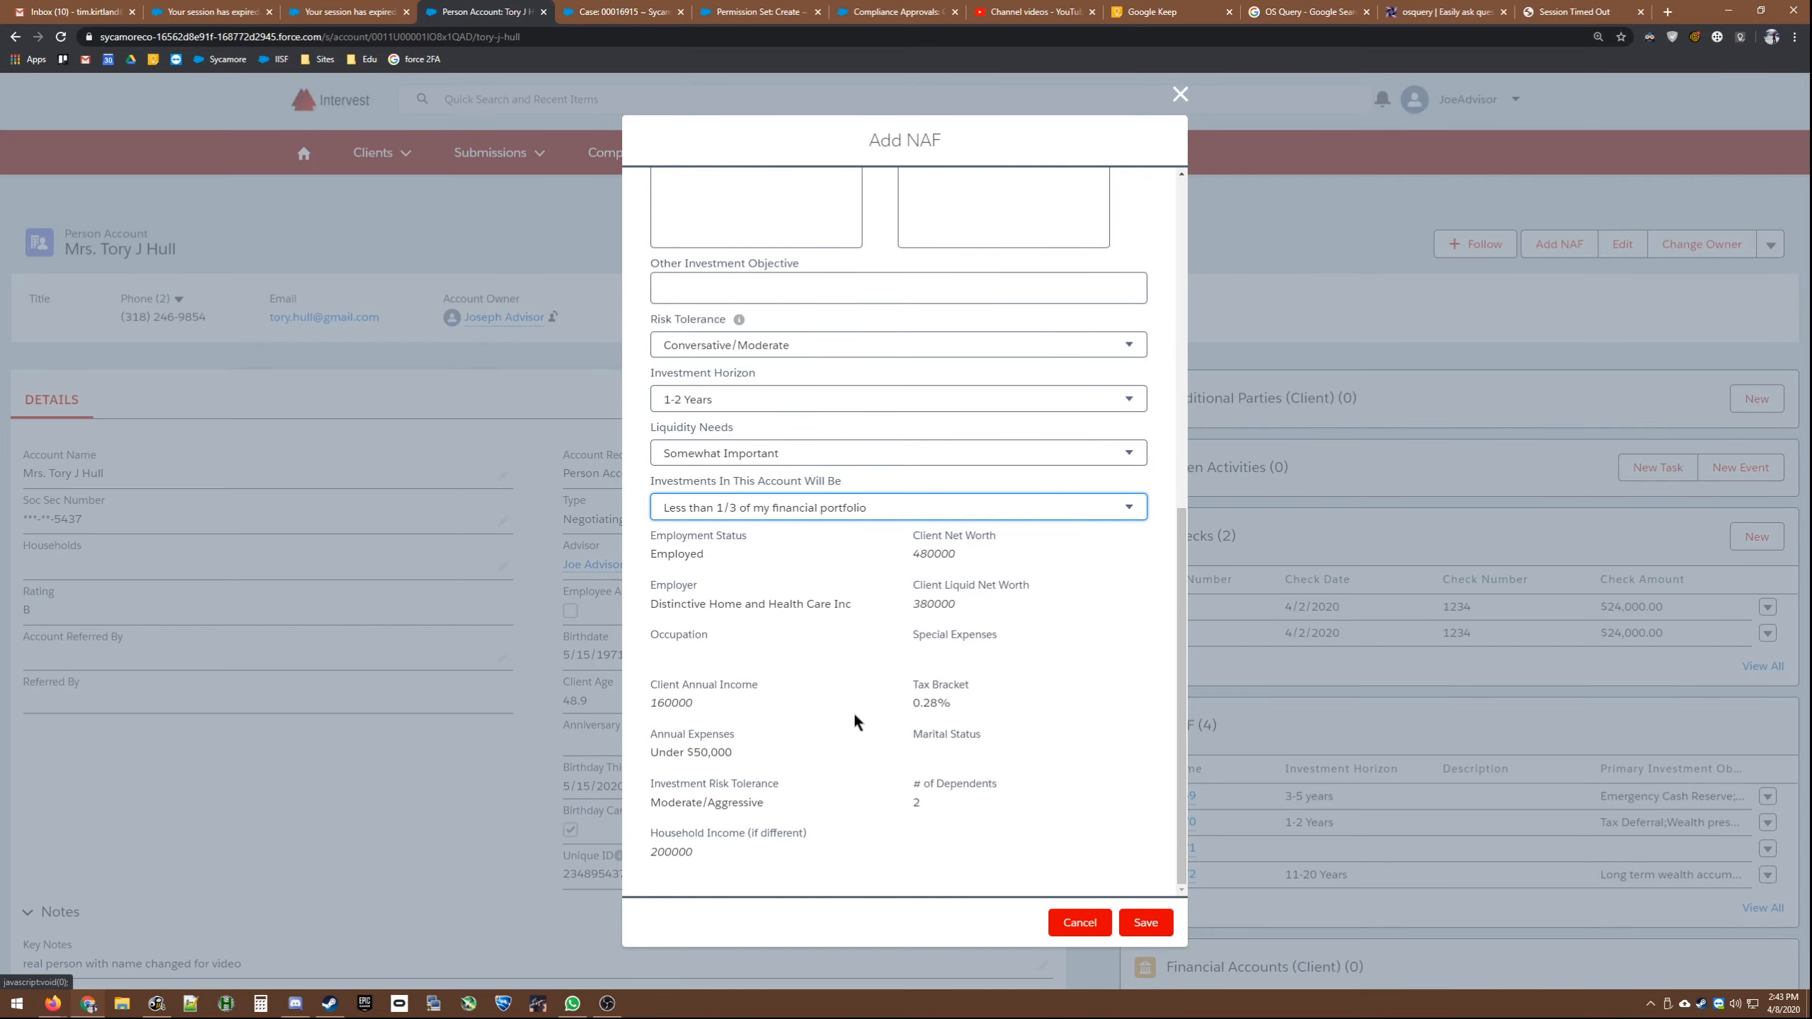
click(1144, 922)
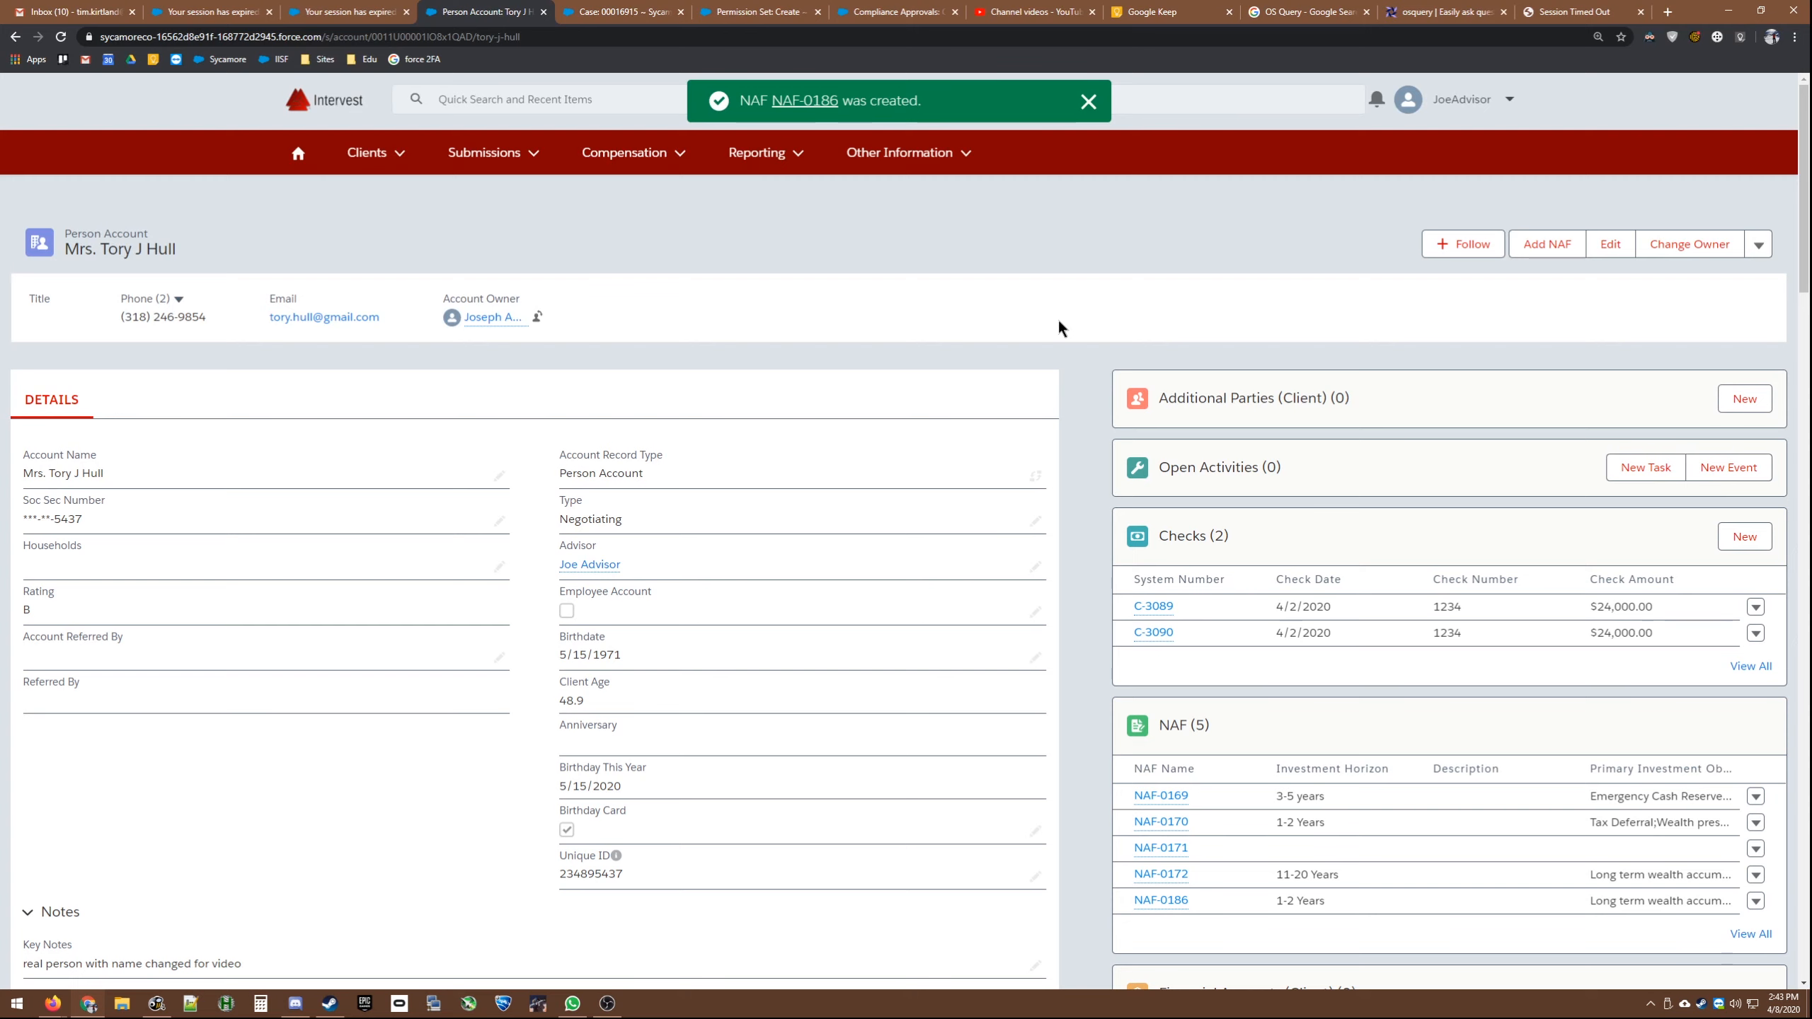
scroll(1086, 507, down, 1)
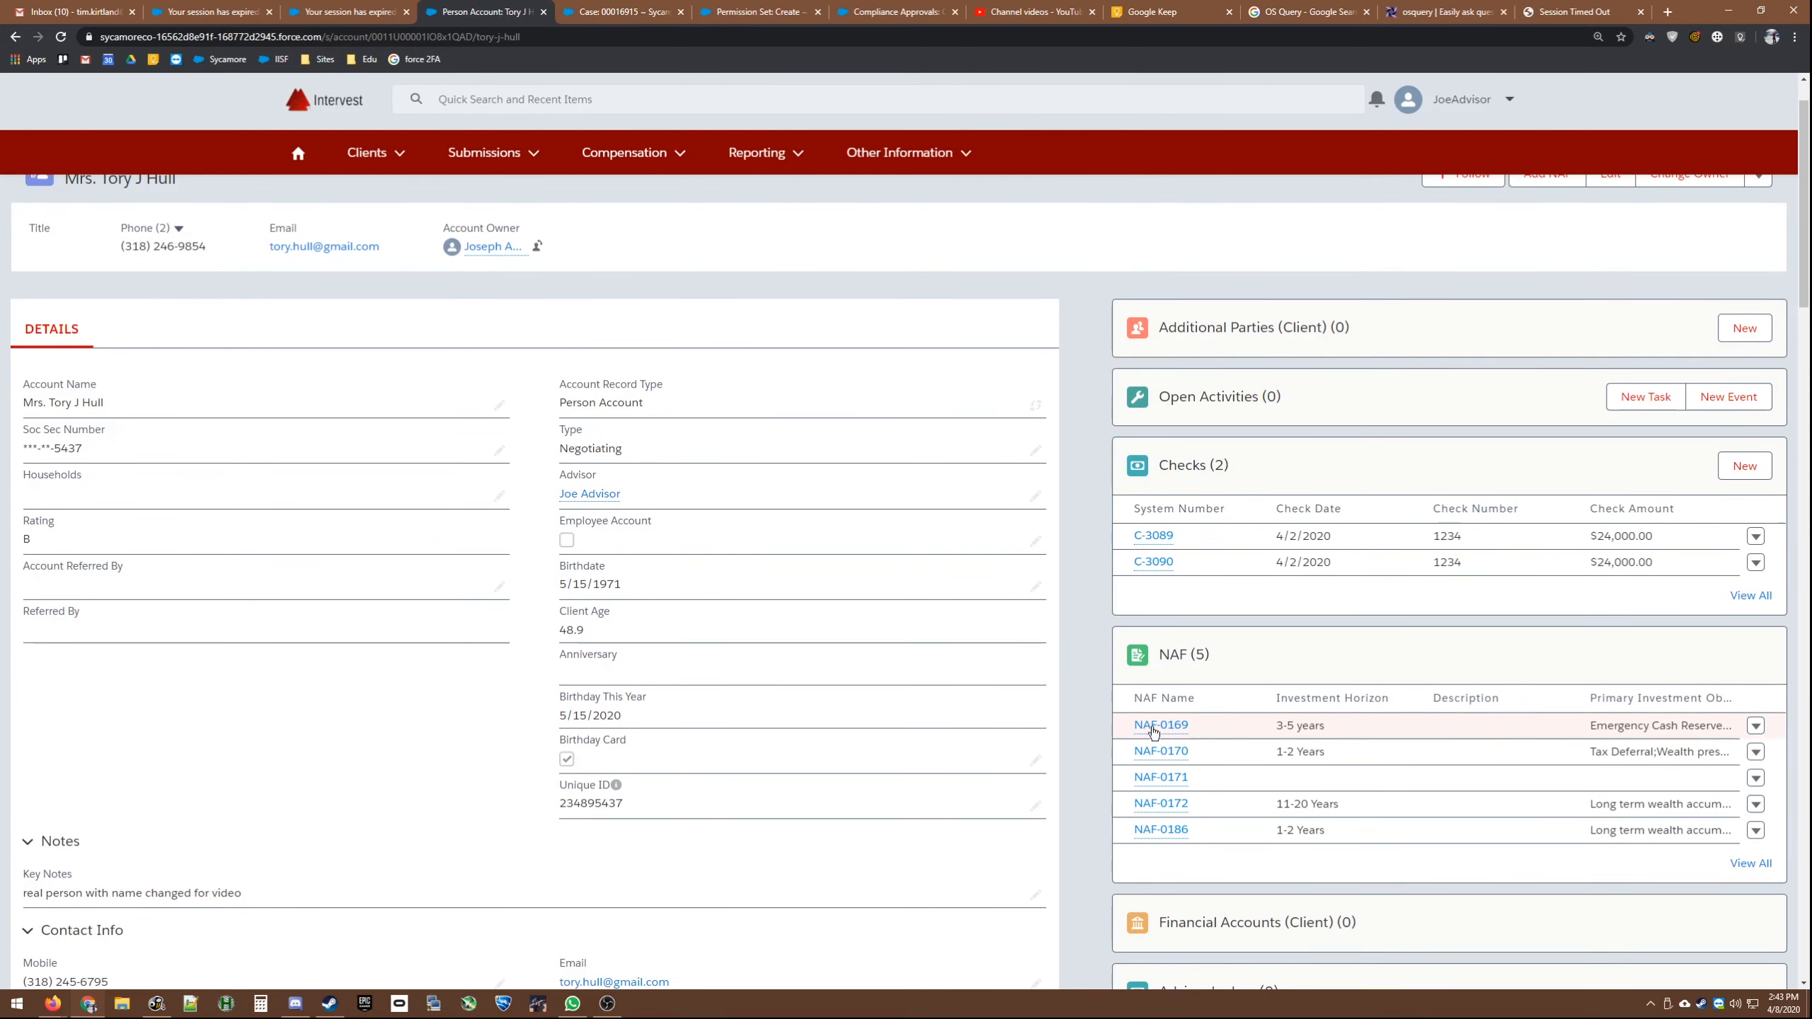
click(1159, 828)
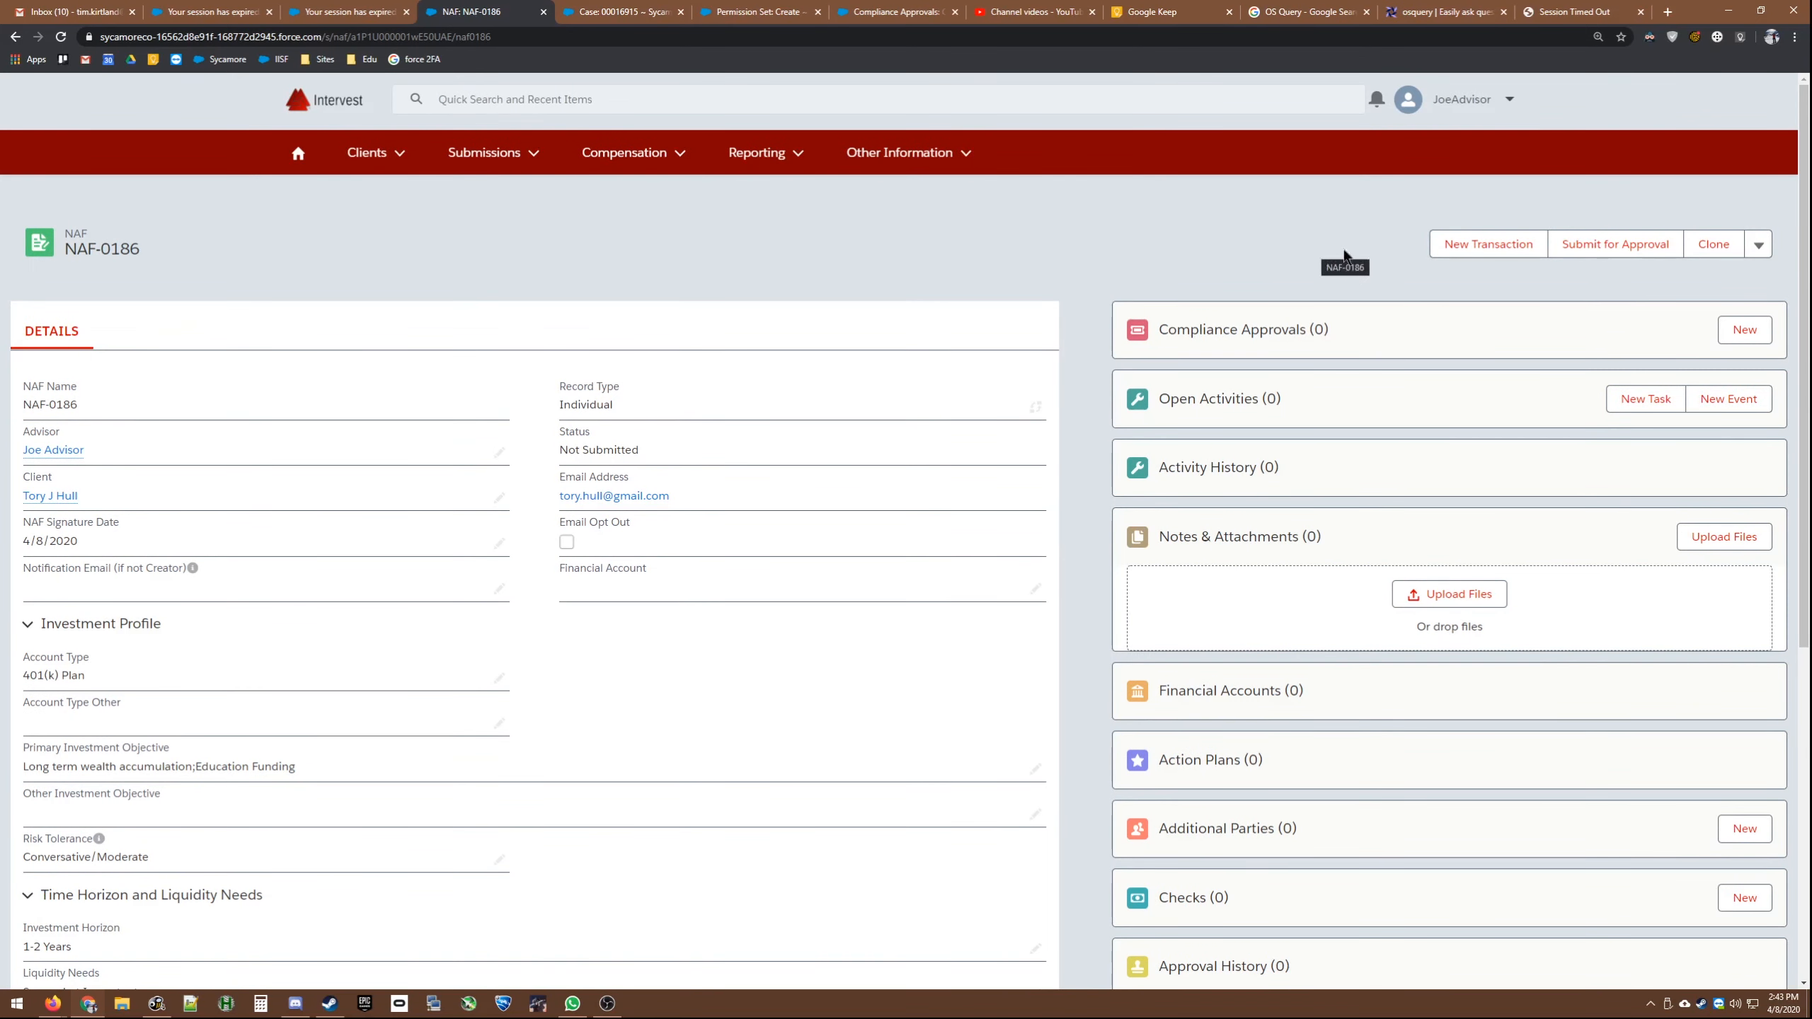
Step: Start a new transaction from the NAF with the type Broker/Dealer Transaction and continue to its form
click(1448, 250)
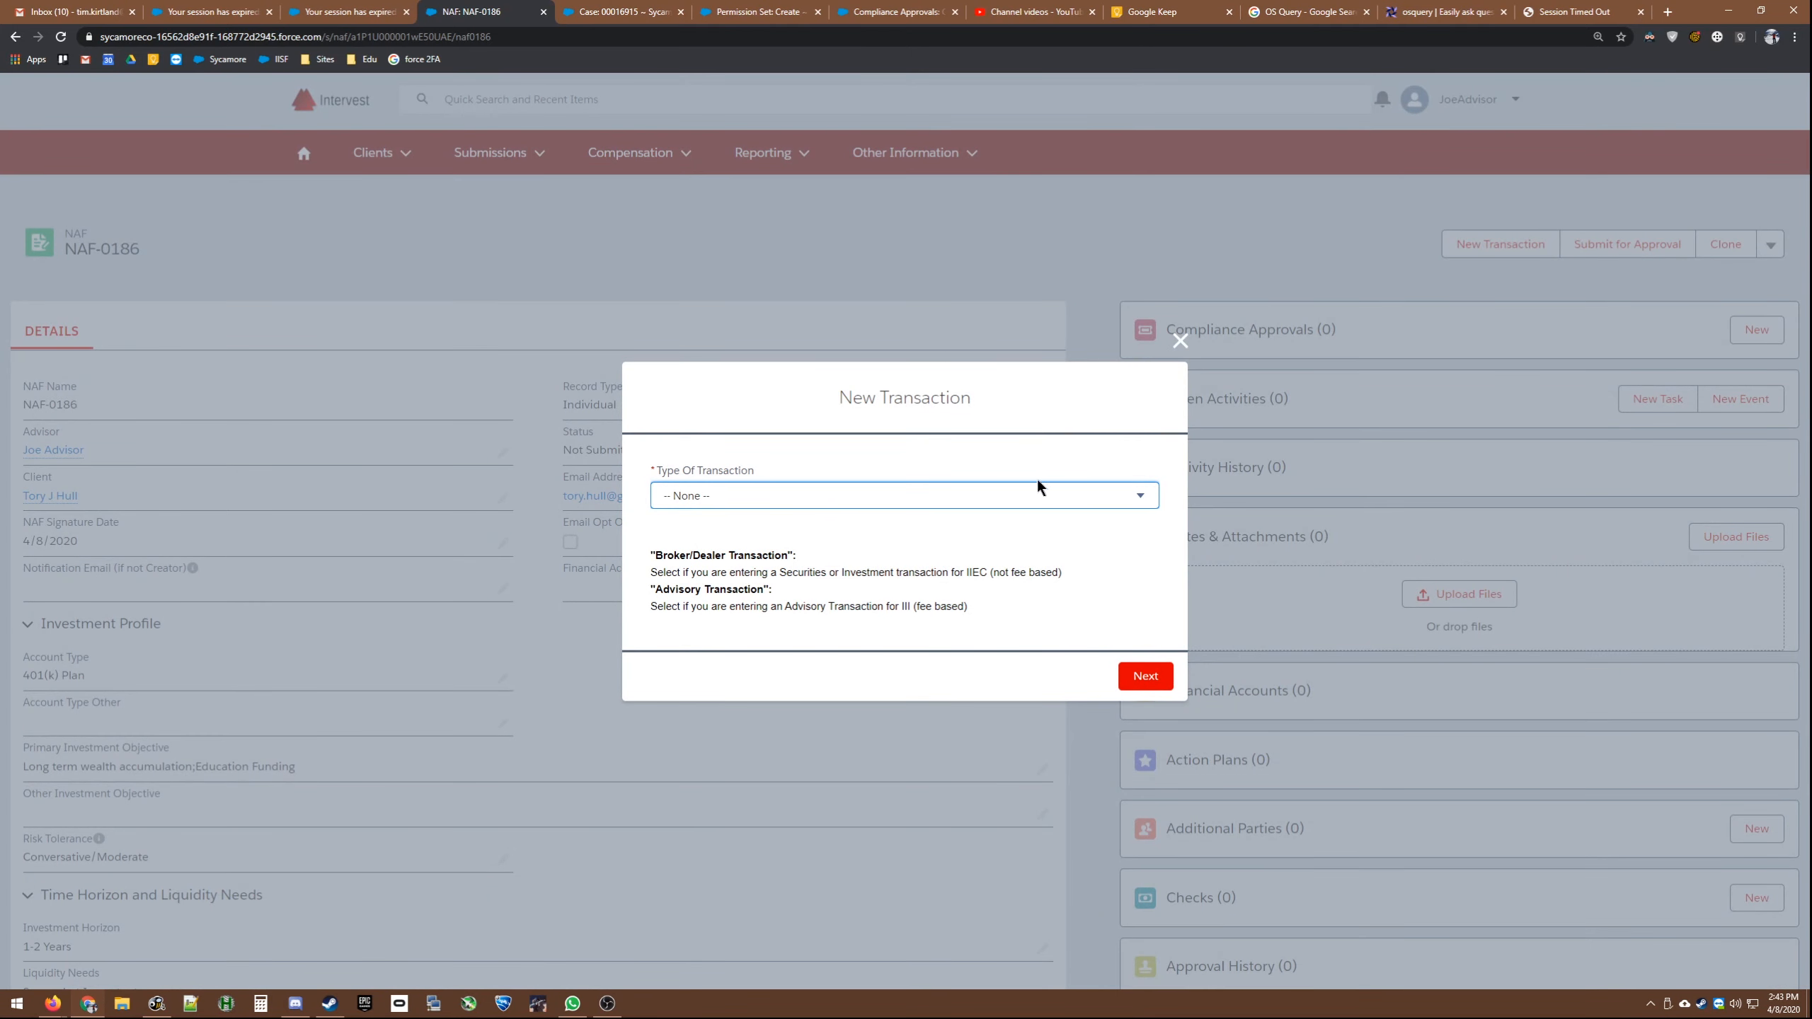
click(1033, 496)
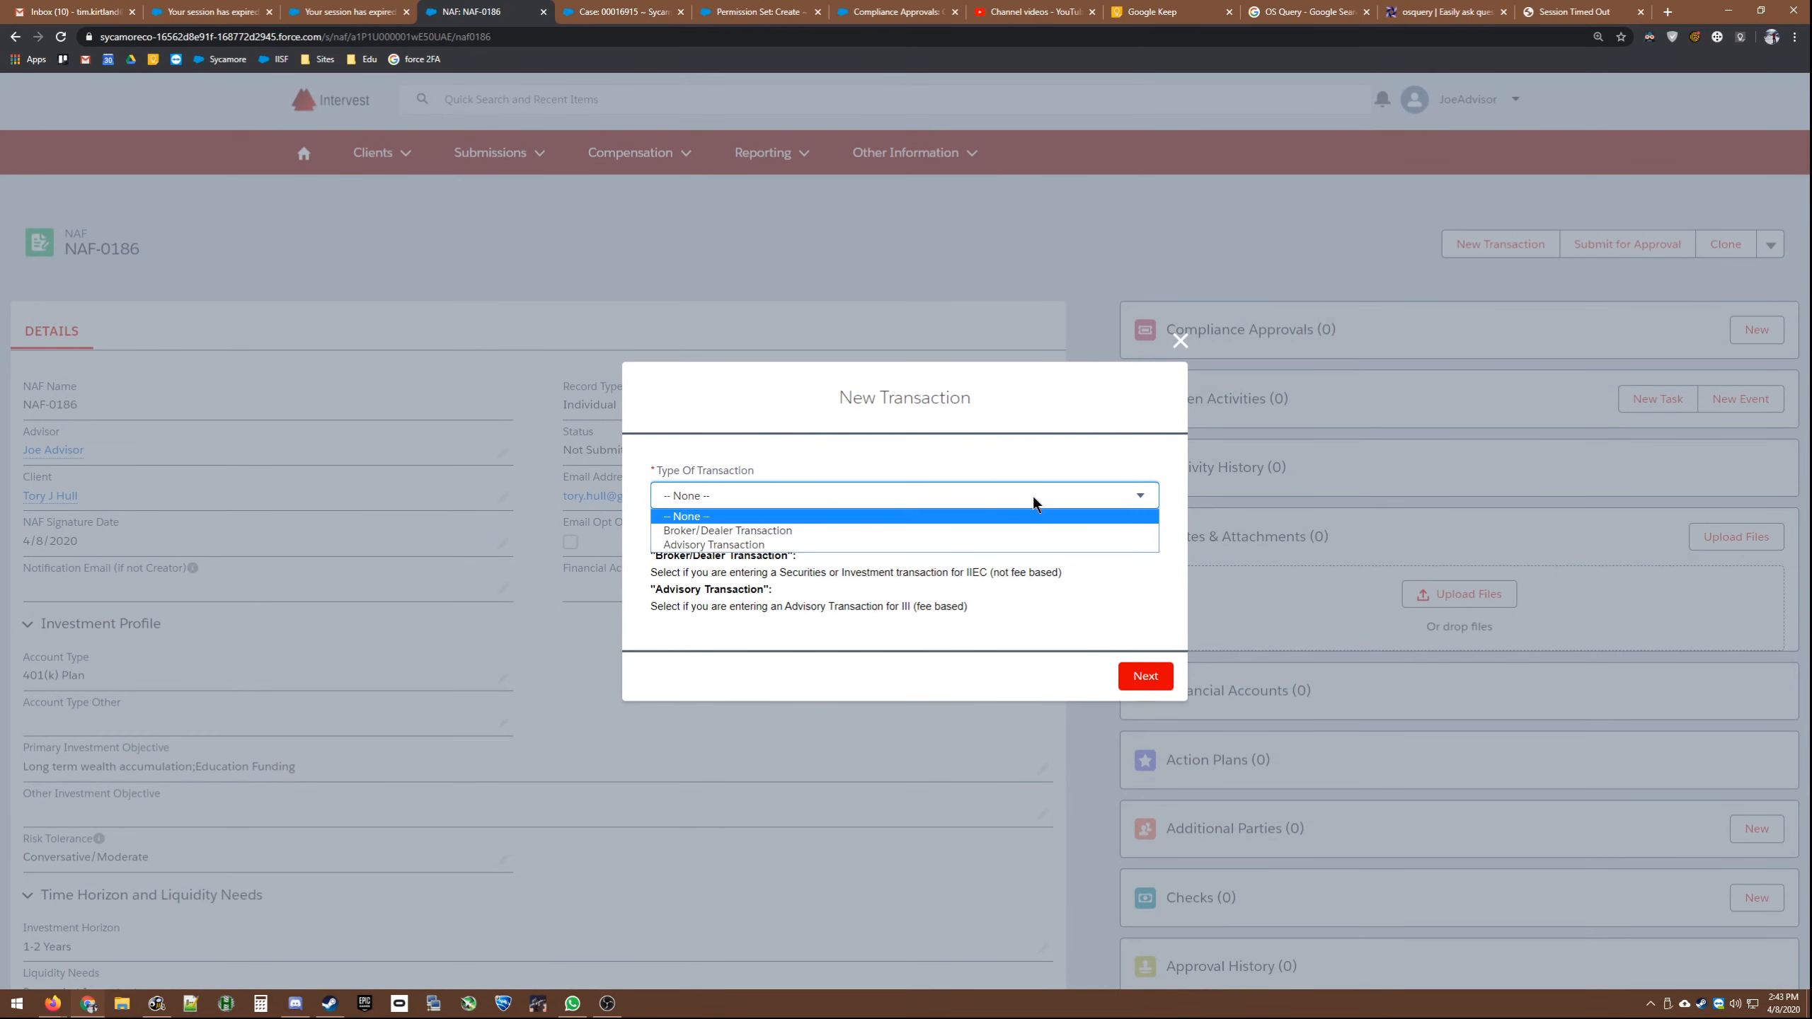
click(818, 532)
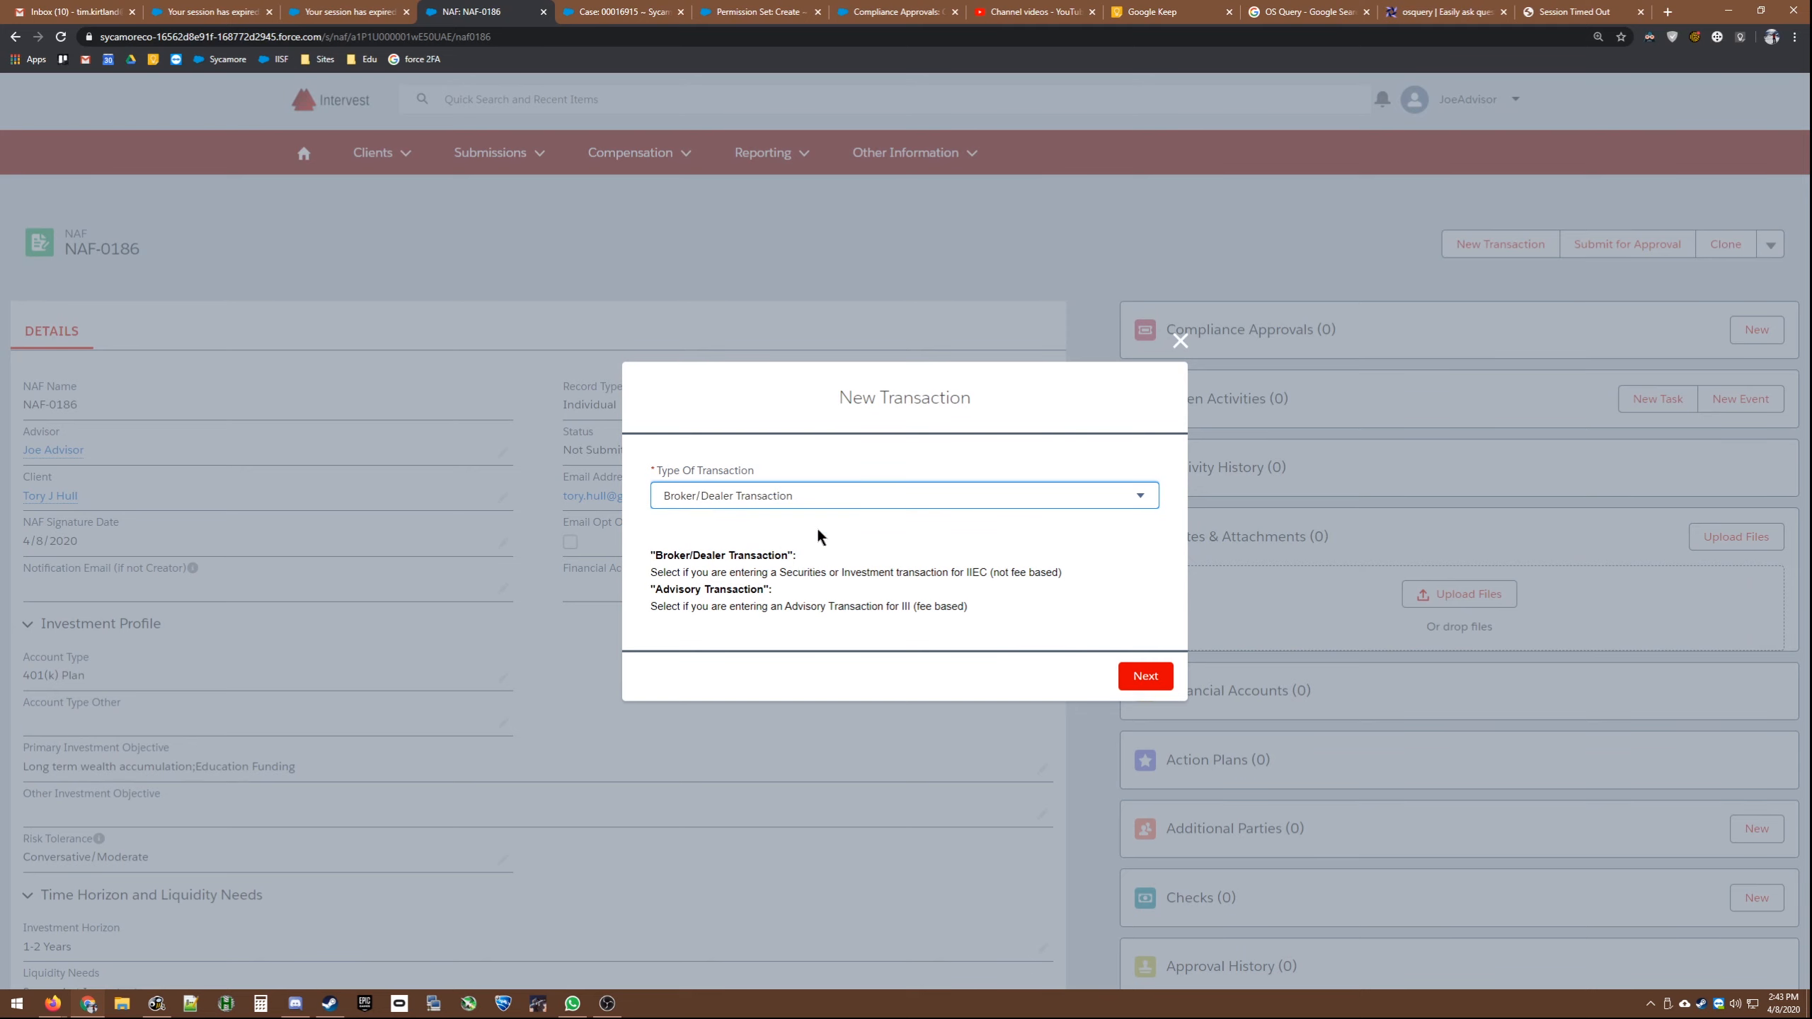
click(1143, 678)
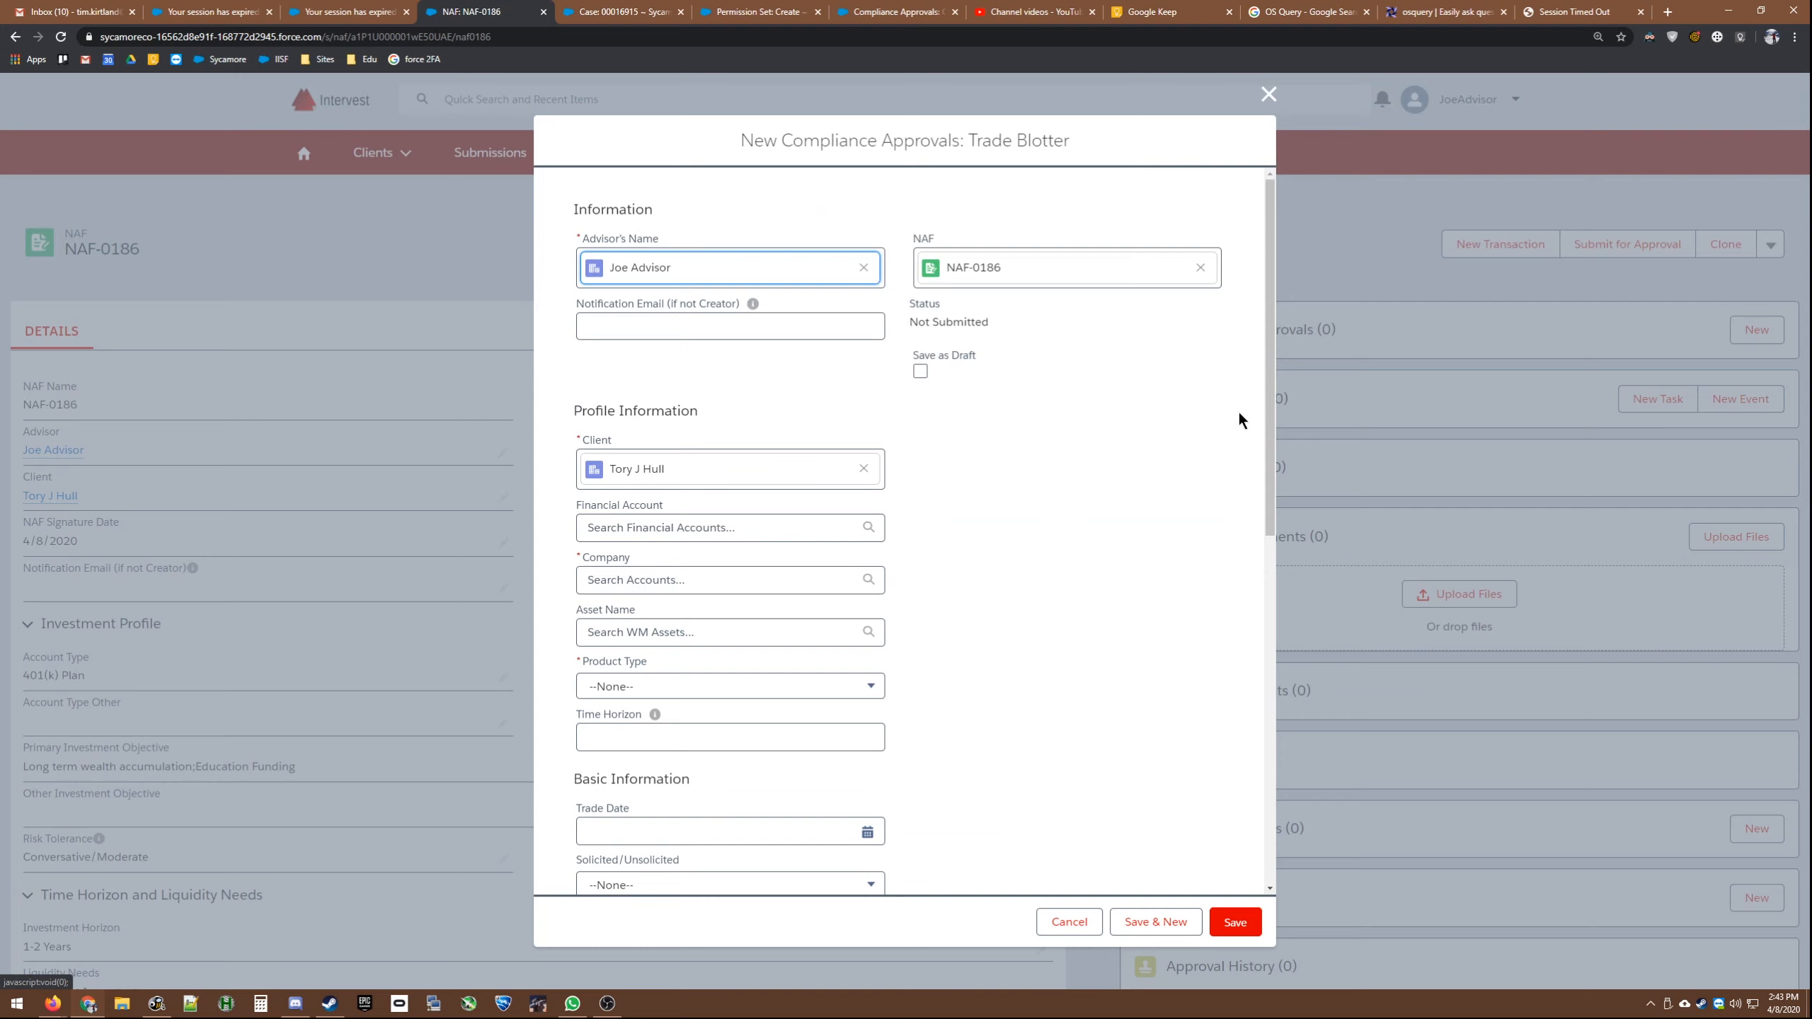
Step: Search the WM assets for "american funds" and choose AMERICAN FUNDS AMER MUTUAL FD A as the asset
click(722, 644)
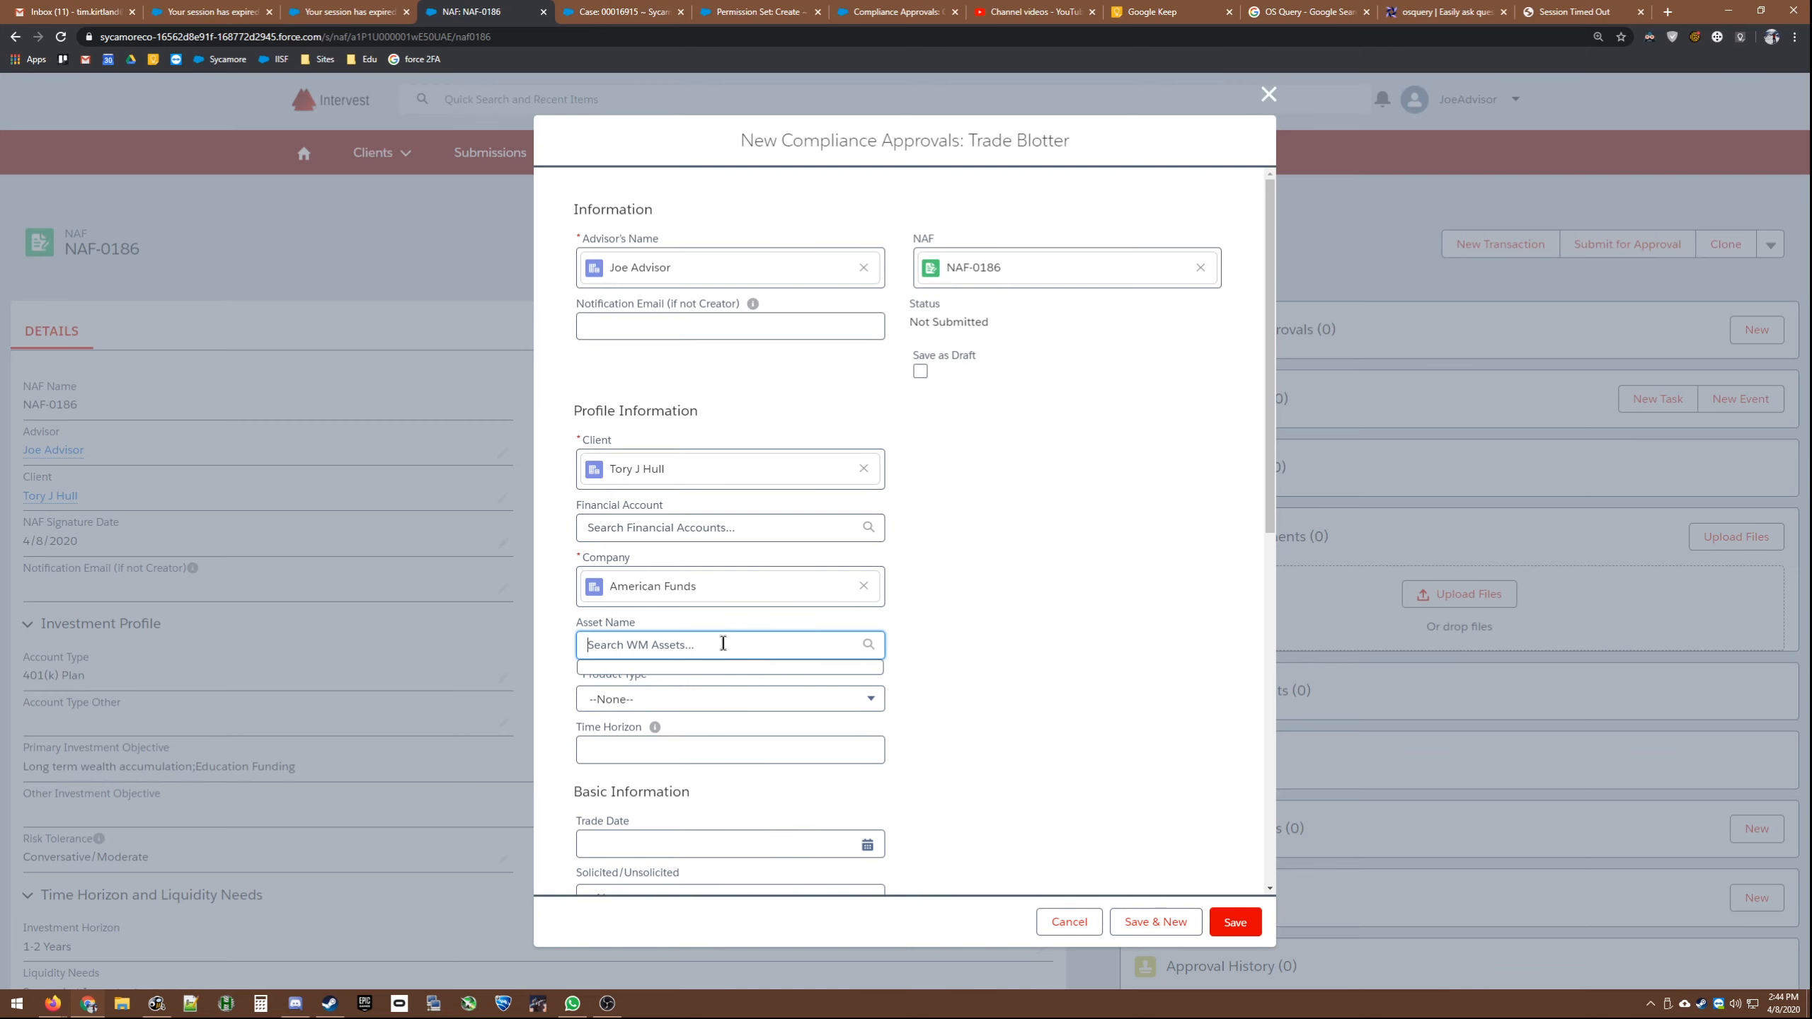
text(american funds)
key(Return)
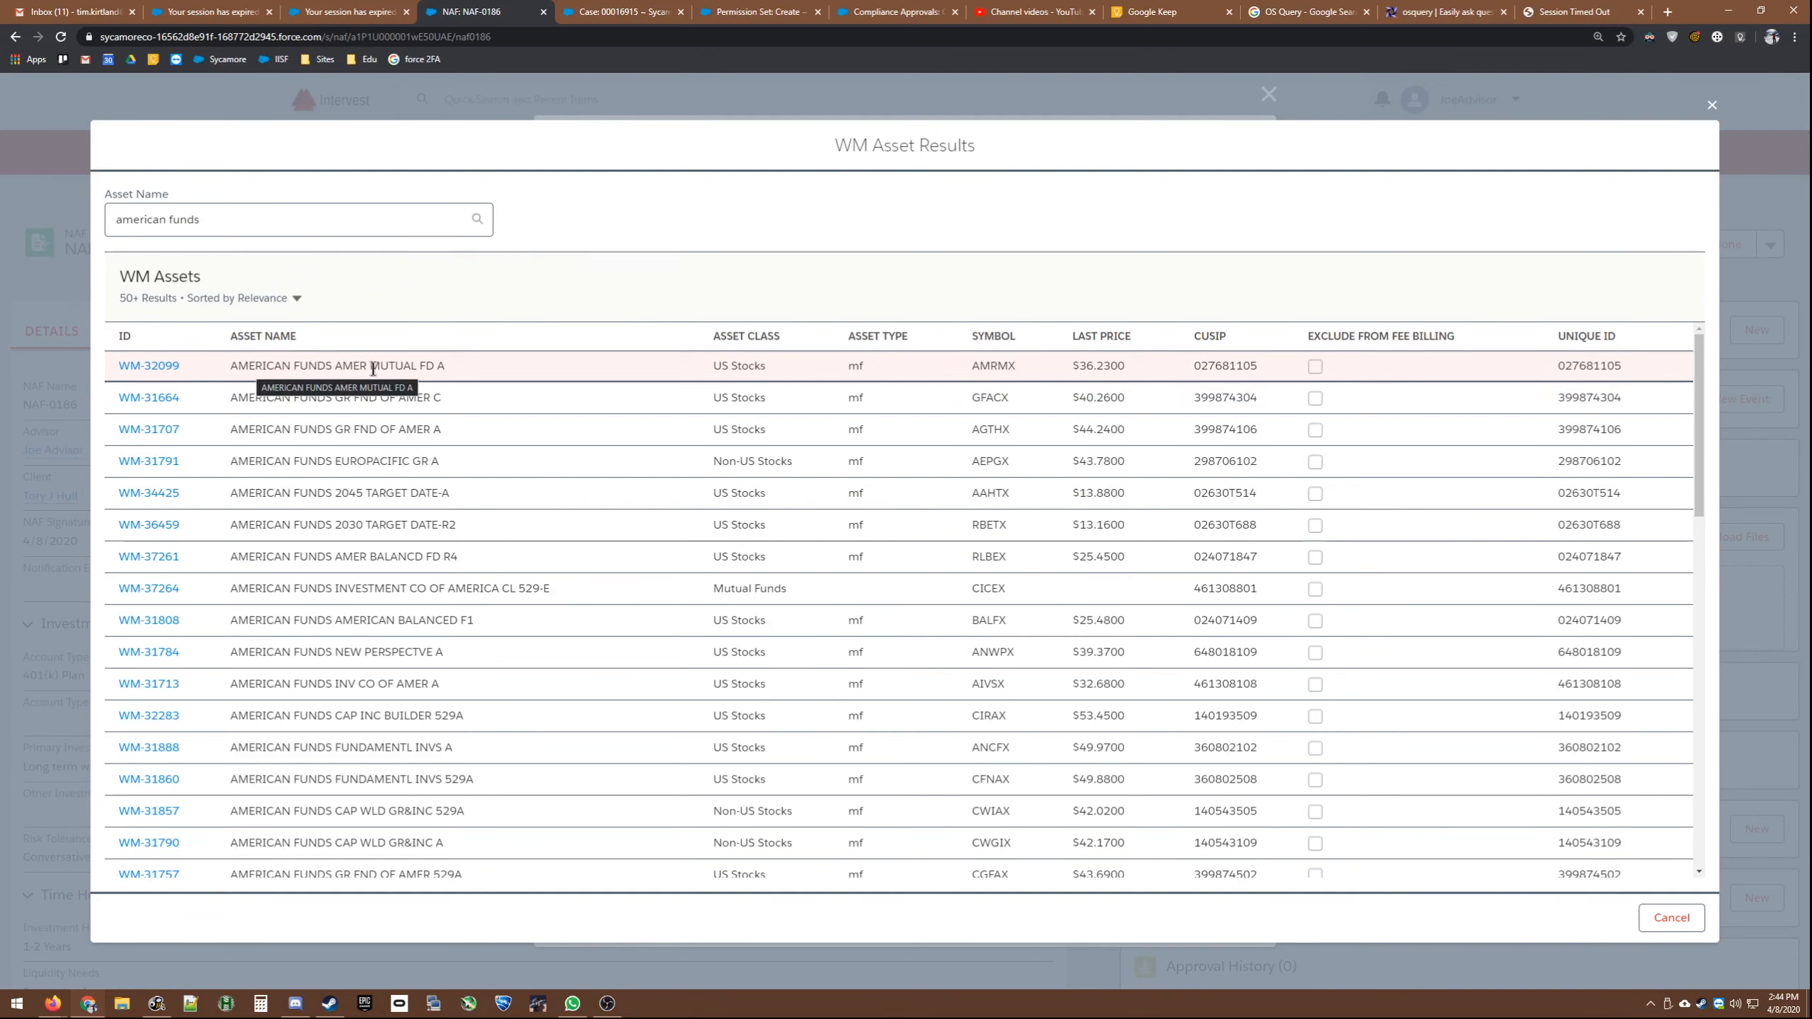
drag(334, 399, 456, 400)
click(457, 400)
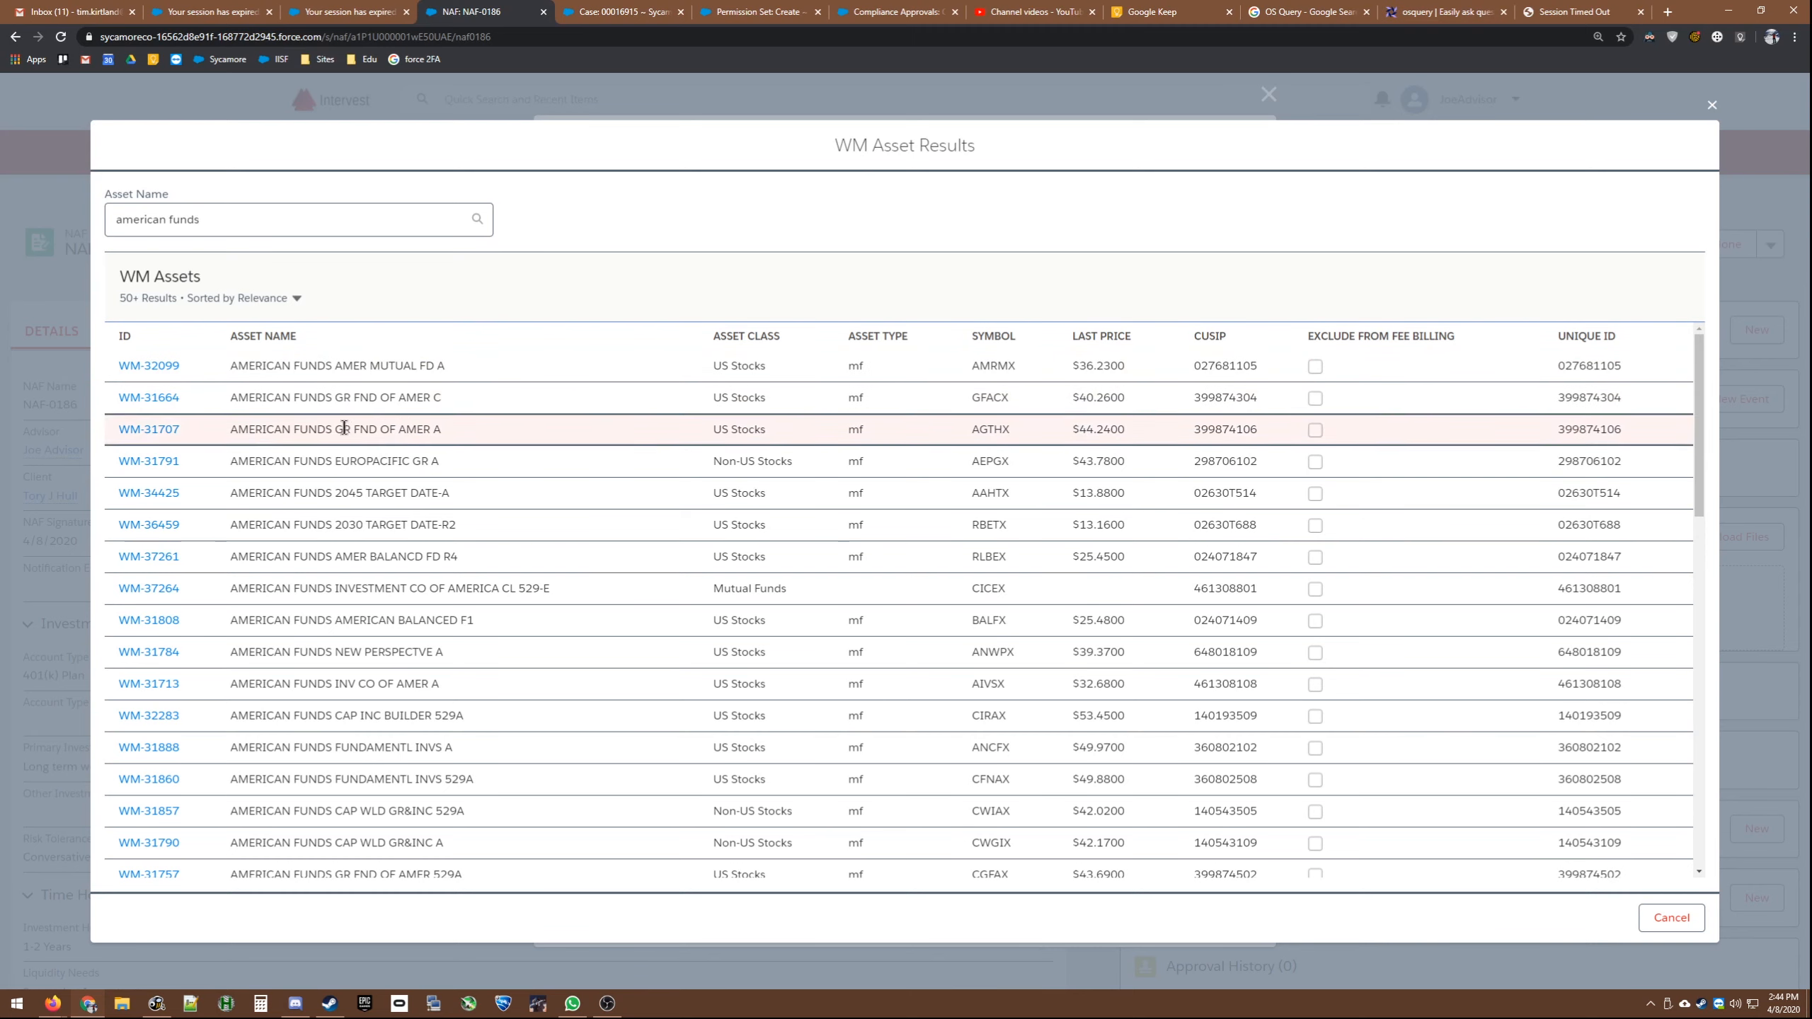
drag(334, 428, 463, 436)
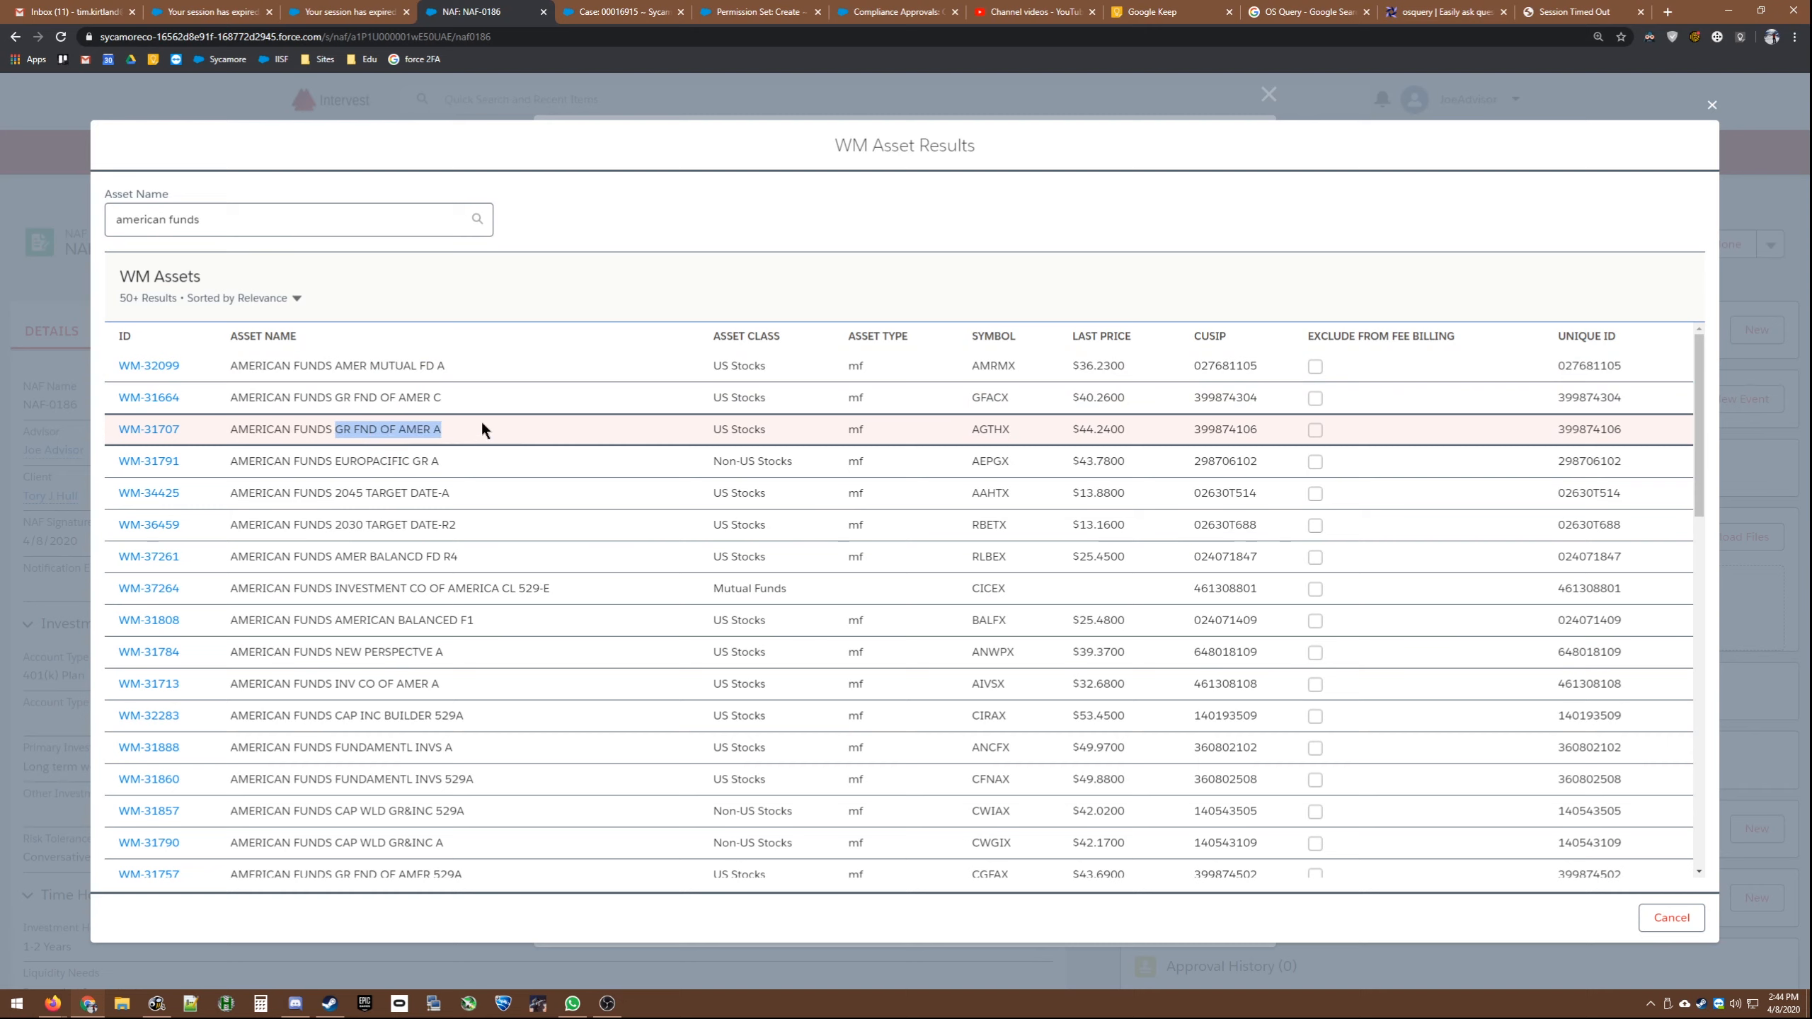
triple_click(108, 219)
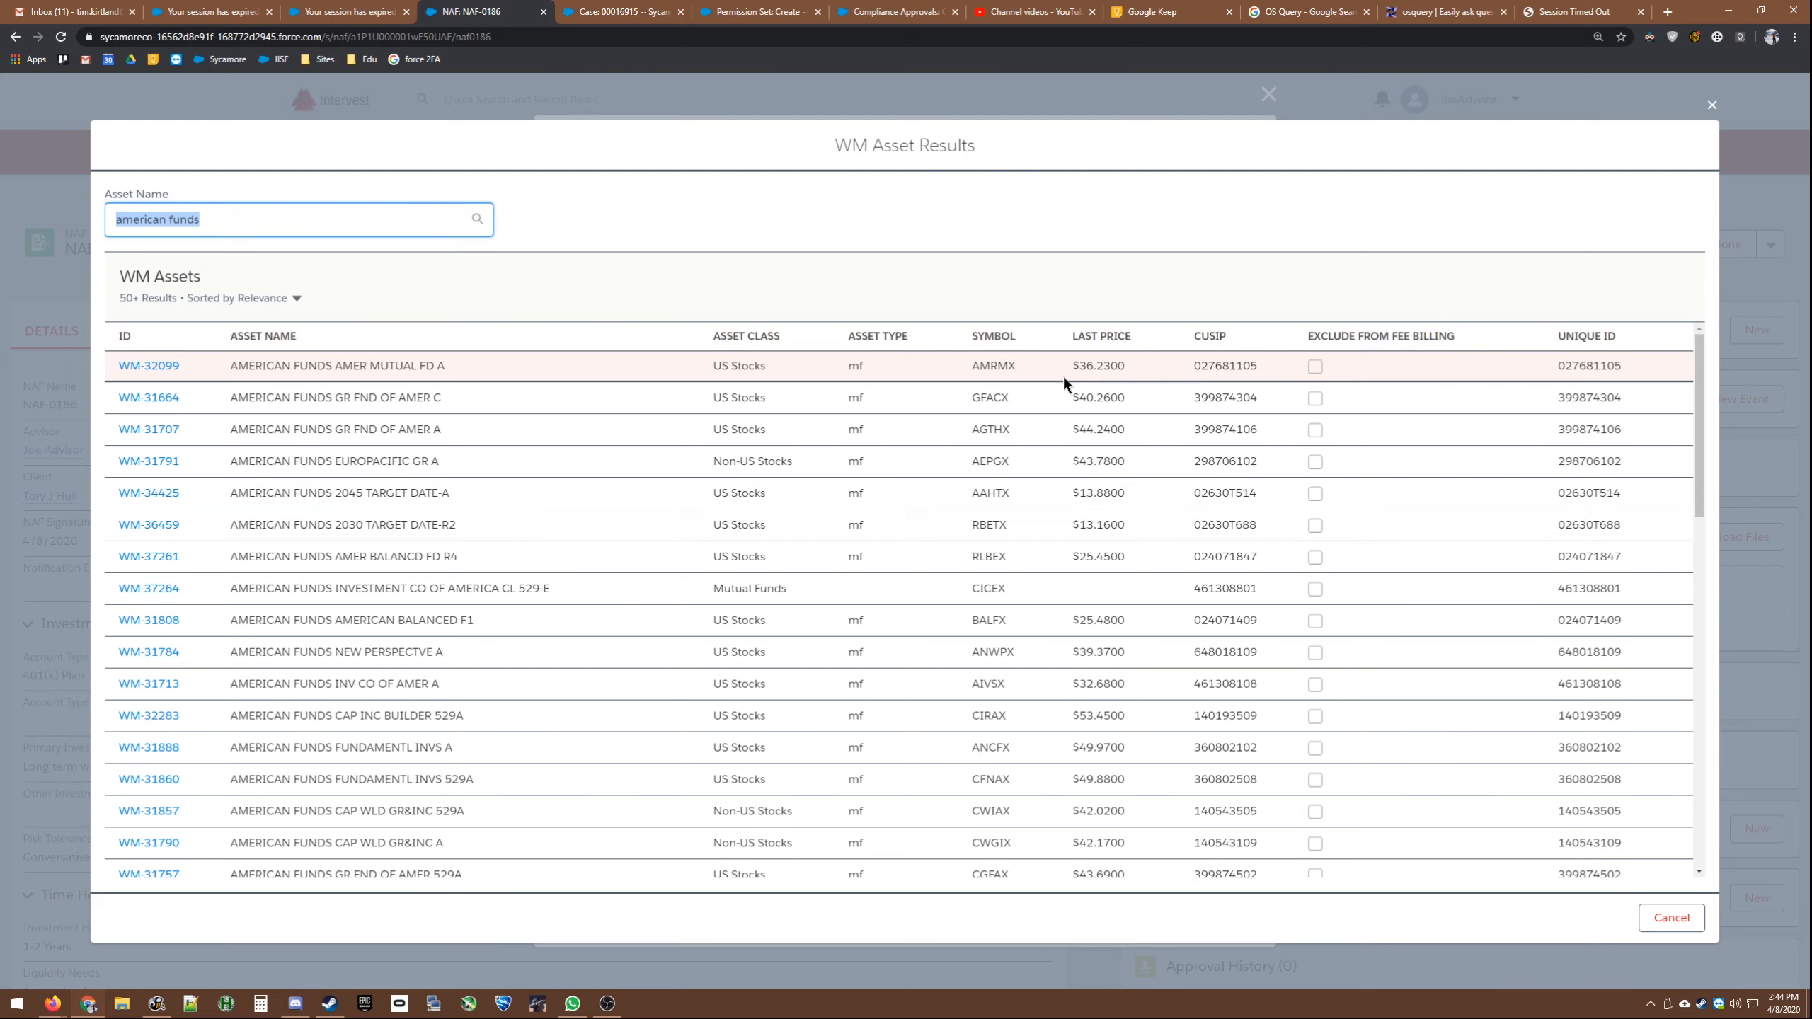
click(148, 365)
Step: Set the product type to Mutual Funds and the time horizon to 2
click(706, 732)
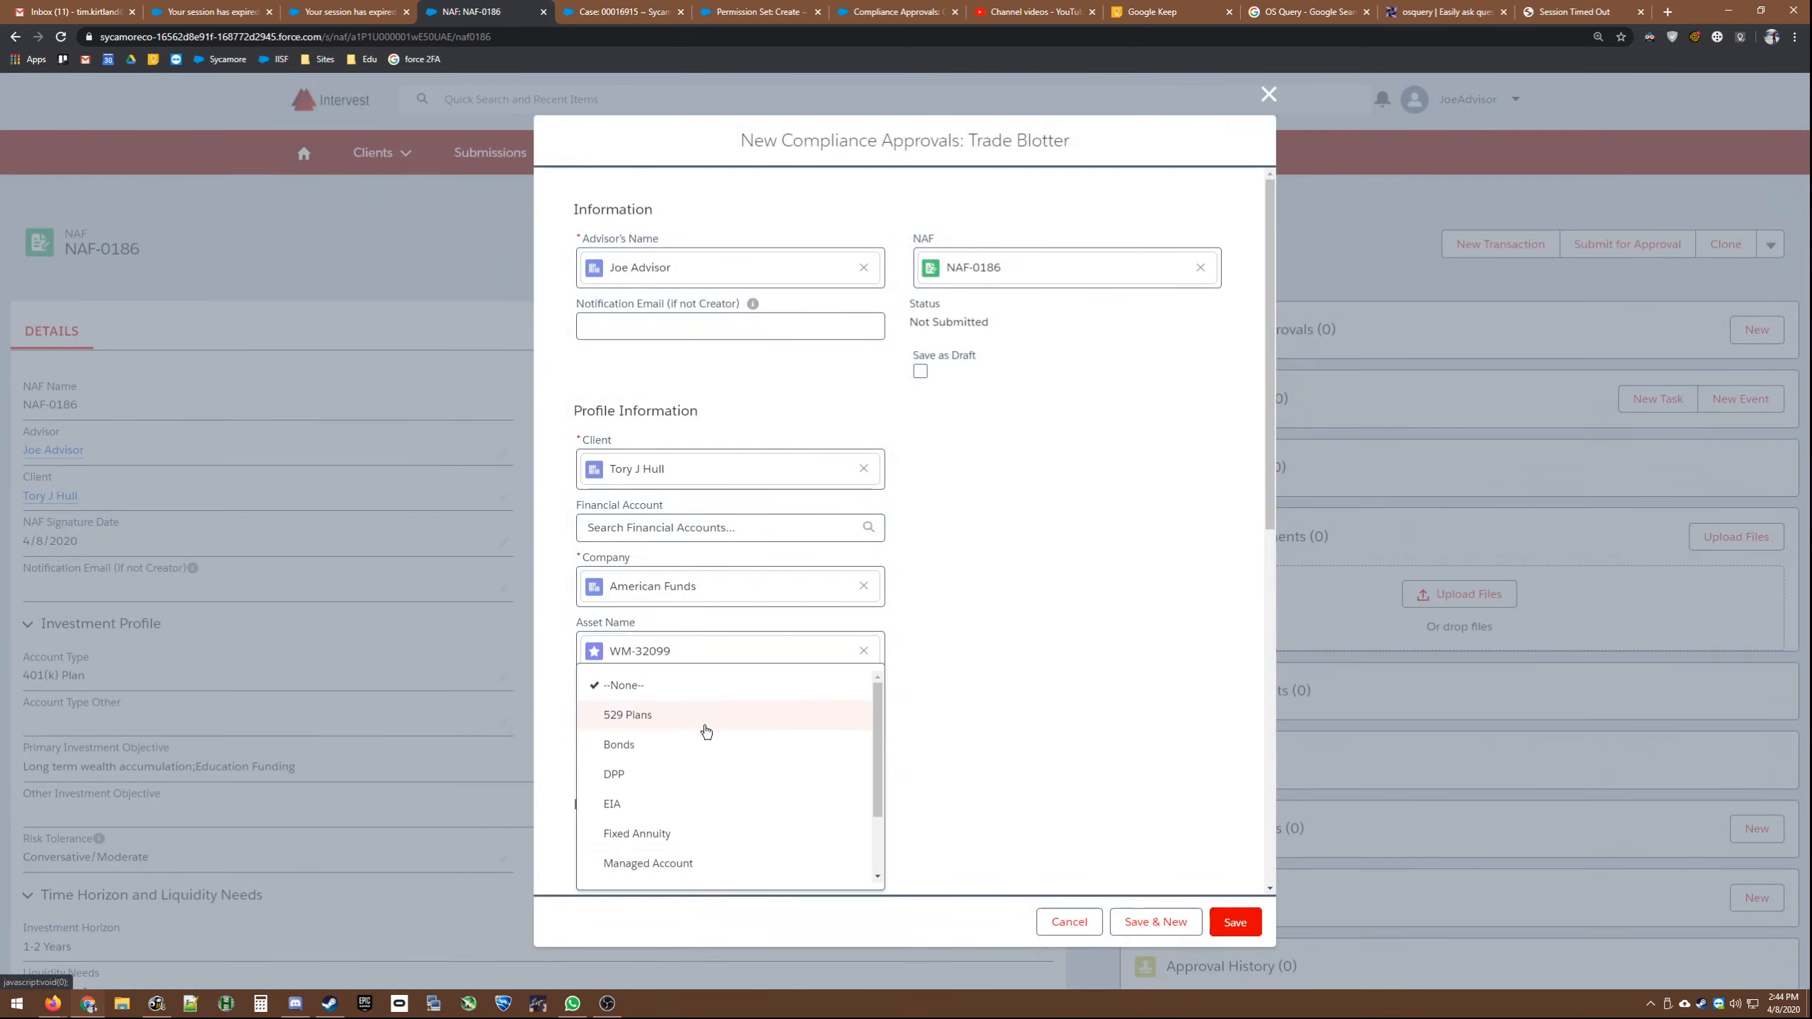
scroll(706, 732, down, 2)
click(685, 809)
scroll(962, 724, down, 1)
click(829, 692)
text(2)
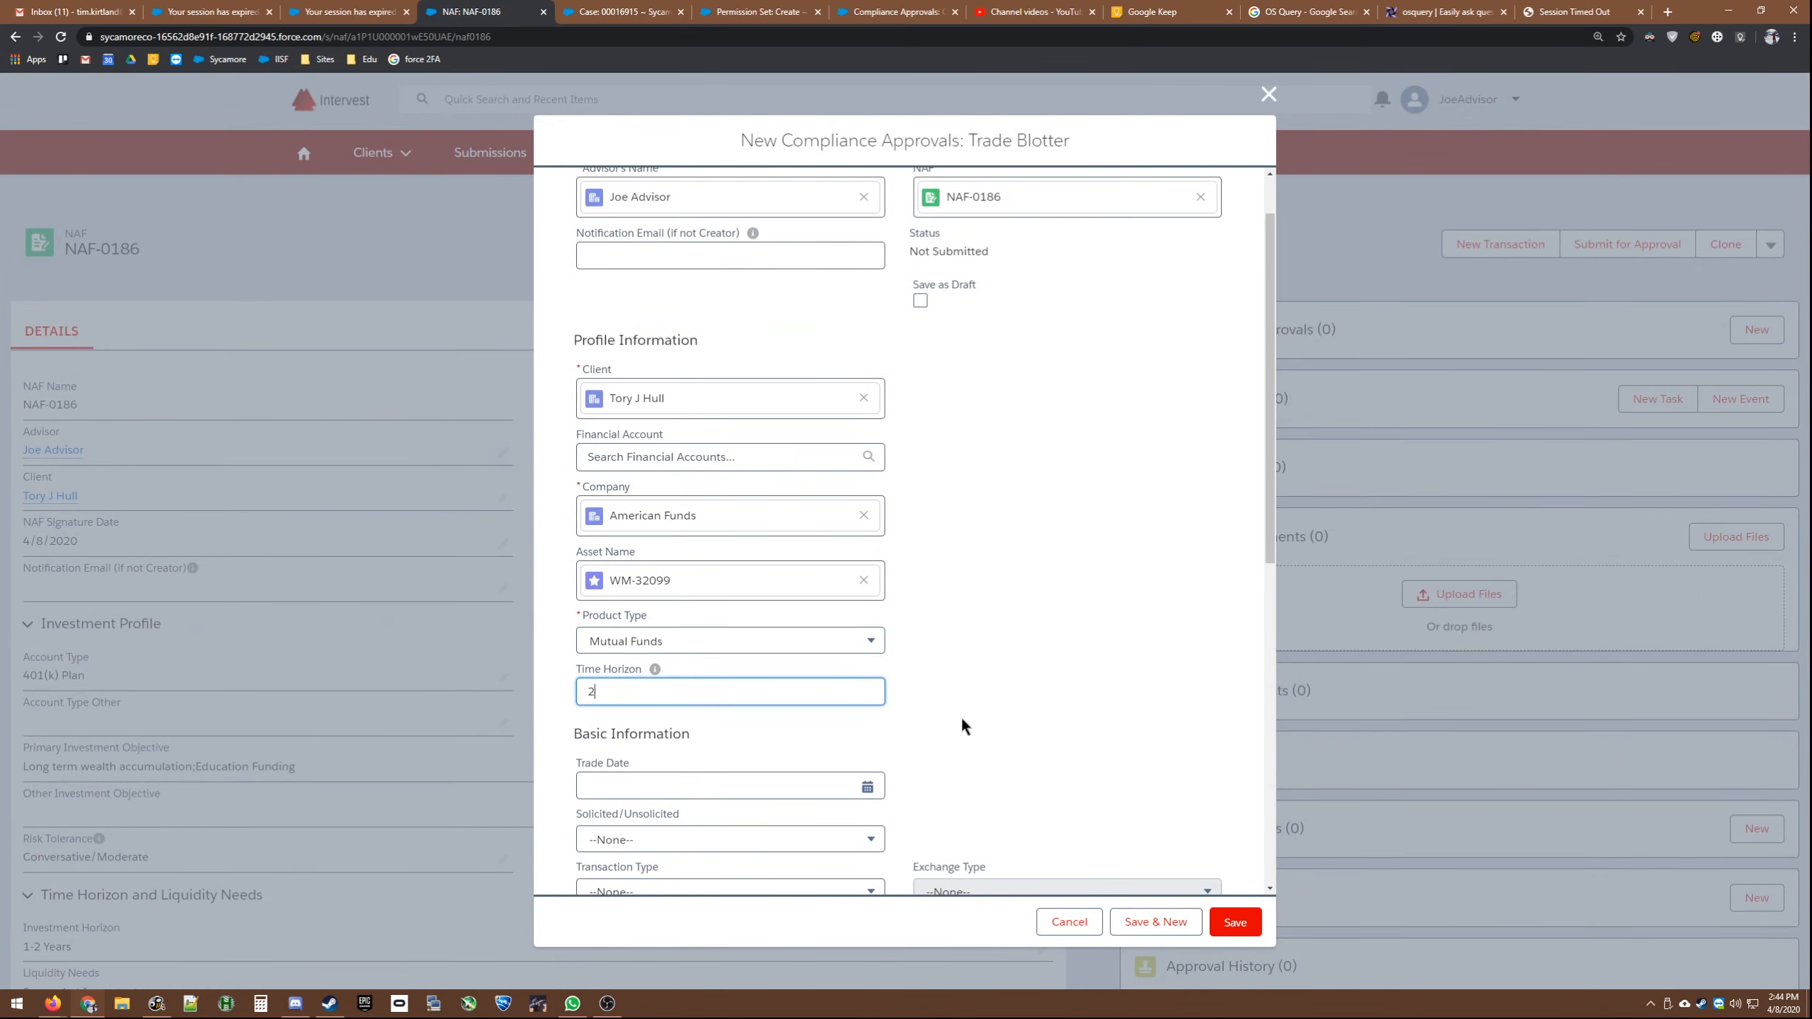
Step: Fill in the basic information with trade date 4/8/2020, Solicited and transaction type Buy
scroll(918, 761, down, 1)
click(742, 715)
click(721, 715)
click(706, 769)
click(692, 832)
click(692, 824)
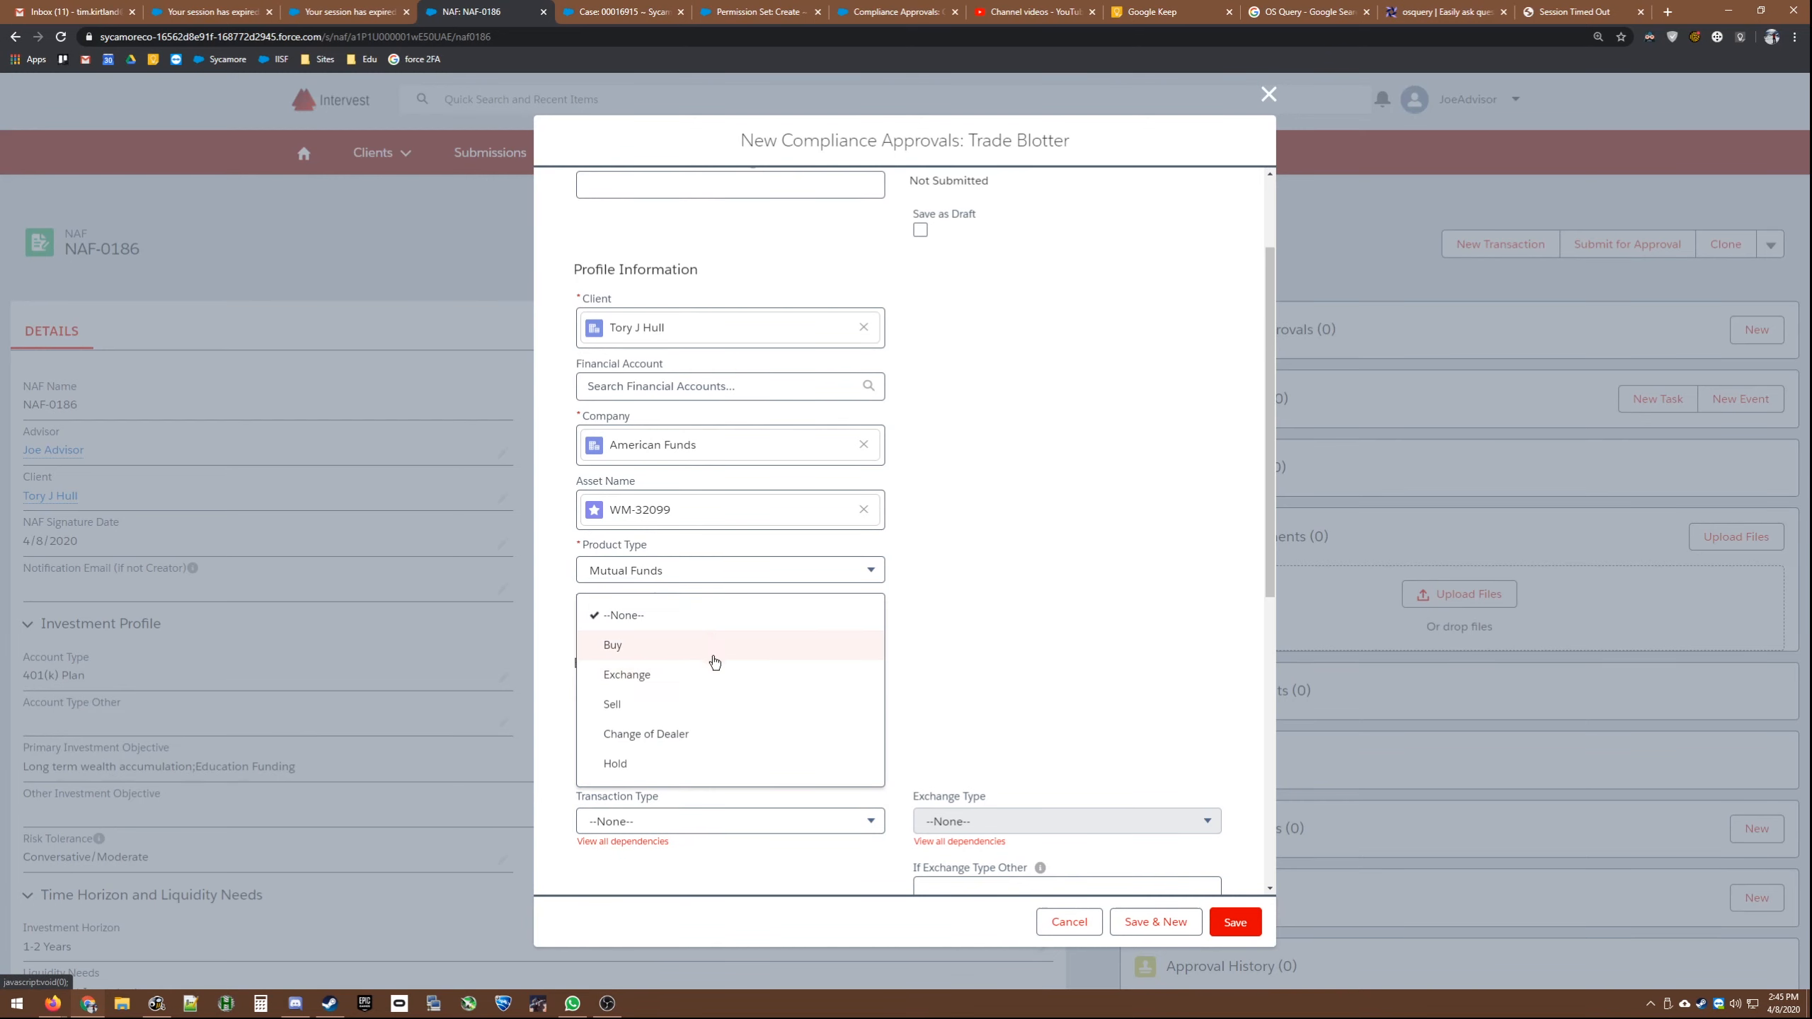
click(714, 661)
Step: Enter a transaction amount of 10000 and mark it as Exact
scroll(714, 662, down, 5)
click(808, 671)
text(10000)
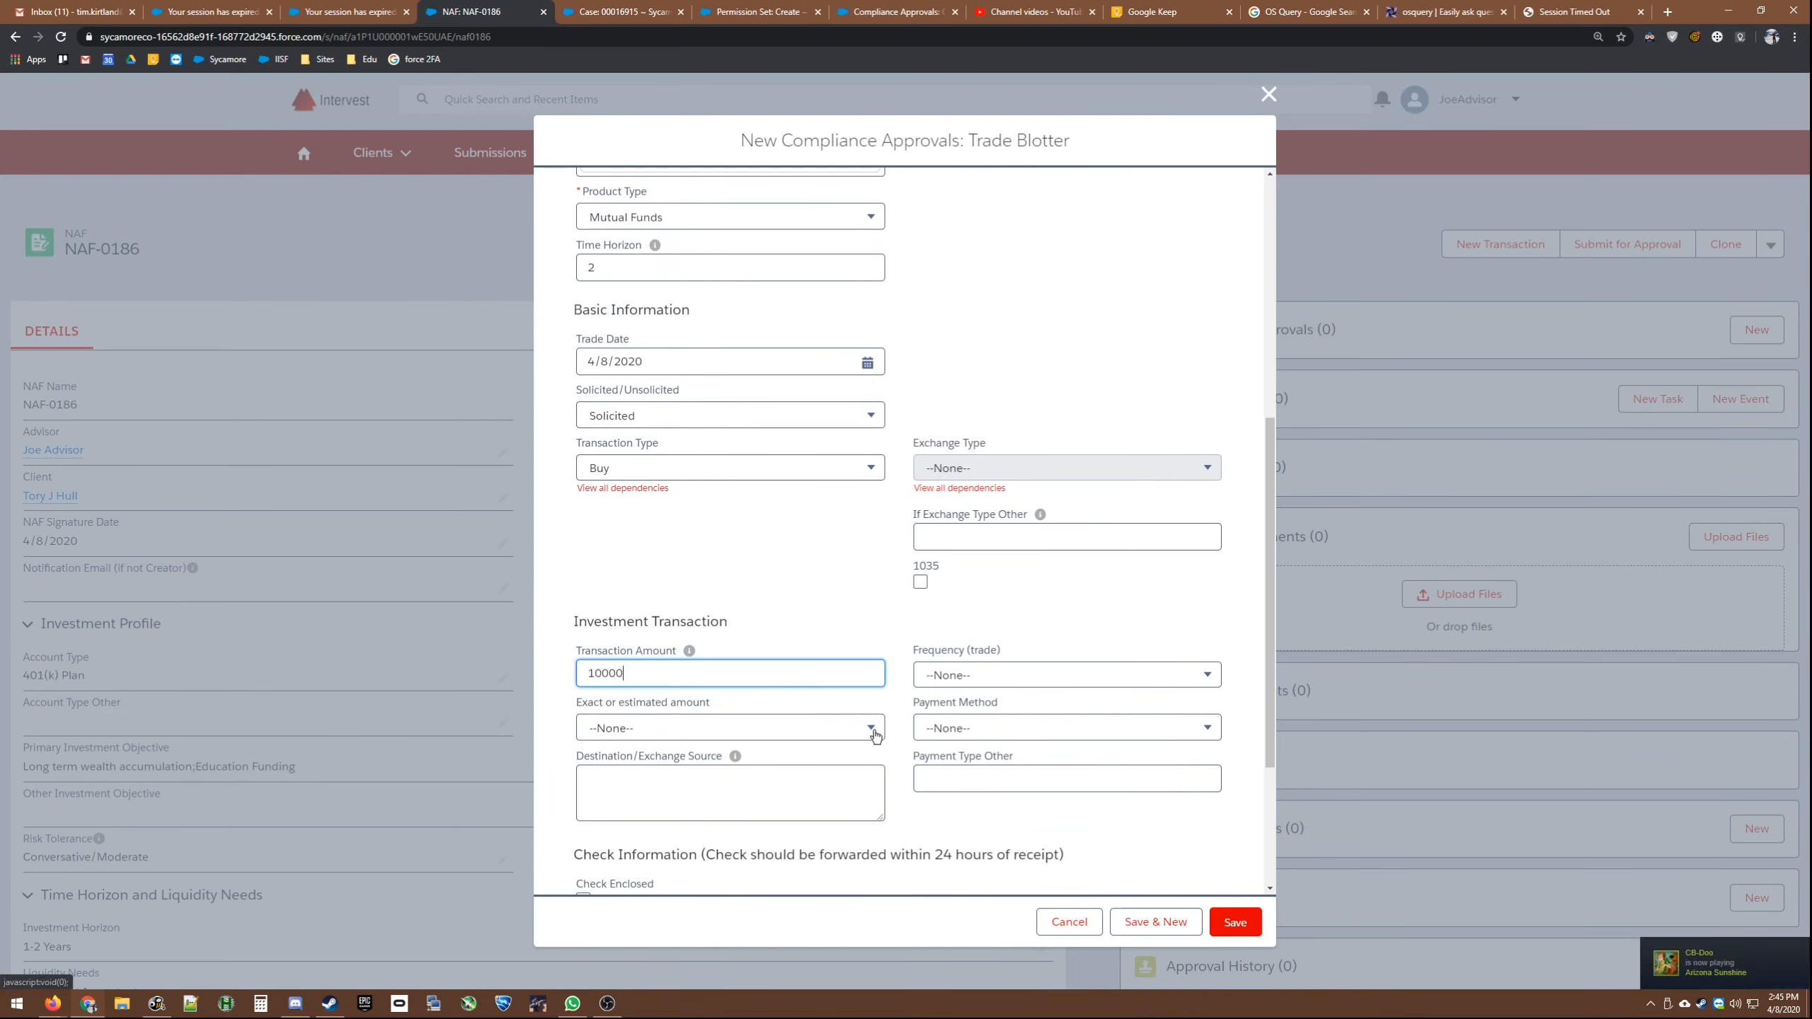
click(875, 735)
click(734, 792)
Step: Set the trade frequency to One-Time and the payment method to Check
click(962, 675)
click(983, 804)
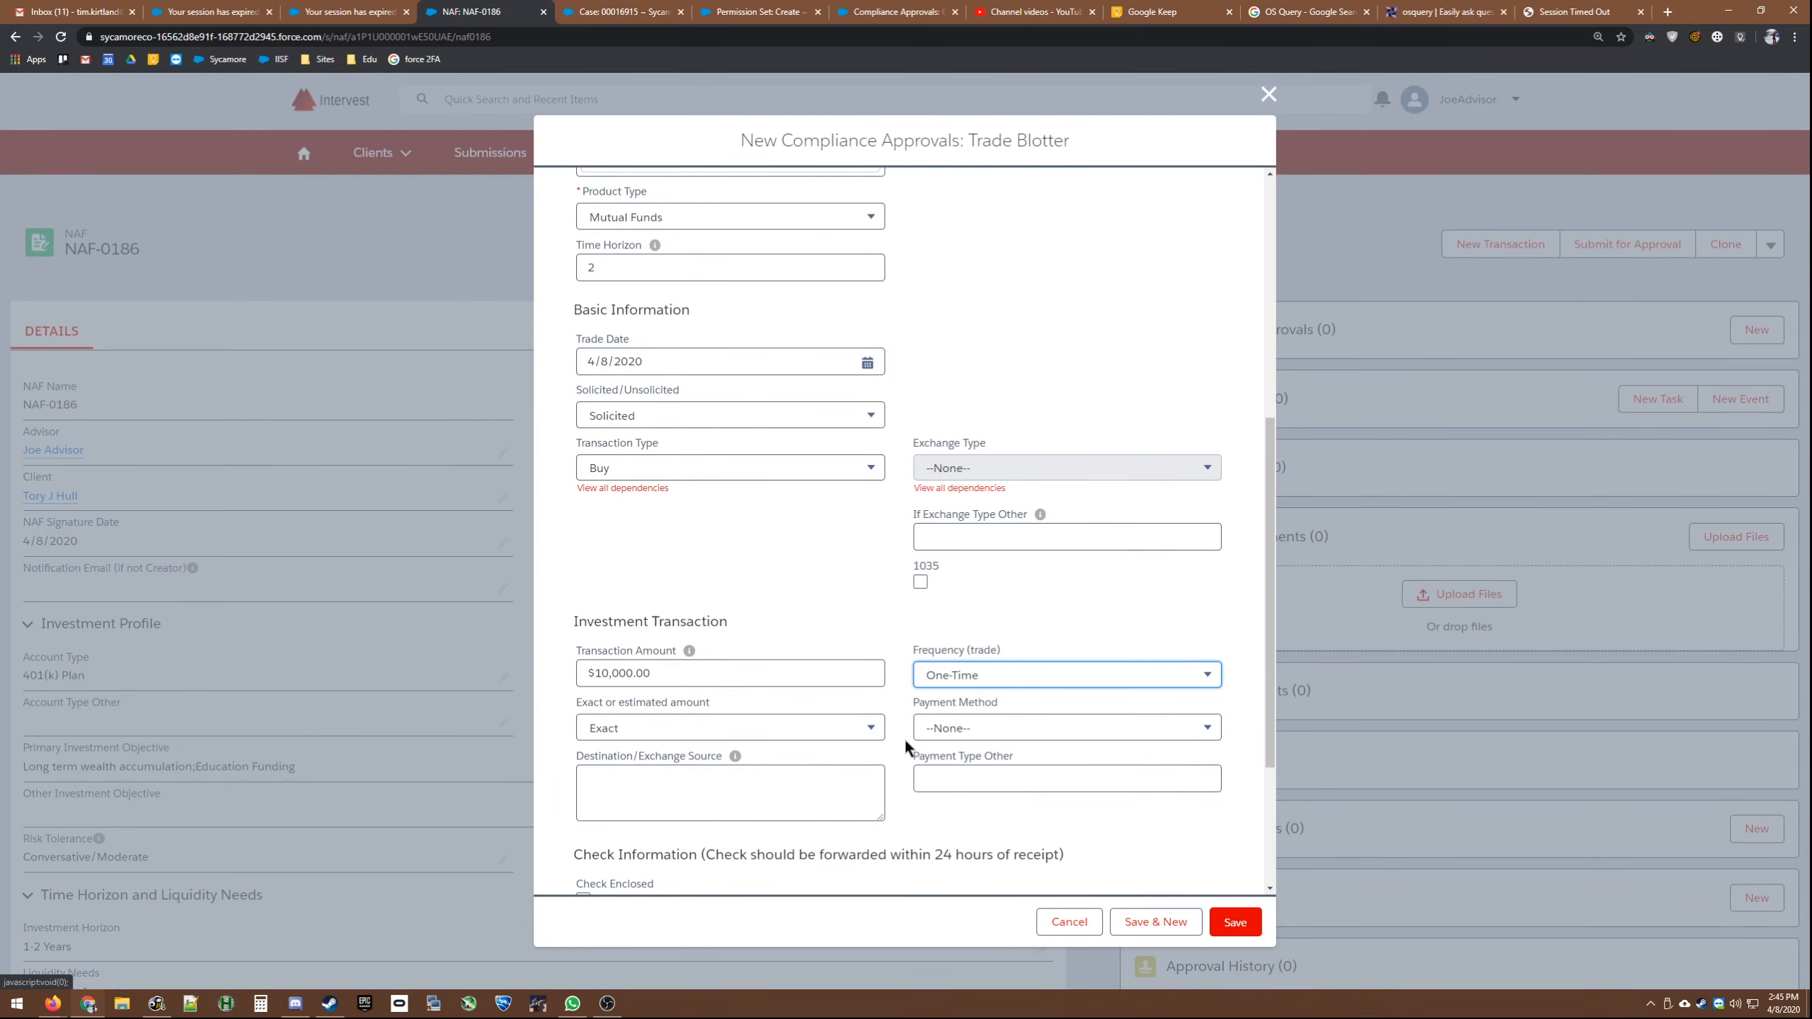
click(963, 730)
click(980, 780)
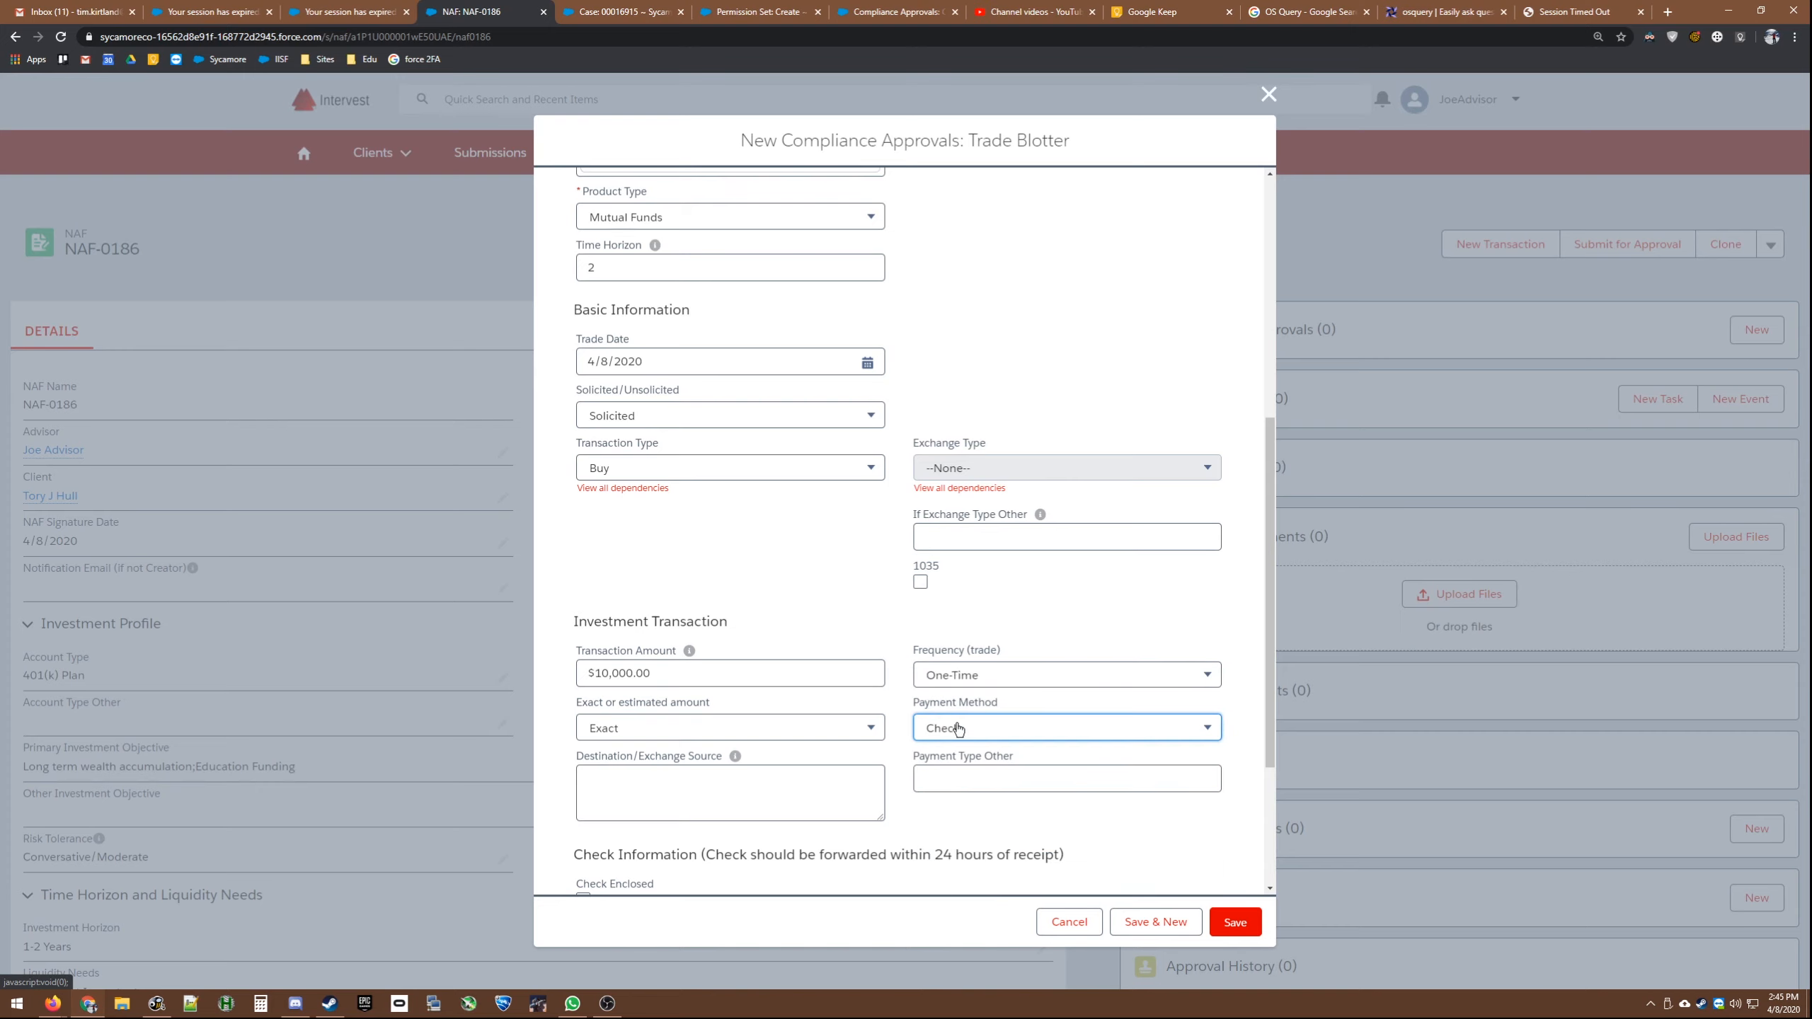
Step: Mark the check as enclosed and start a new Check Blotter record for the trade's Check field
scroll(904, 719, down, 1)
scroll(903, 719, down, 1)
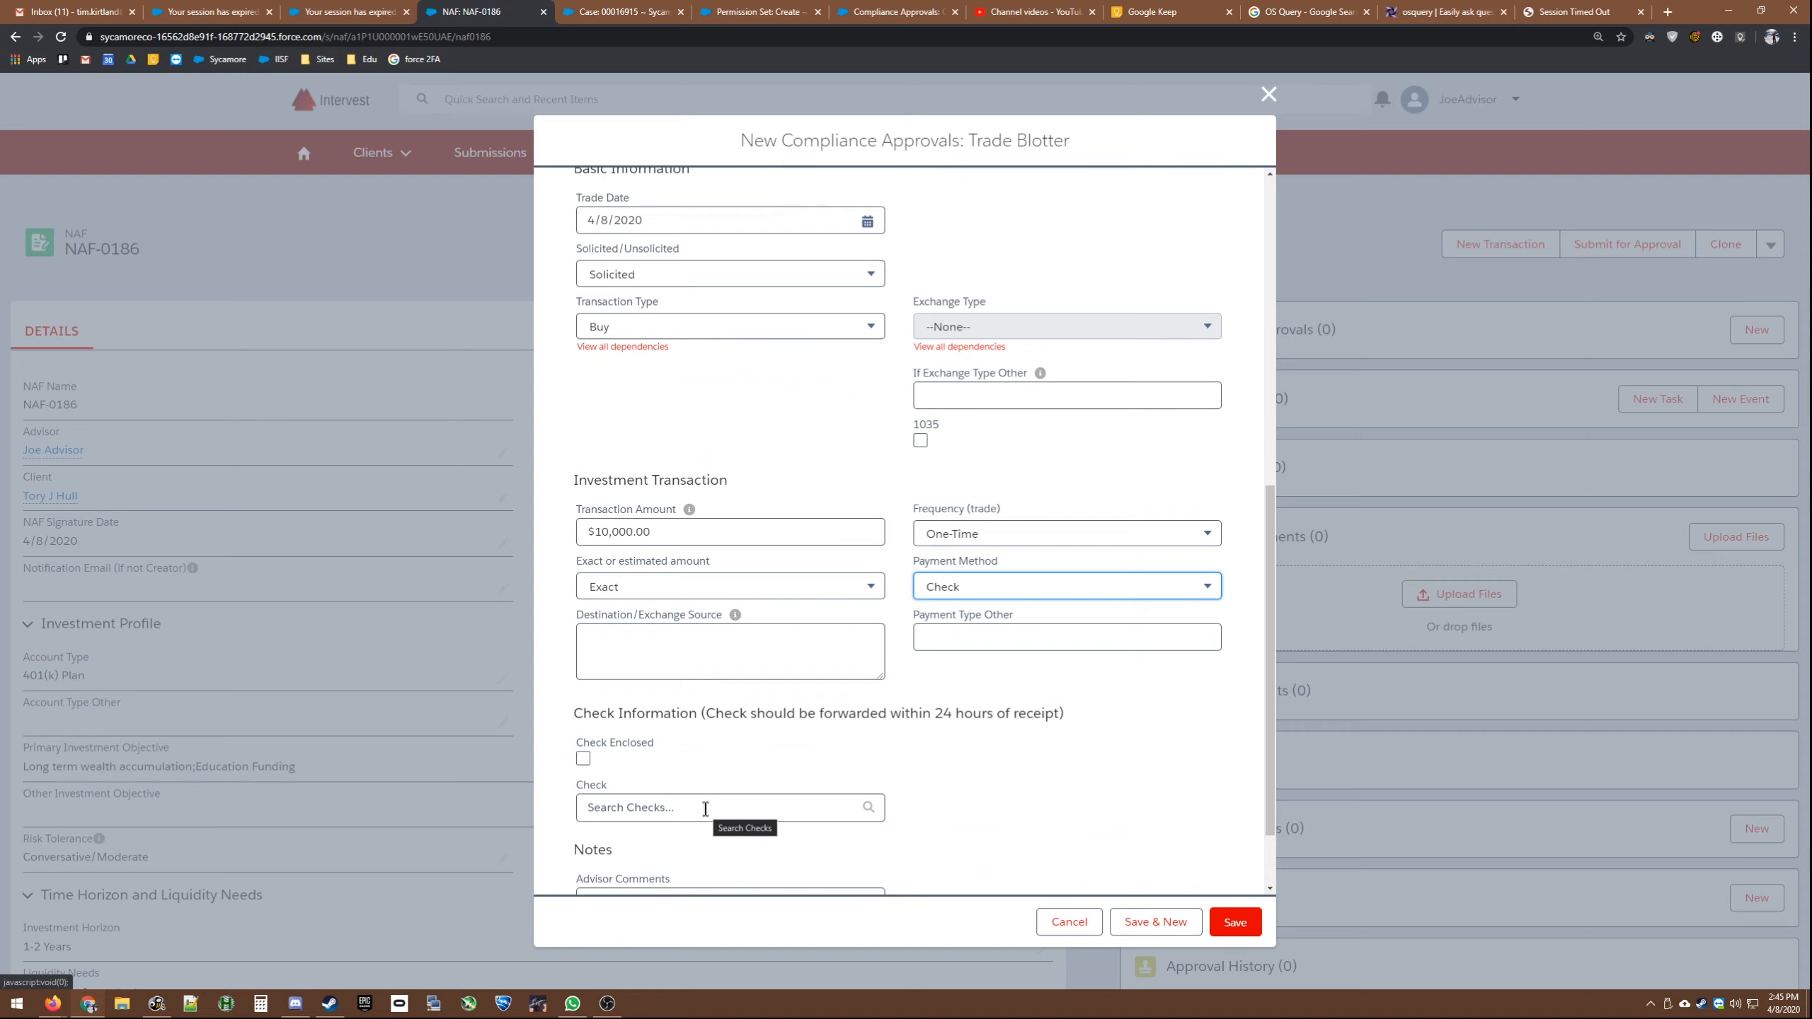
click(583, 758)
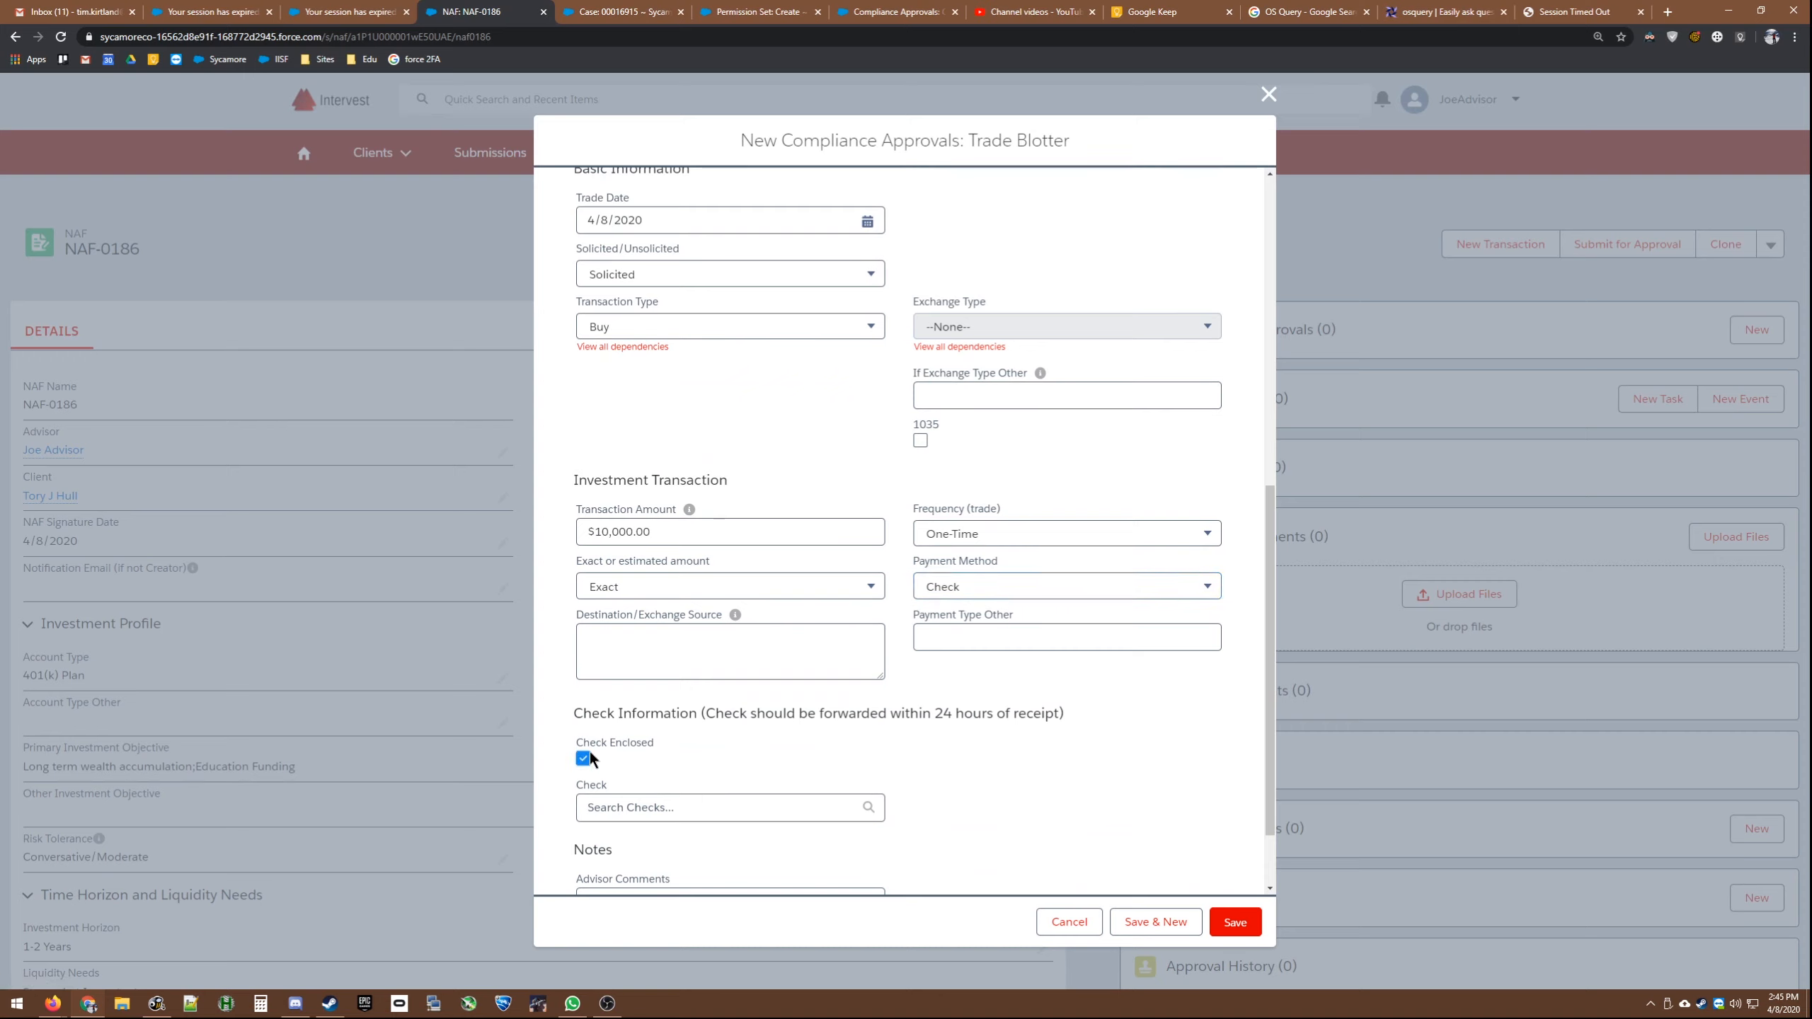
click(666, 806)
scroll(628, 744, down, 1)
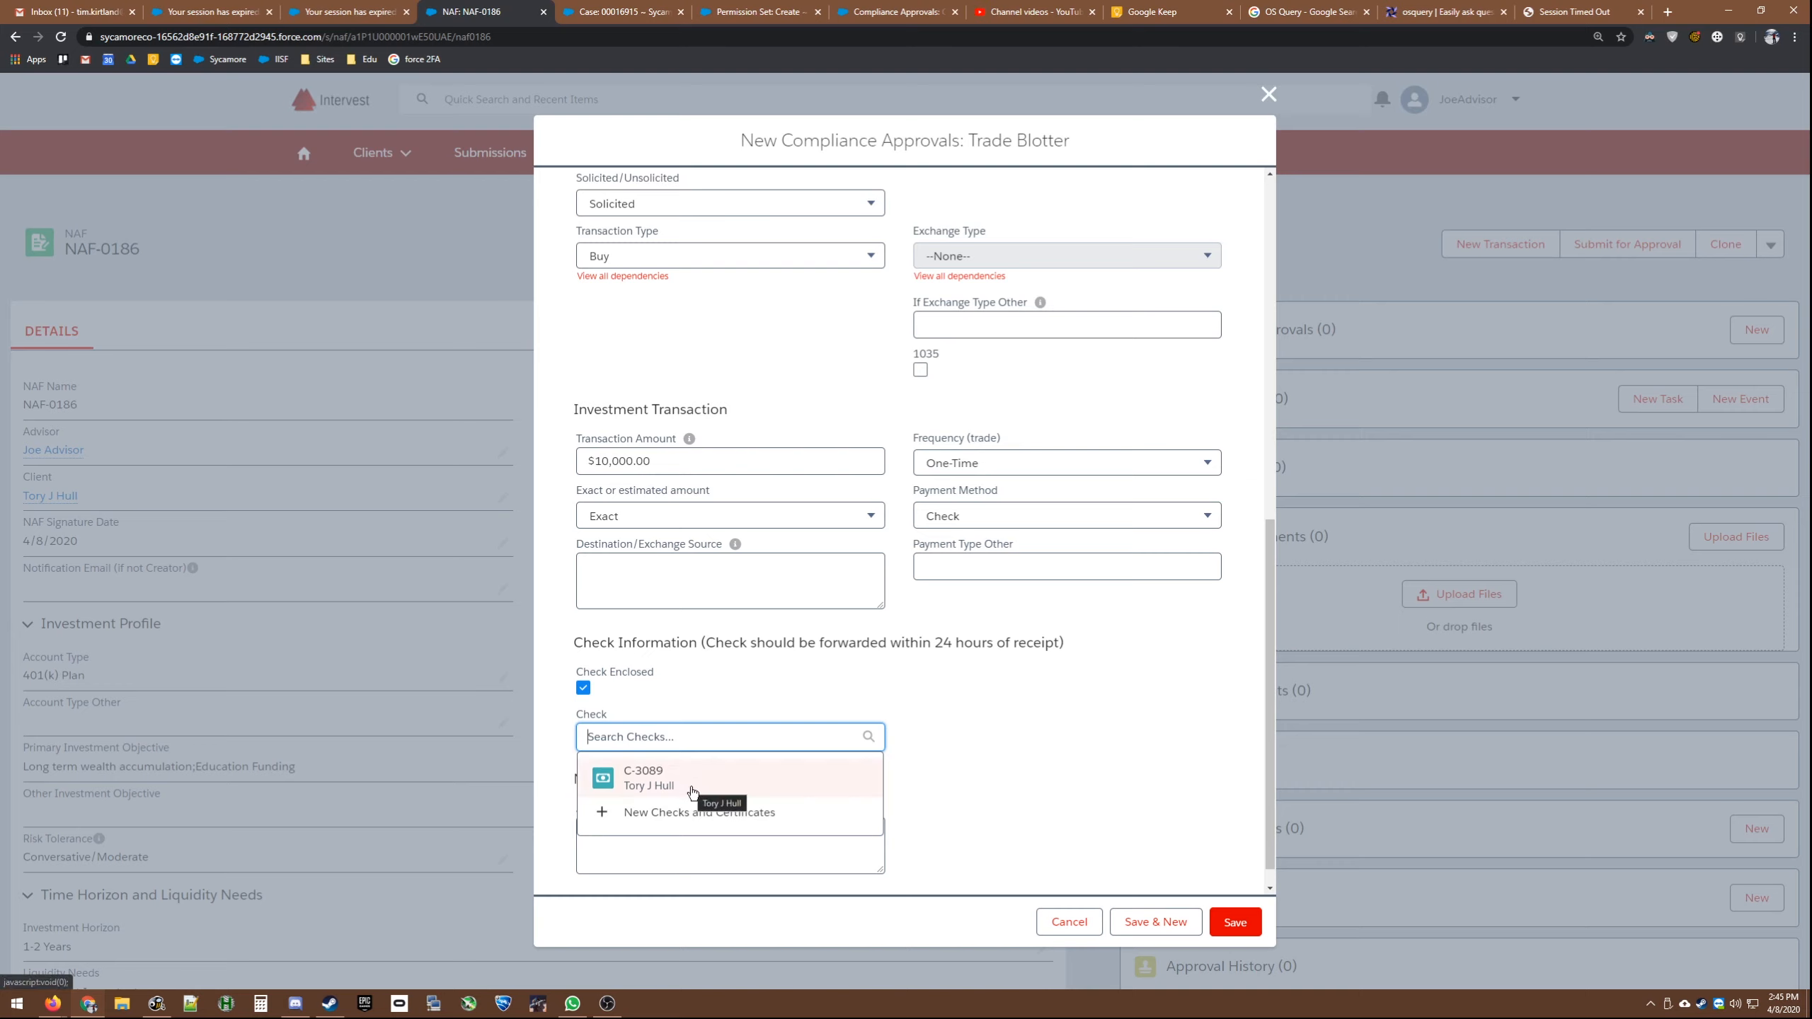
click(771, 813)
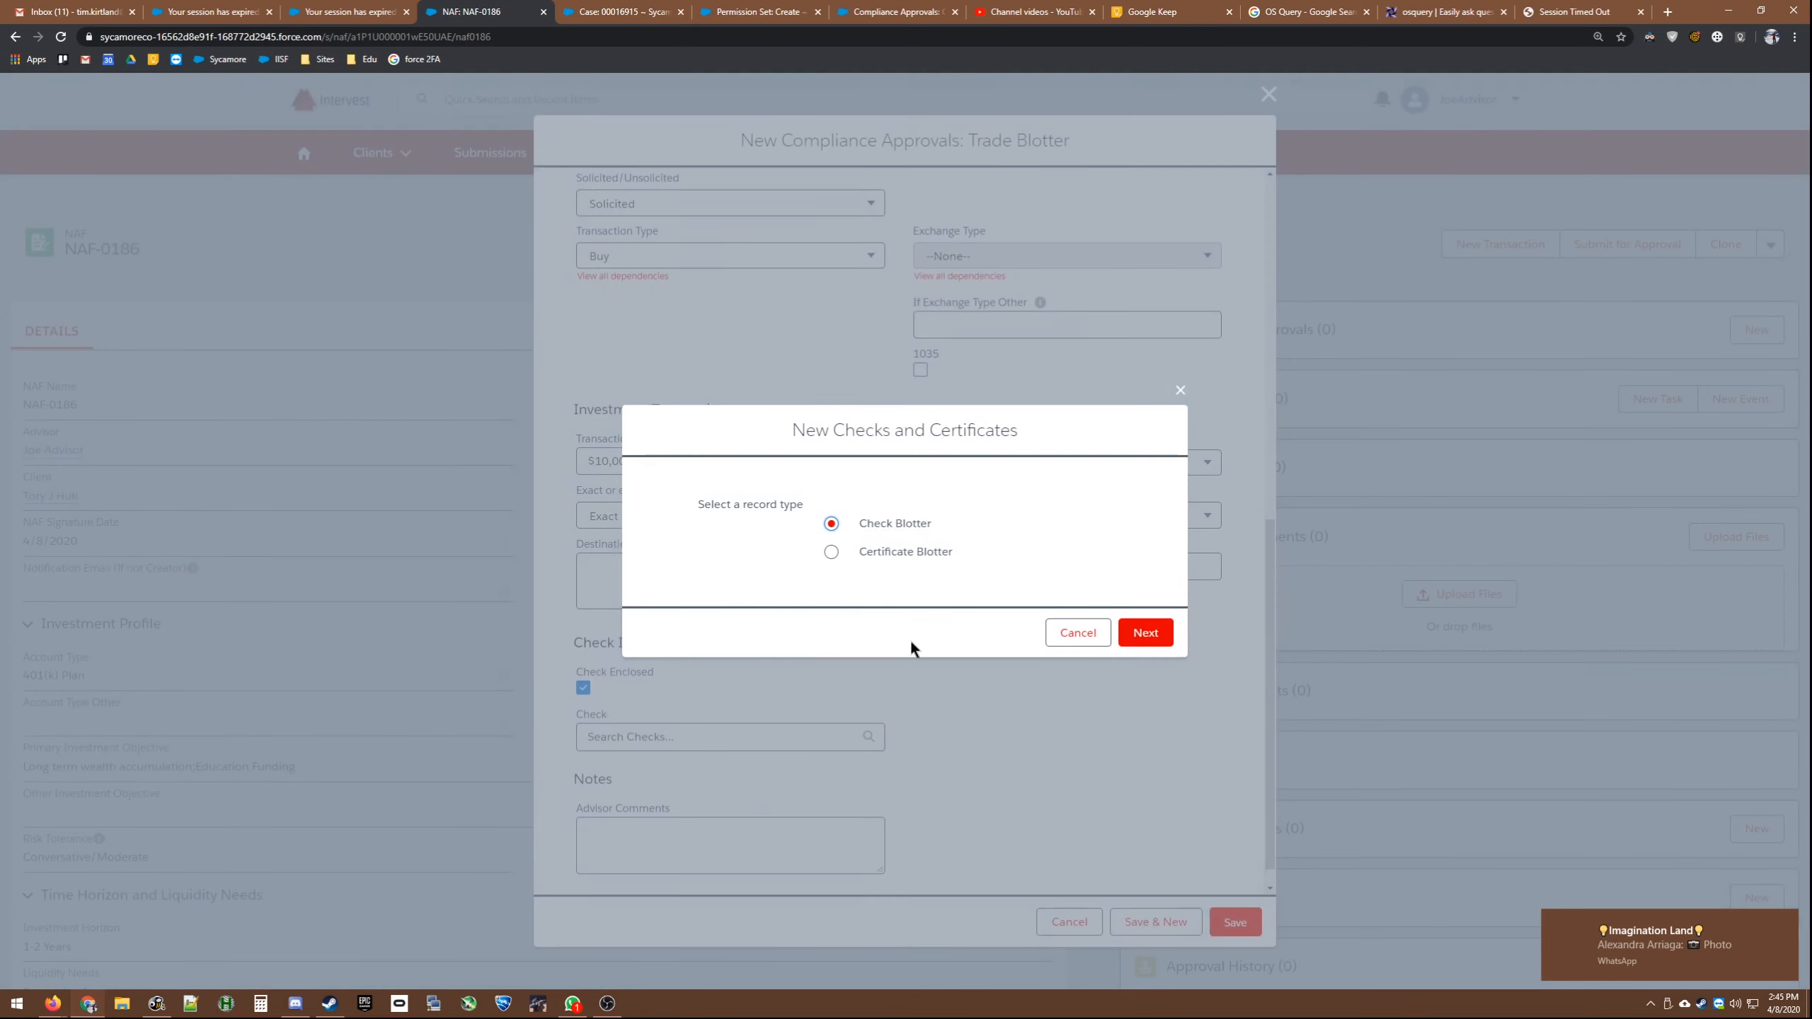
click(1140, 632)
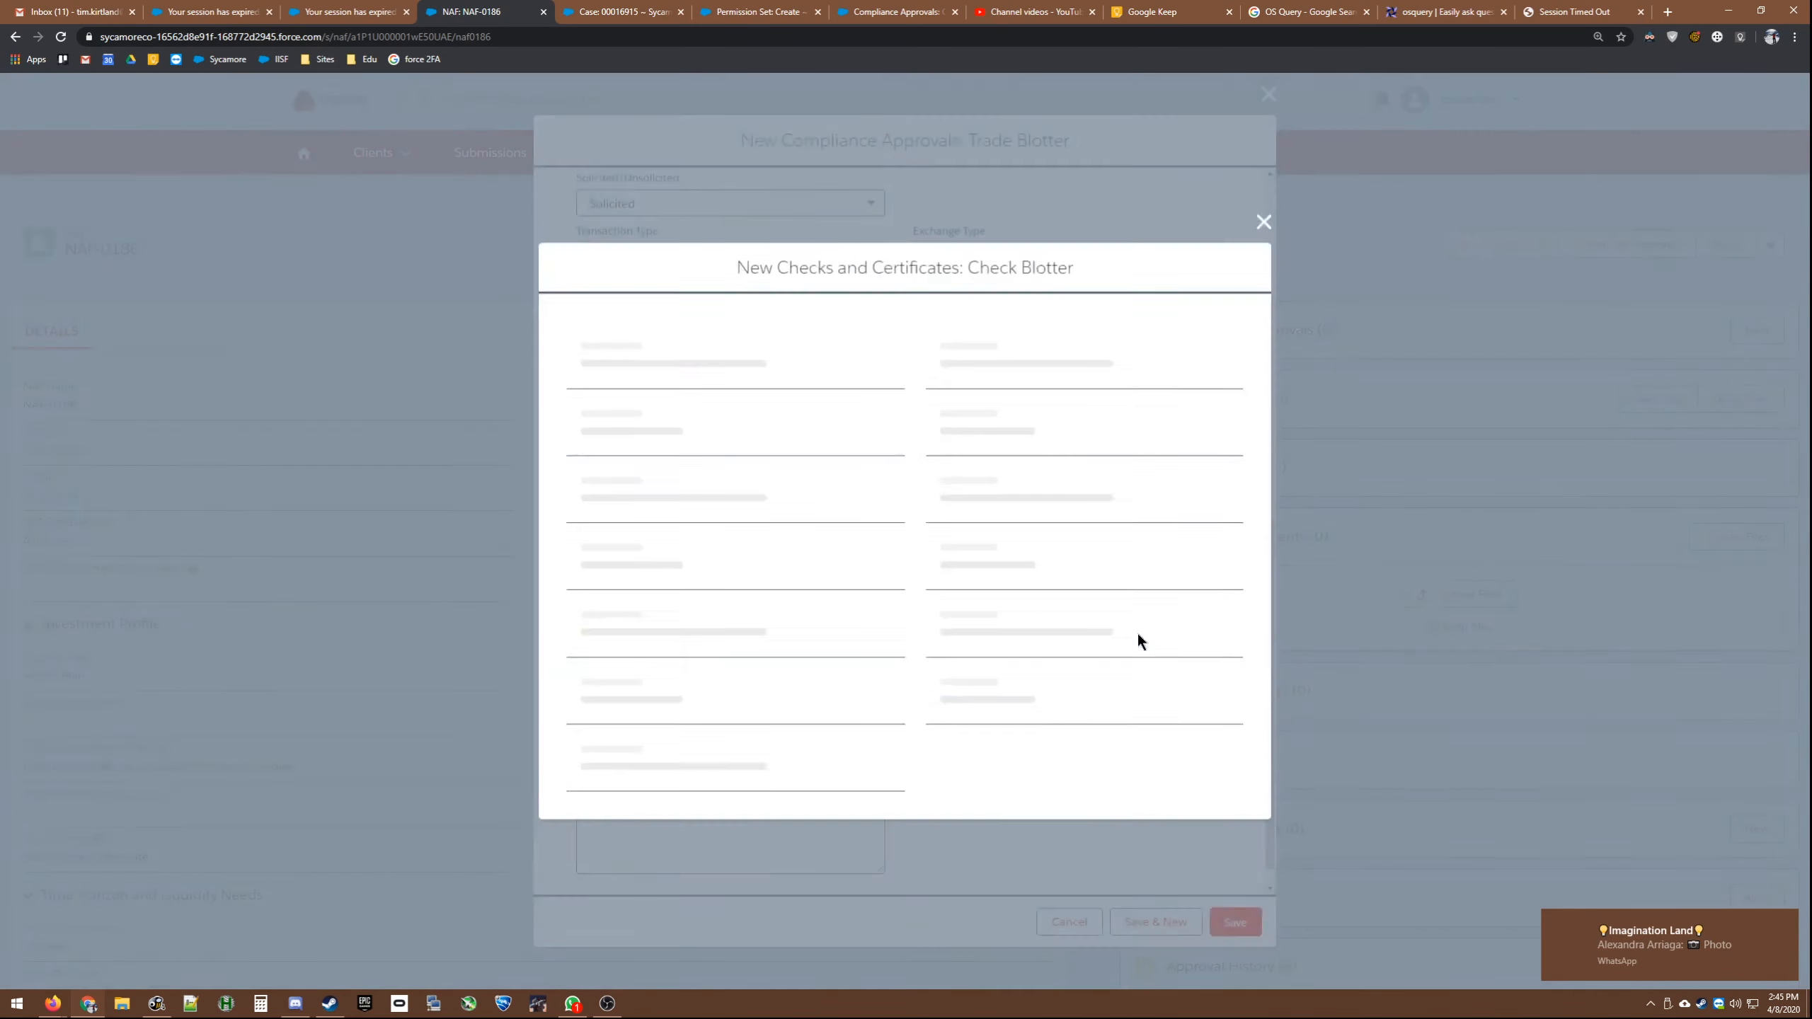
Step: Assign the check to the client's account with type Check, and set the date received and check date to 4/8/2020
click(690, 443)
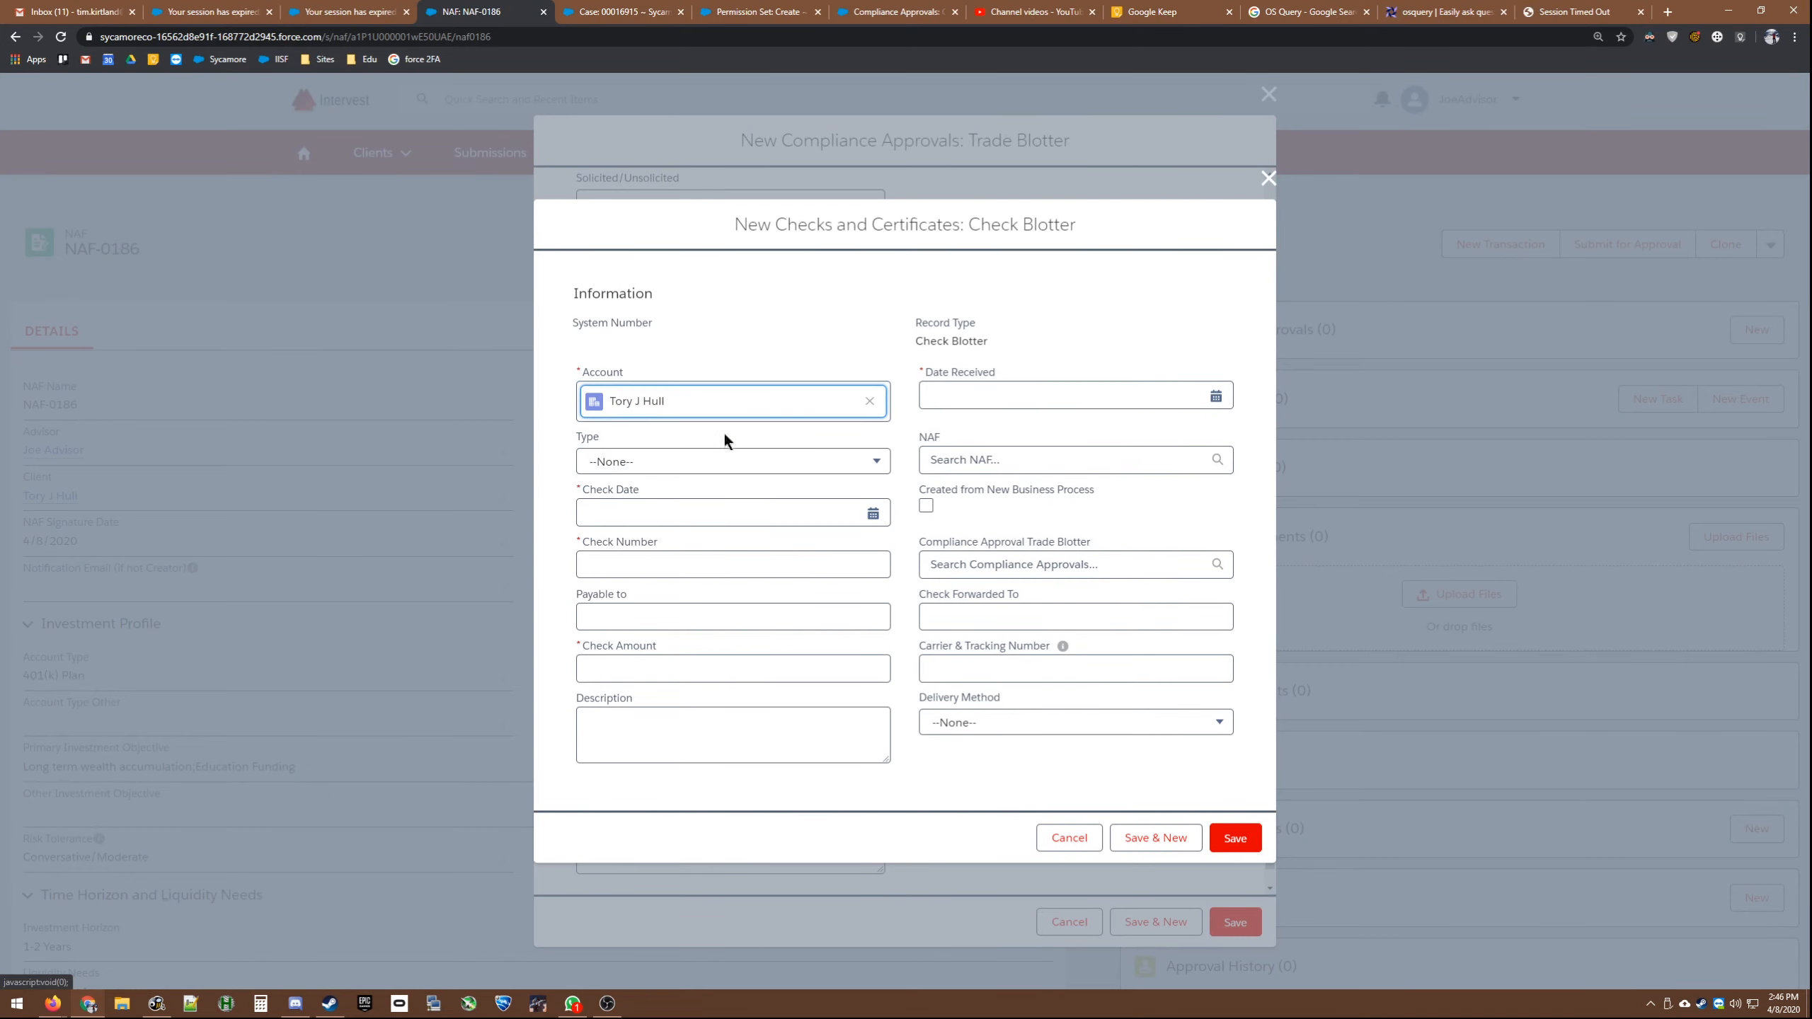
click(1056, 395)
click(1047, 522)
click(646, 468)
click(618, 557)
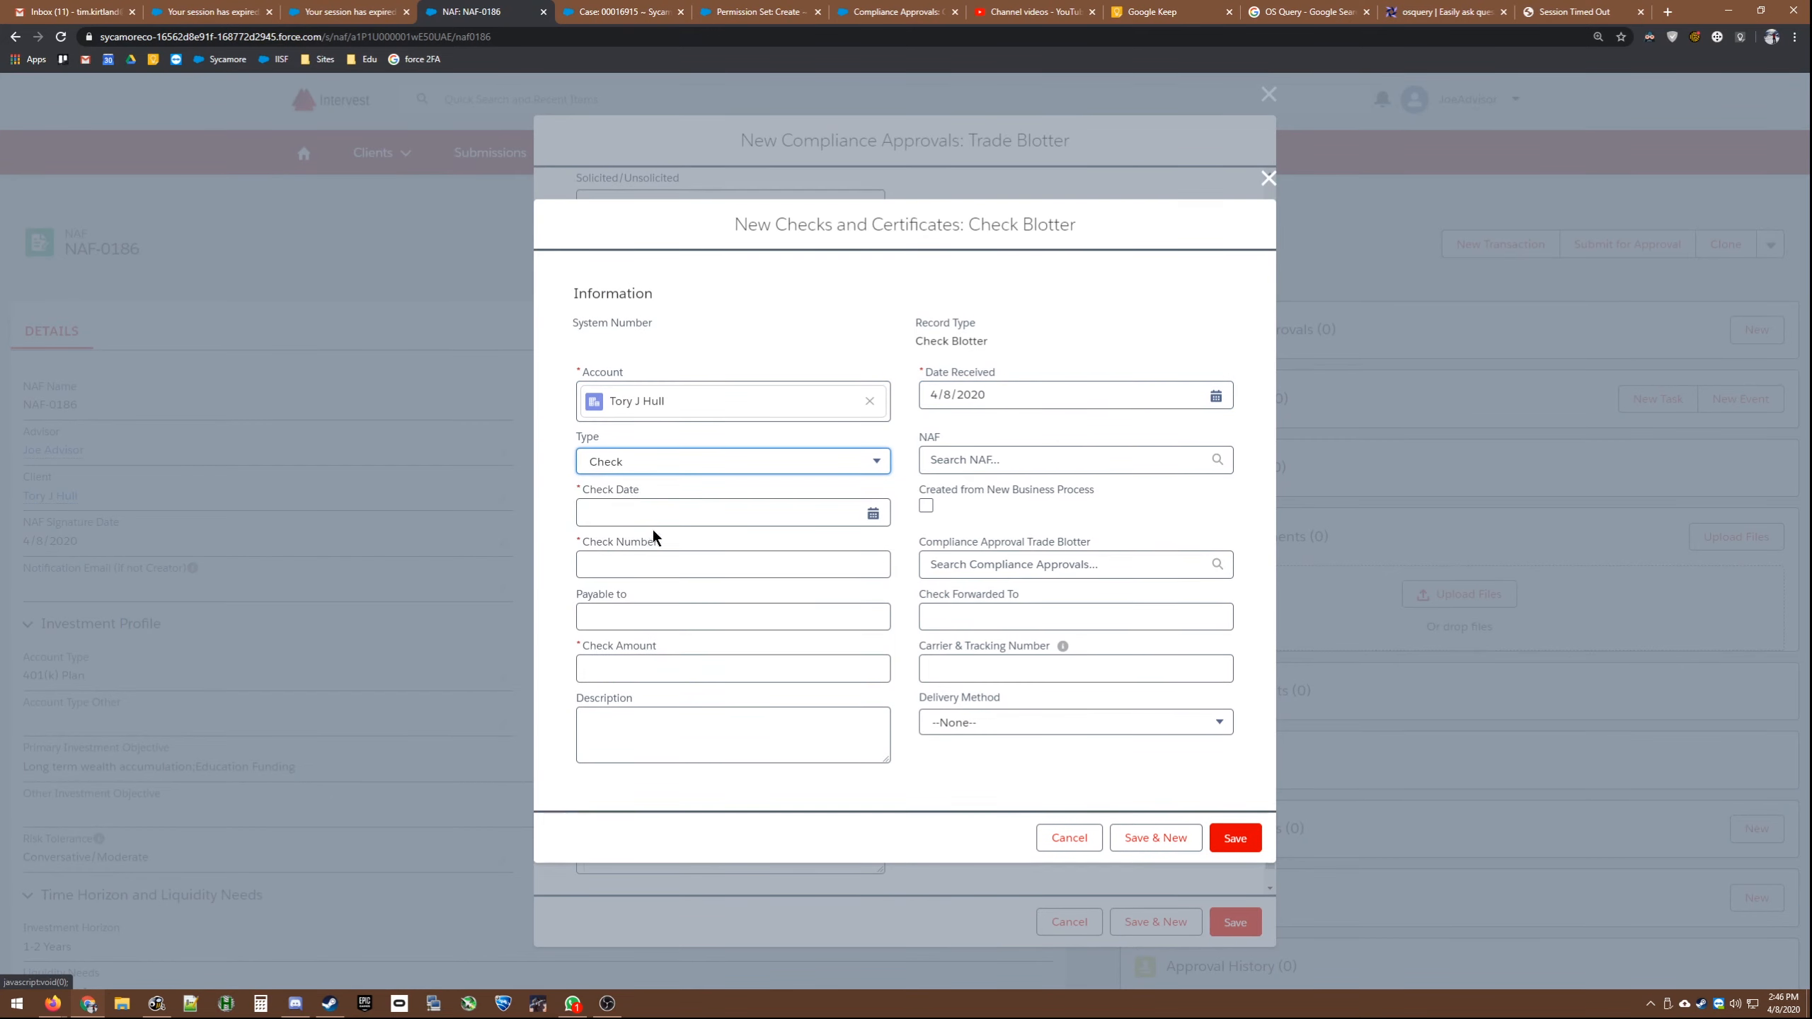
click(640, 514)
click(704, 611)
Step: Enter check number 1234, payable to sample, with a check amount of 10000, and save the check record
click(673, 570)
text(1234)
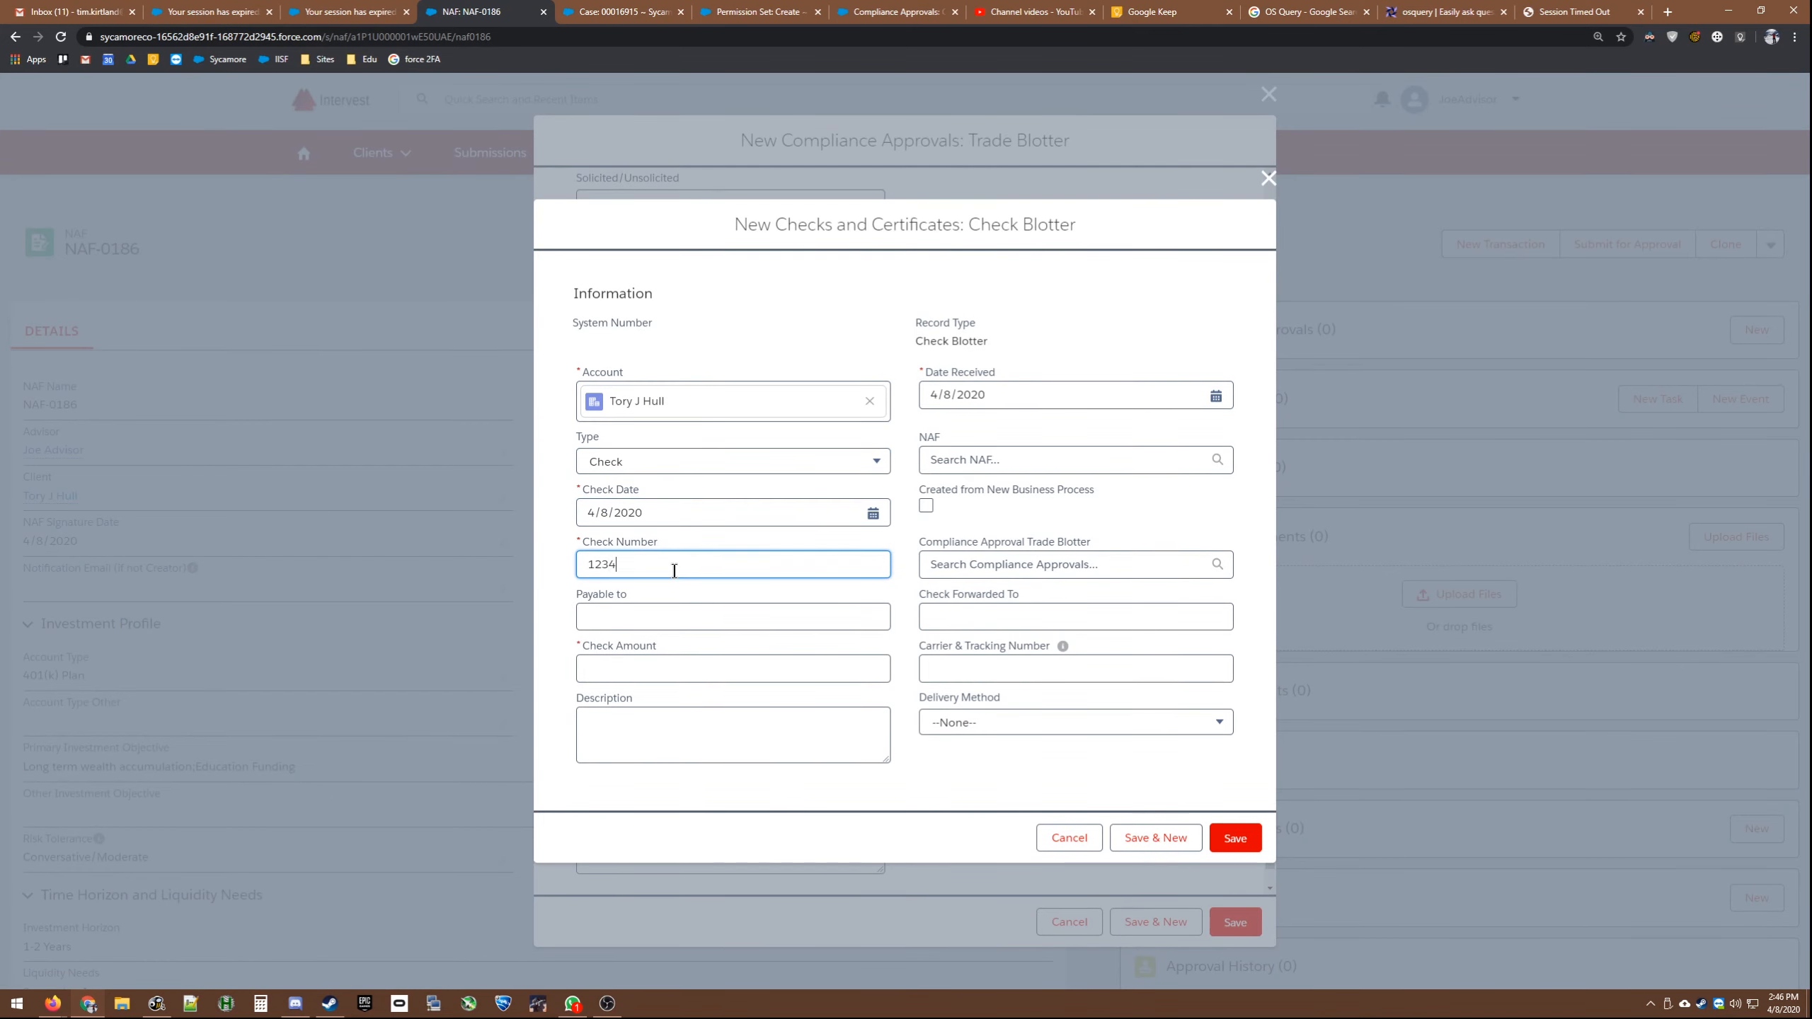
click(670, 608)
text(sample)
click(710, 657)
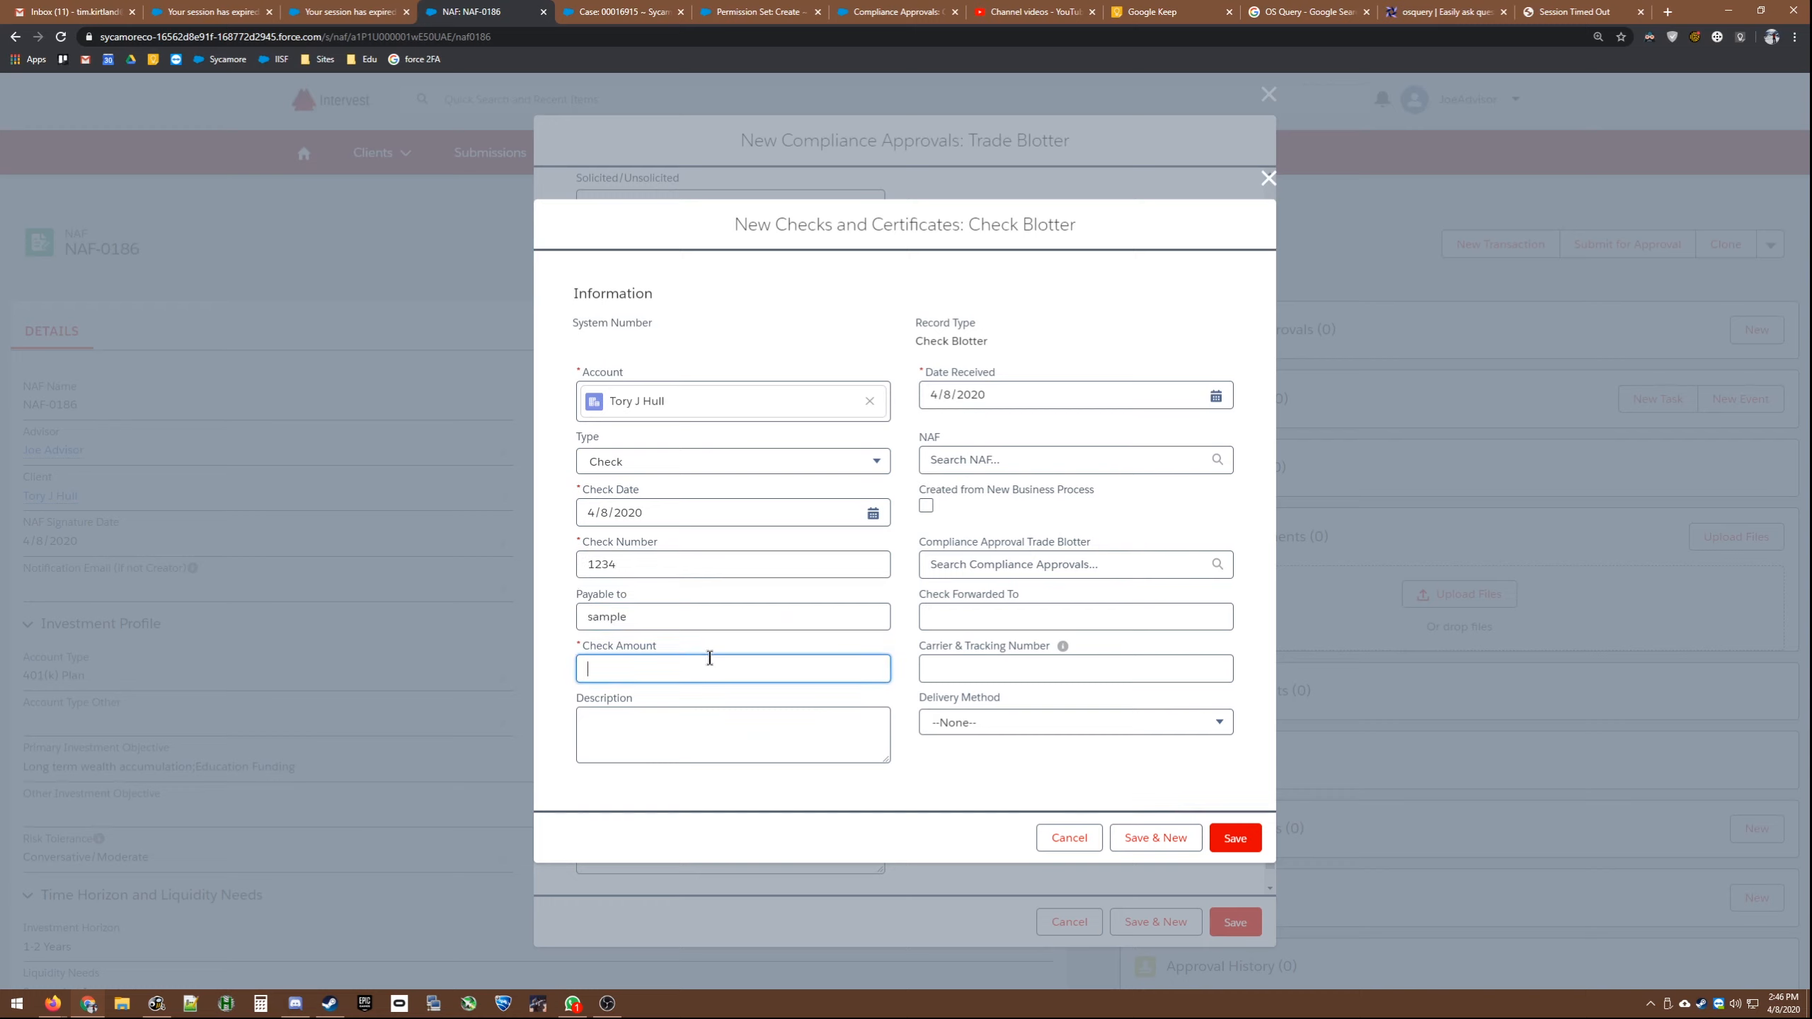
text(10000)
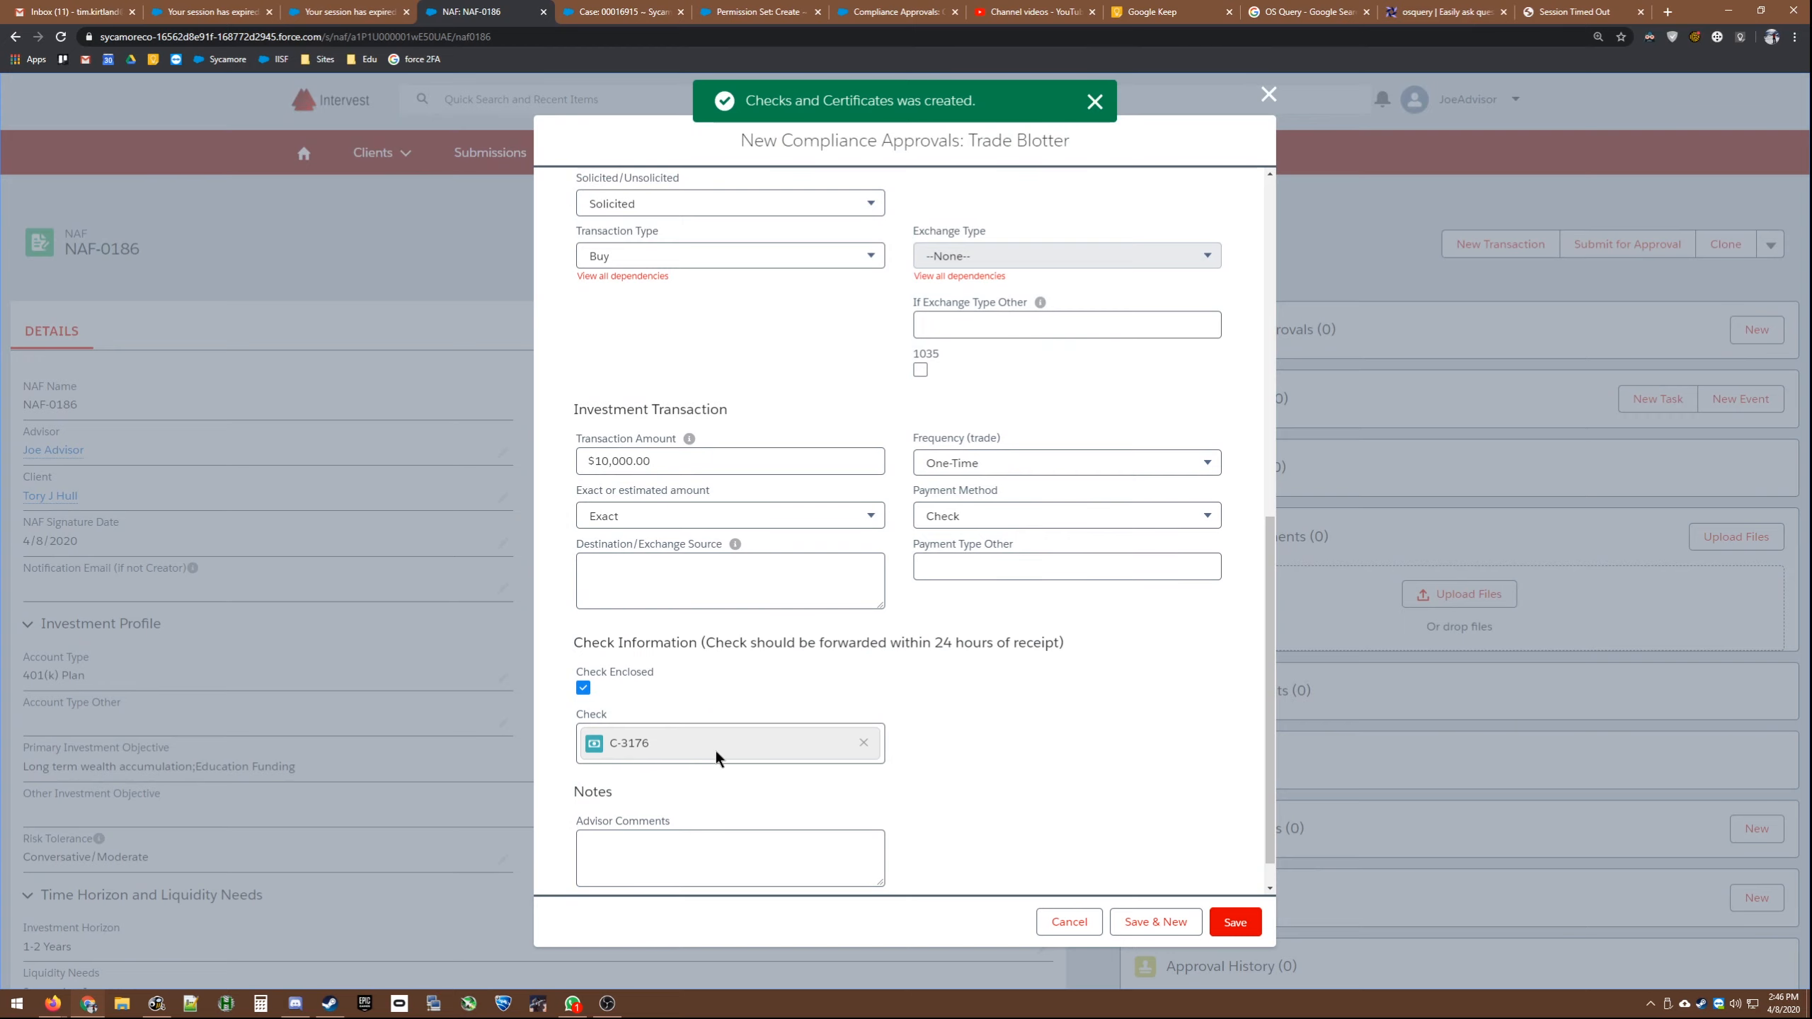
Step: Save the trade blotter transaction with its linked check
scroll(956, 760, down, 1)
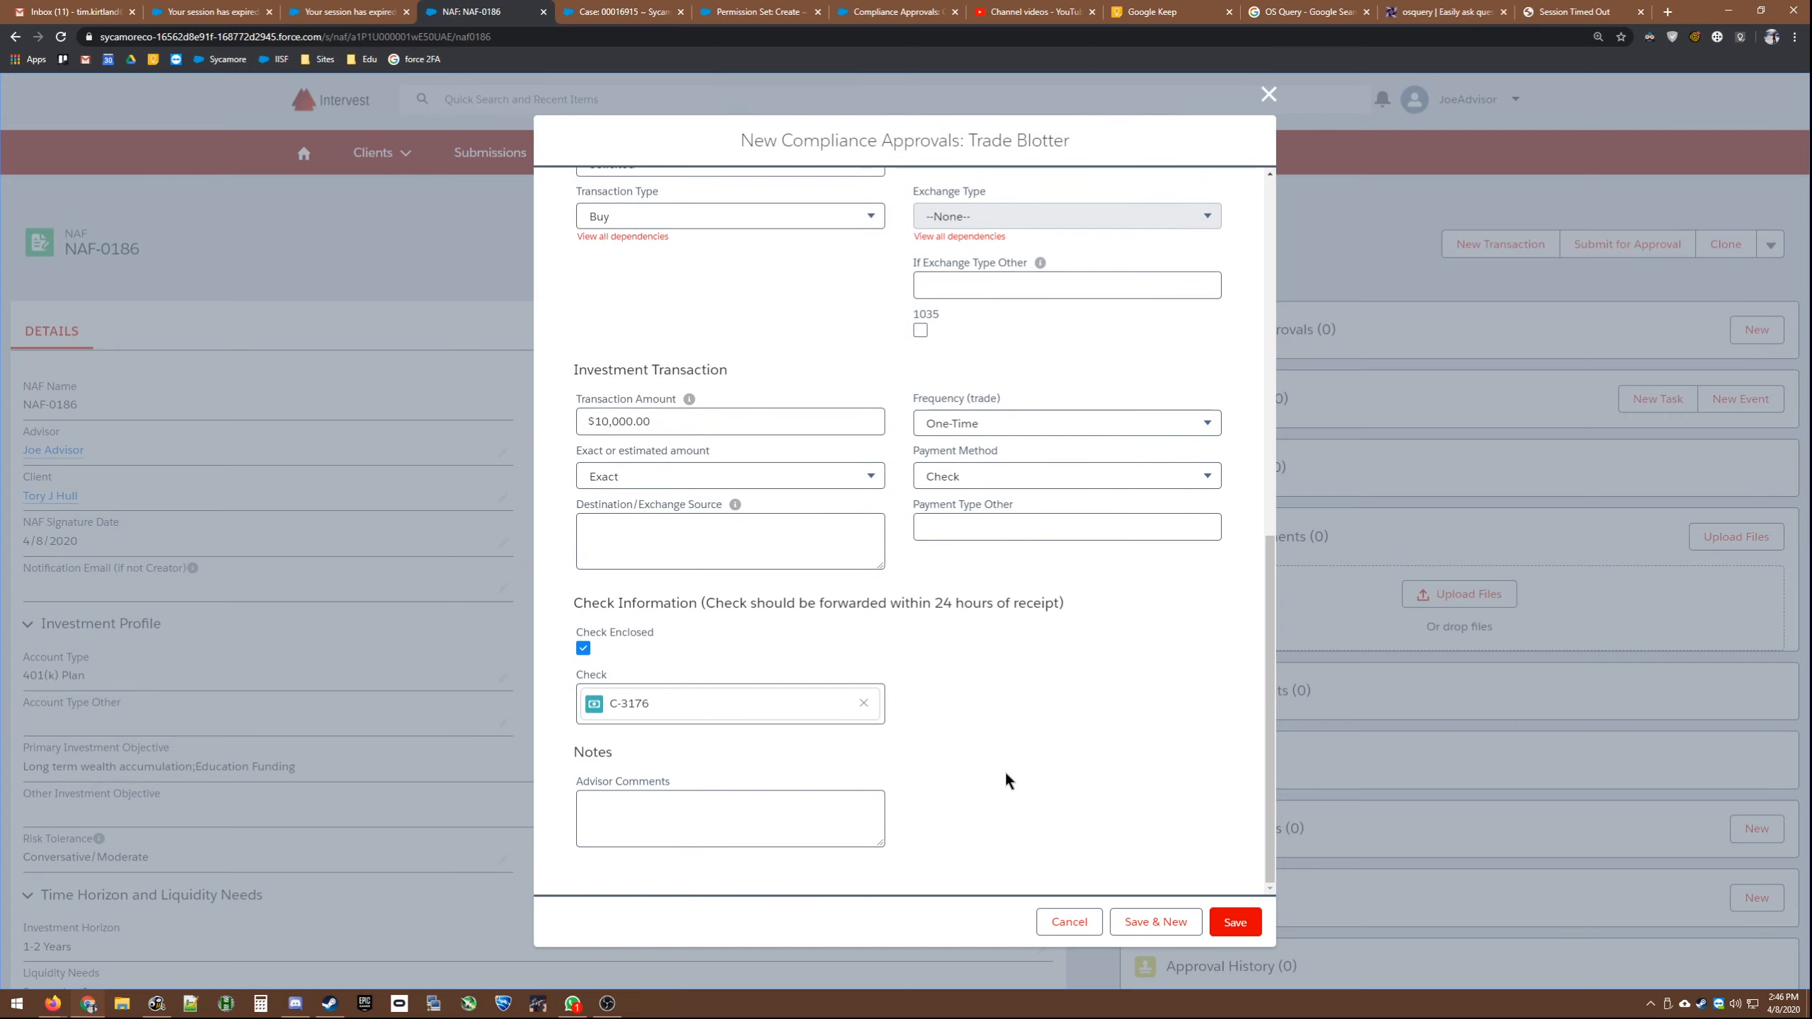
click(1234, 922)
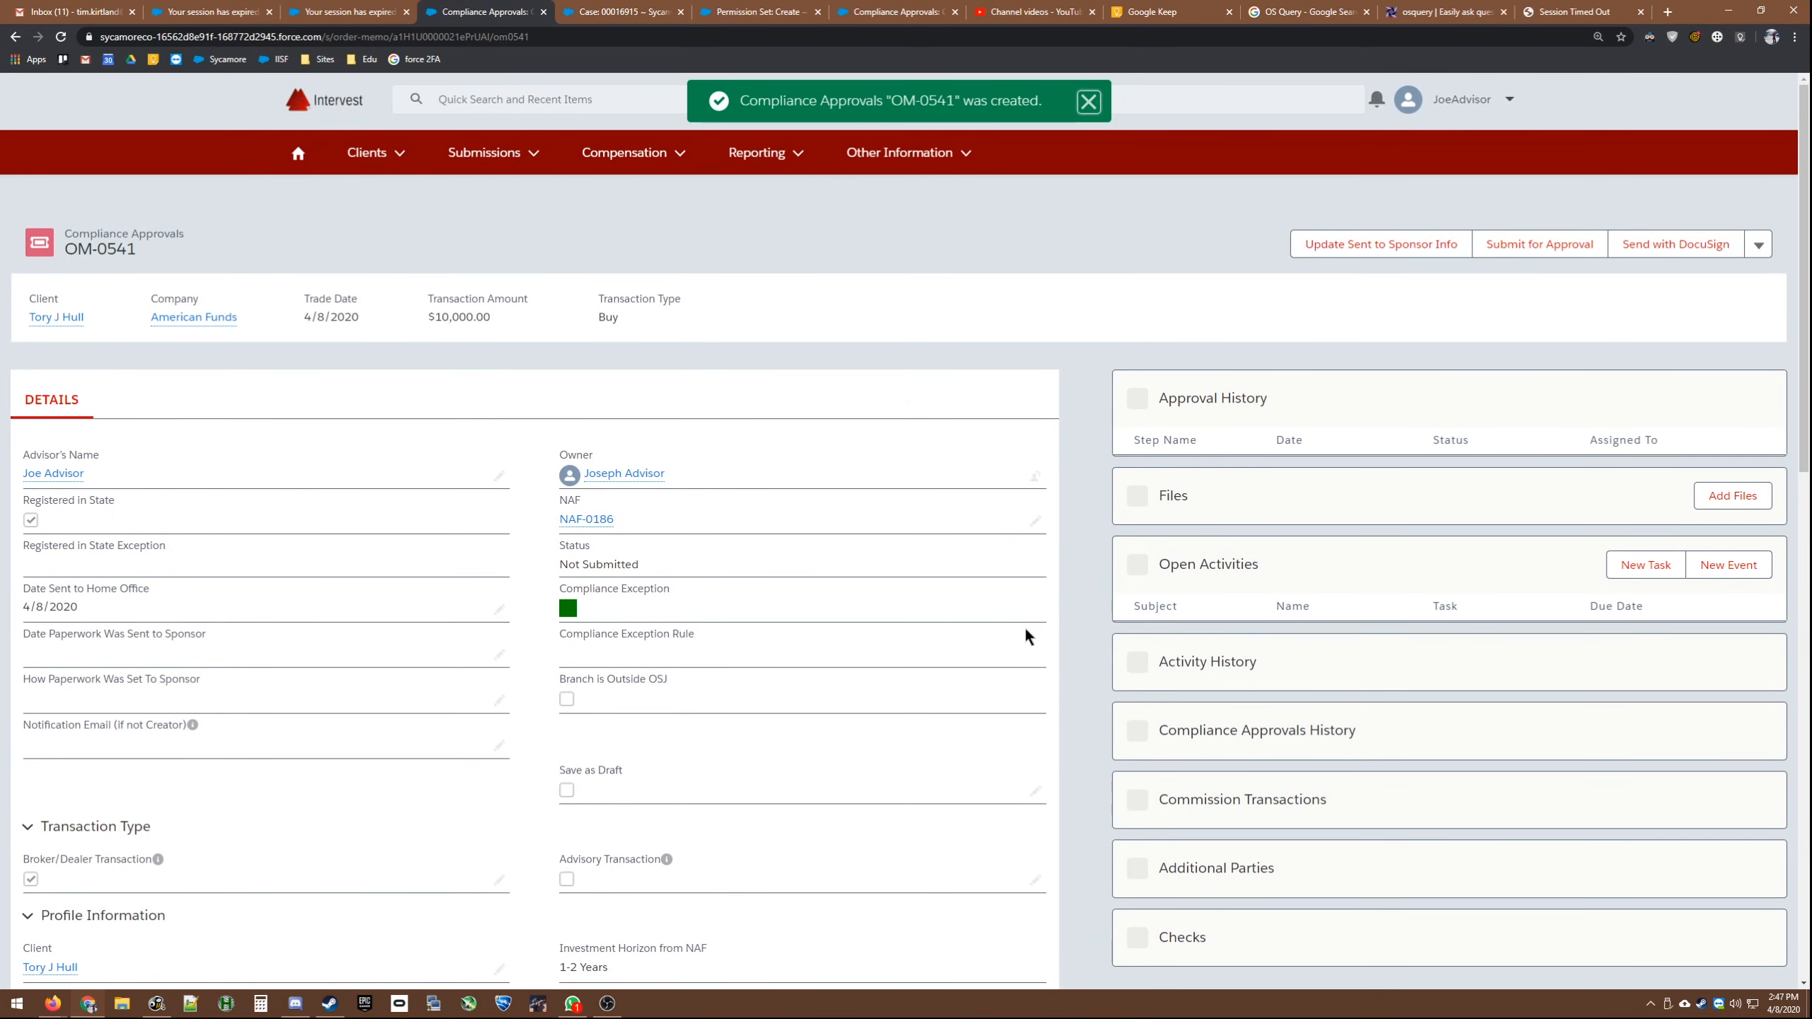
Step: Review the saved transaction's Status field and its Check Information section
drag(564, 546, 627, 567)
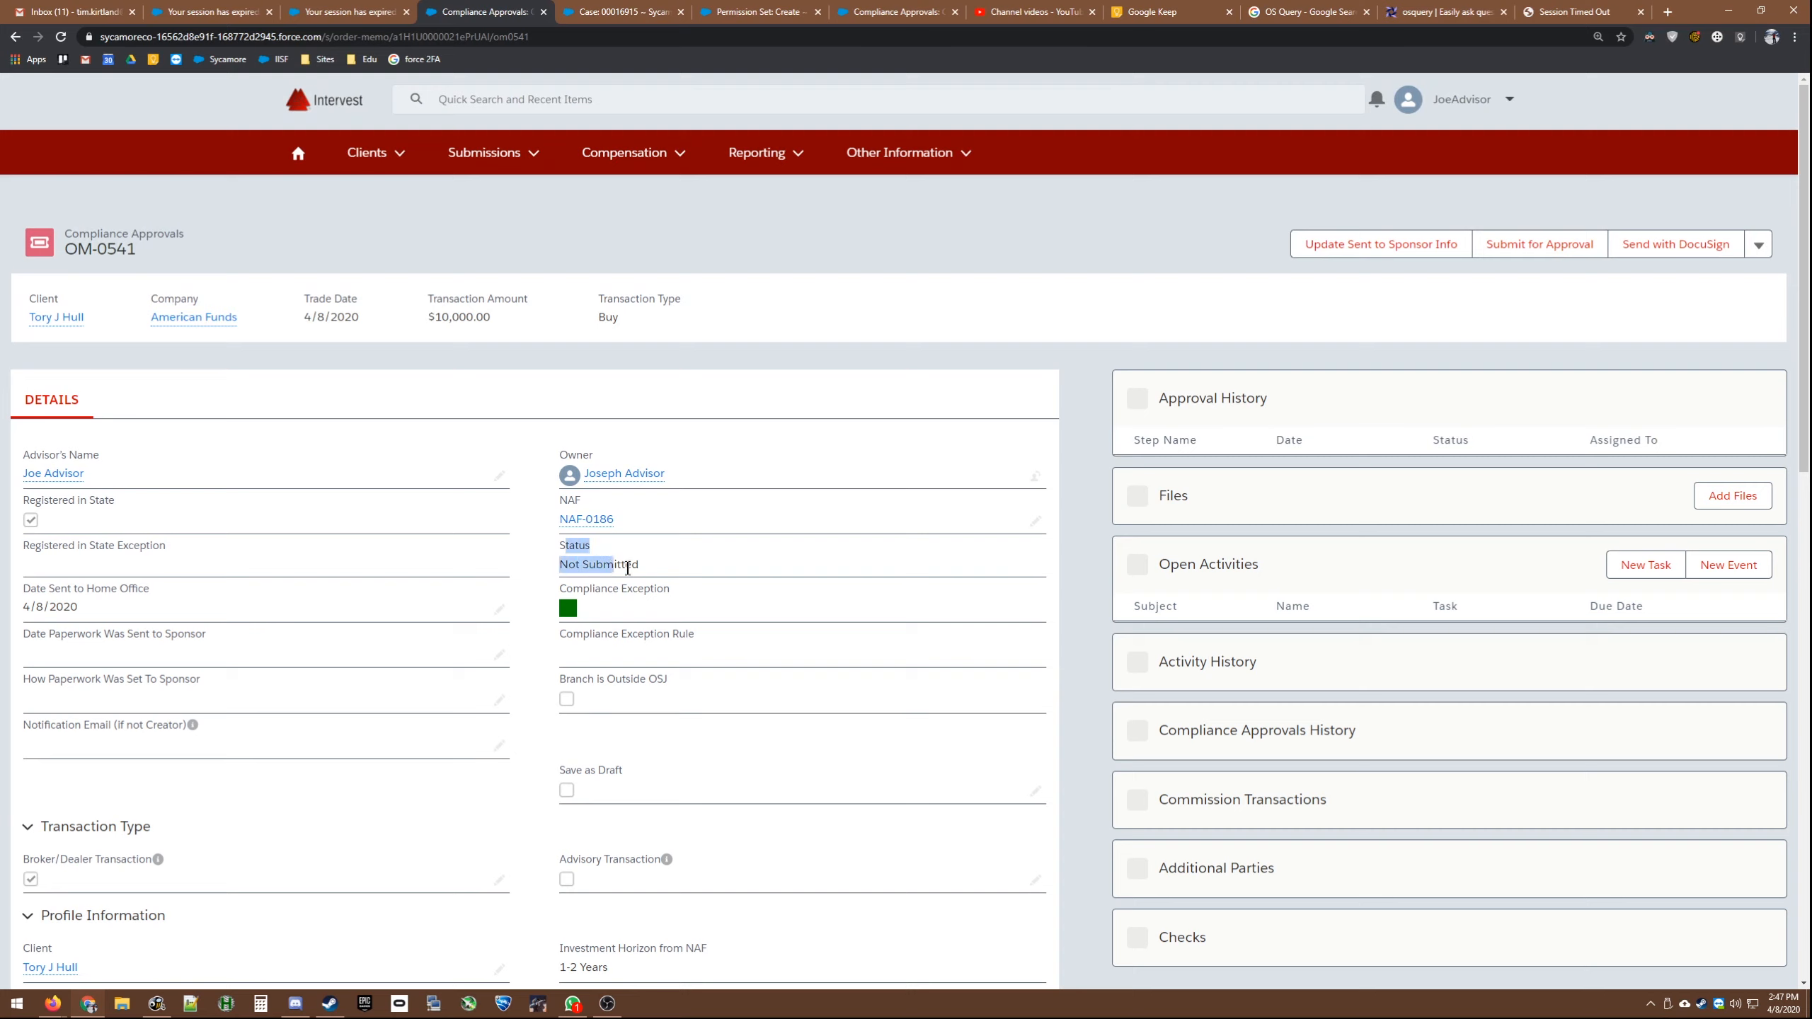
click(610, 566)
scroll(555, 581, down, 15)
click(285, 665)
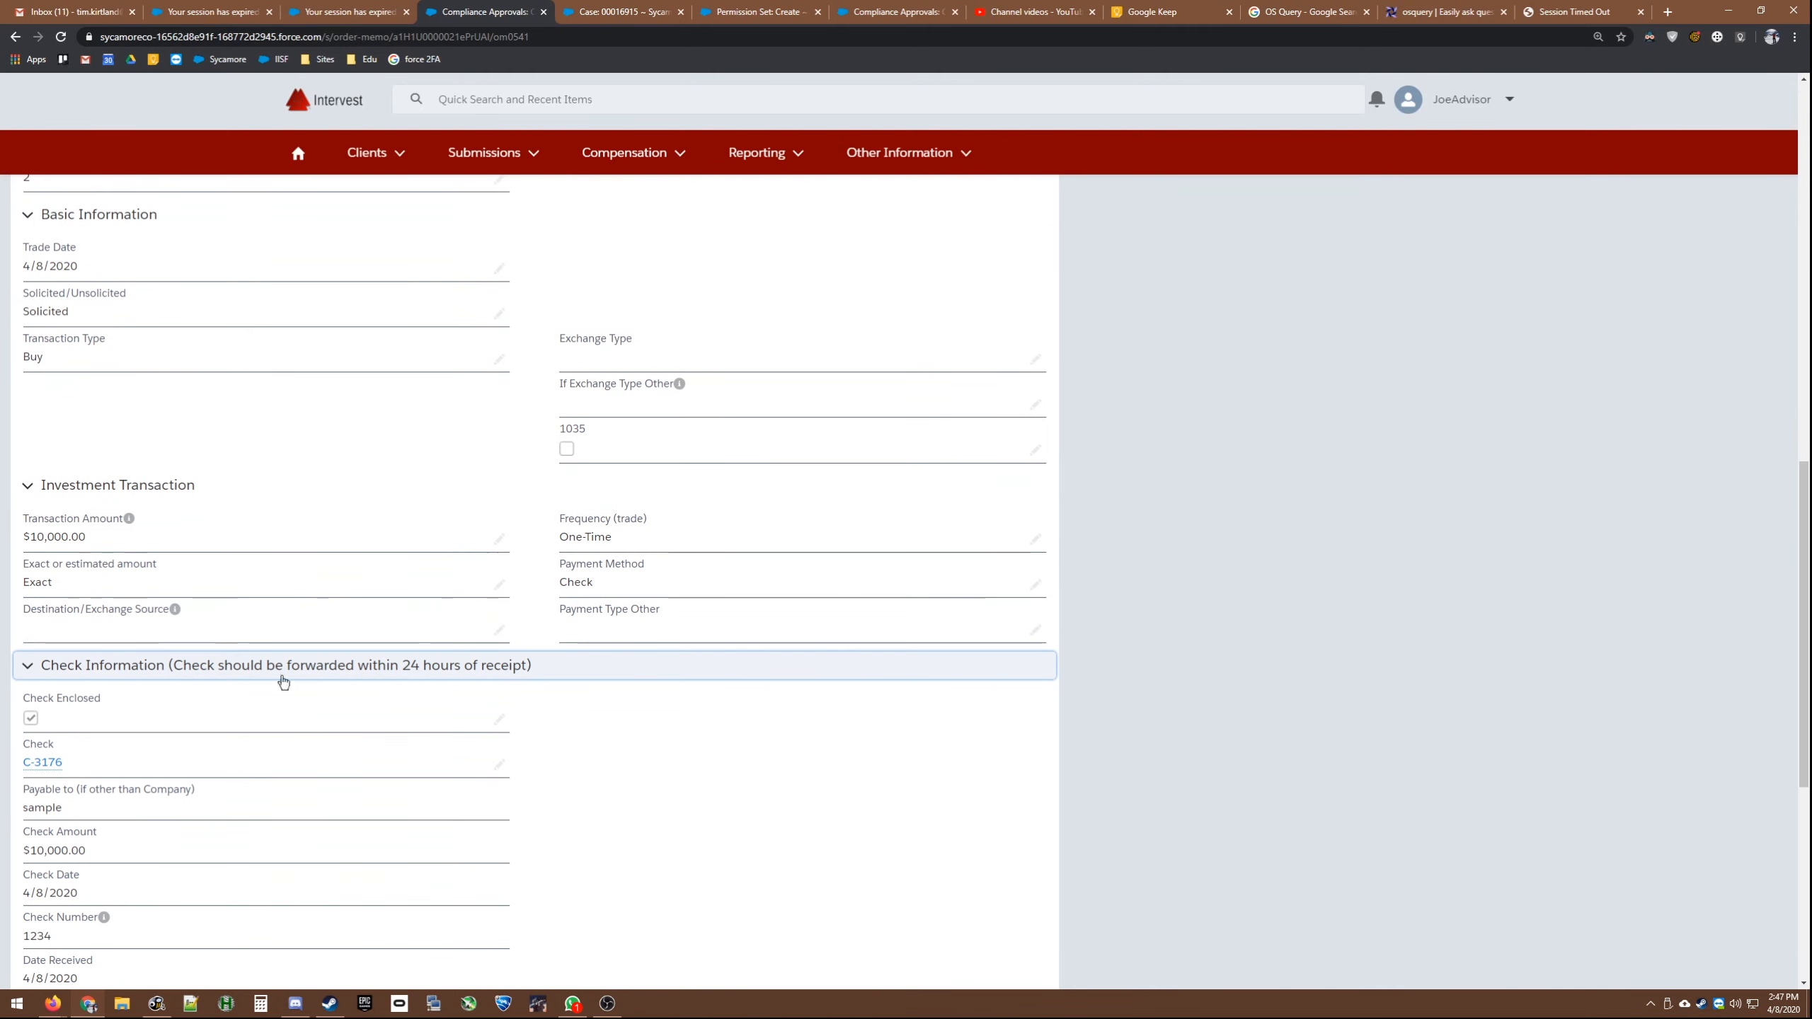
scroll(569, 711, down, 1)
click(575, 709)
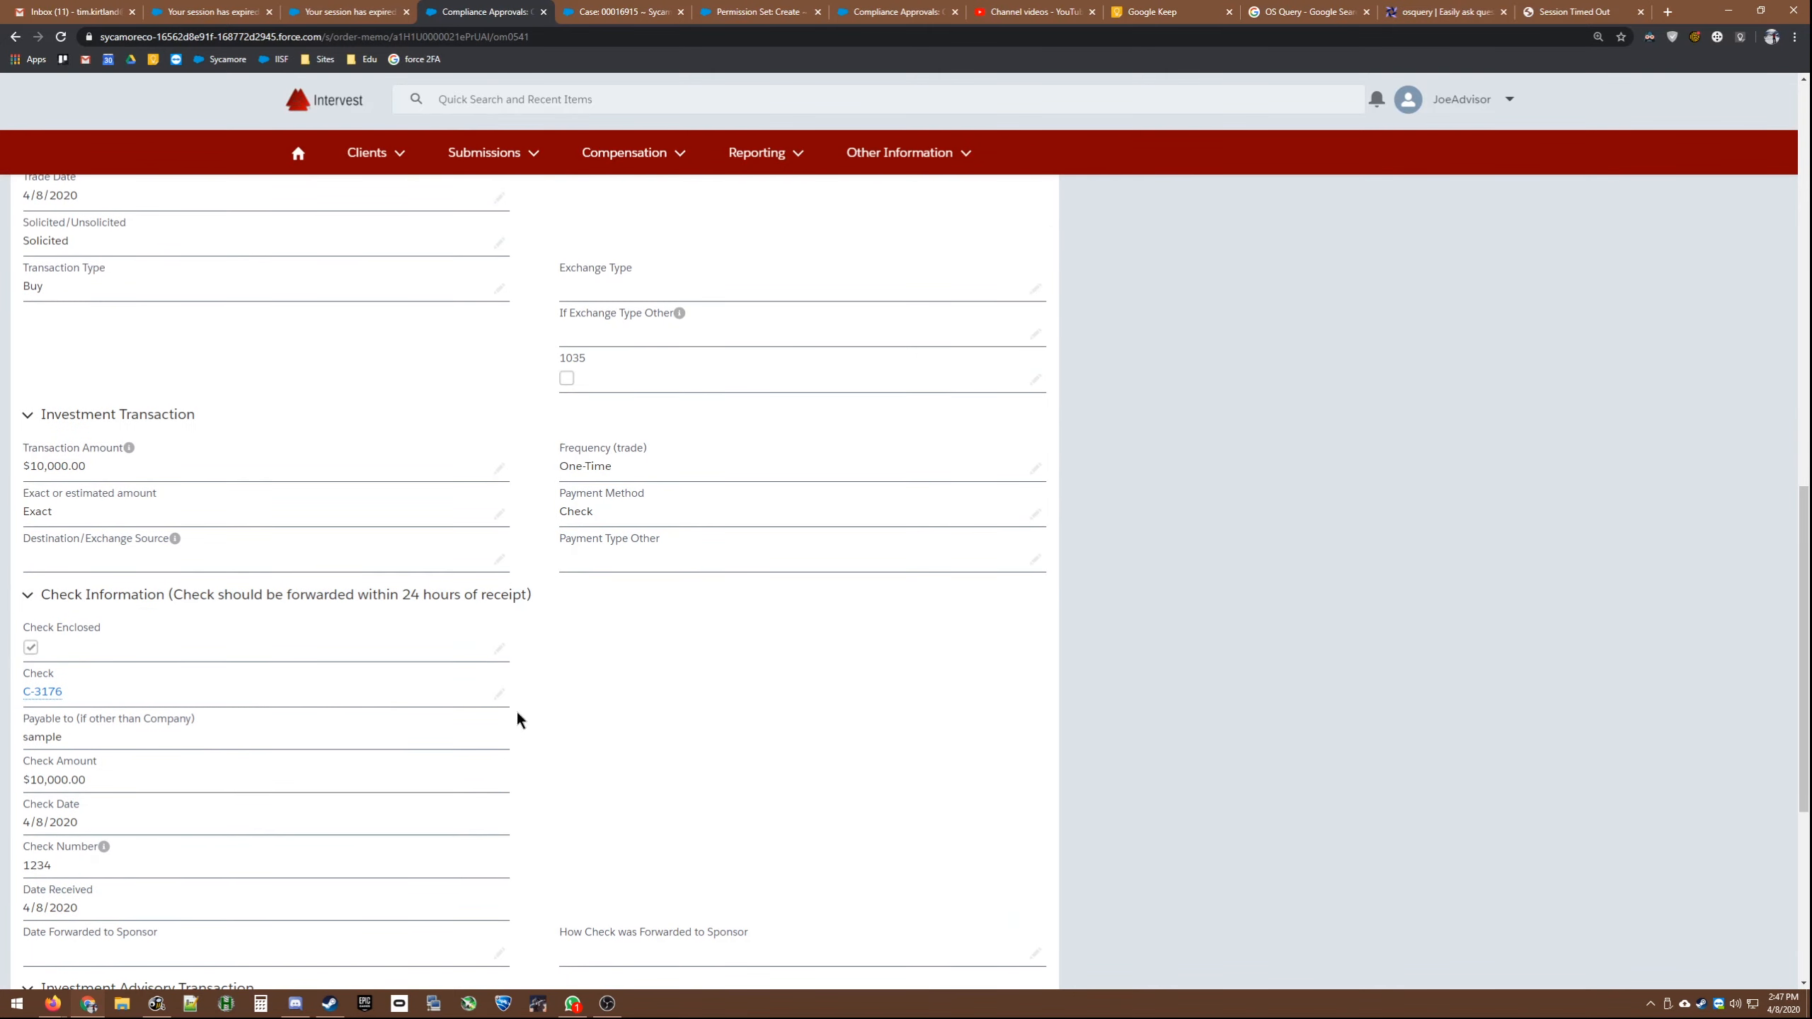
scroll(212, 723, down, 1)
Step: View the linked check record in a separate browser tab, and close that tab to return to the transaction
mouse_move(41, 632)
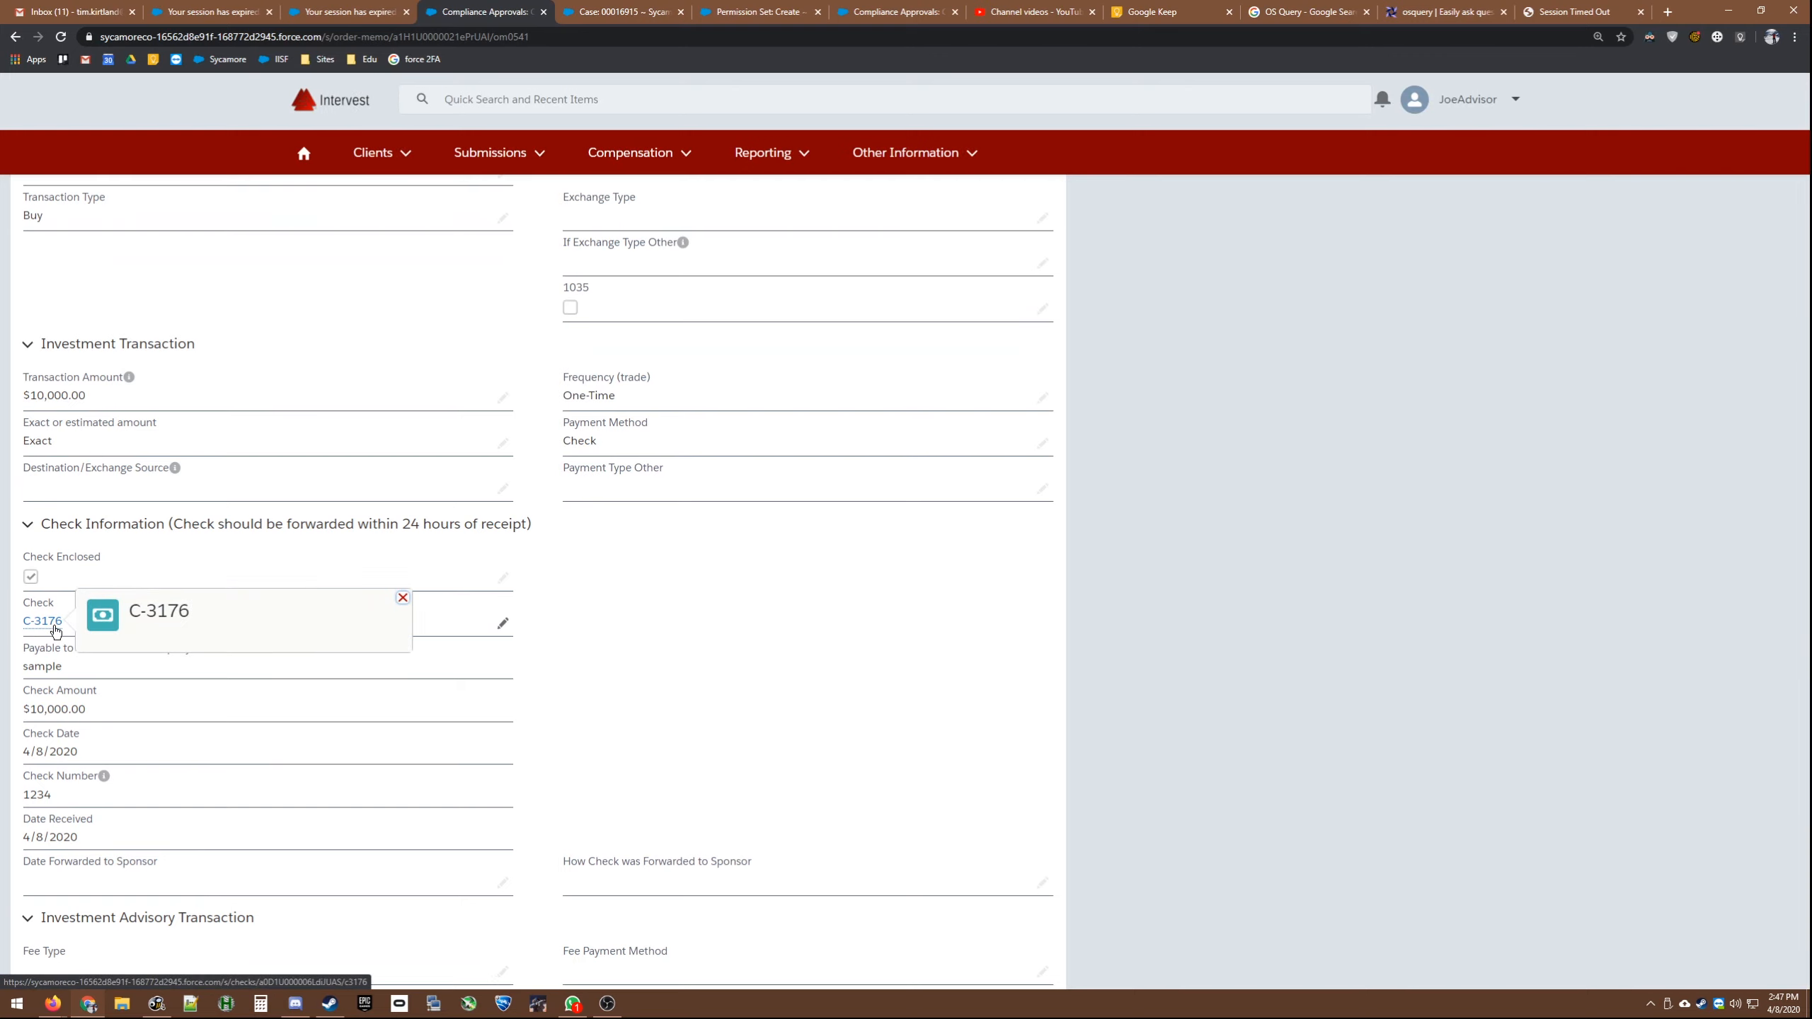
middle_click(56, 629)
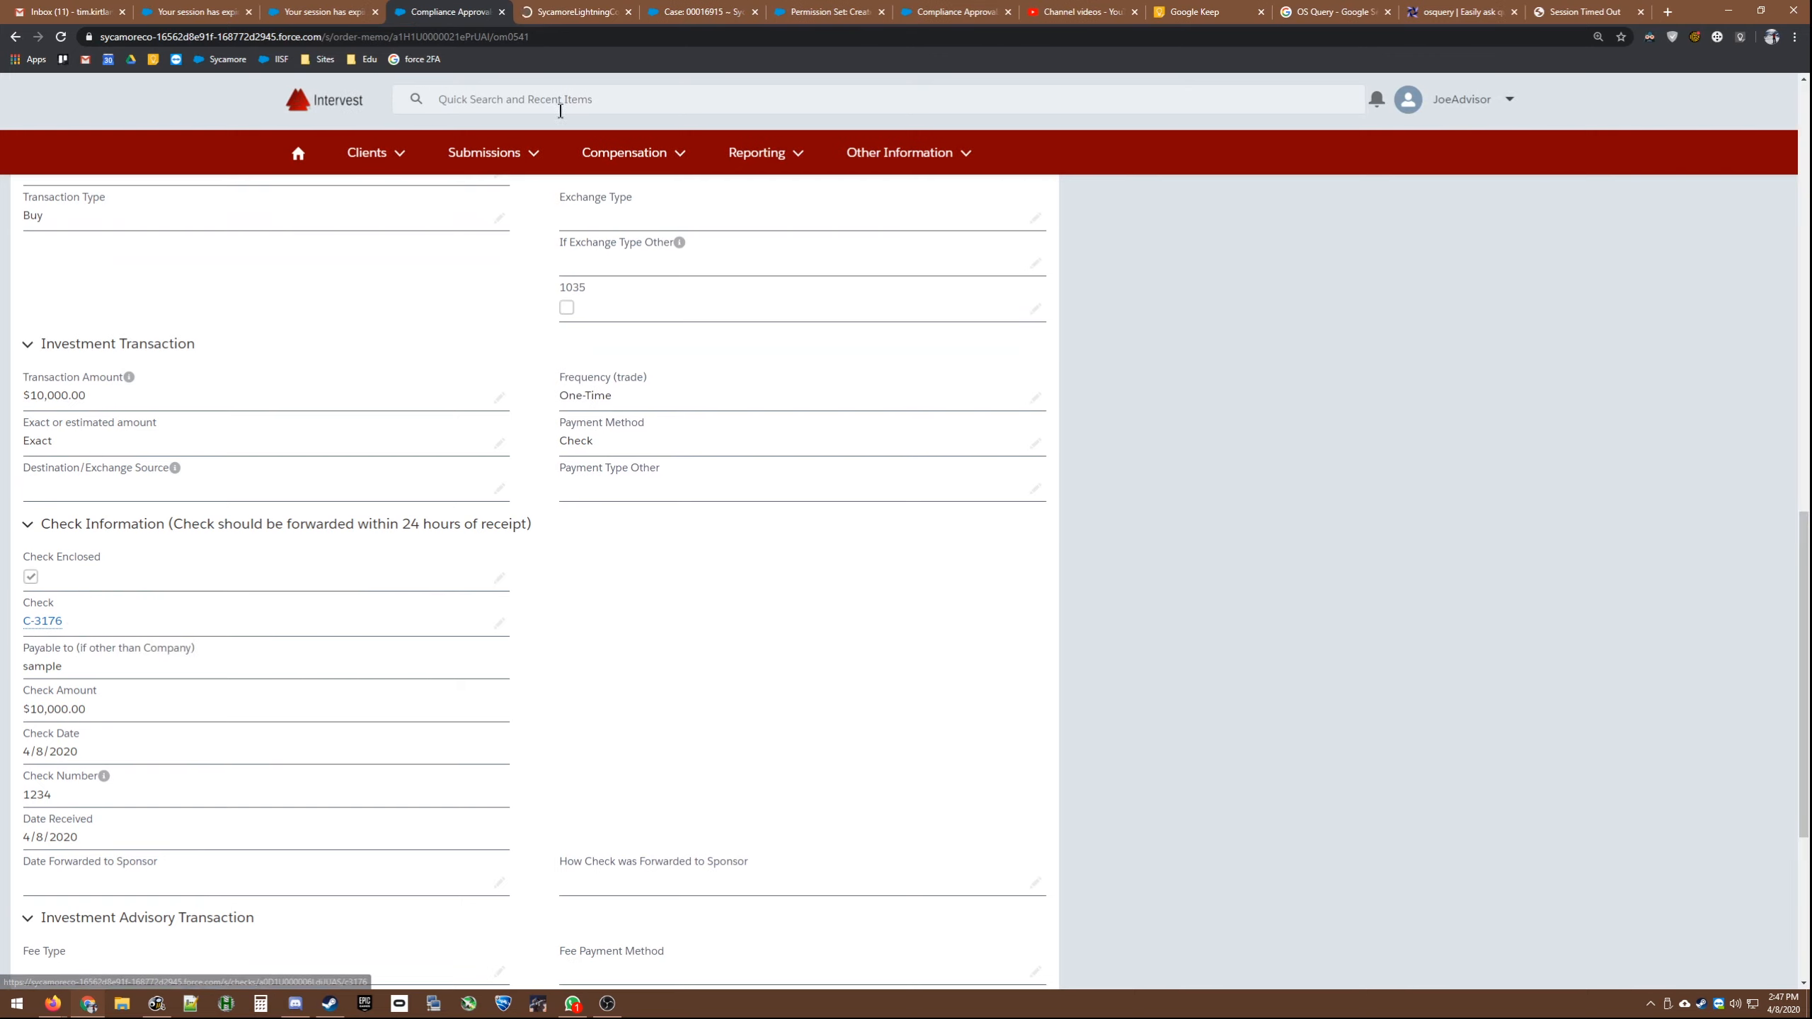
click(558, 13)
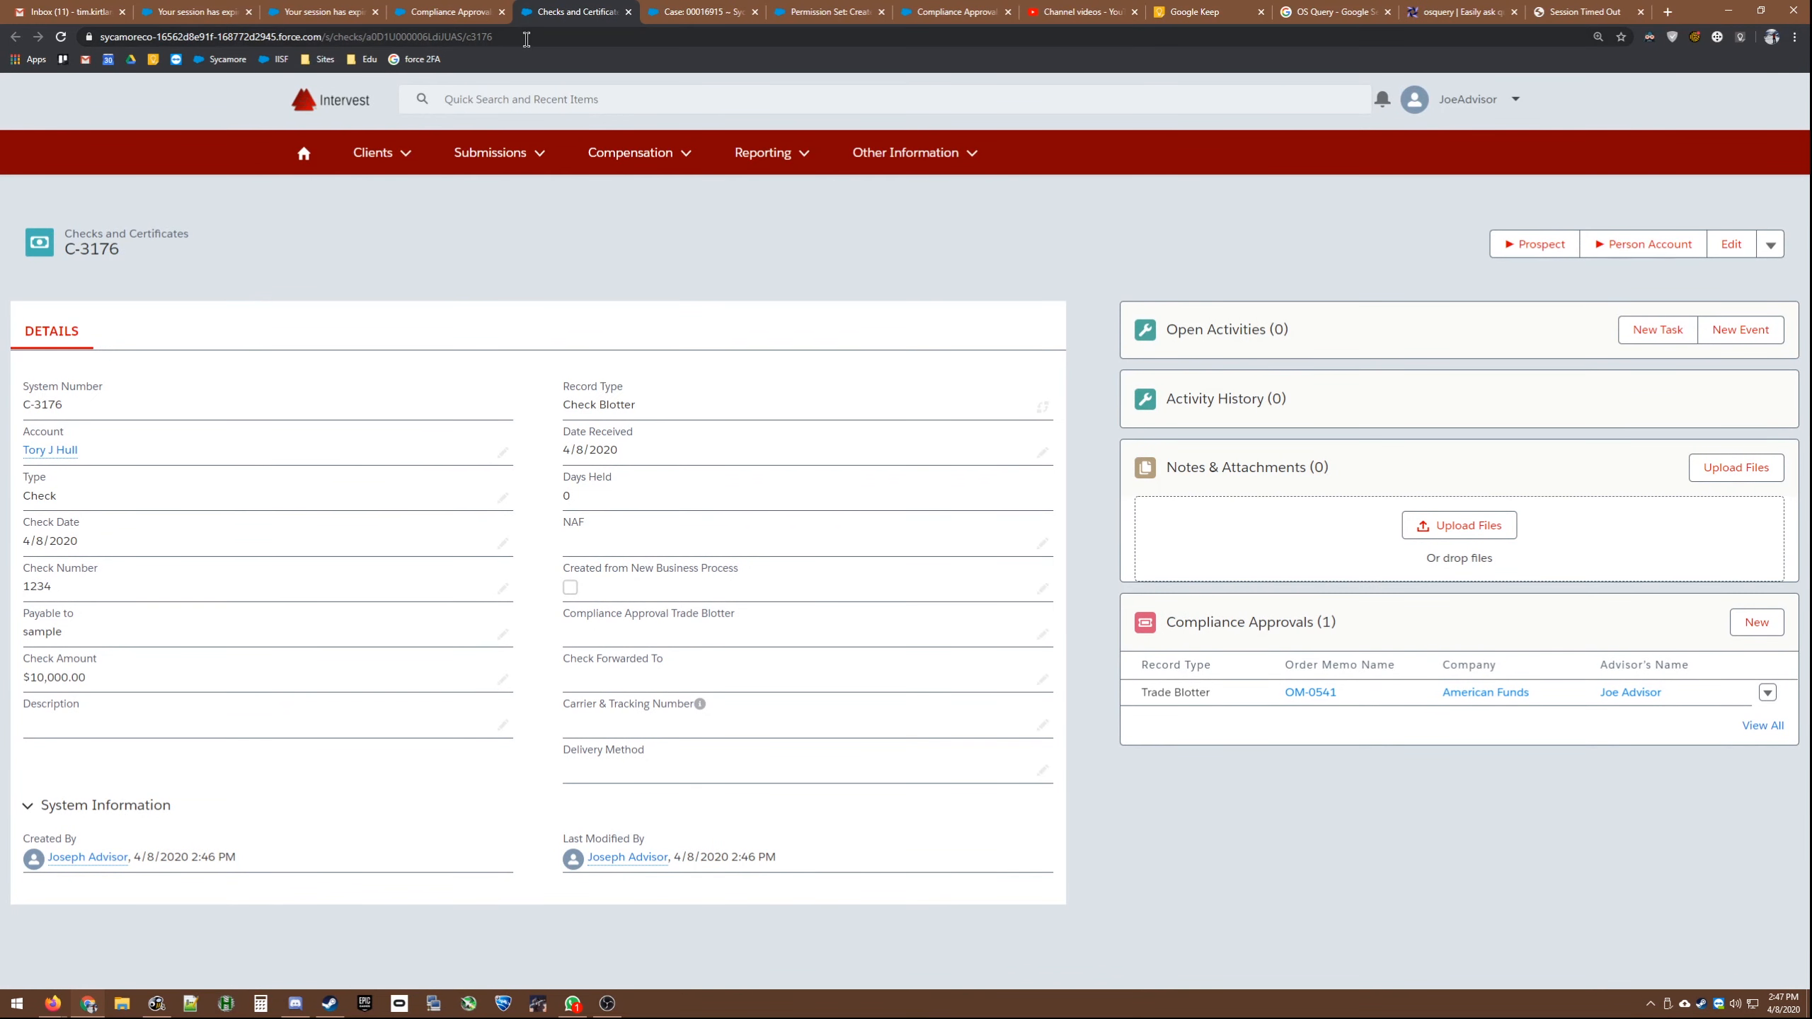
middle_click(552, 15)
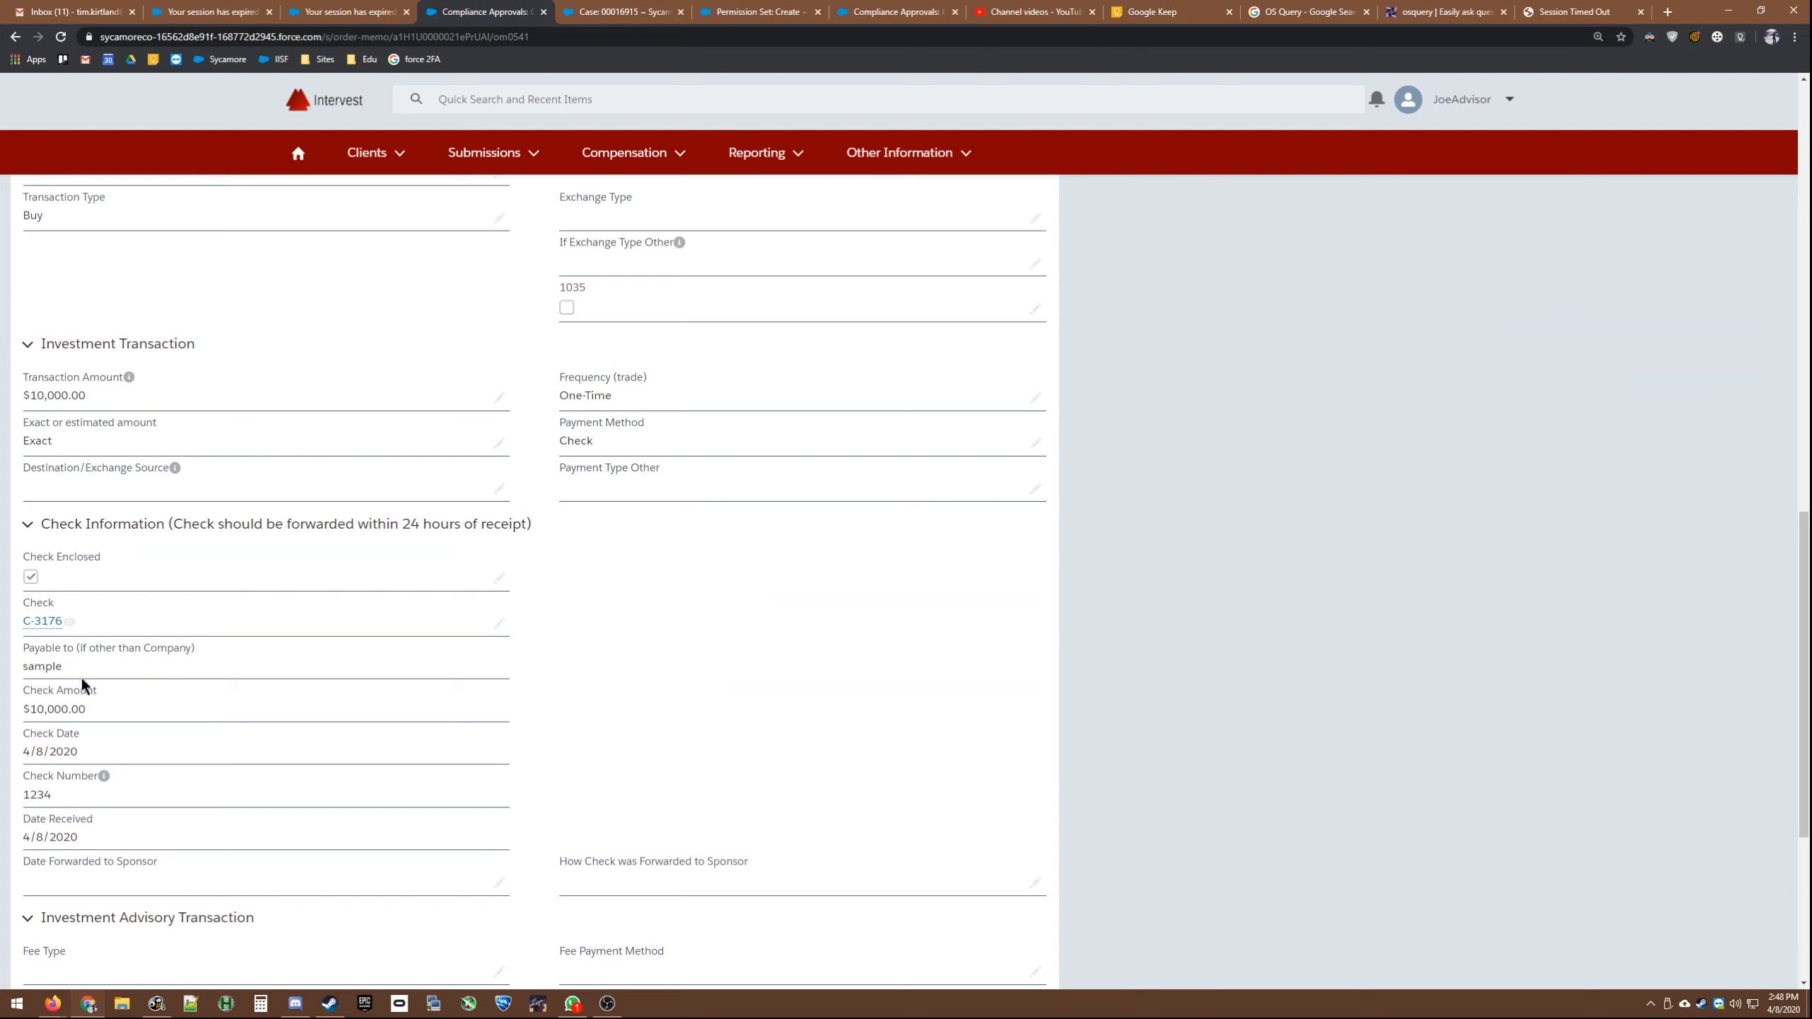
Step: Examine the transaction's check details, Investment Advisory Transaction, Notes and Approval Information sections
drag(35, 666, 164, 785)
click(164, 785)
scroll(139, 682, down, 1)
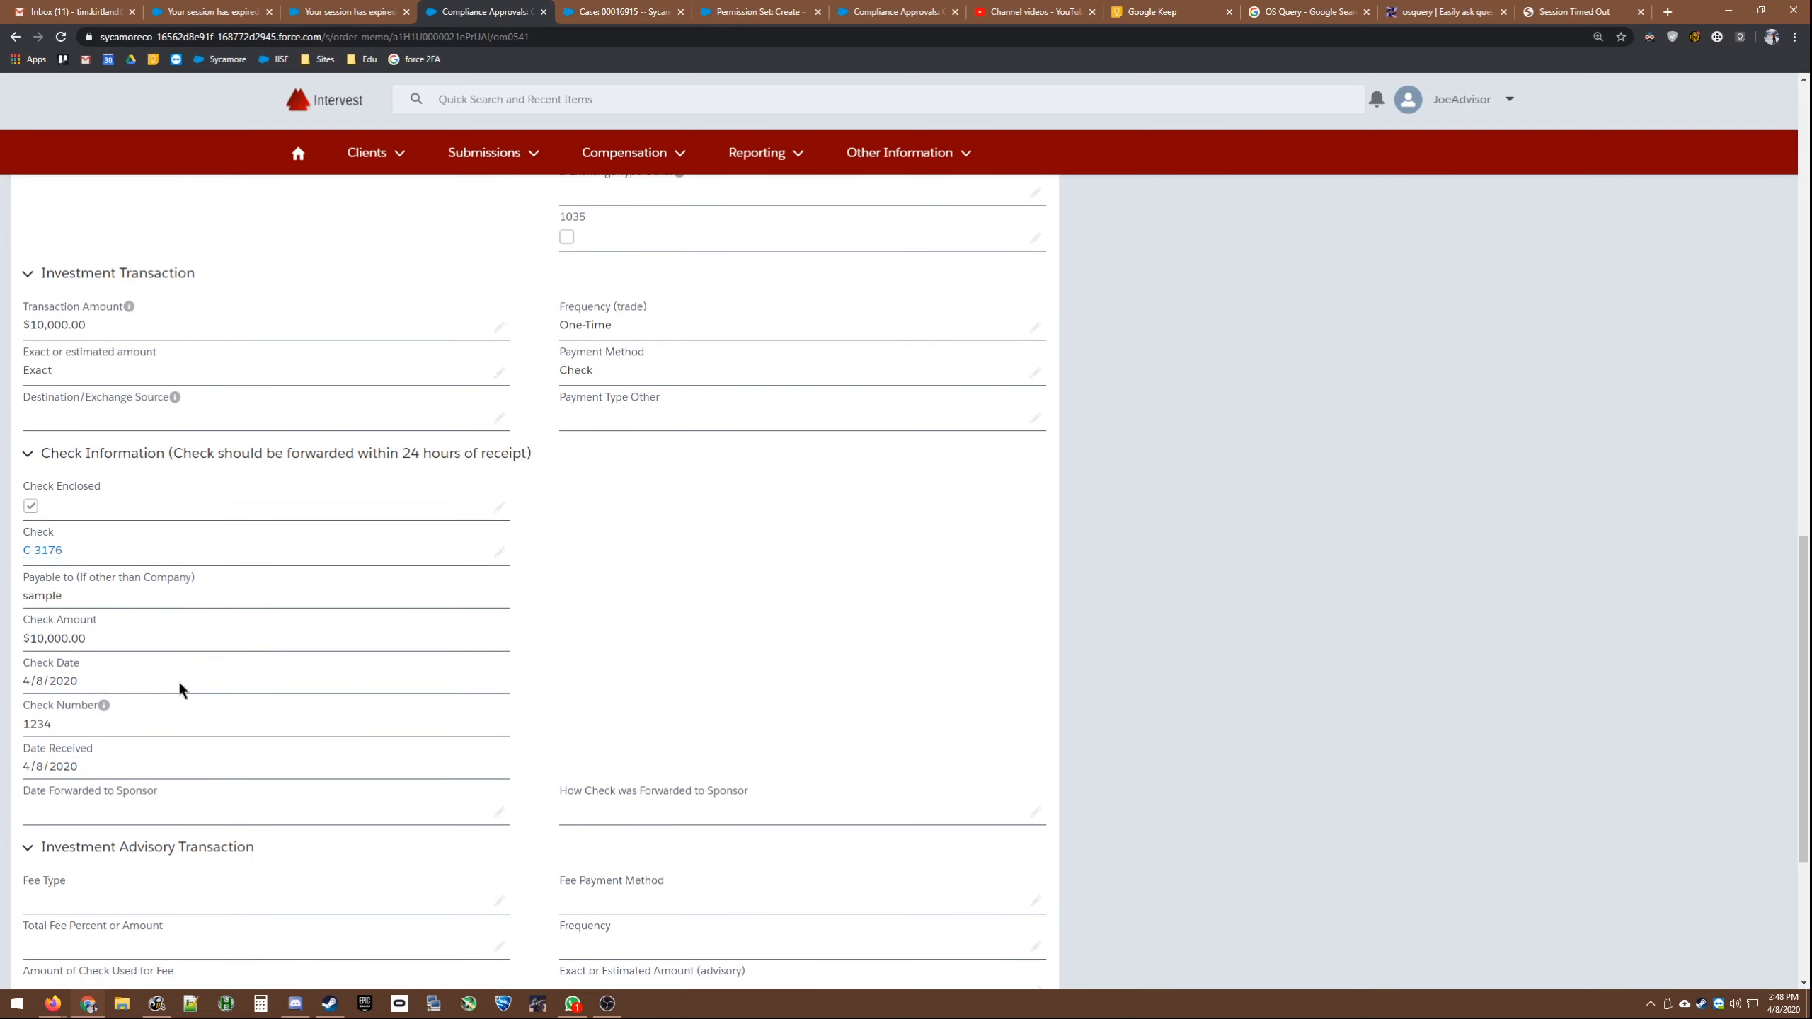
scroll(178, 679, down, 1)
scroll(179, 683, down, 1)
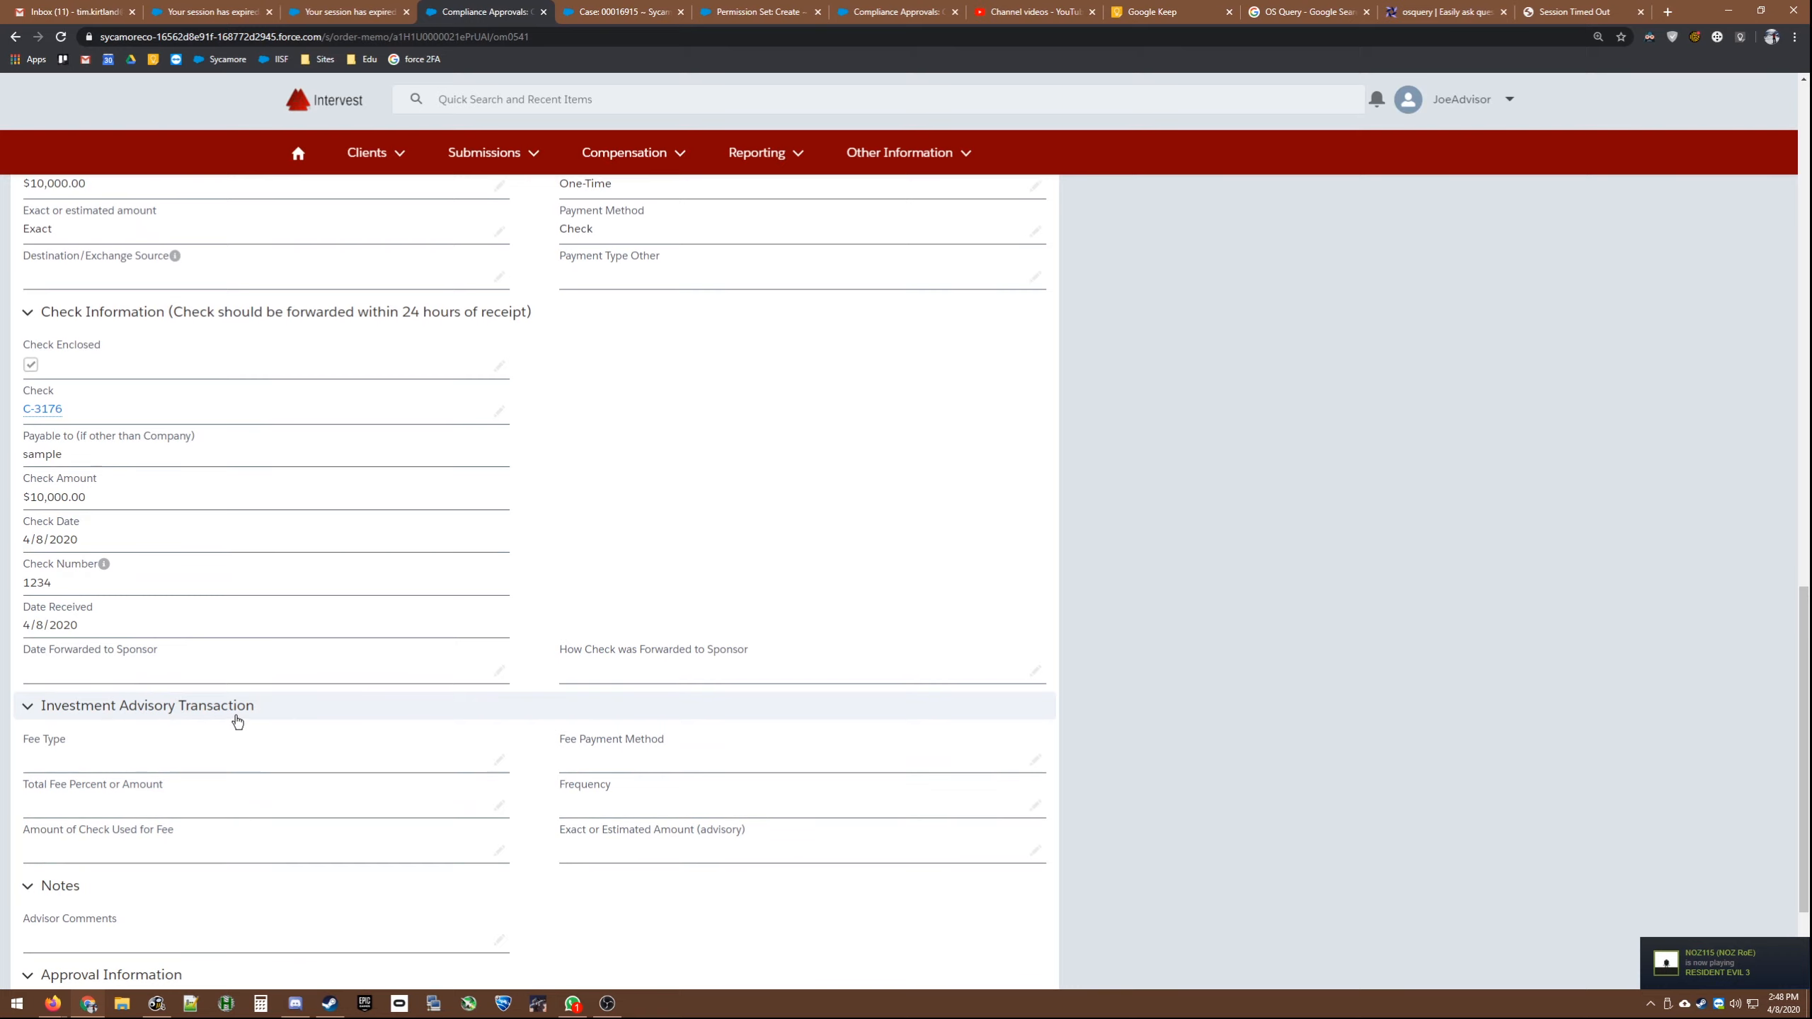
scroll(237, 721, down, 3)
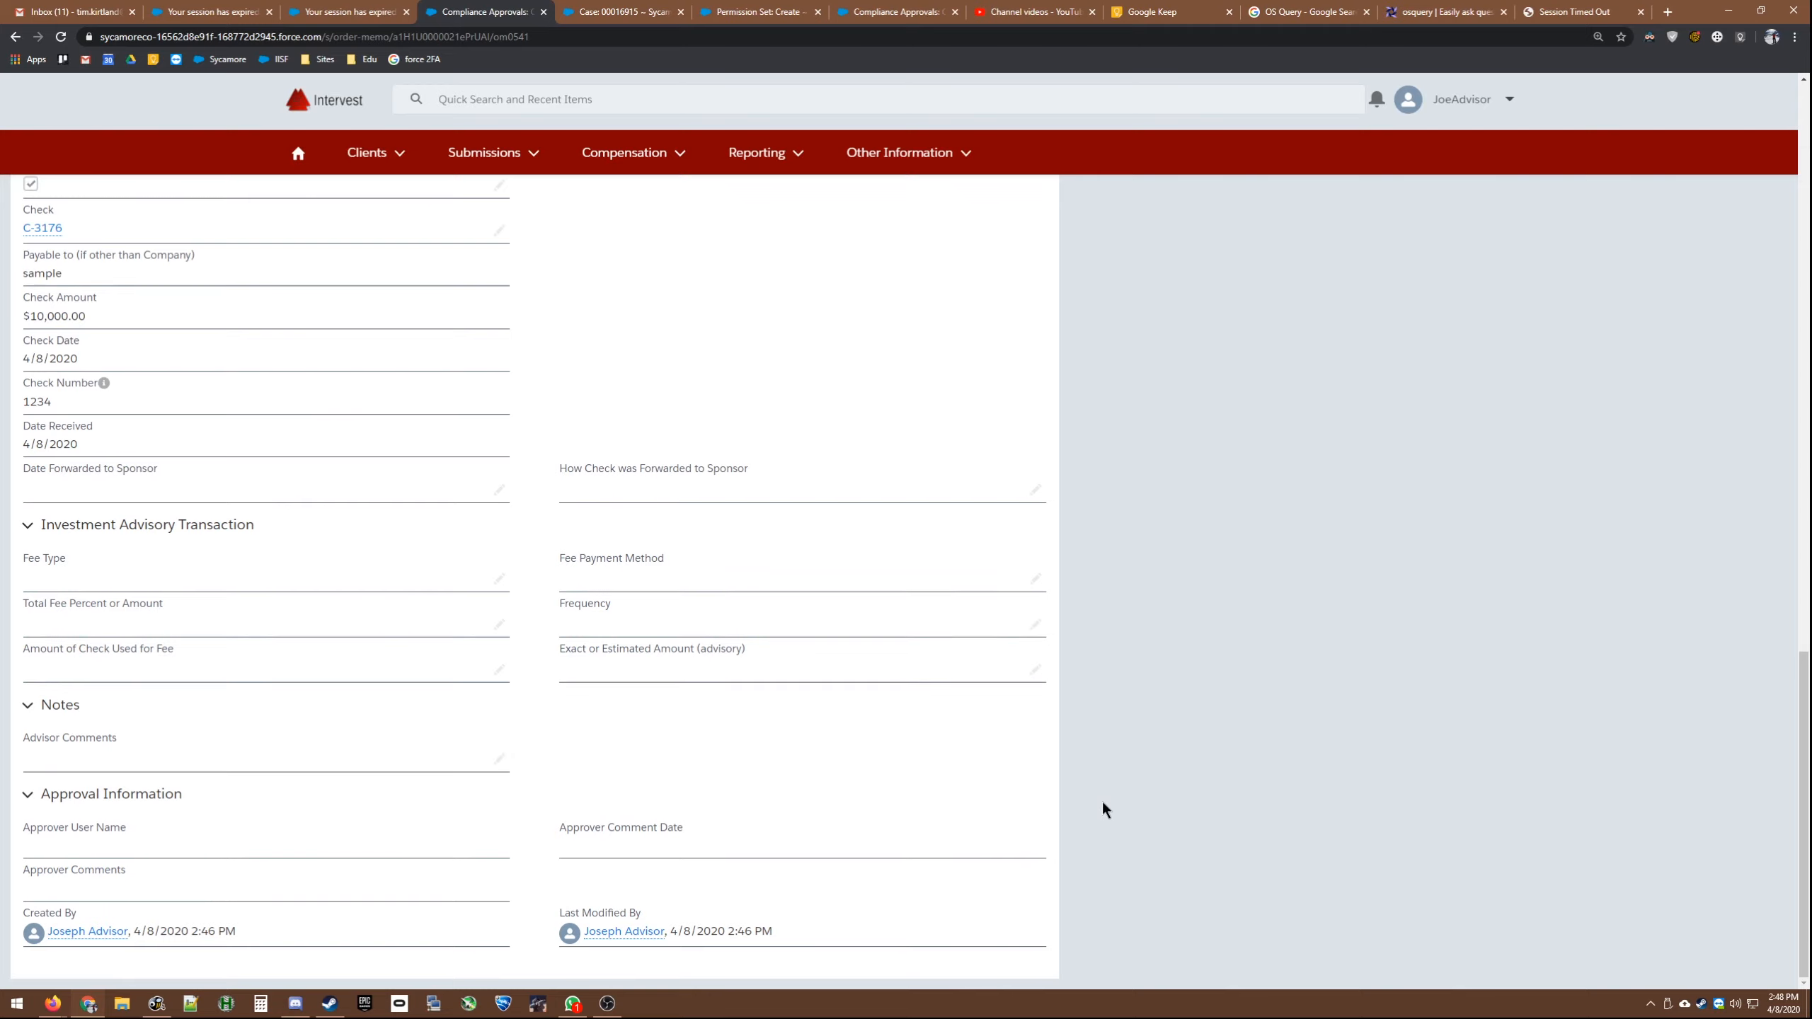
scroll(1124, 821, up, 15)
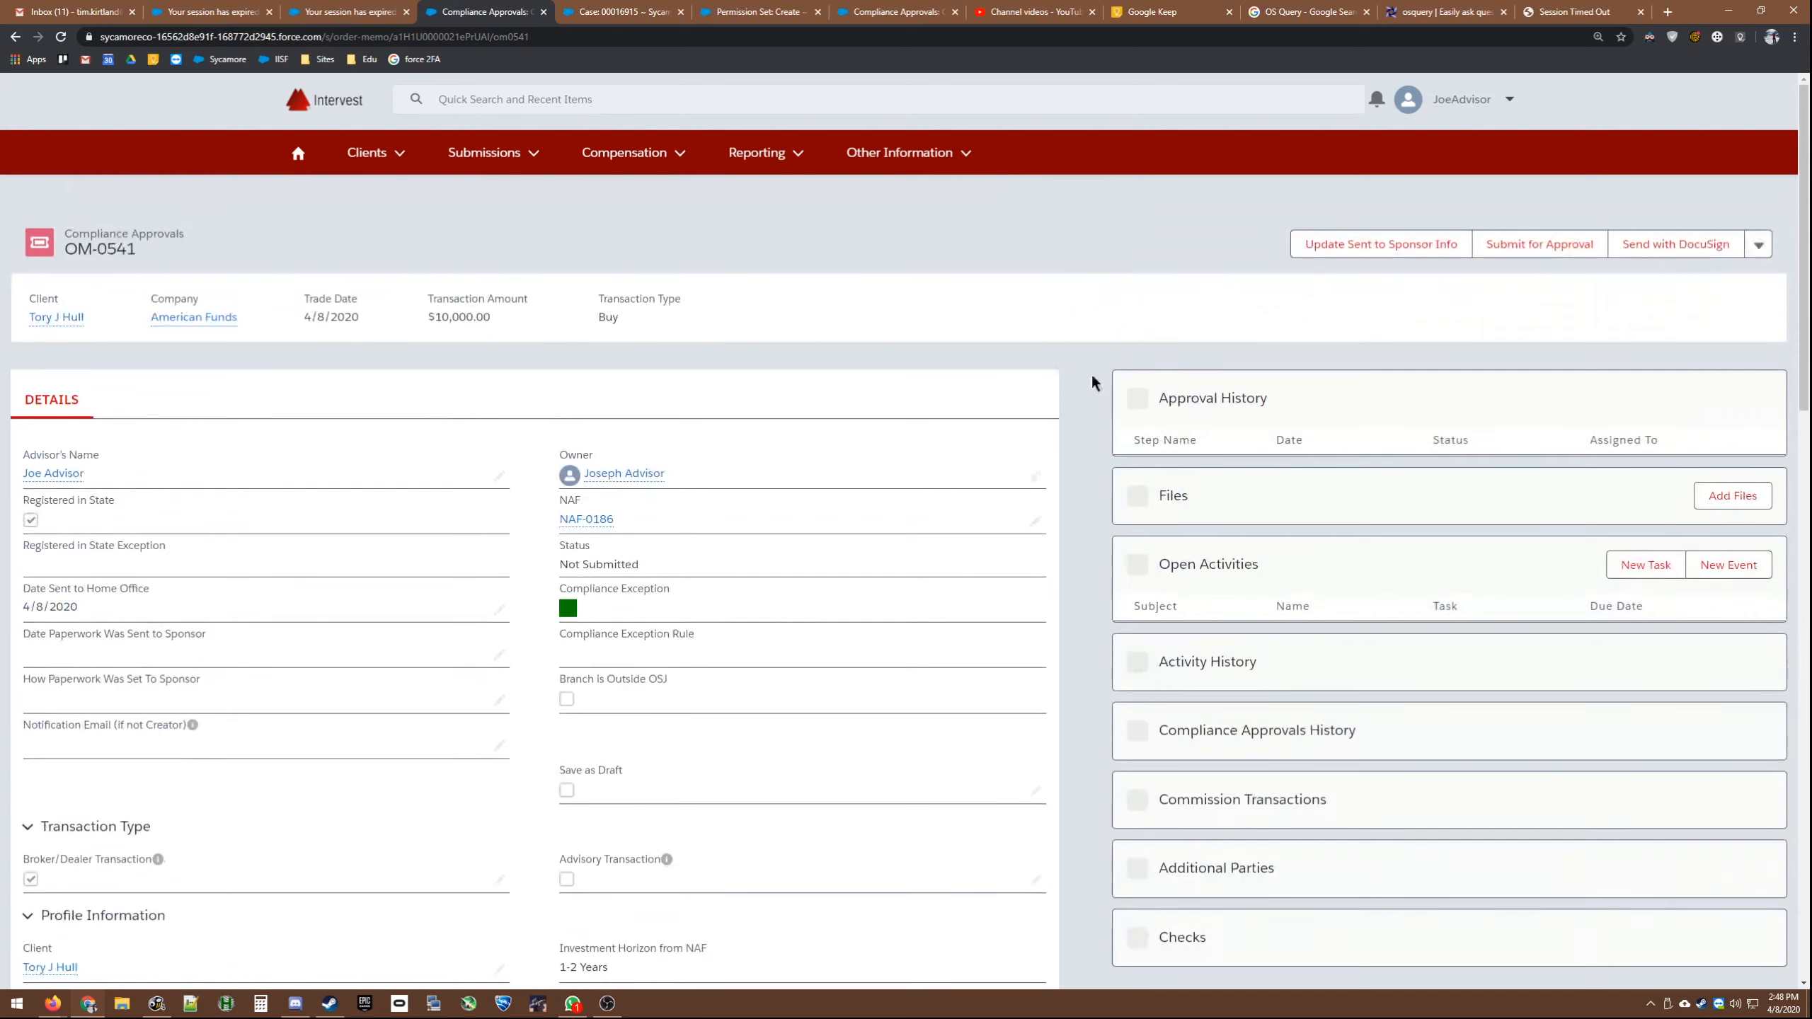
Step: Turn on Save as Draft for the transaction, turn it off again and save the record
scroll(831, 637, down, 1)
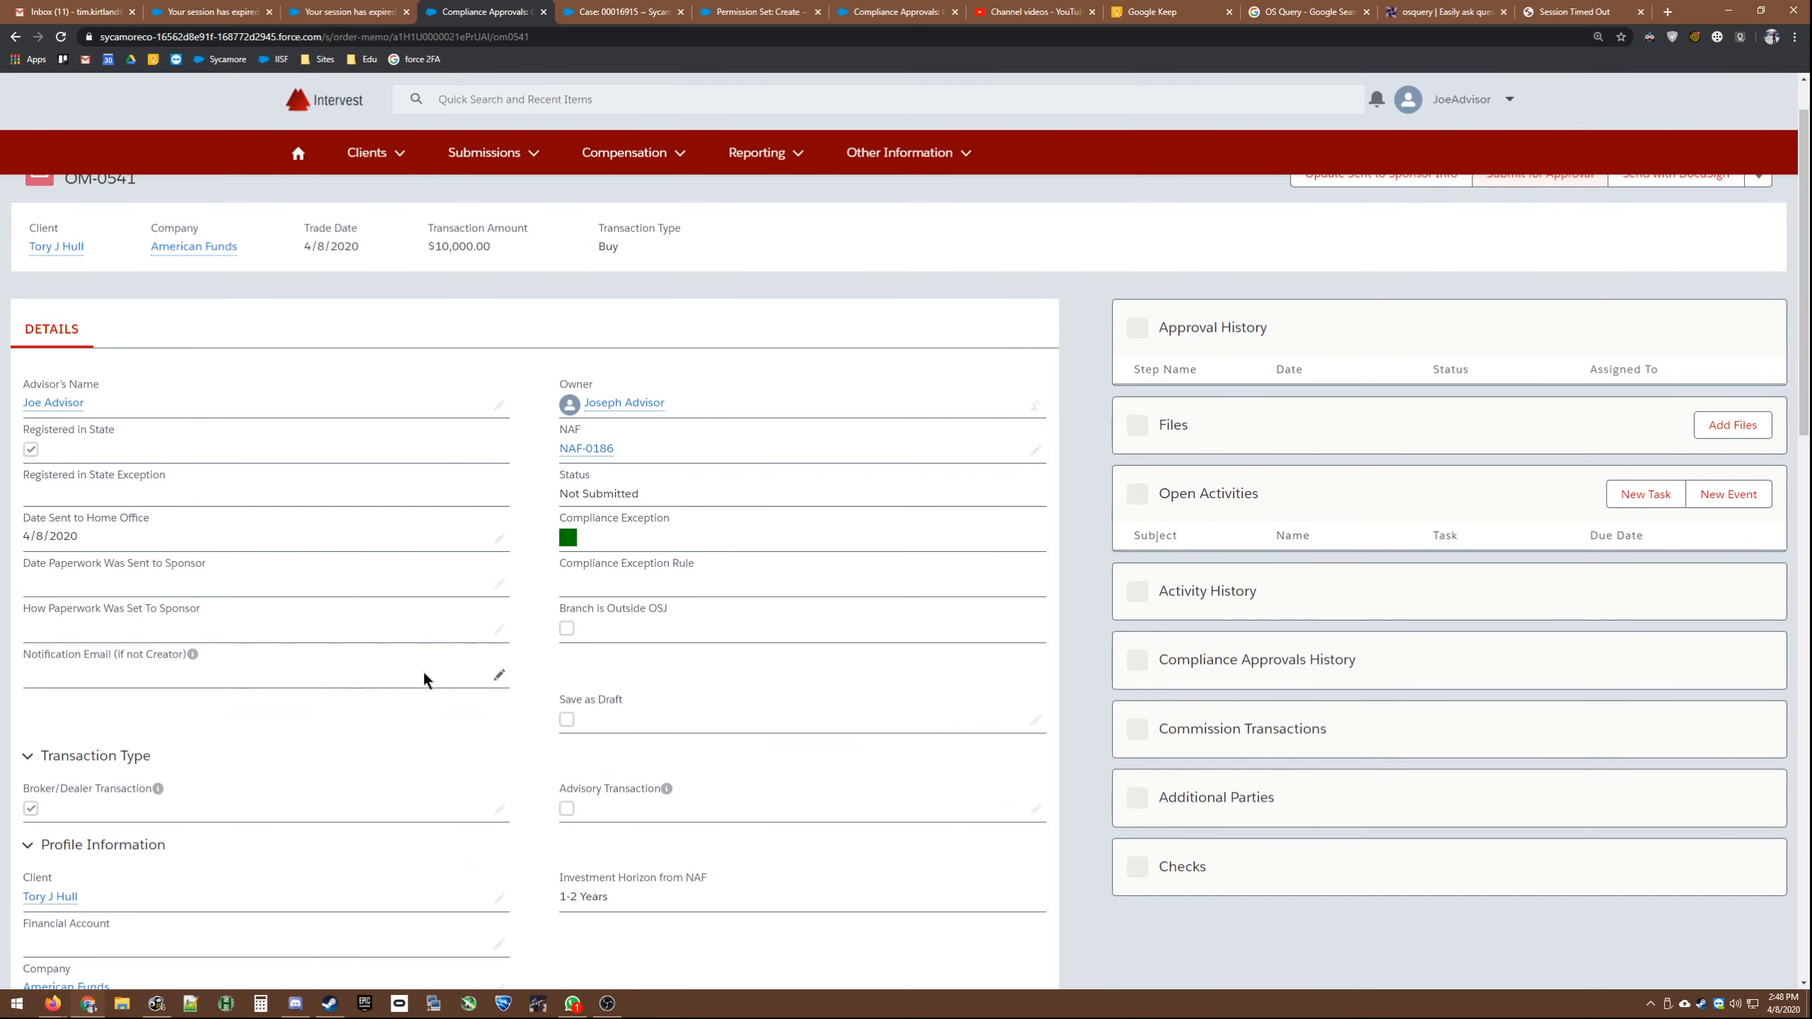
double_click(574, 716)
click(555, 714)
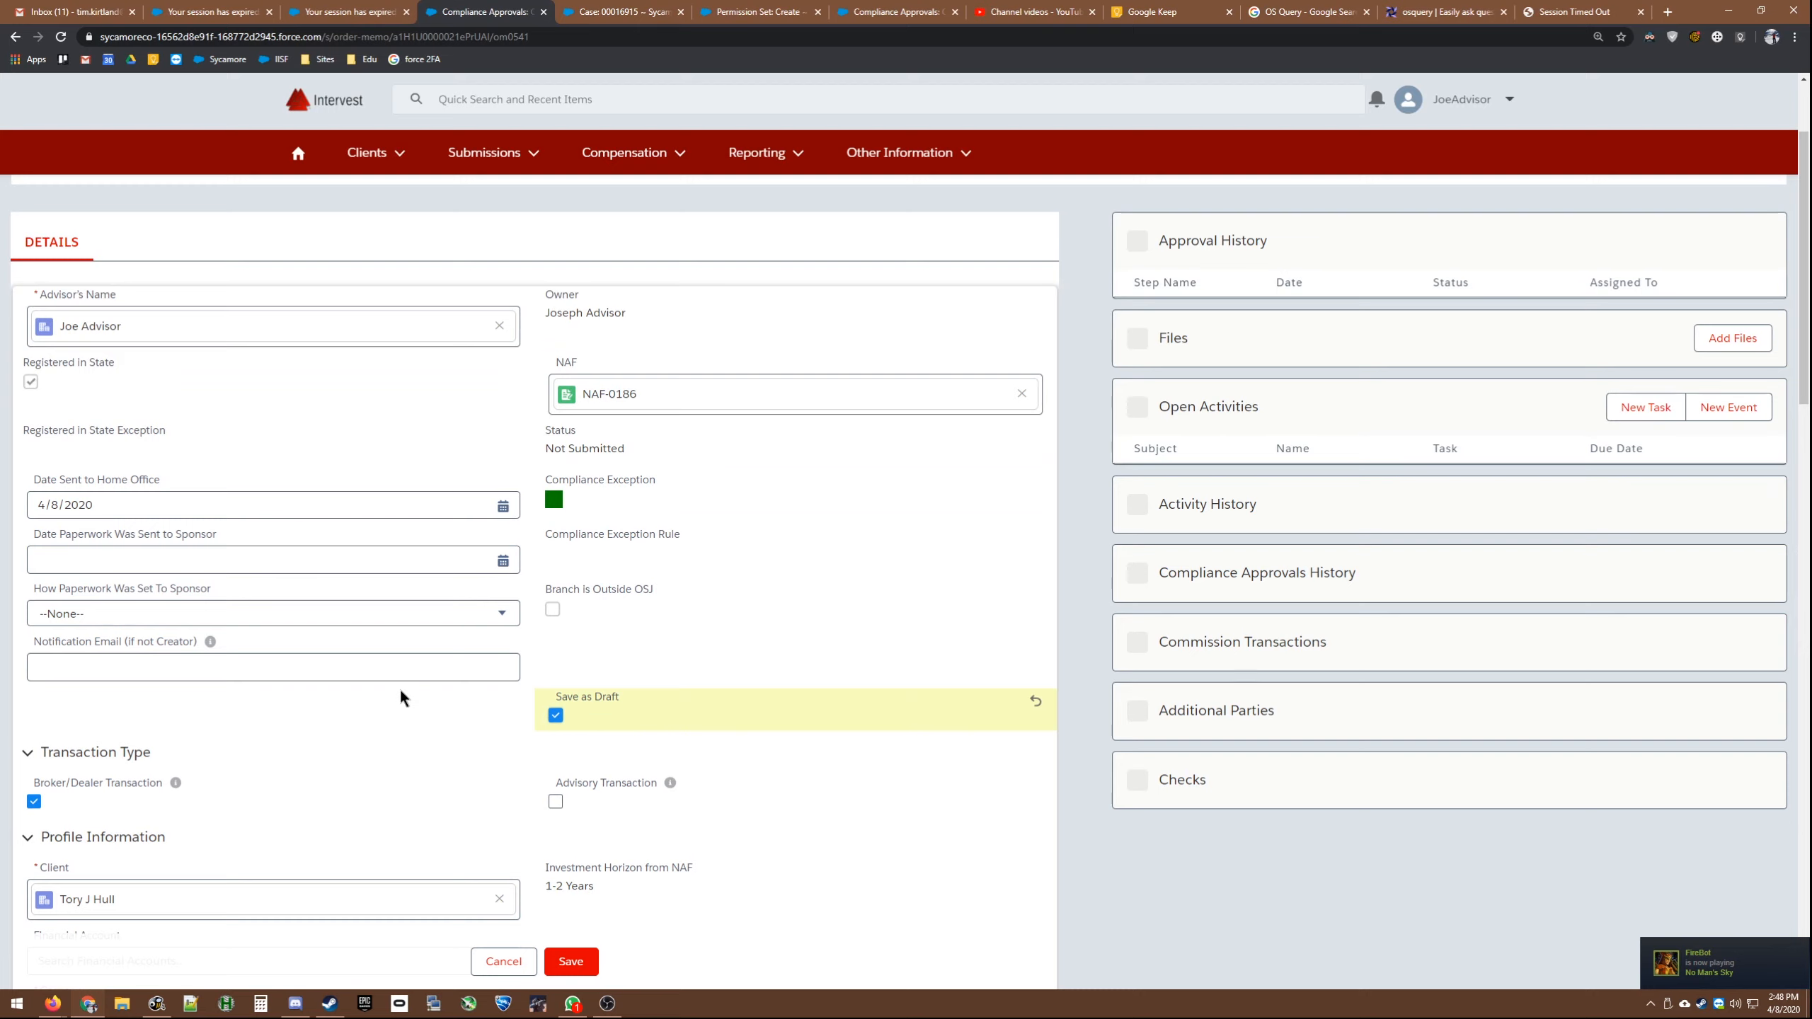
scroll(400, 690, down, 5)
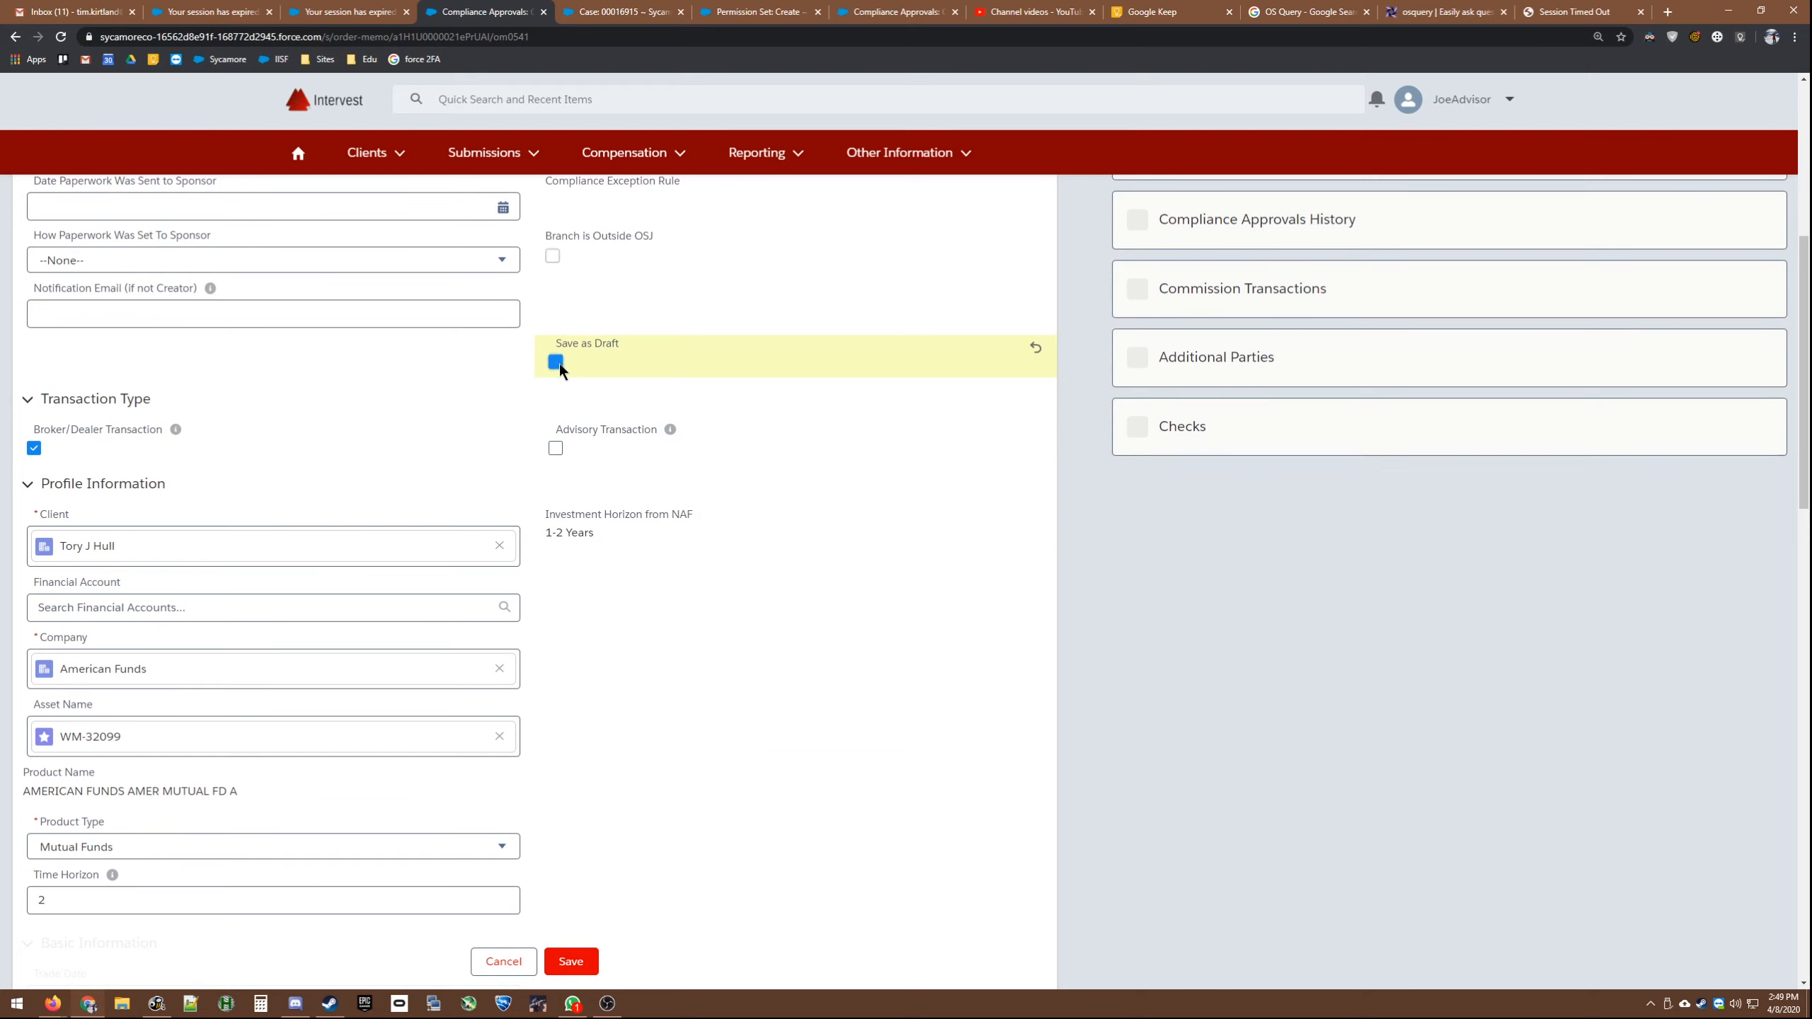
click(556, 361)
click(571, 961)
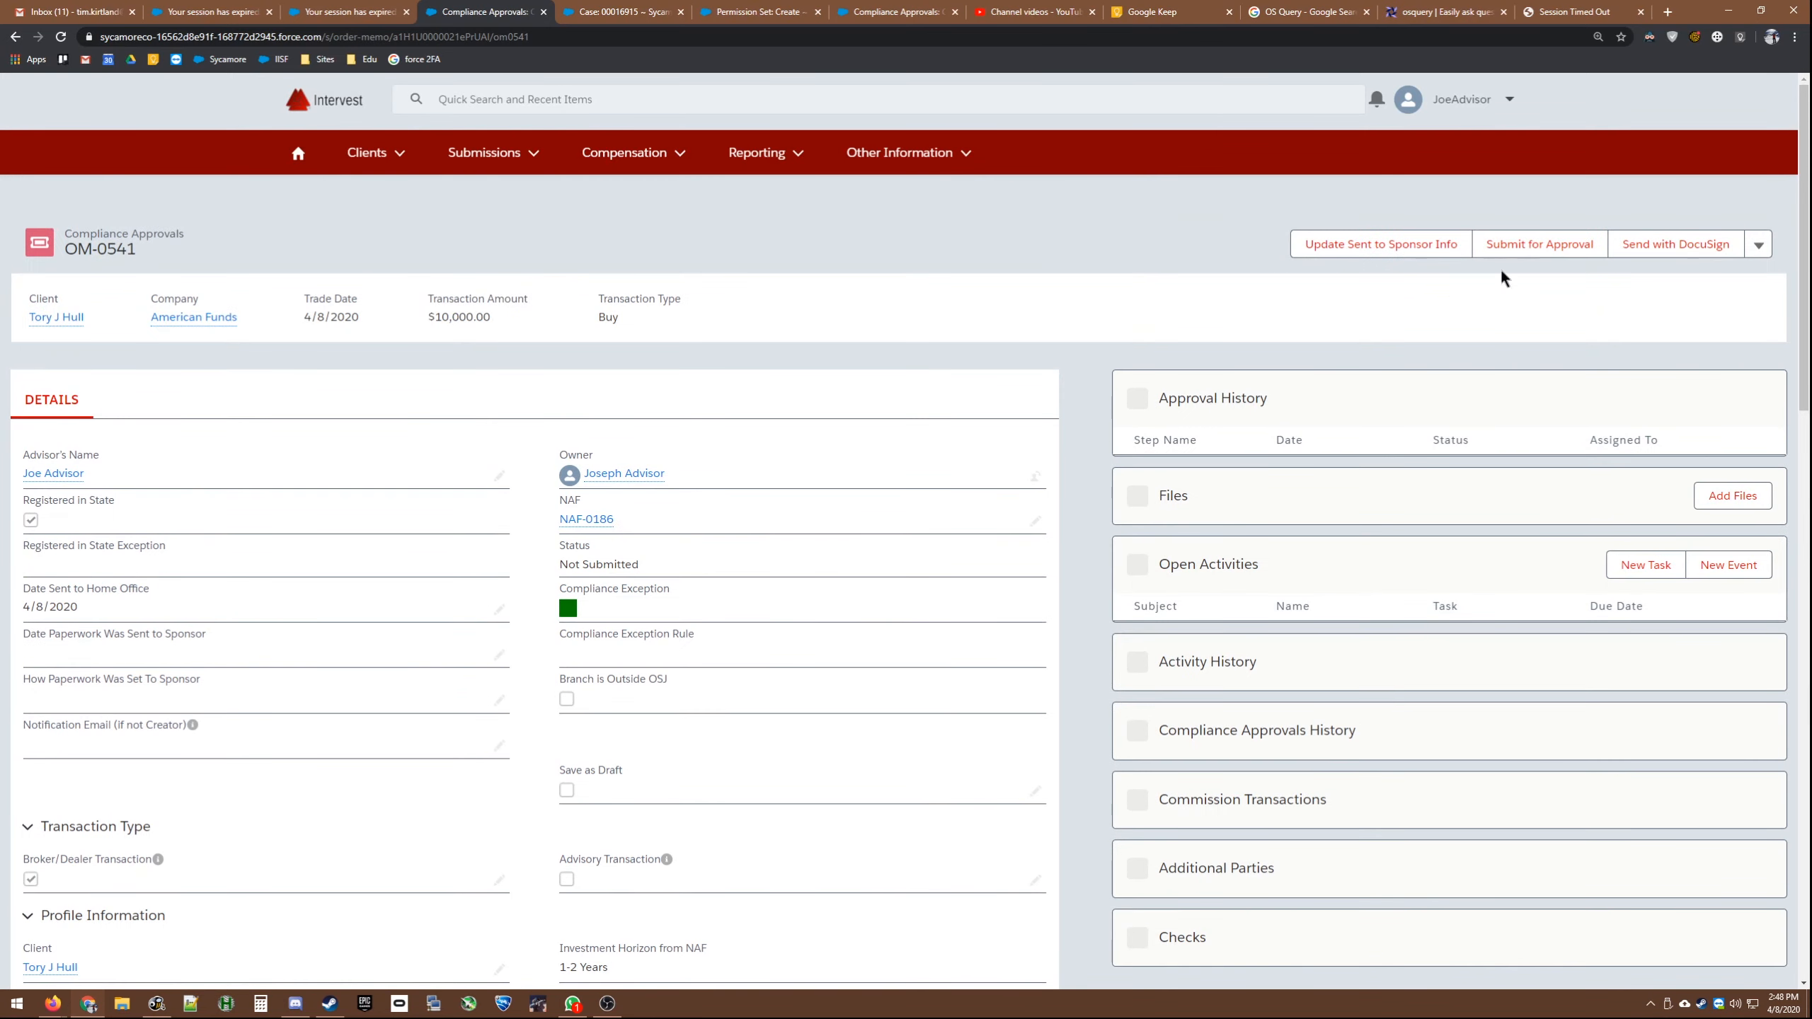
Step: Submit the transaction for approval without comments and check its Status field
click(1546, 246)
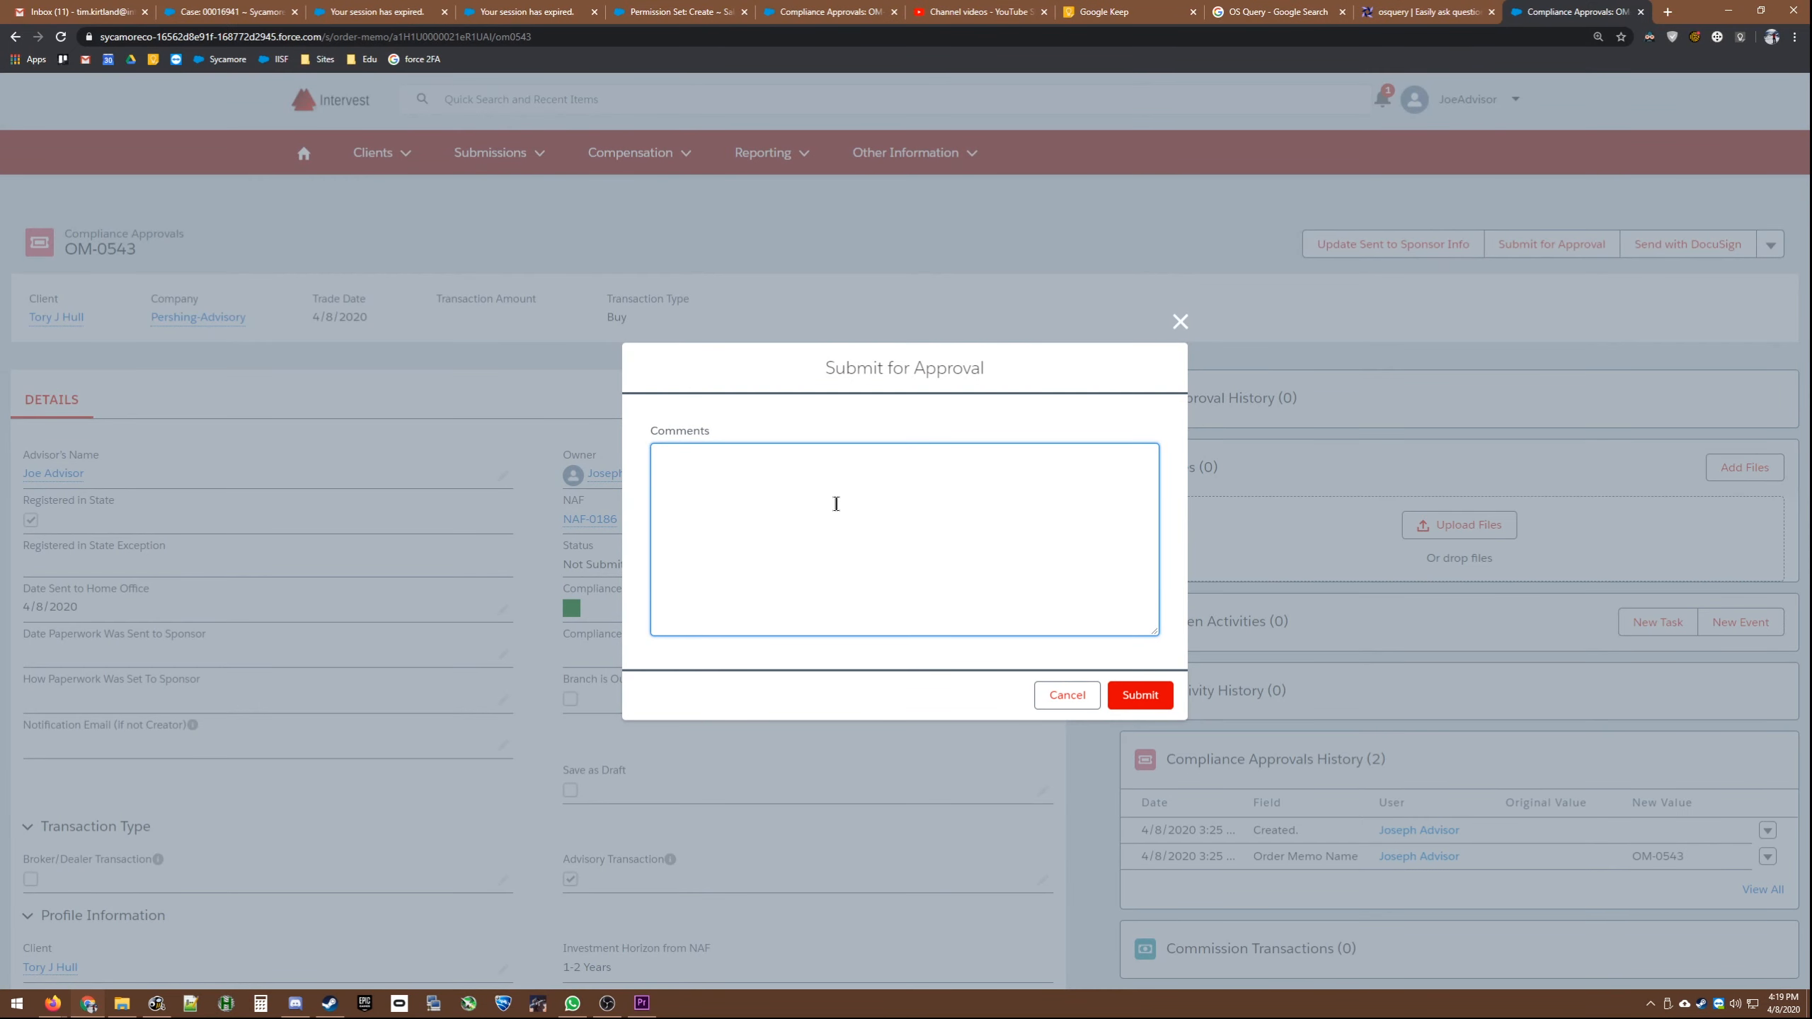
click(1159, 696)
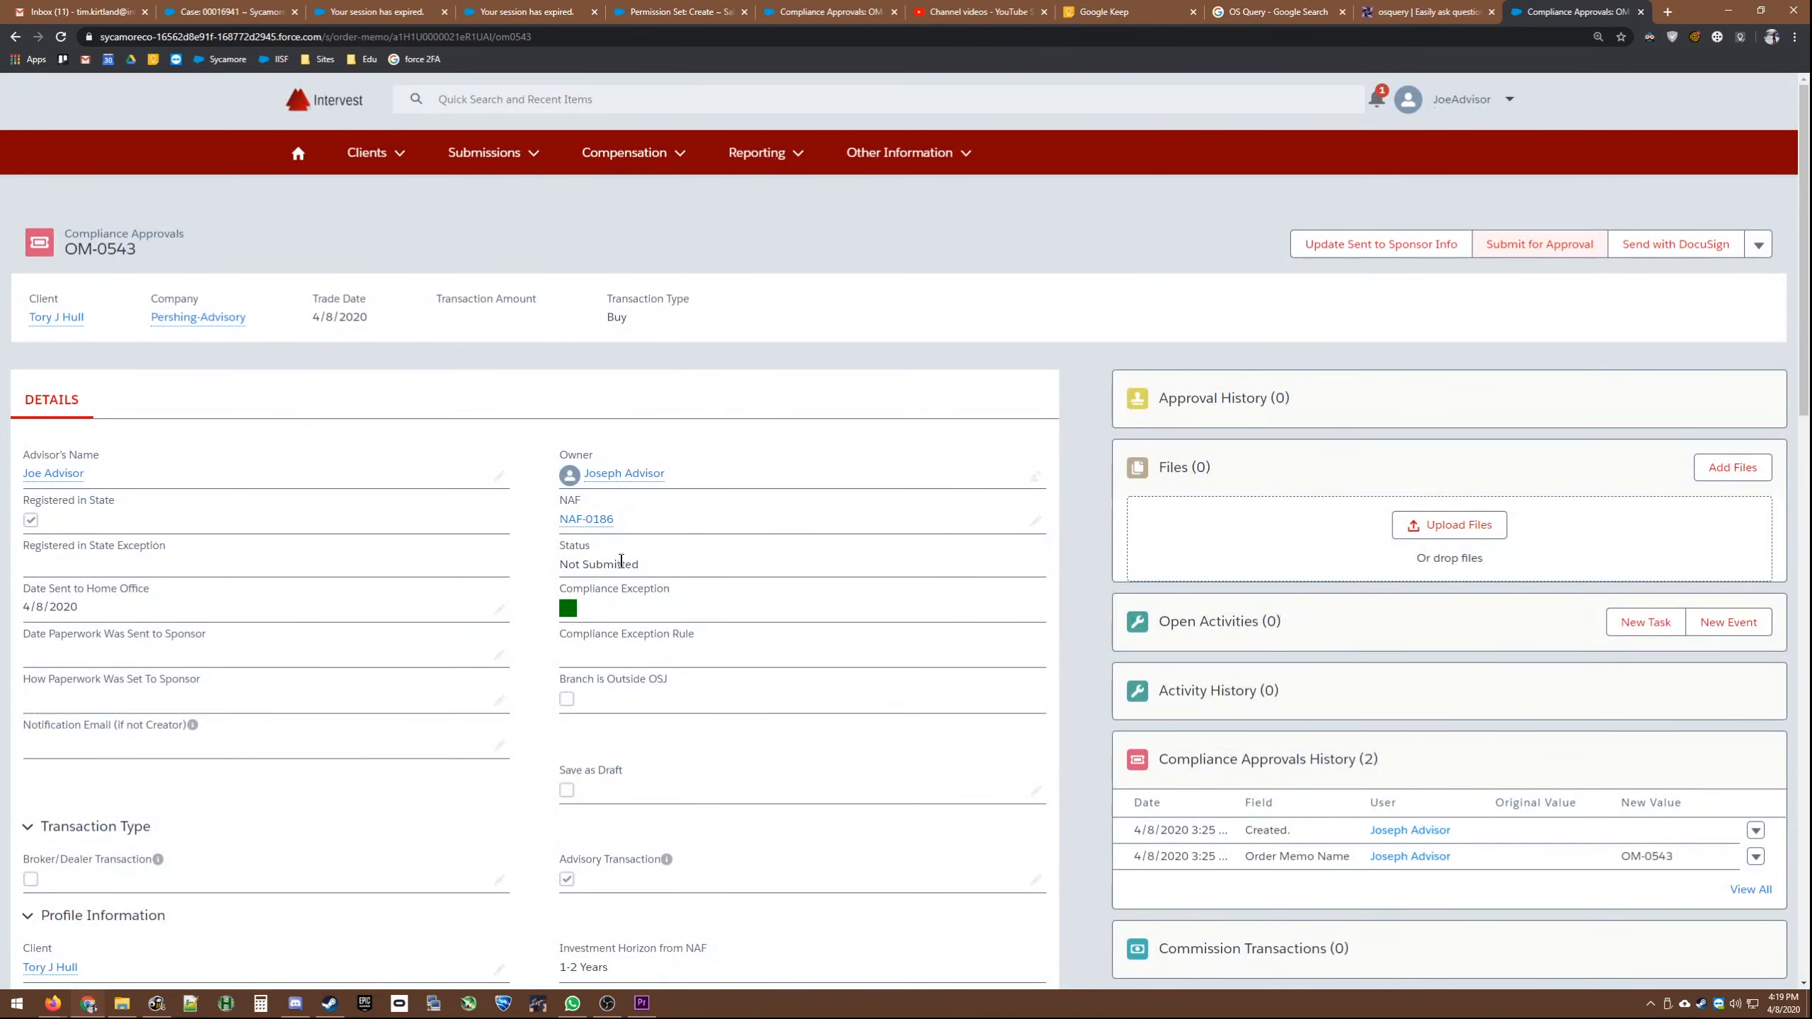
drag(557, 545, 612, 563)
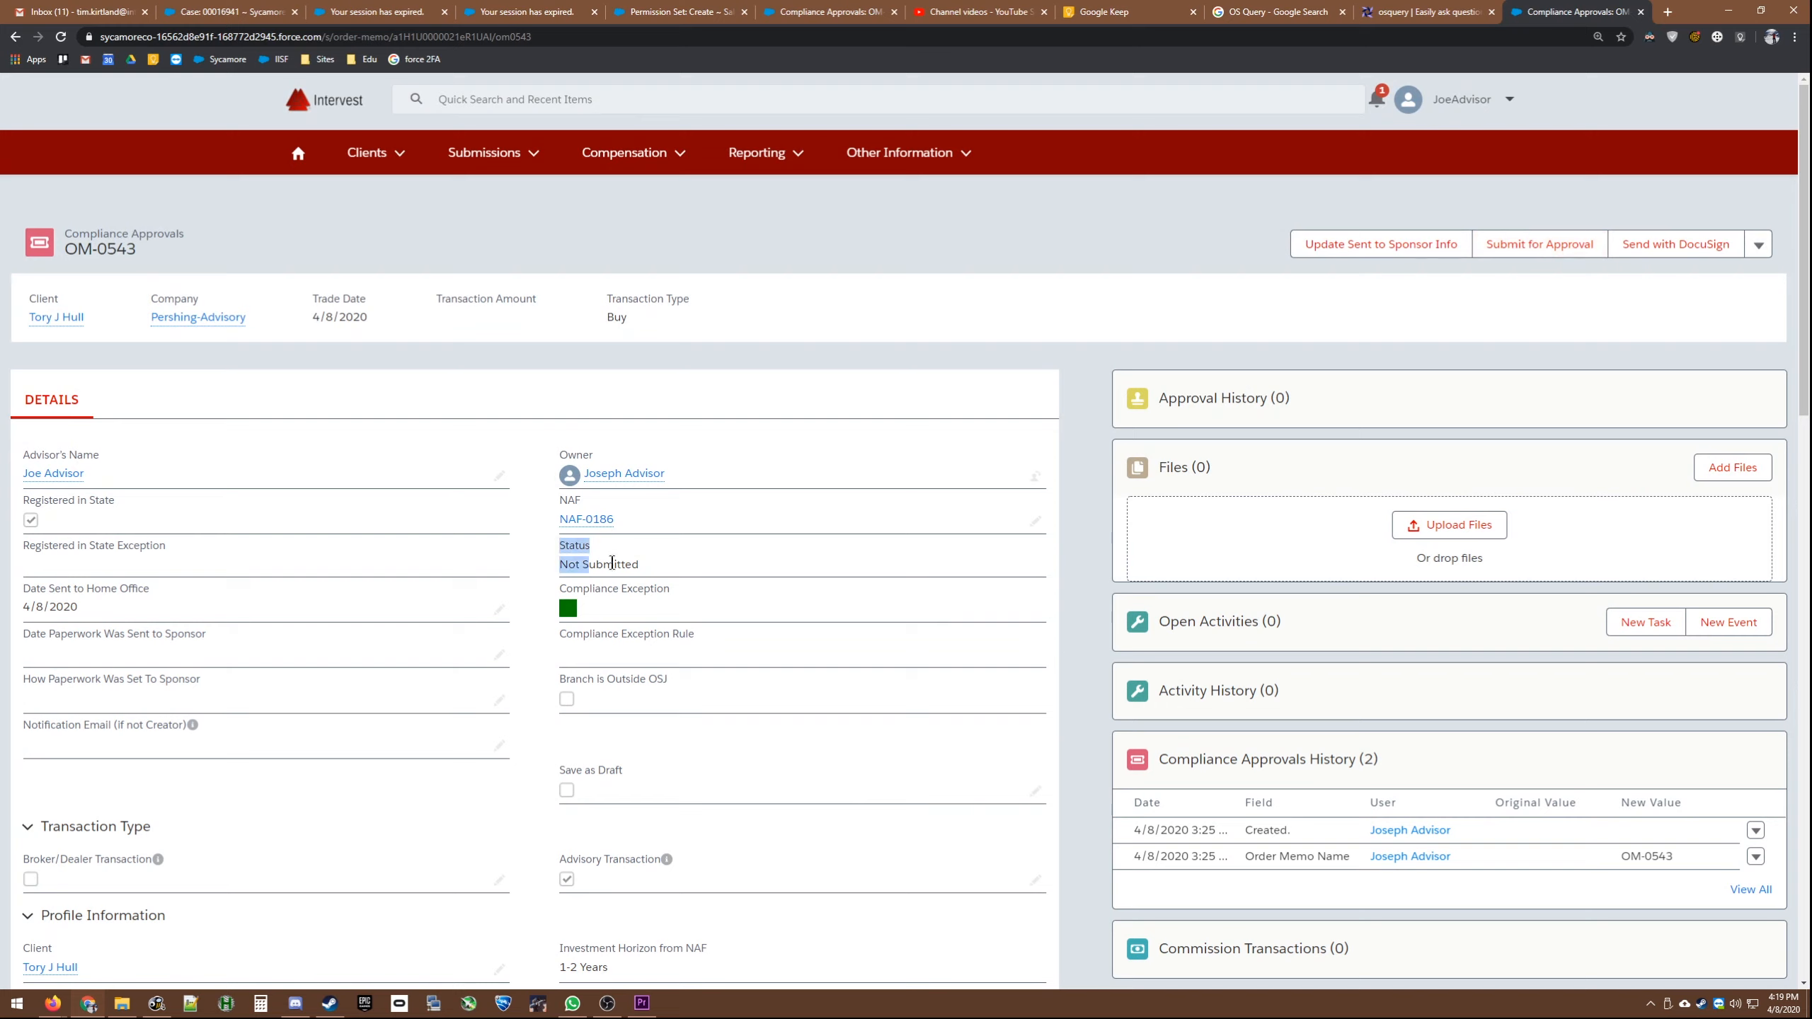
click(653, 565)
Step: Switch to Gmail, read the rejection comments in the Record Rejected email for OM-0541 and open the linked record
click(69, 40)
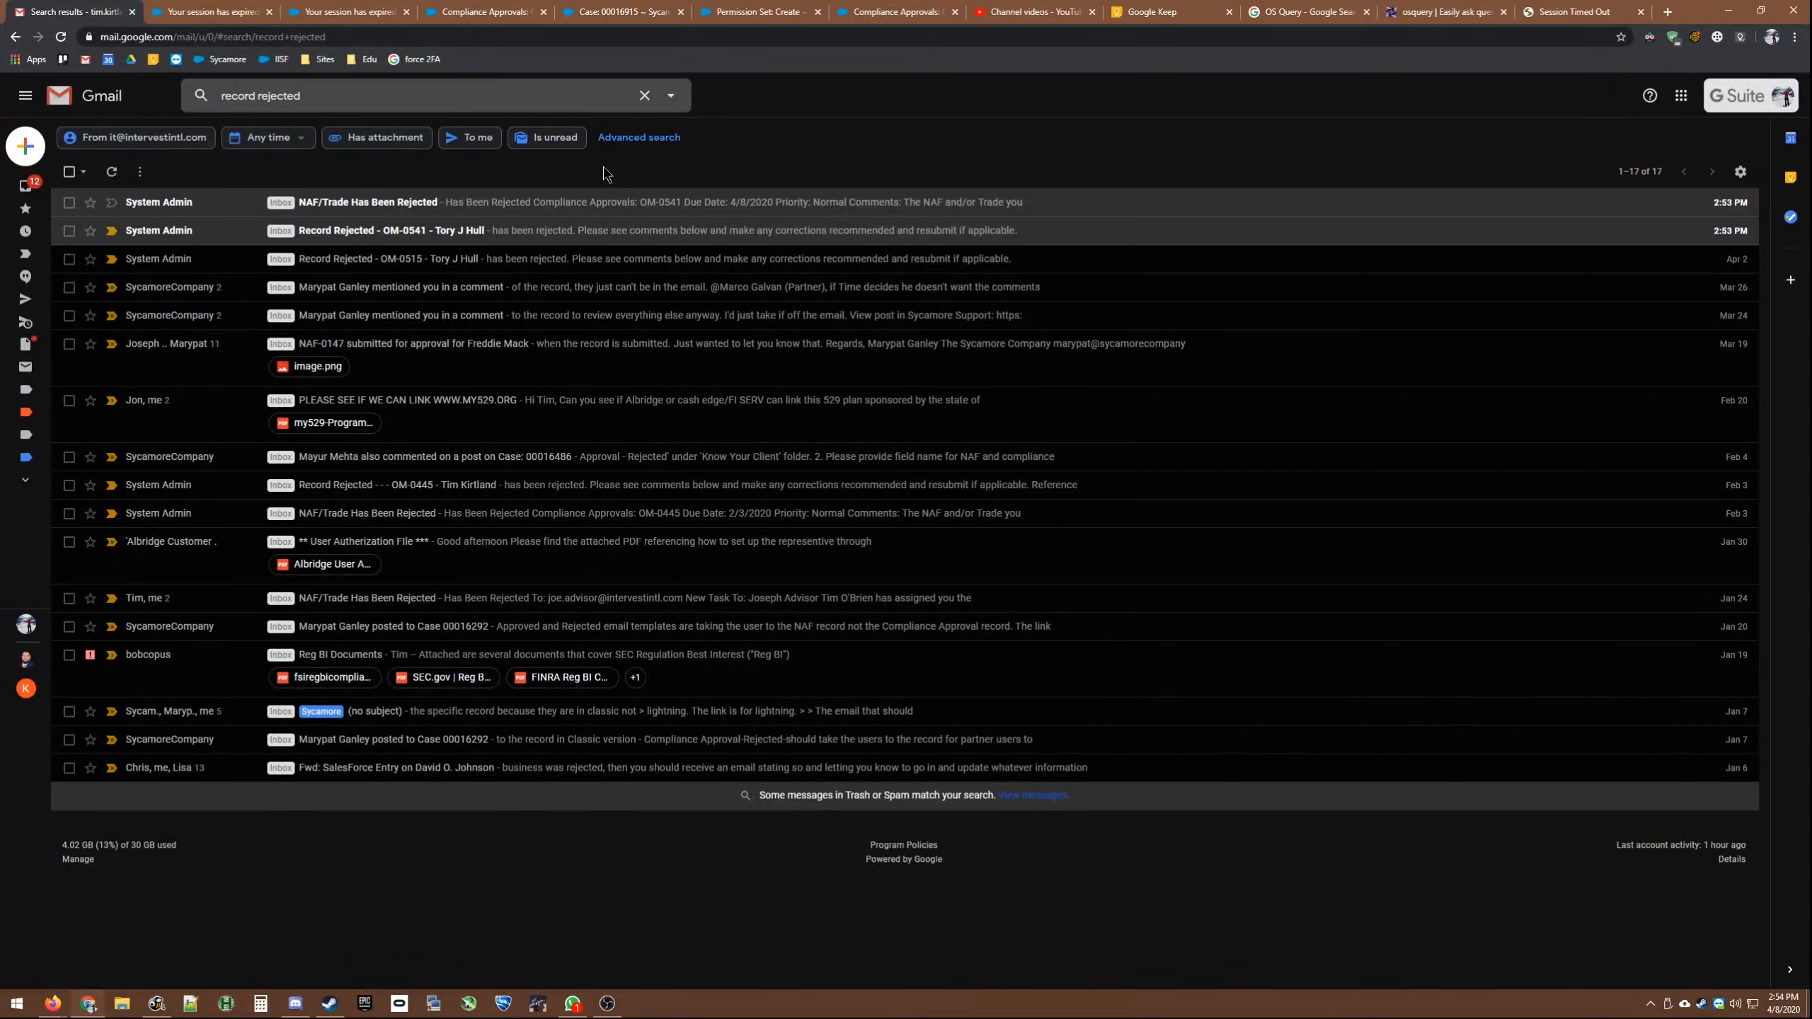
click(584, 227)
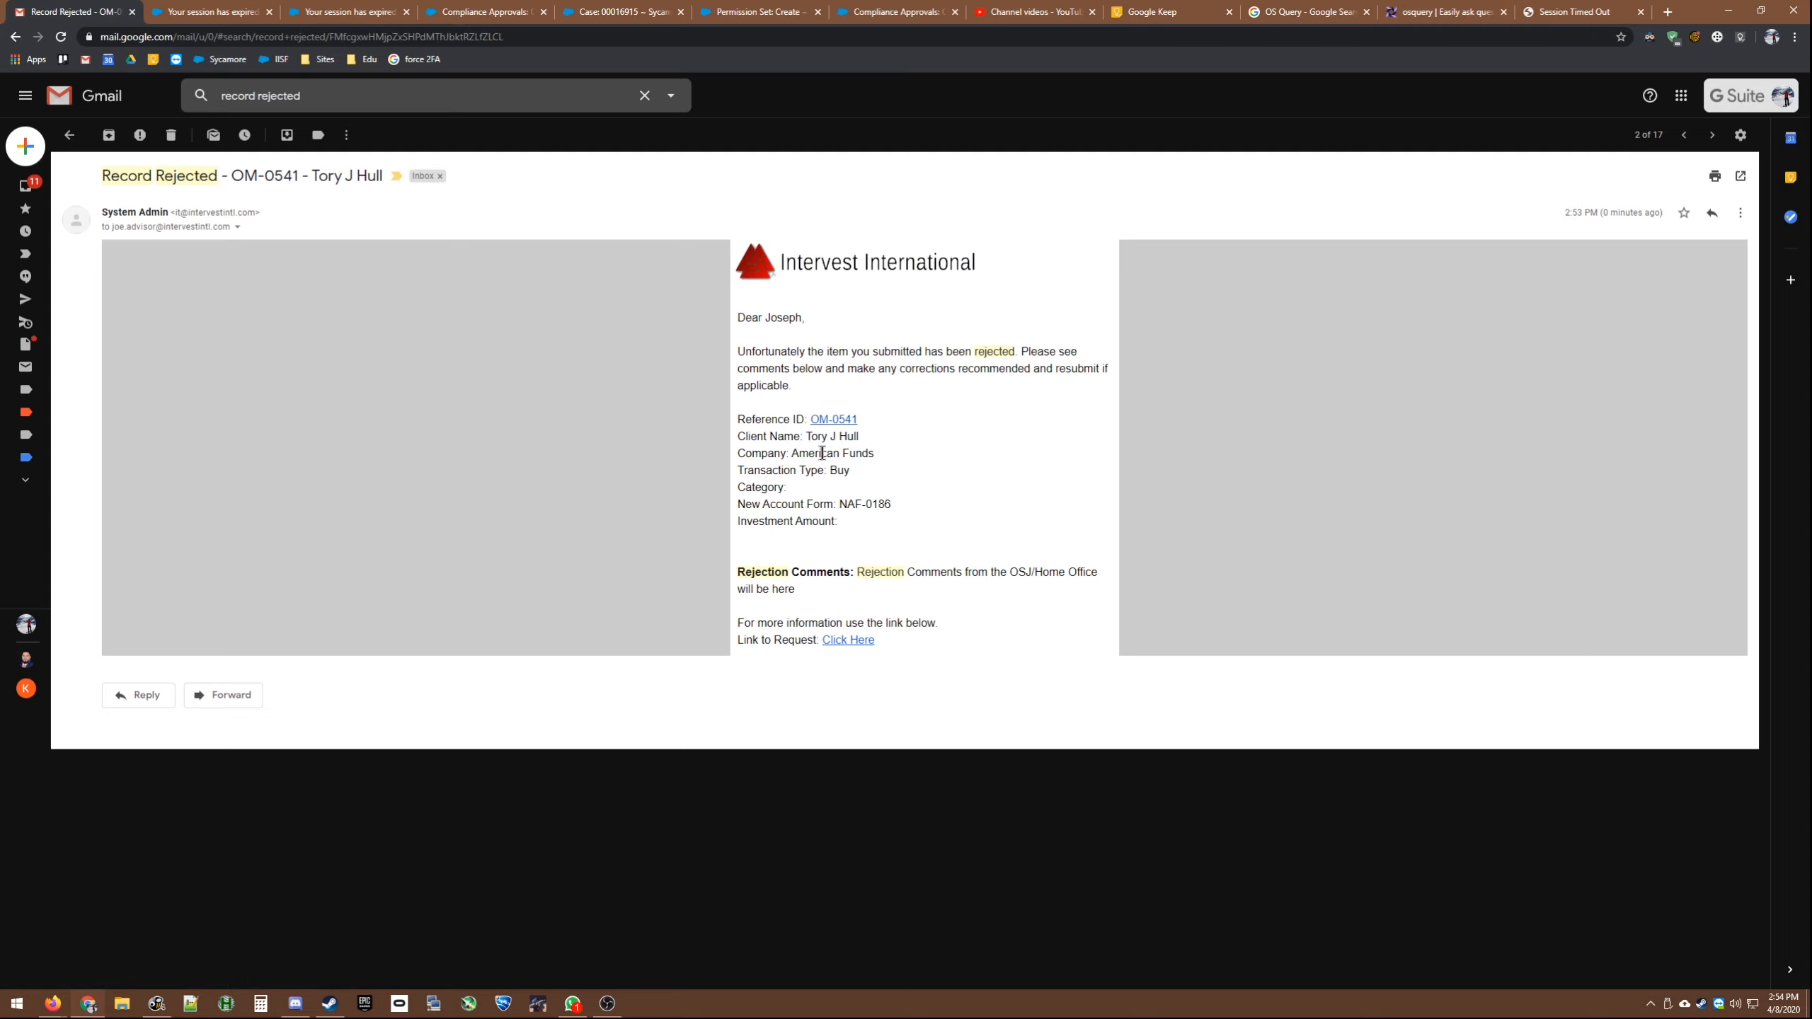
drag(859, 571, 862, 592)
click(861, 591)
click(844, 421)
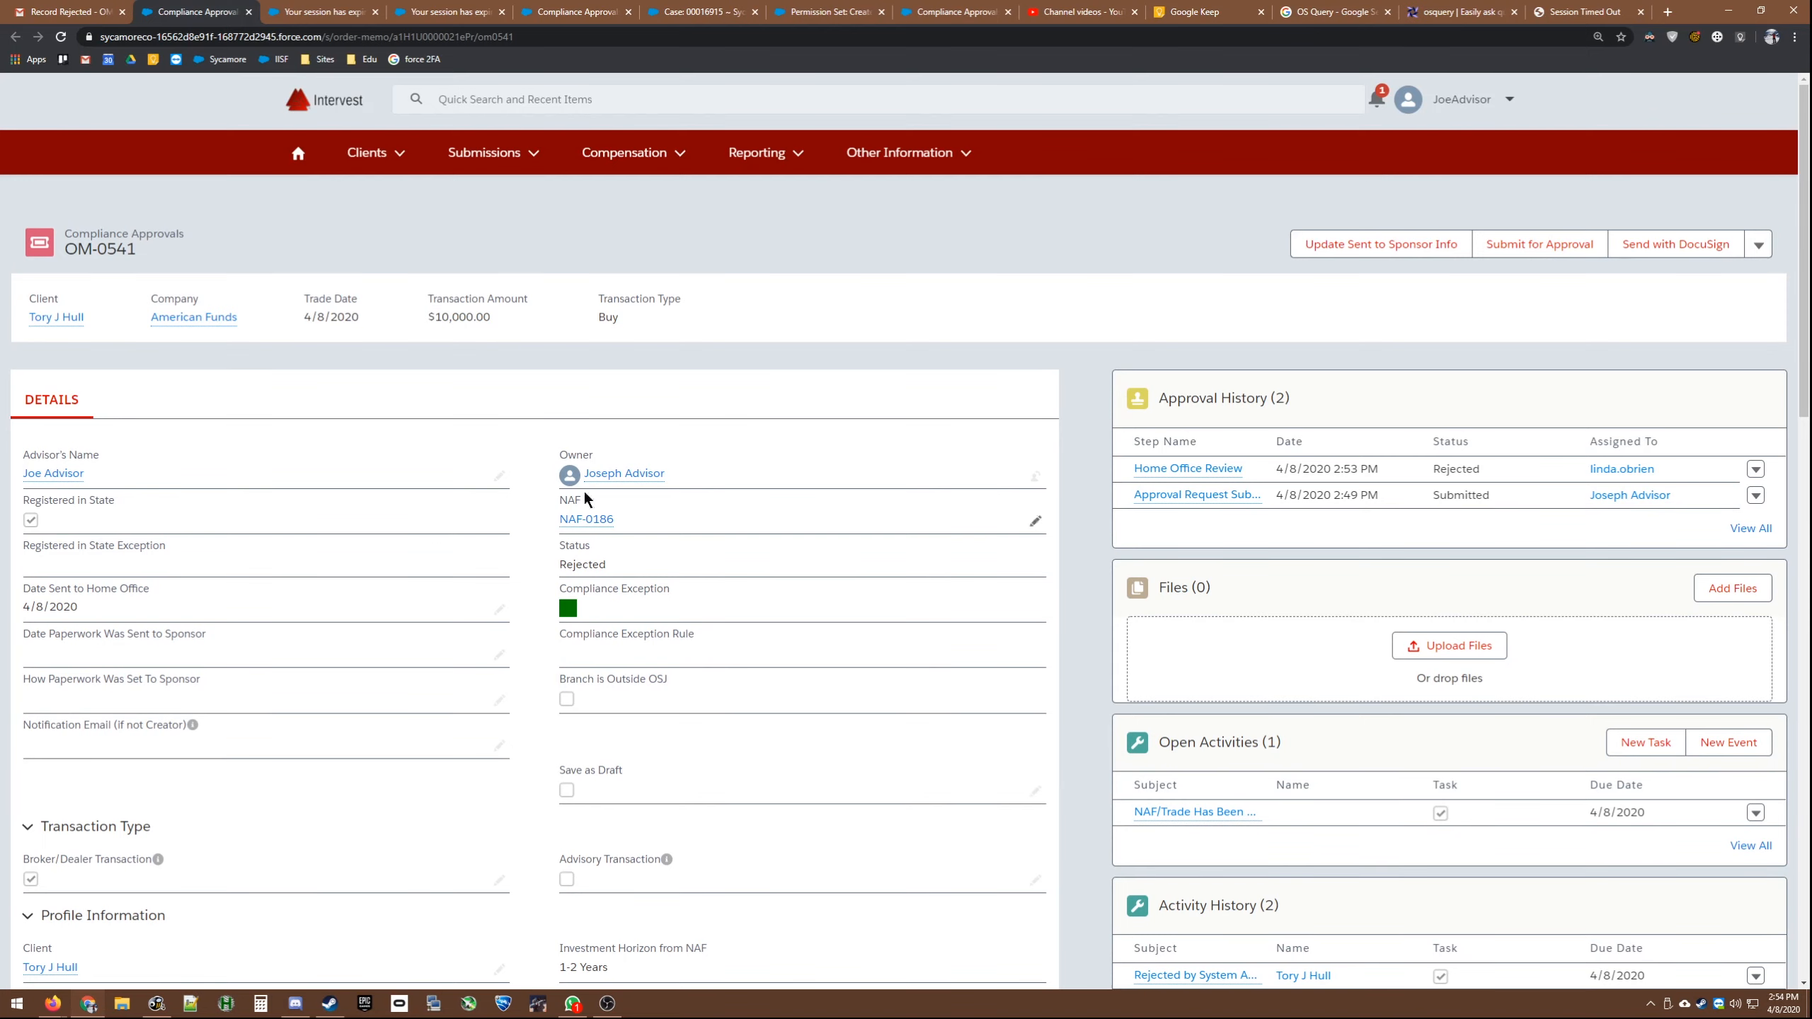
Step: Return to the Gmail search results and open the NAF/Trade Has Been Rejected task email
click(88, 13)
click(65, 136)
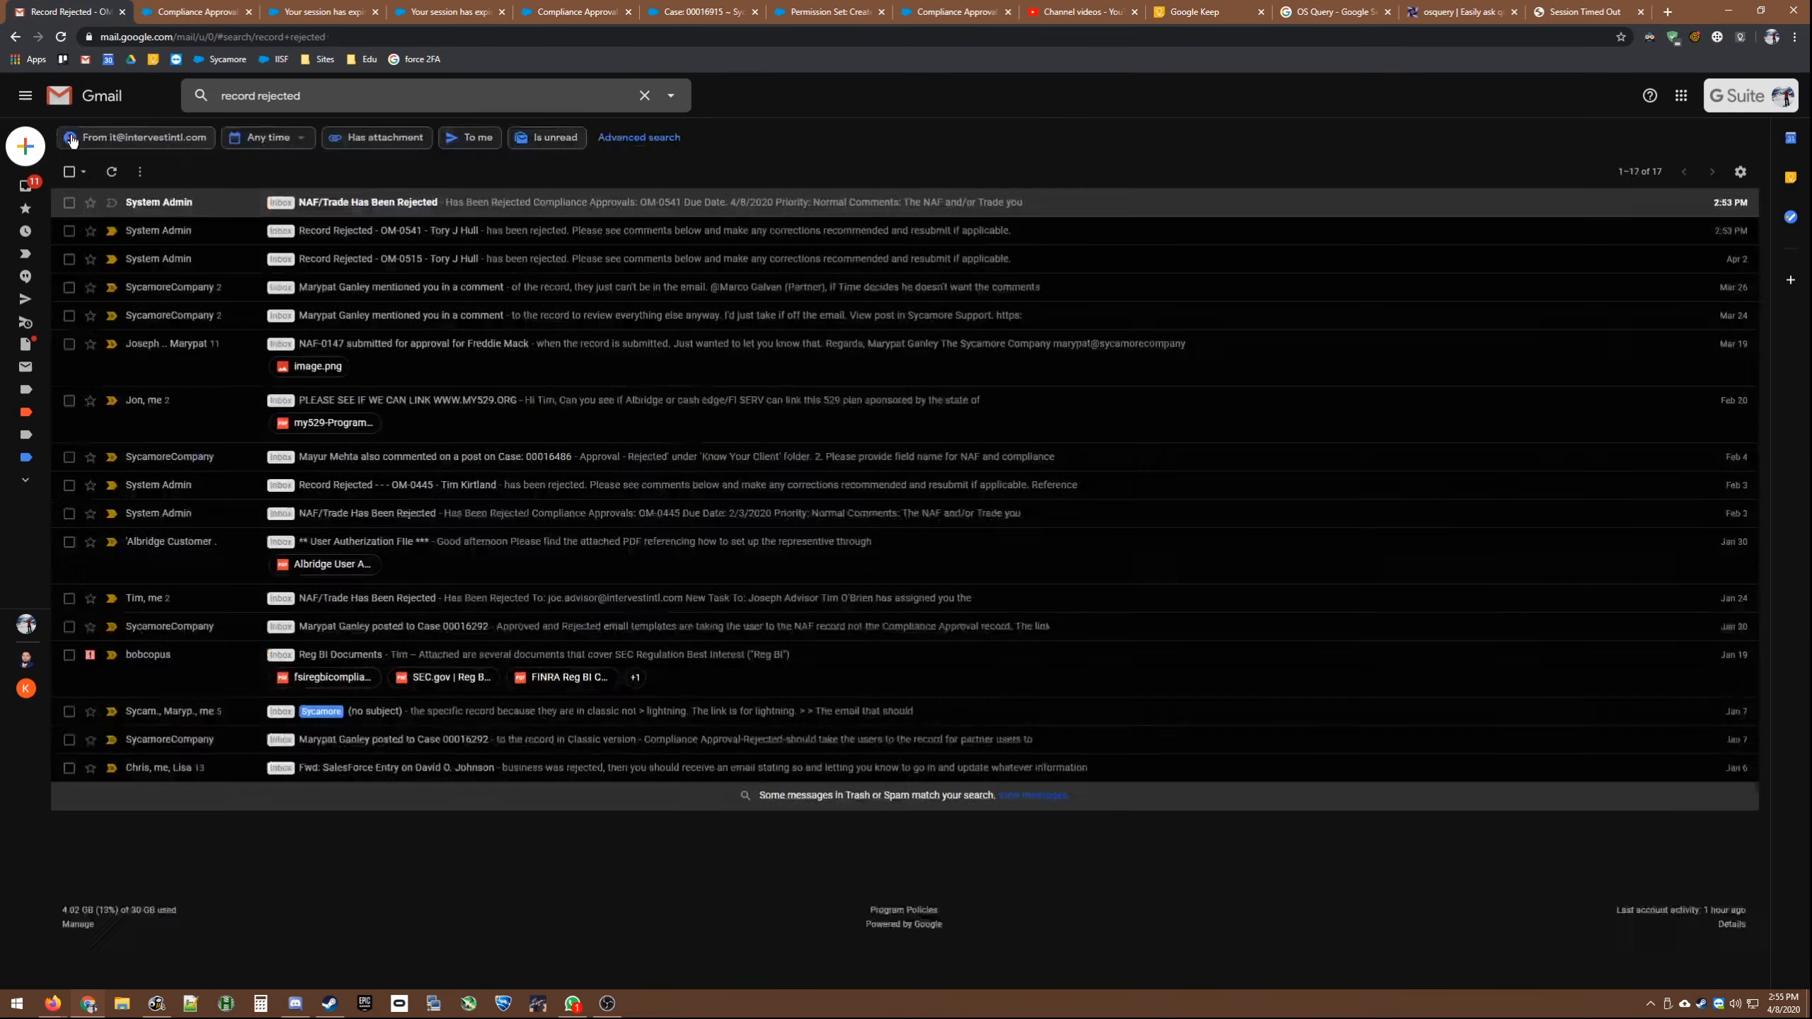
click(220, 203)
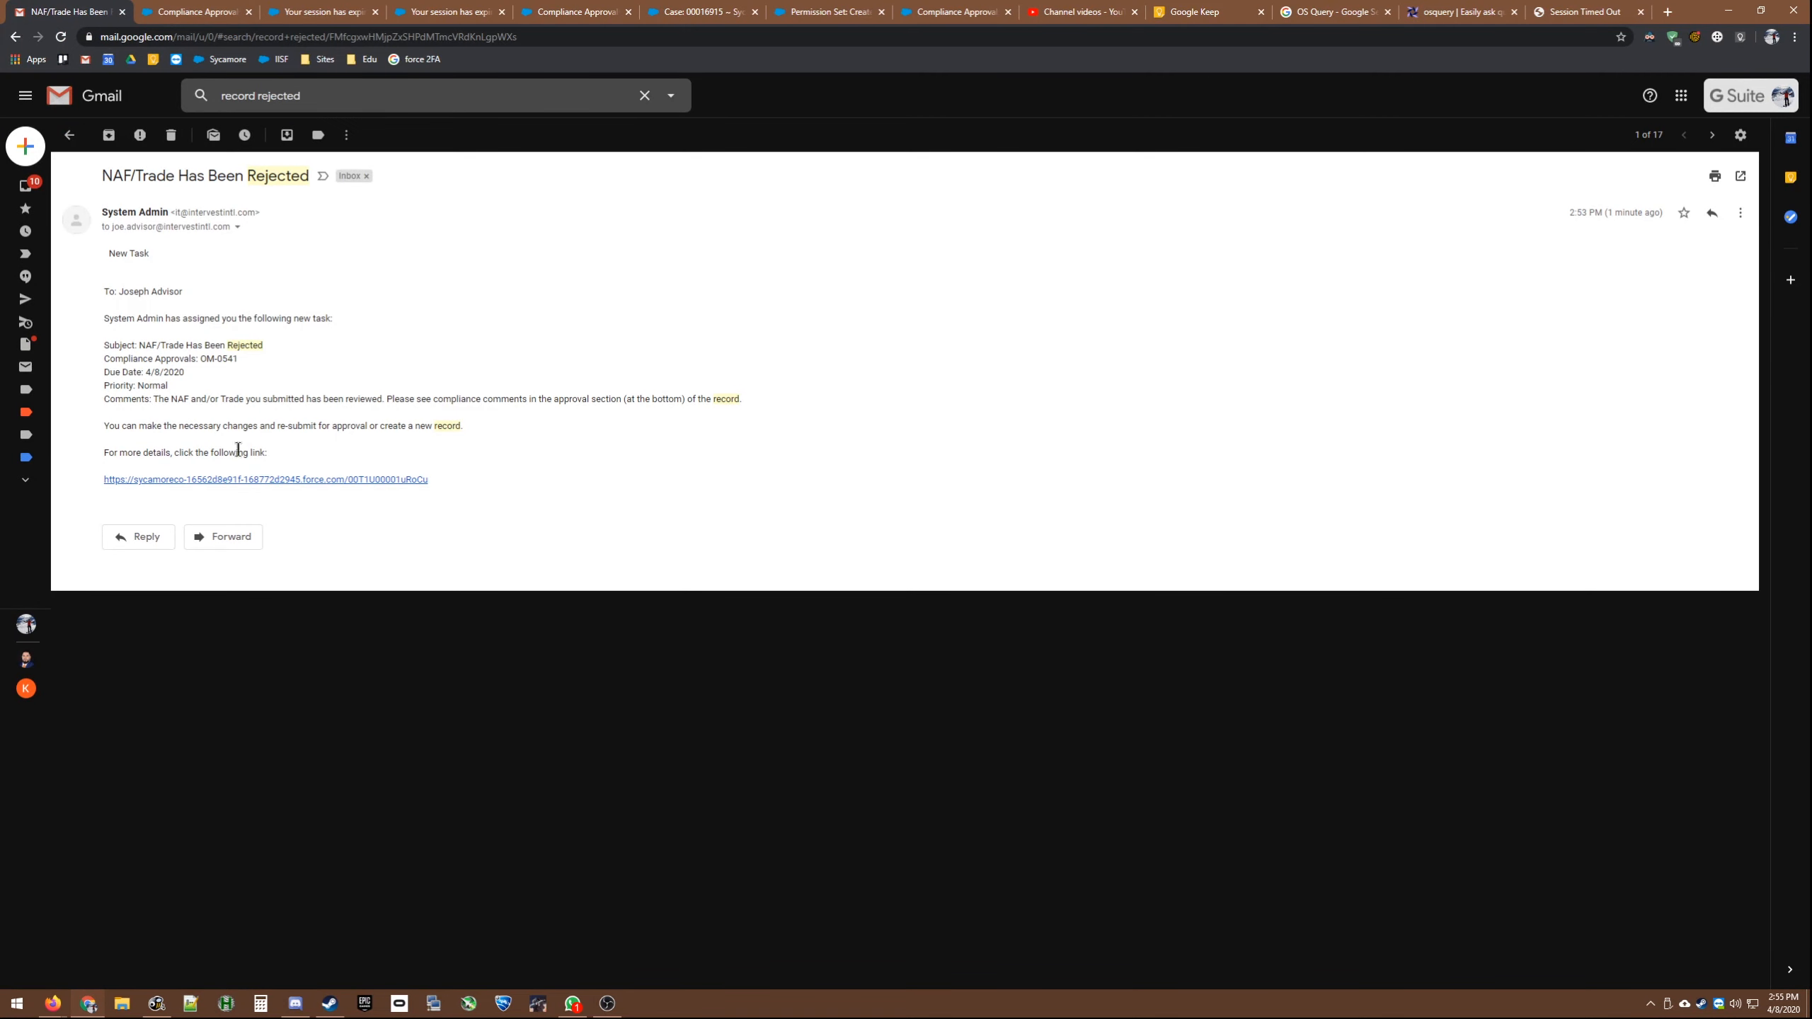
Step: Open the rejected NAF/Trade task from the email link, and reopen it from the CRM home page's open tasks
click(236, 480)
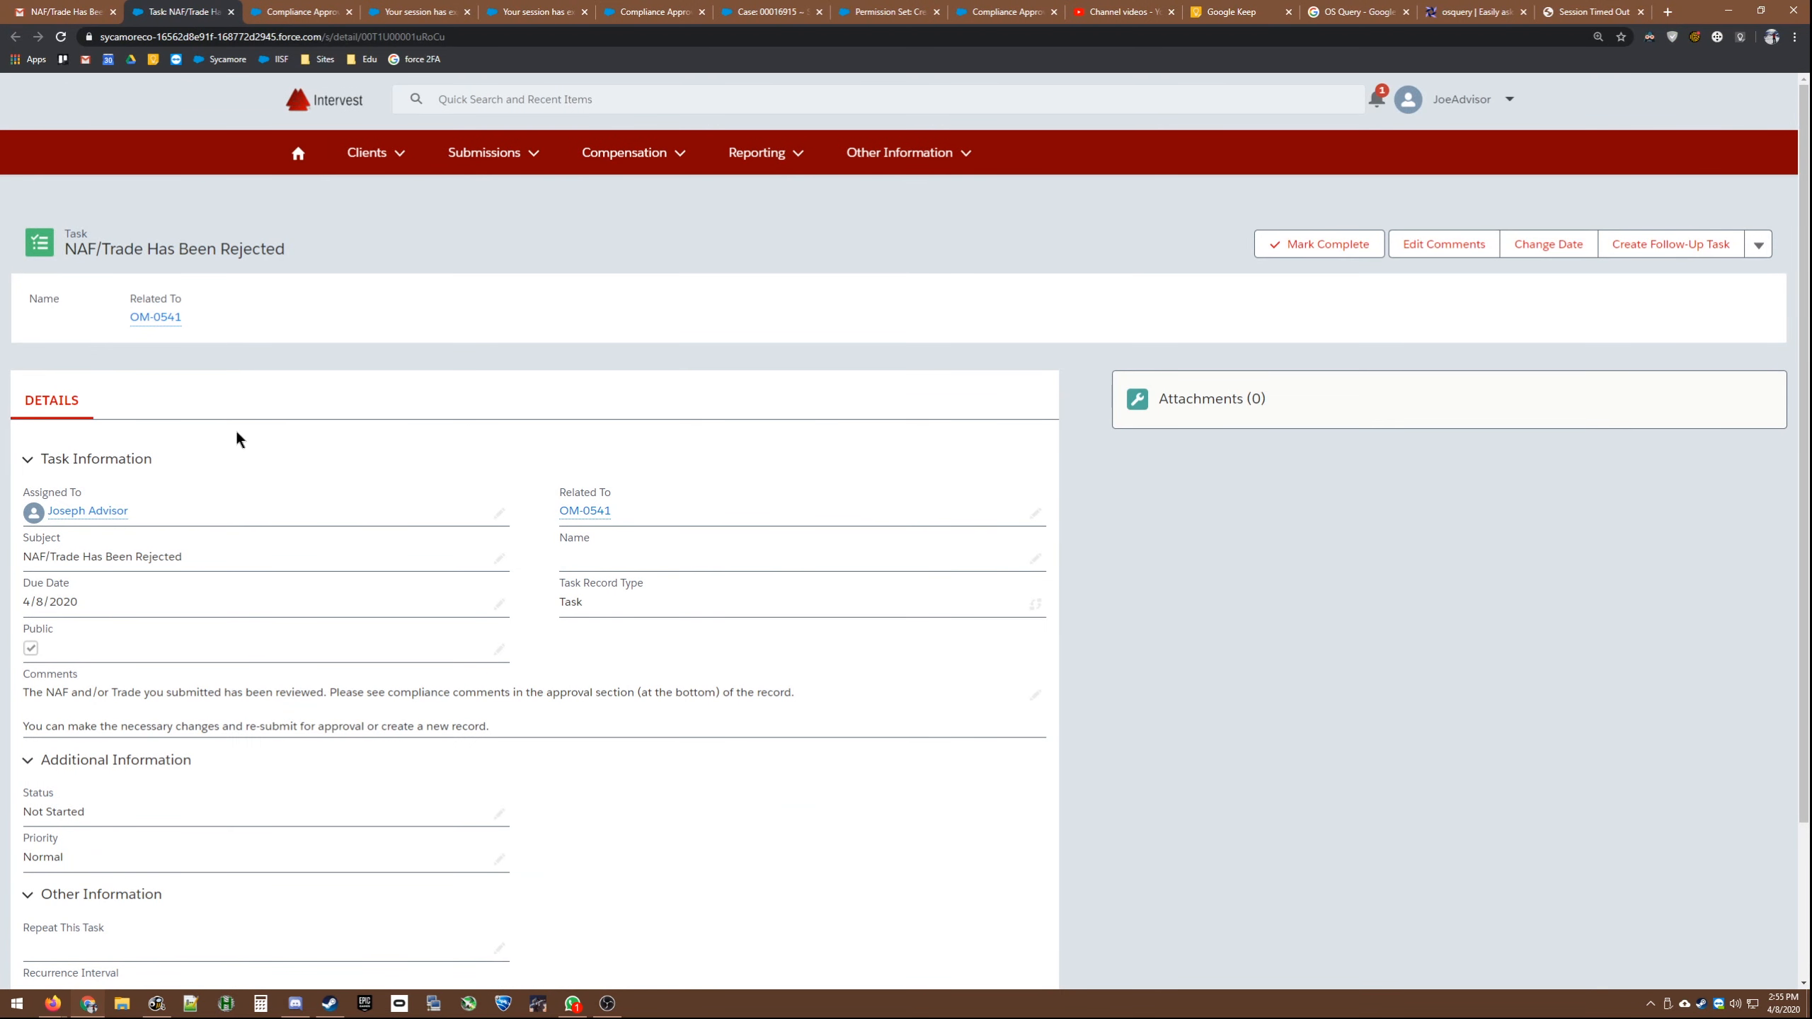
click(298, 154)
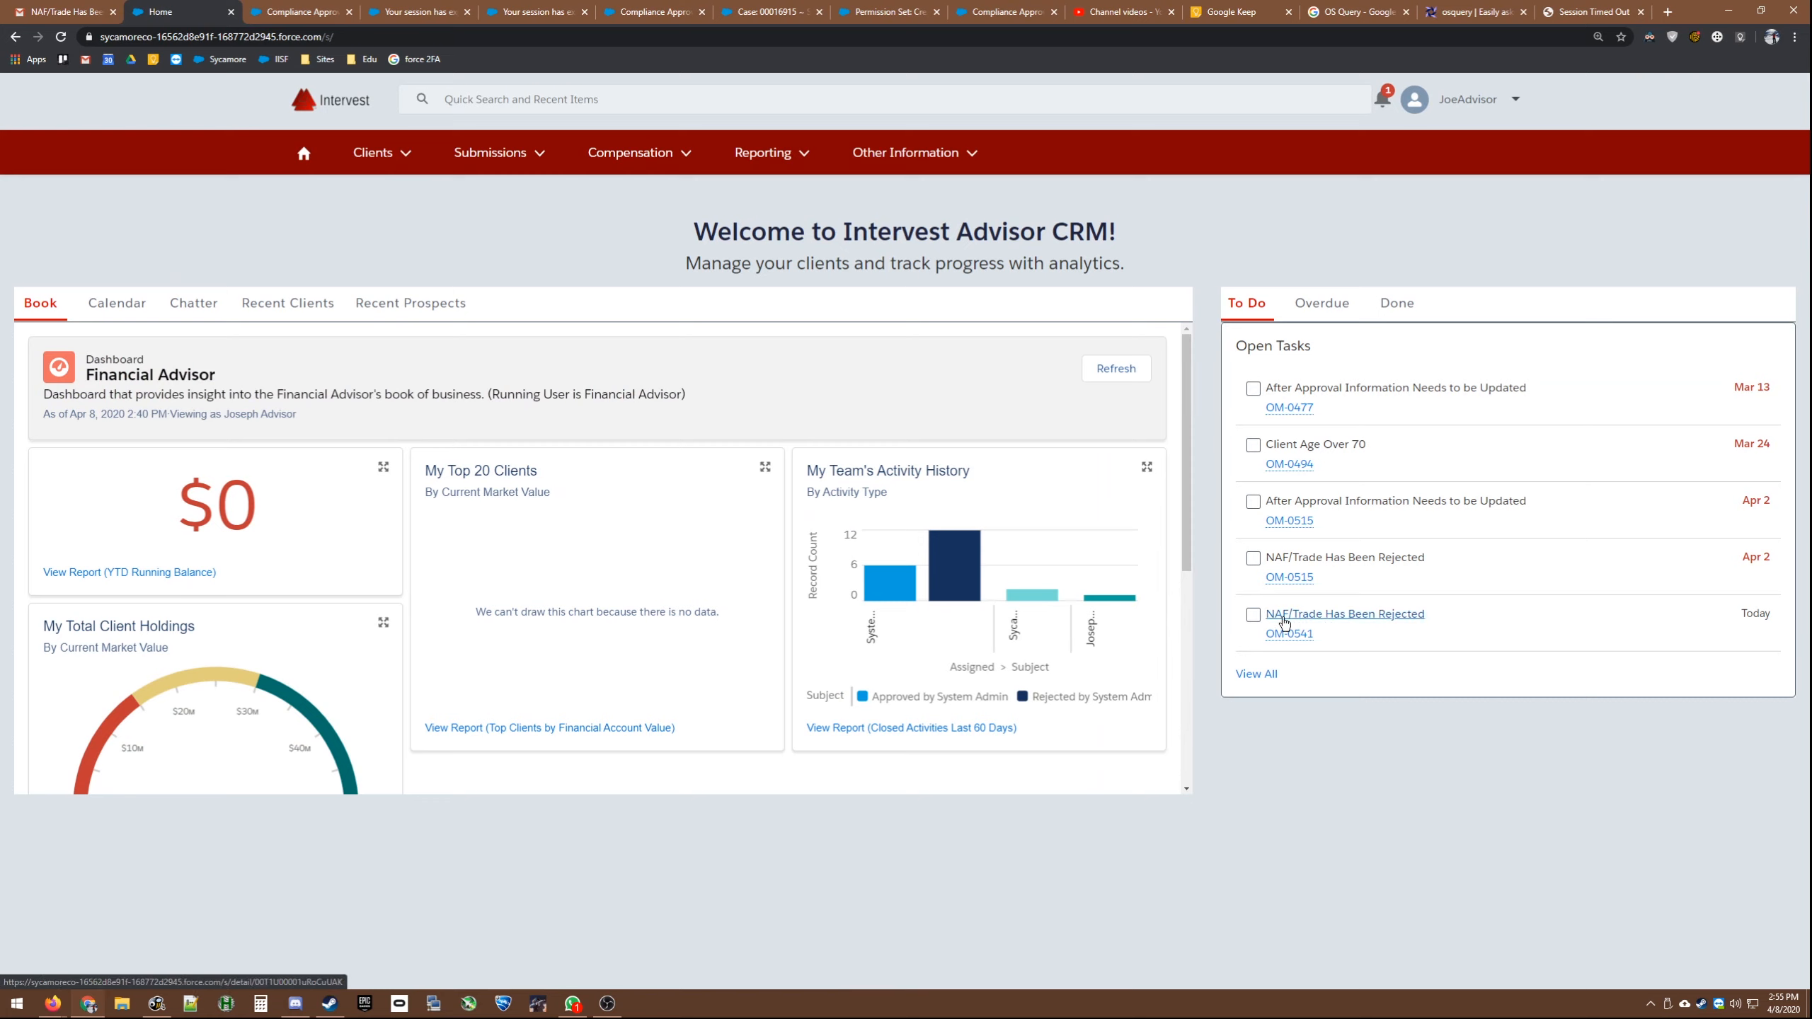
mouse_move(1298, 637)
click(1311, 615)
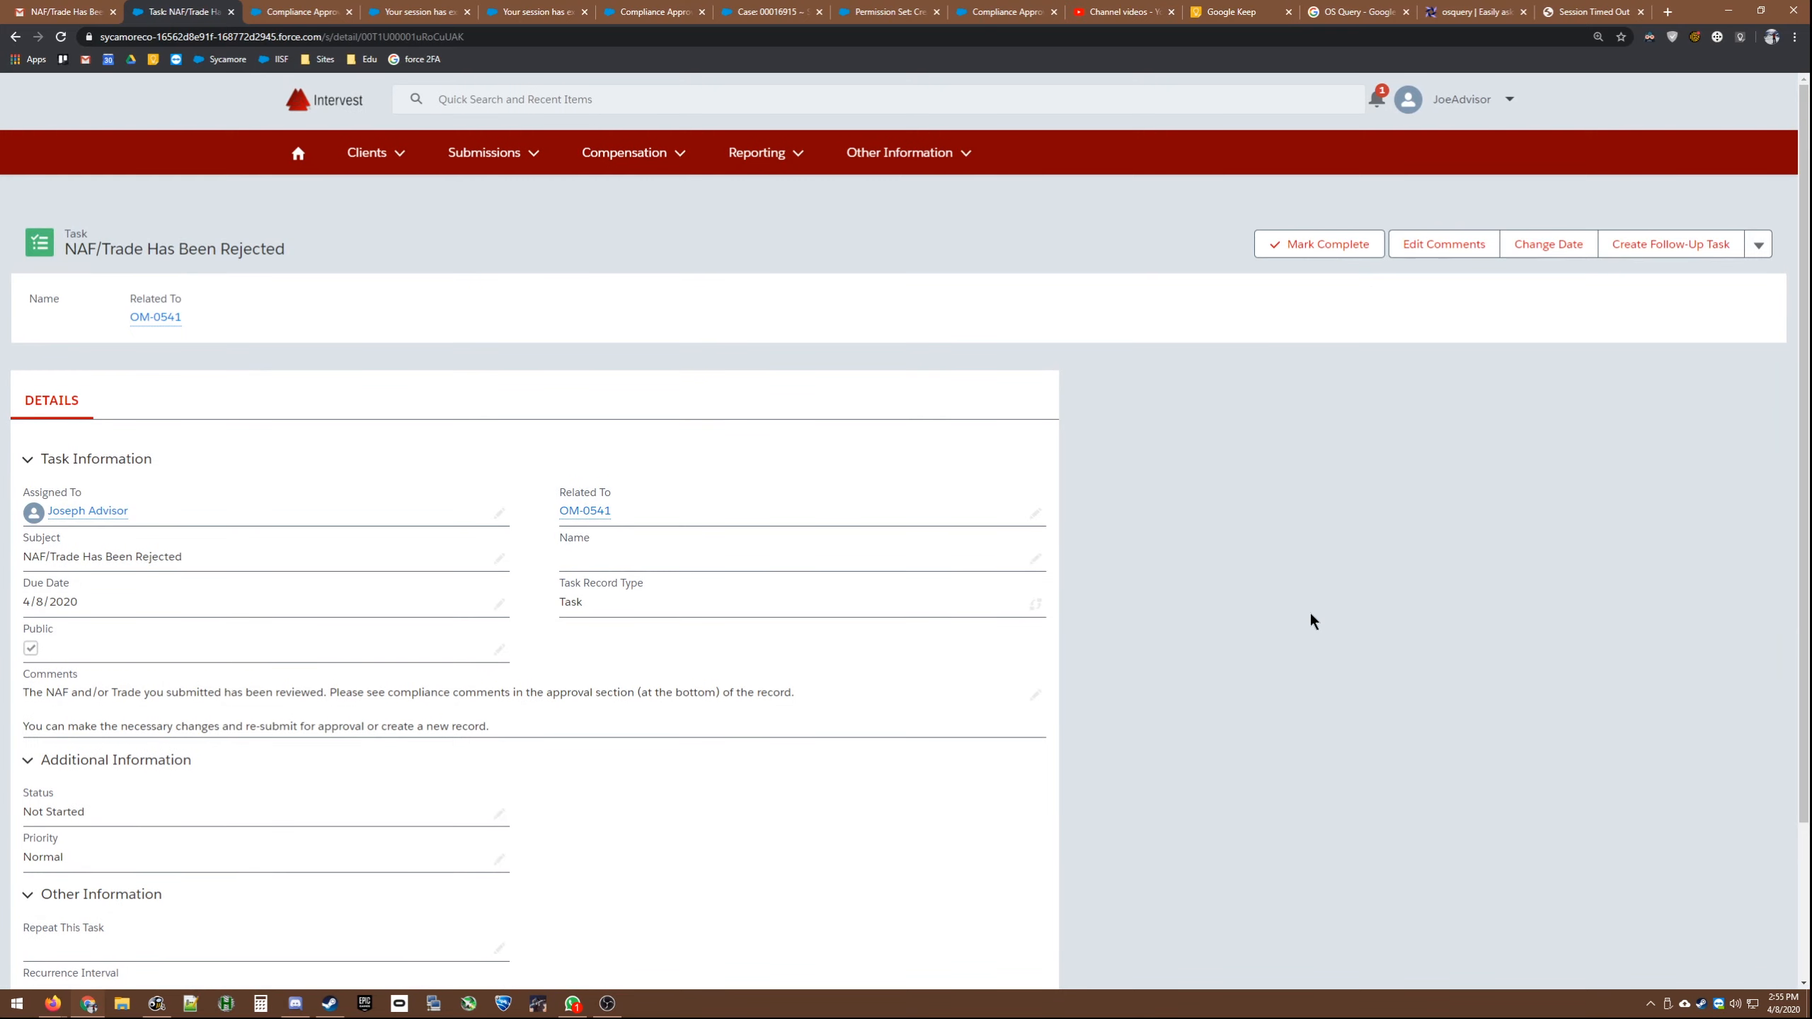
Step: Open the compliance approval record related to the rejected task and resubmit it for approval
click(170, 320)
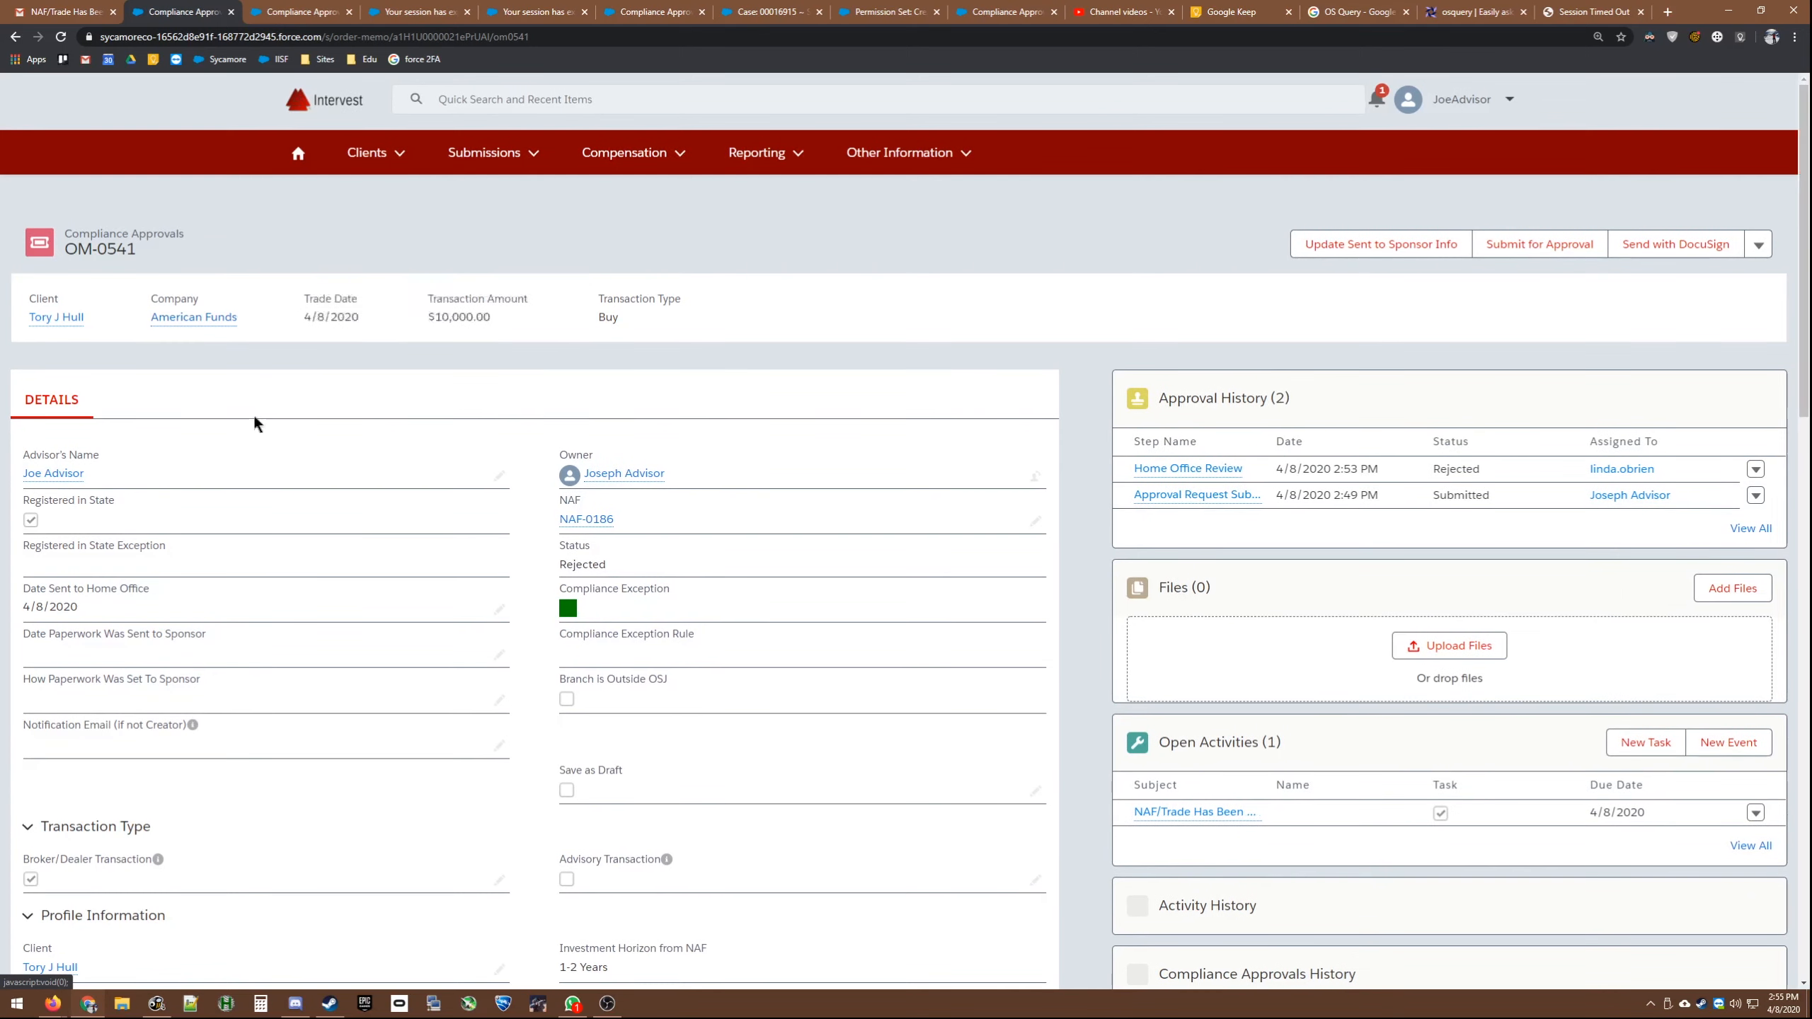
click(1476, 251)
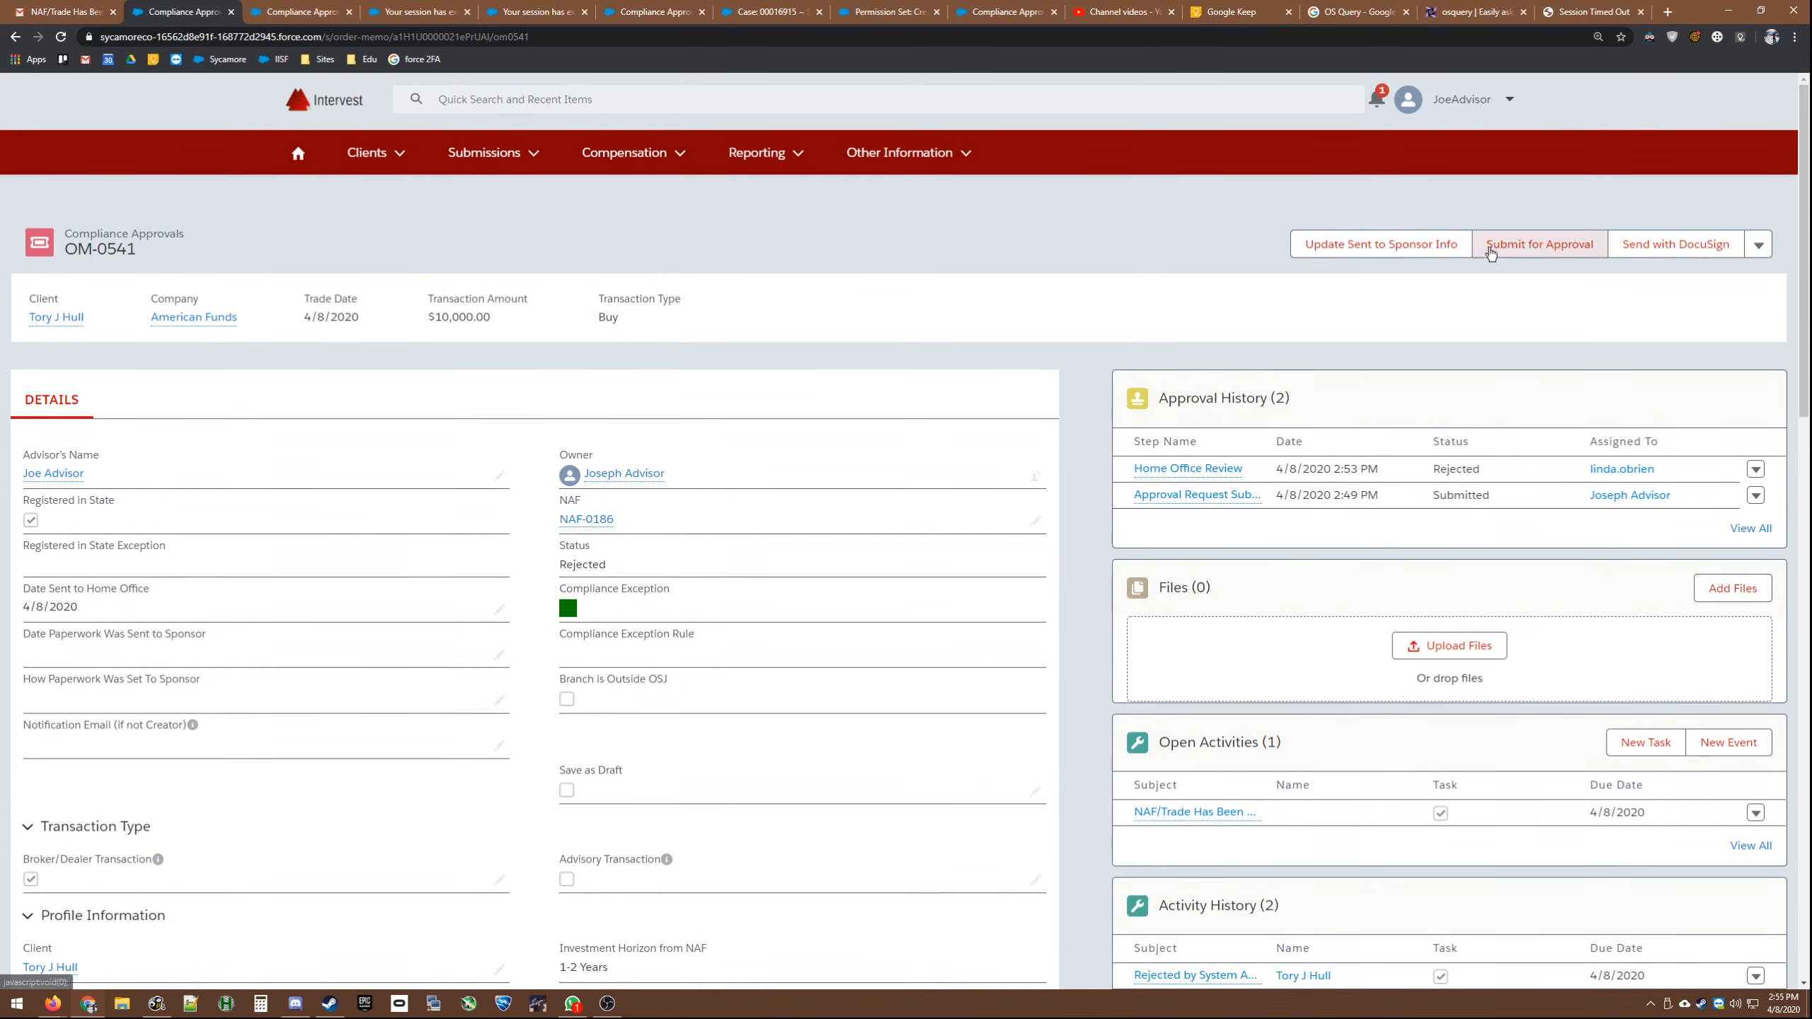
click(1126, 694)
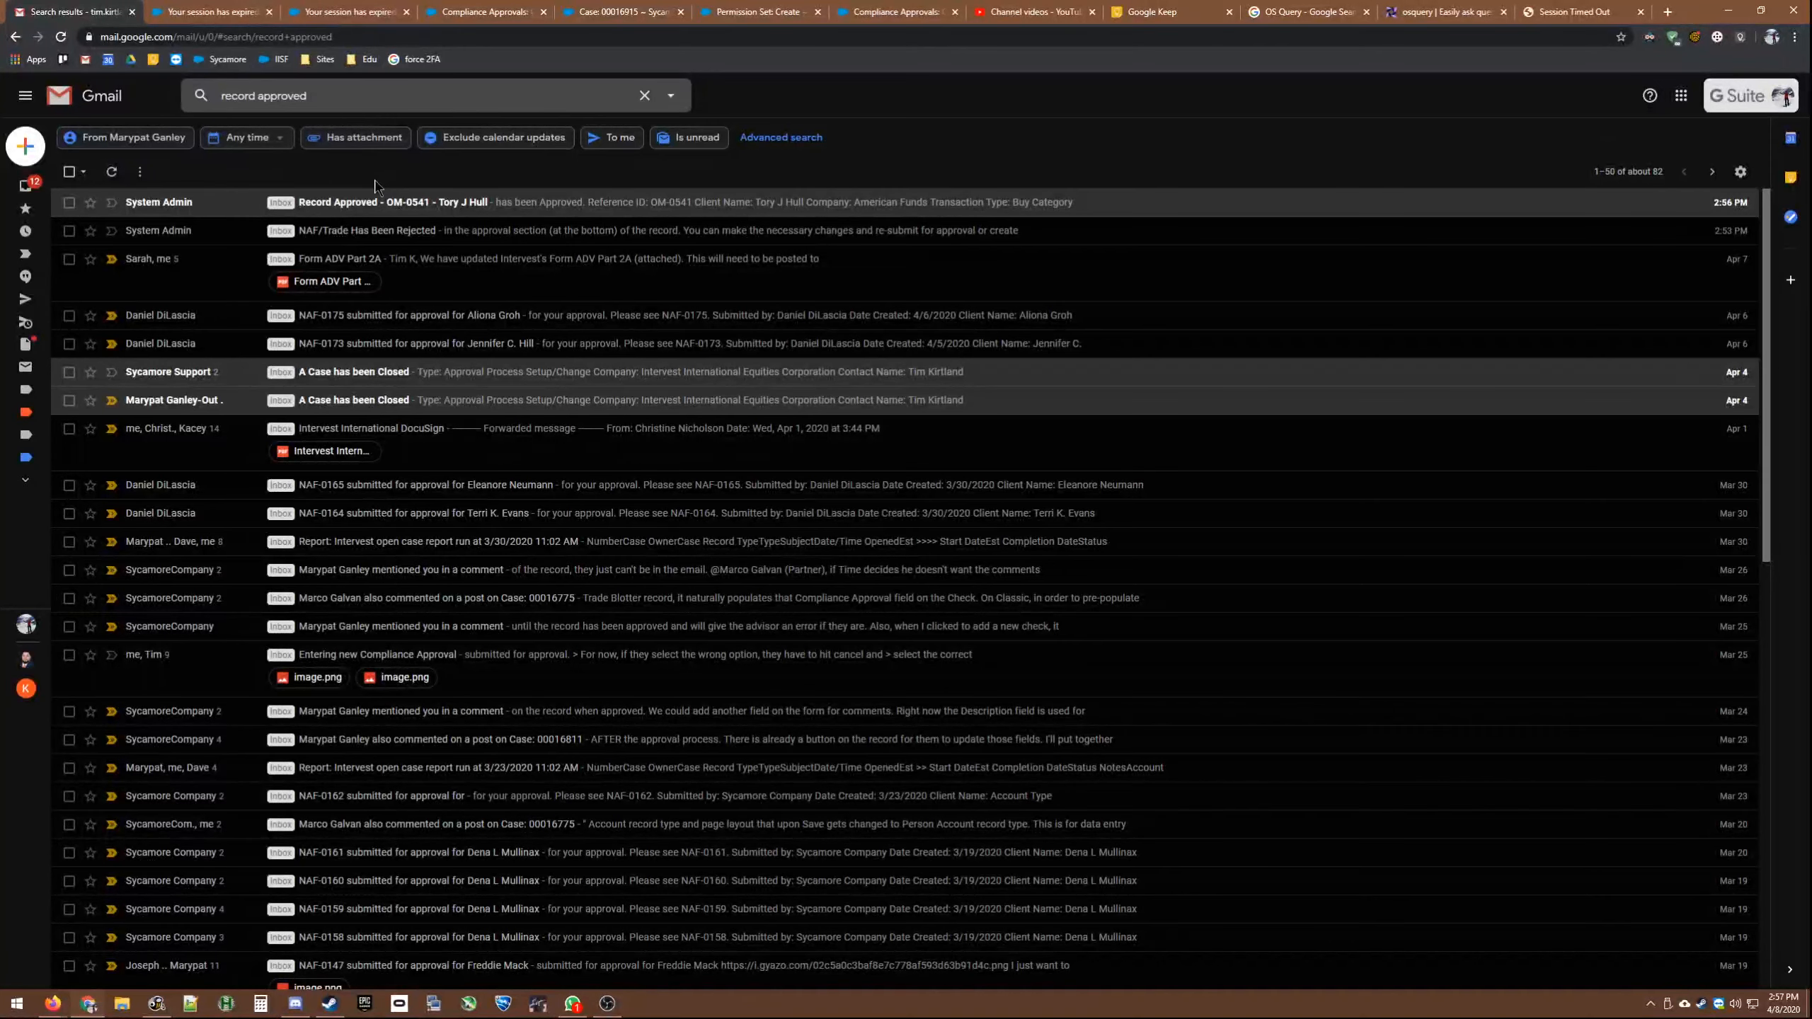
Step: Read the approver's comments in the Record Approved email in Gmail and open the linked compliance approval record
click(376, 201)
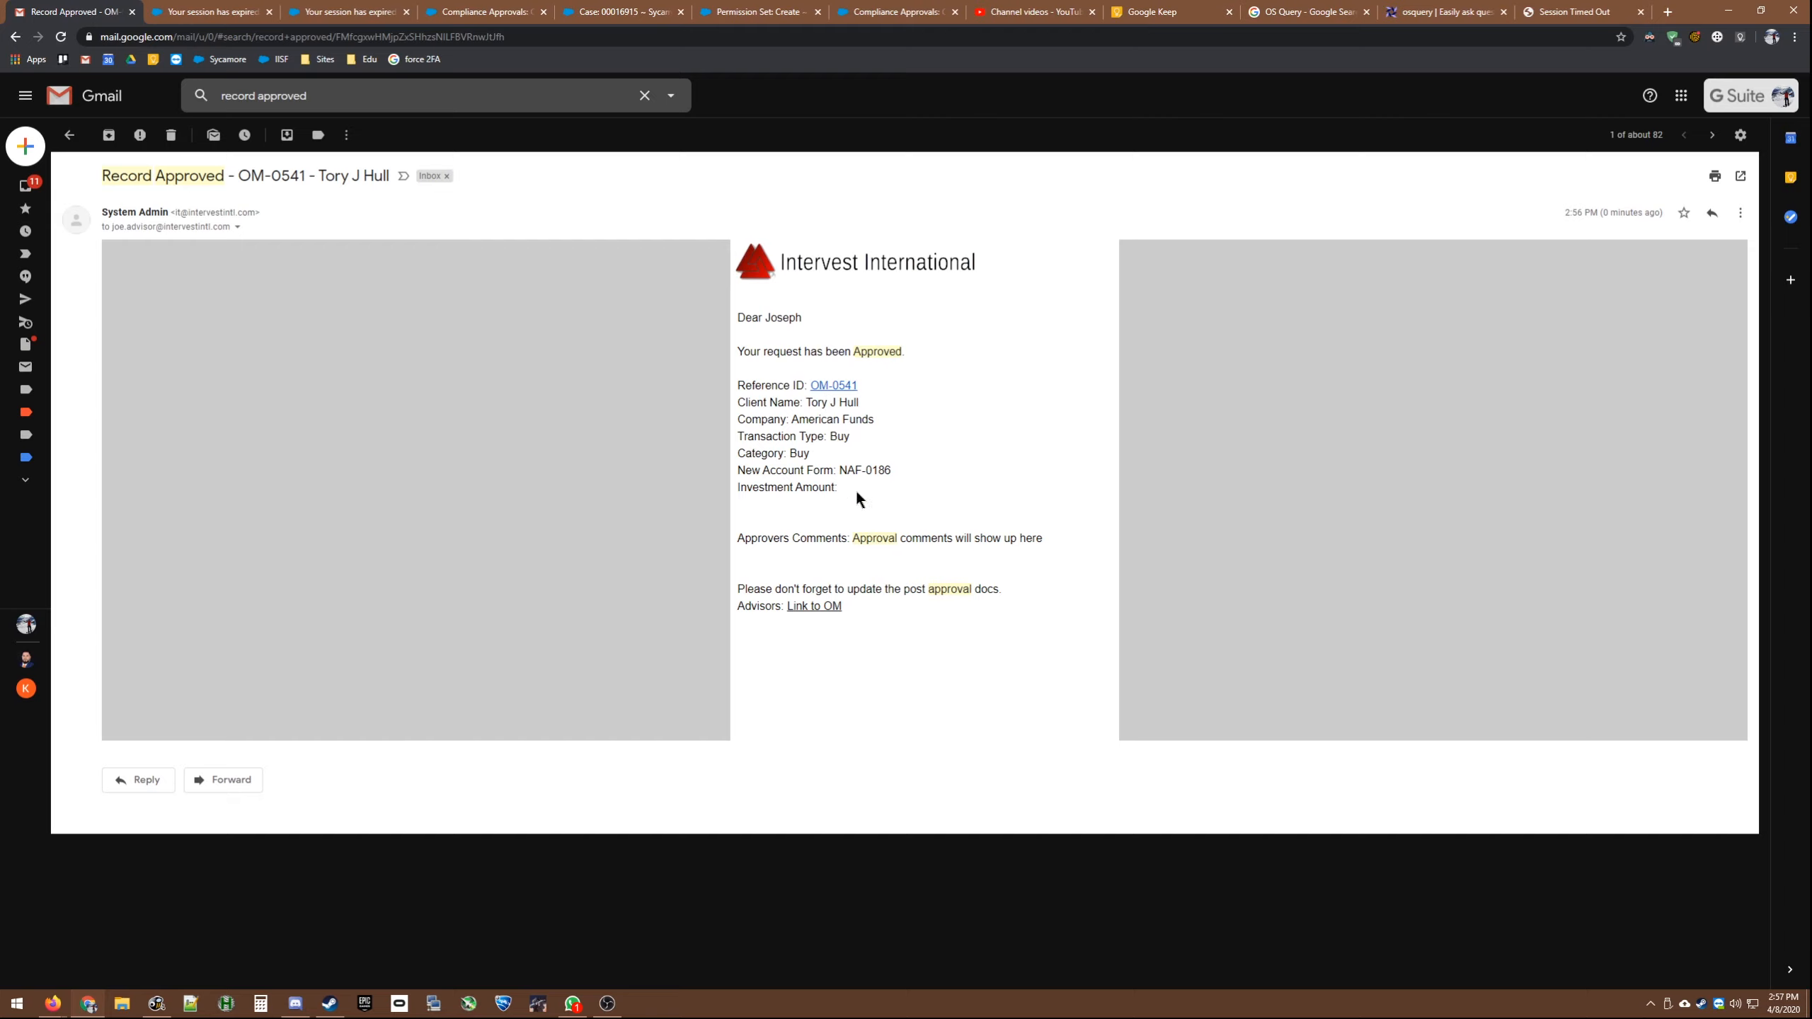
drag(851, 538, 1050, 539)
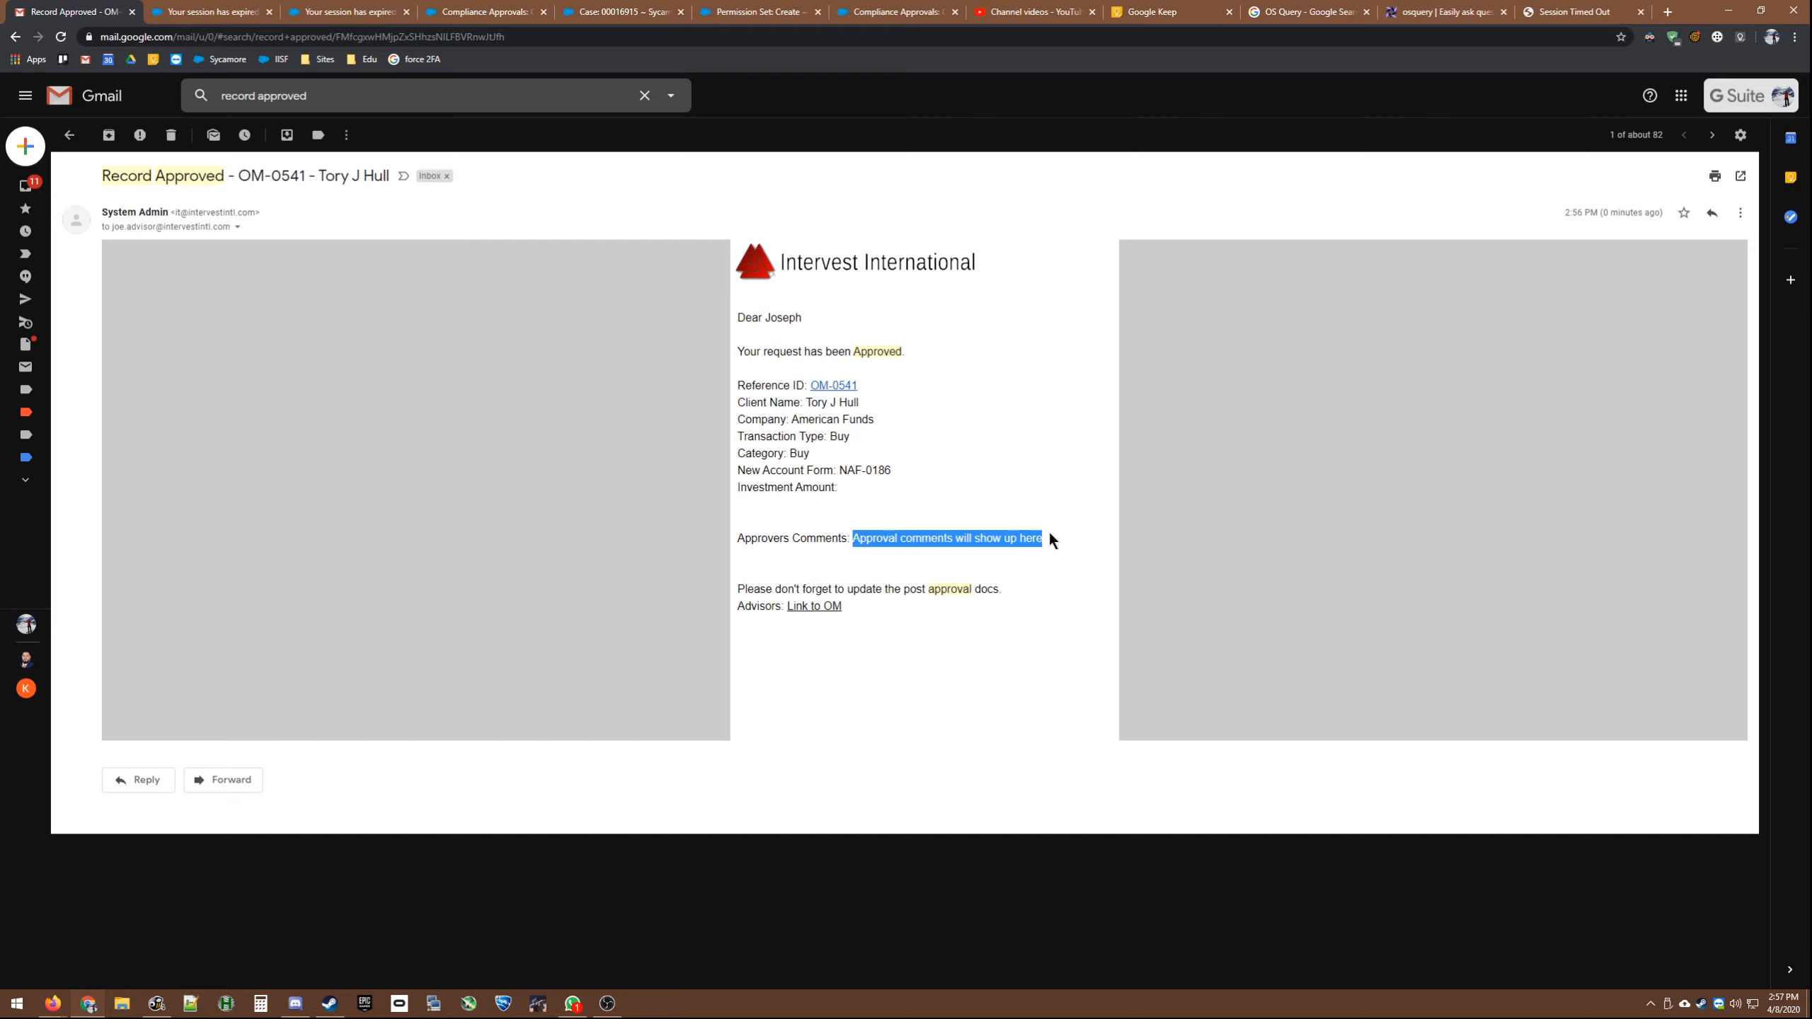
click(1034, 536)
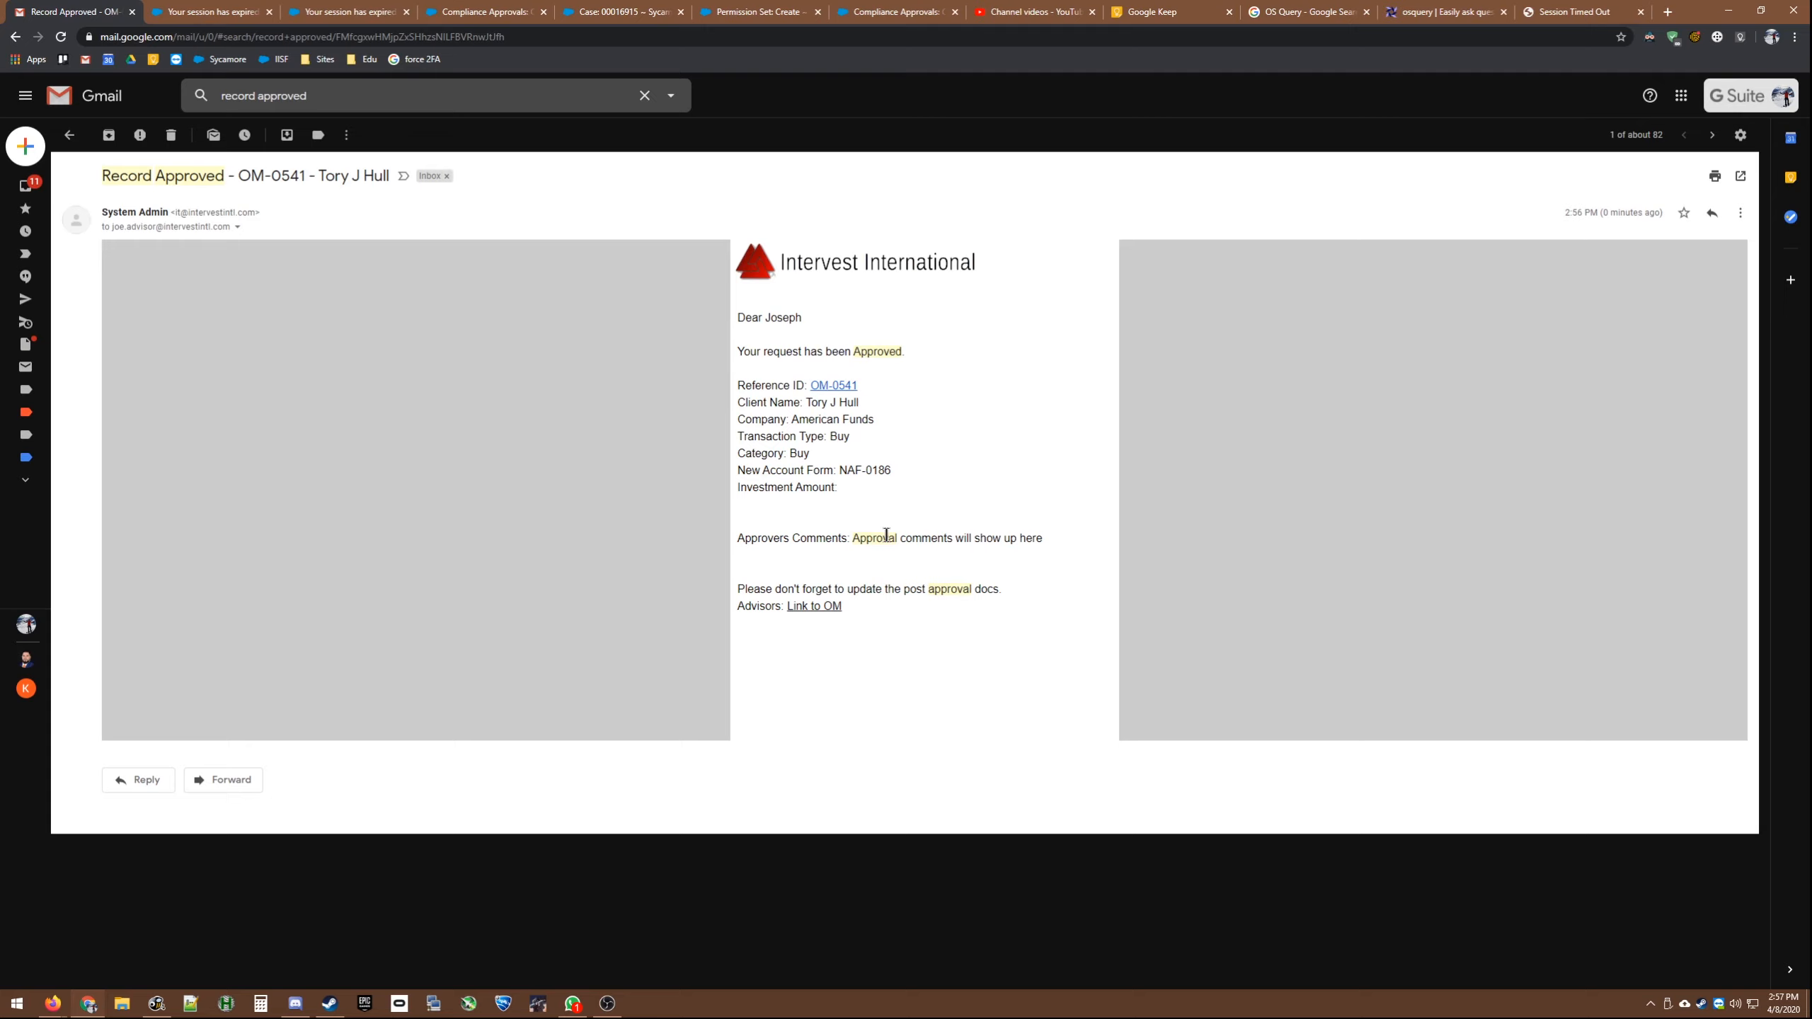
click(829, 389)
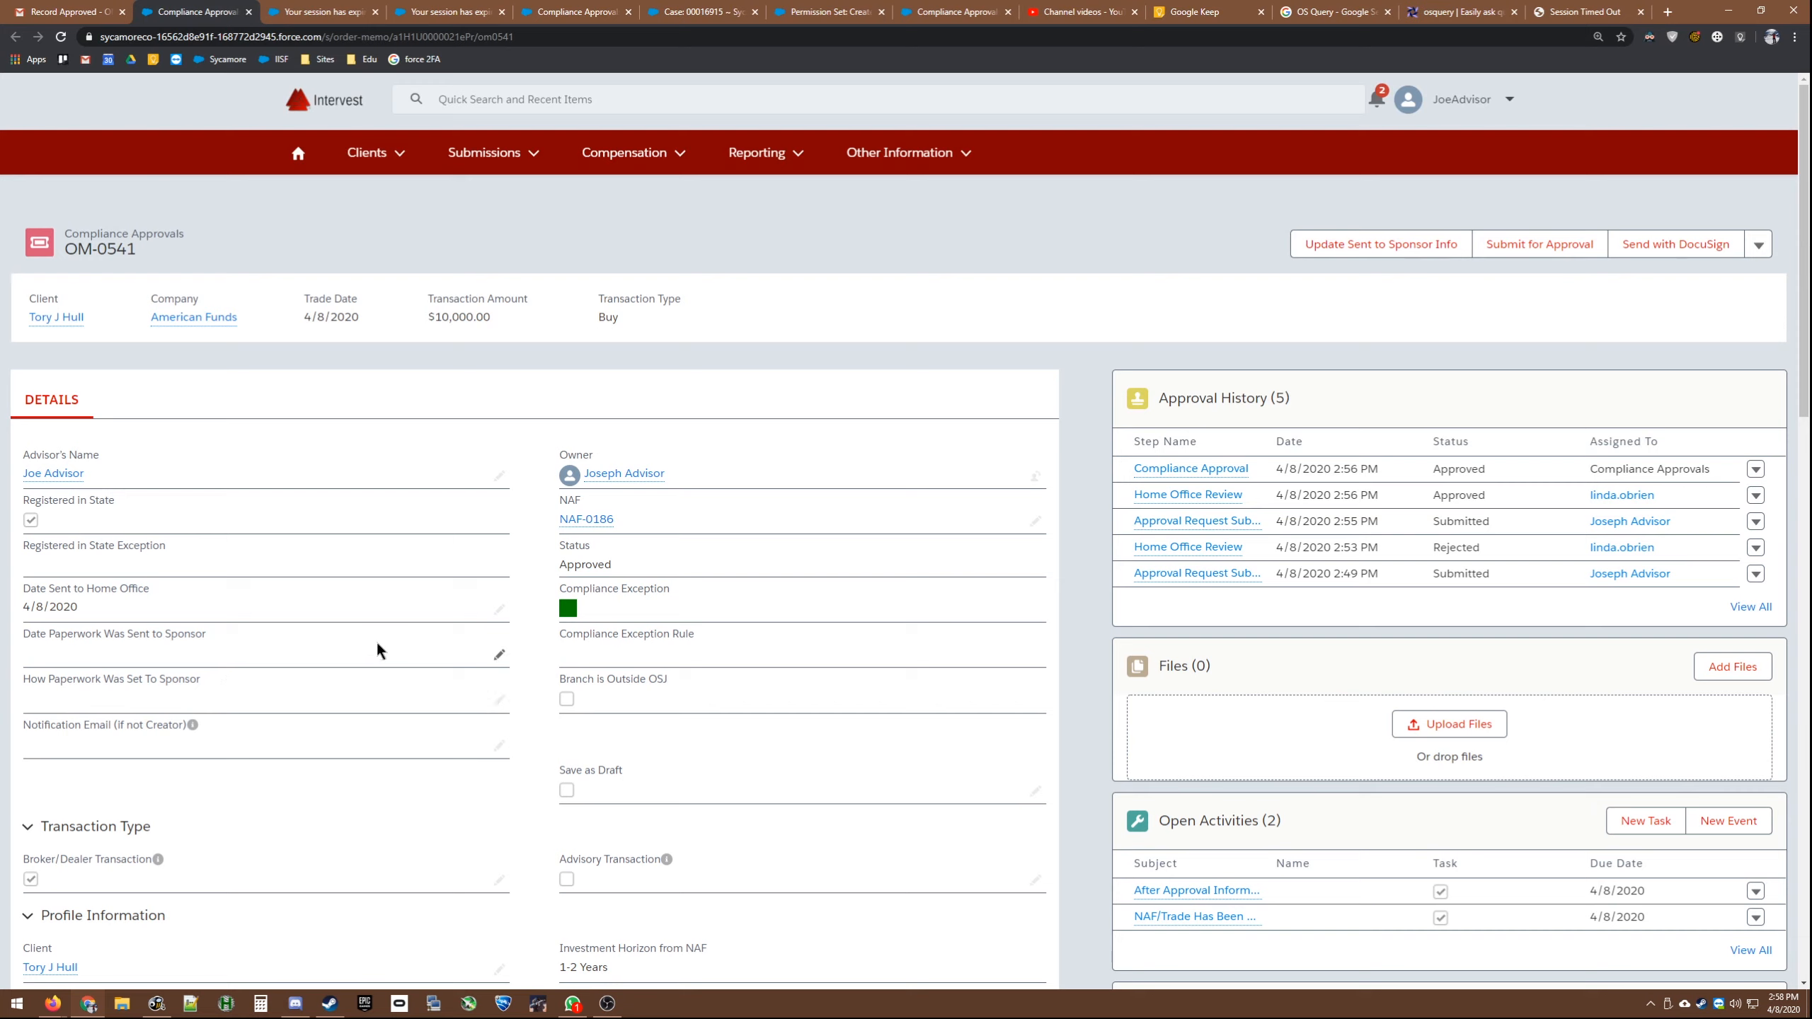
Step: Try to set Date Paperwork Was Sent to Sponsor to 4/8/2020 directly on the approved record, and cancel the edit
click(491, 657)
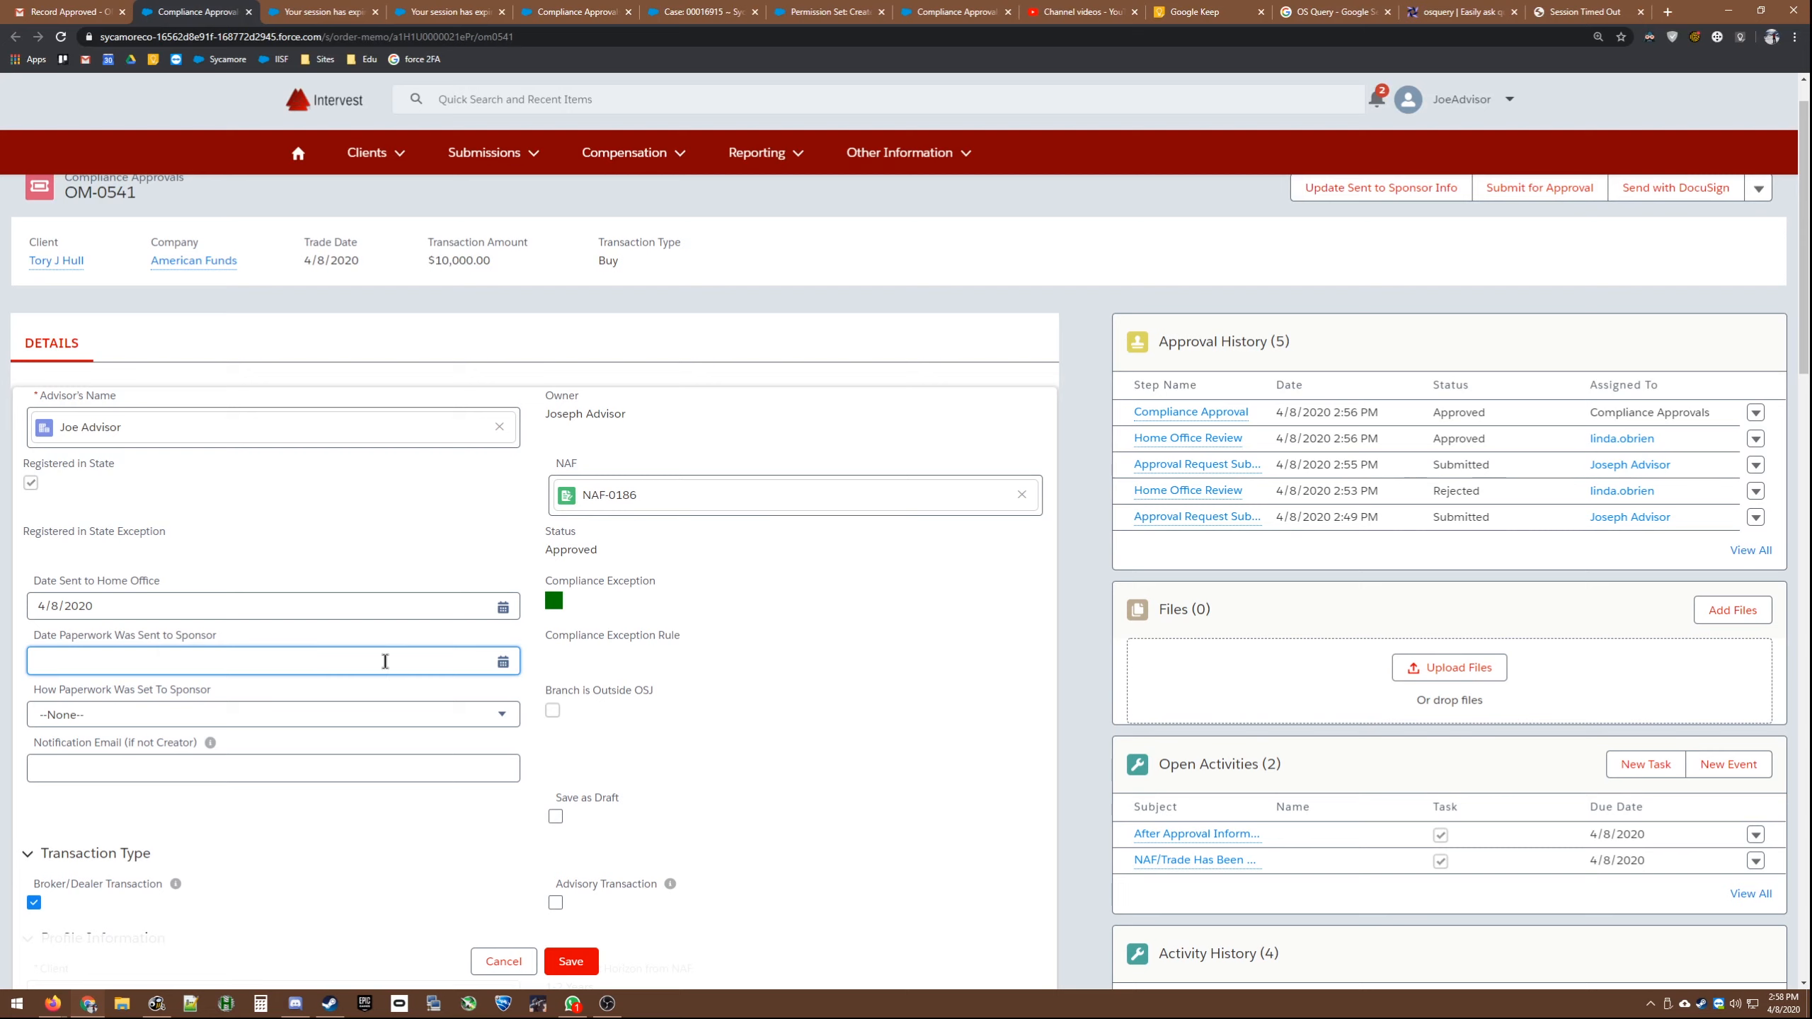
click(503, 661)
click(154, 789)
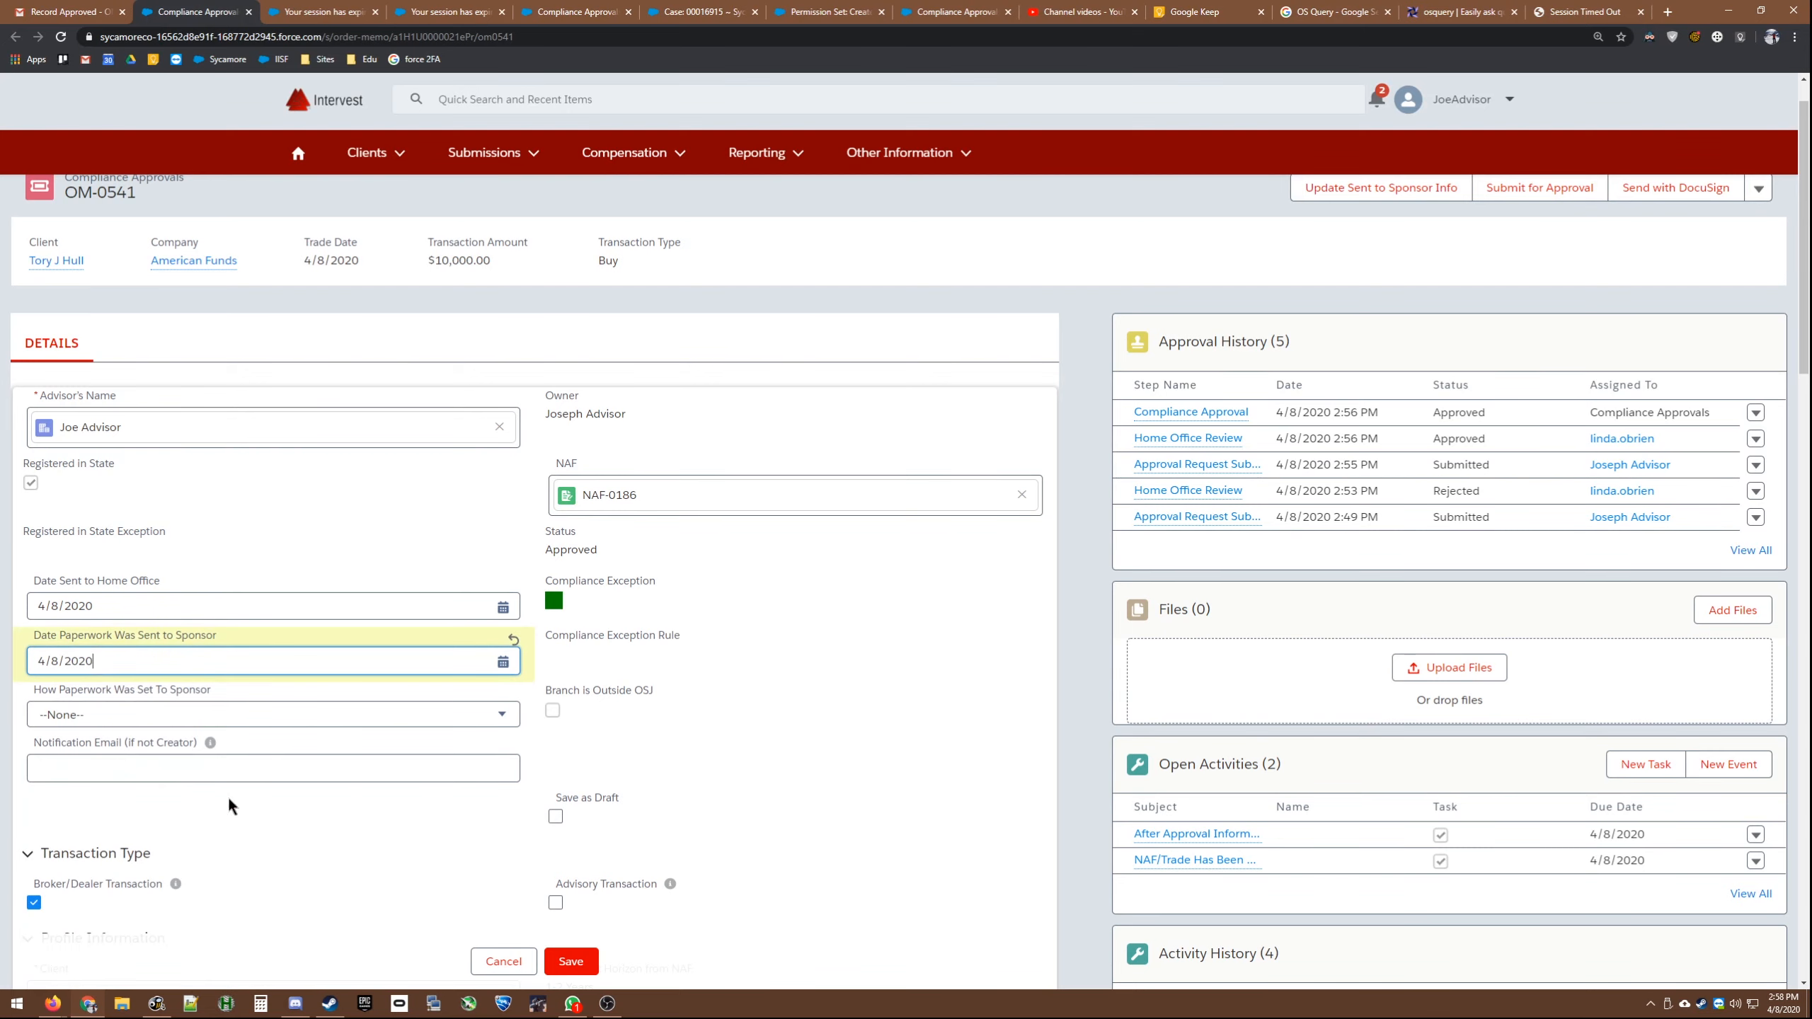
click(570, 963)
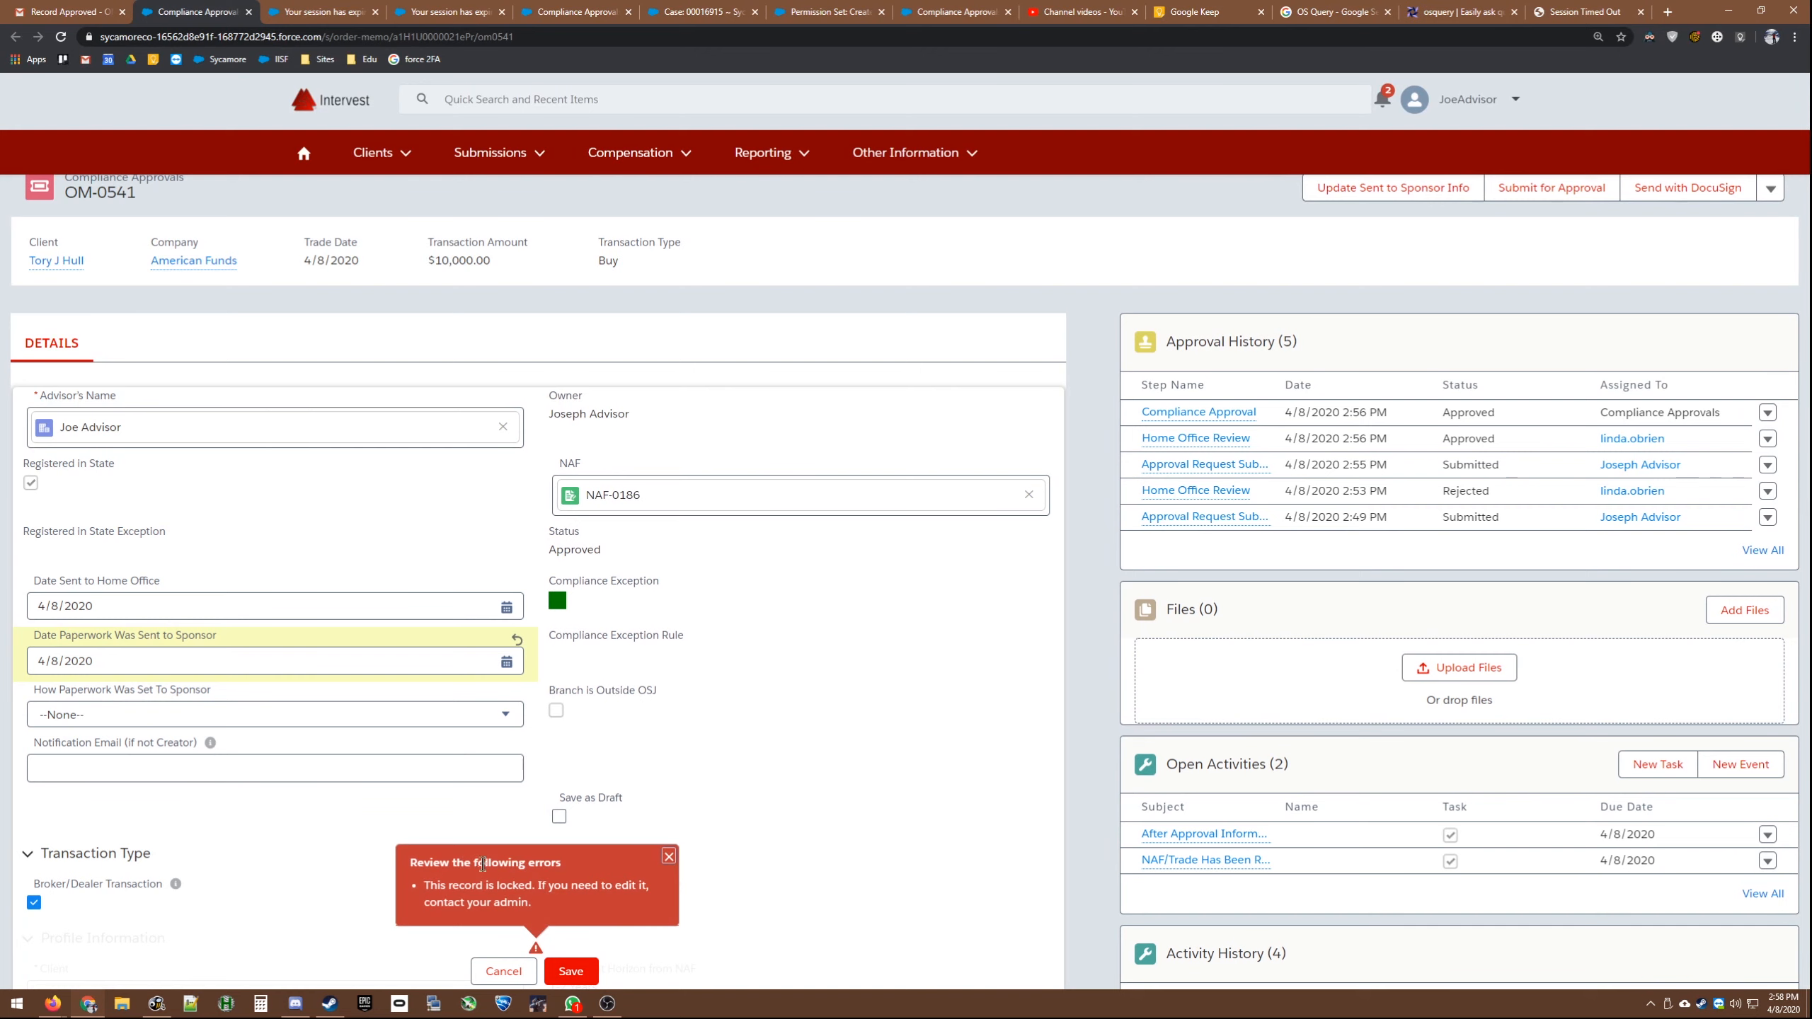
click(514, 972)
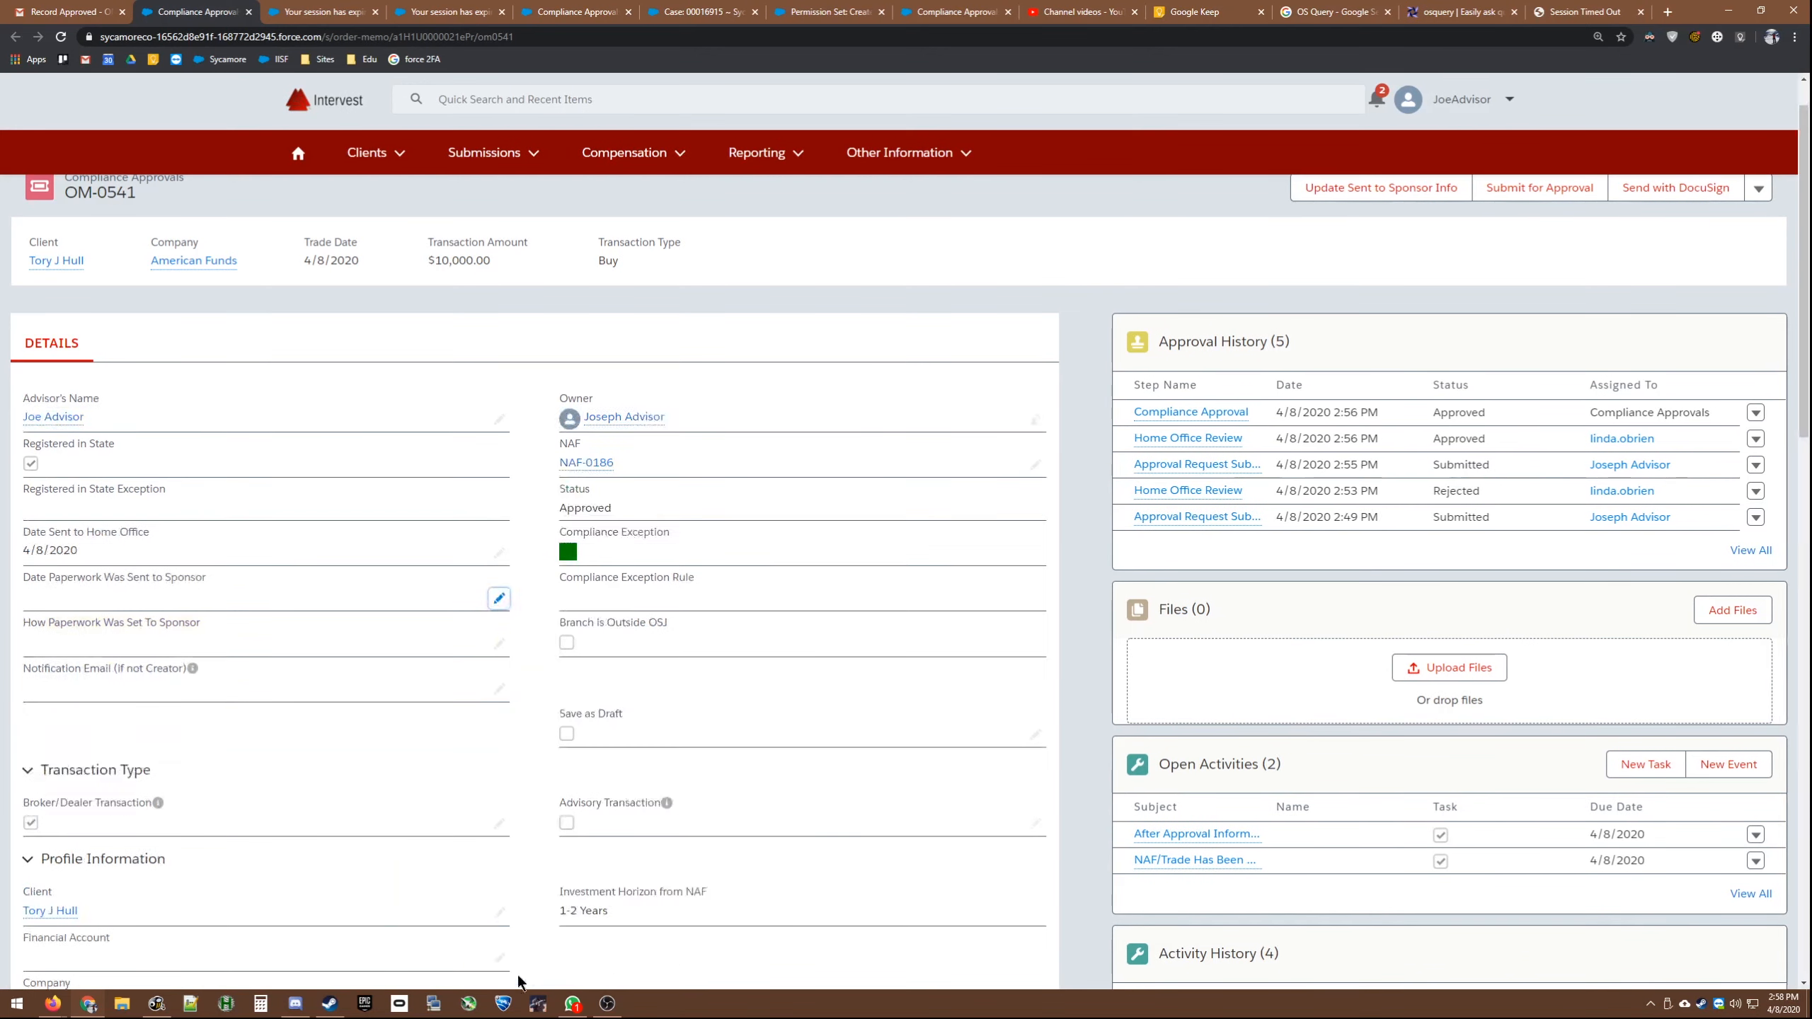
Step: Open Update Sent to Sponsor Info and set both the paperwork sent date and the forwarded date to 4/8/2020
scroll(1355, 286, up, 1)
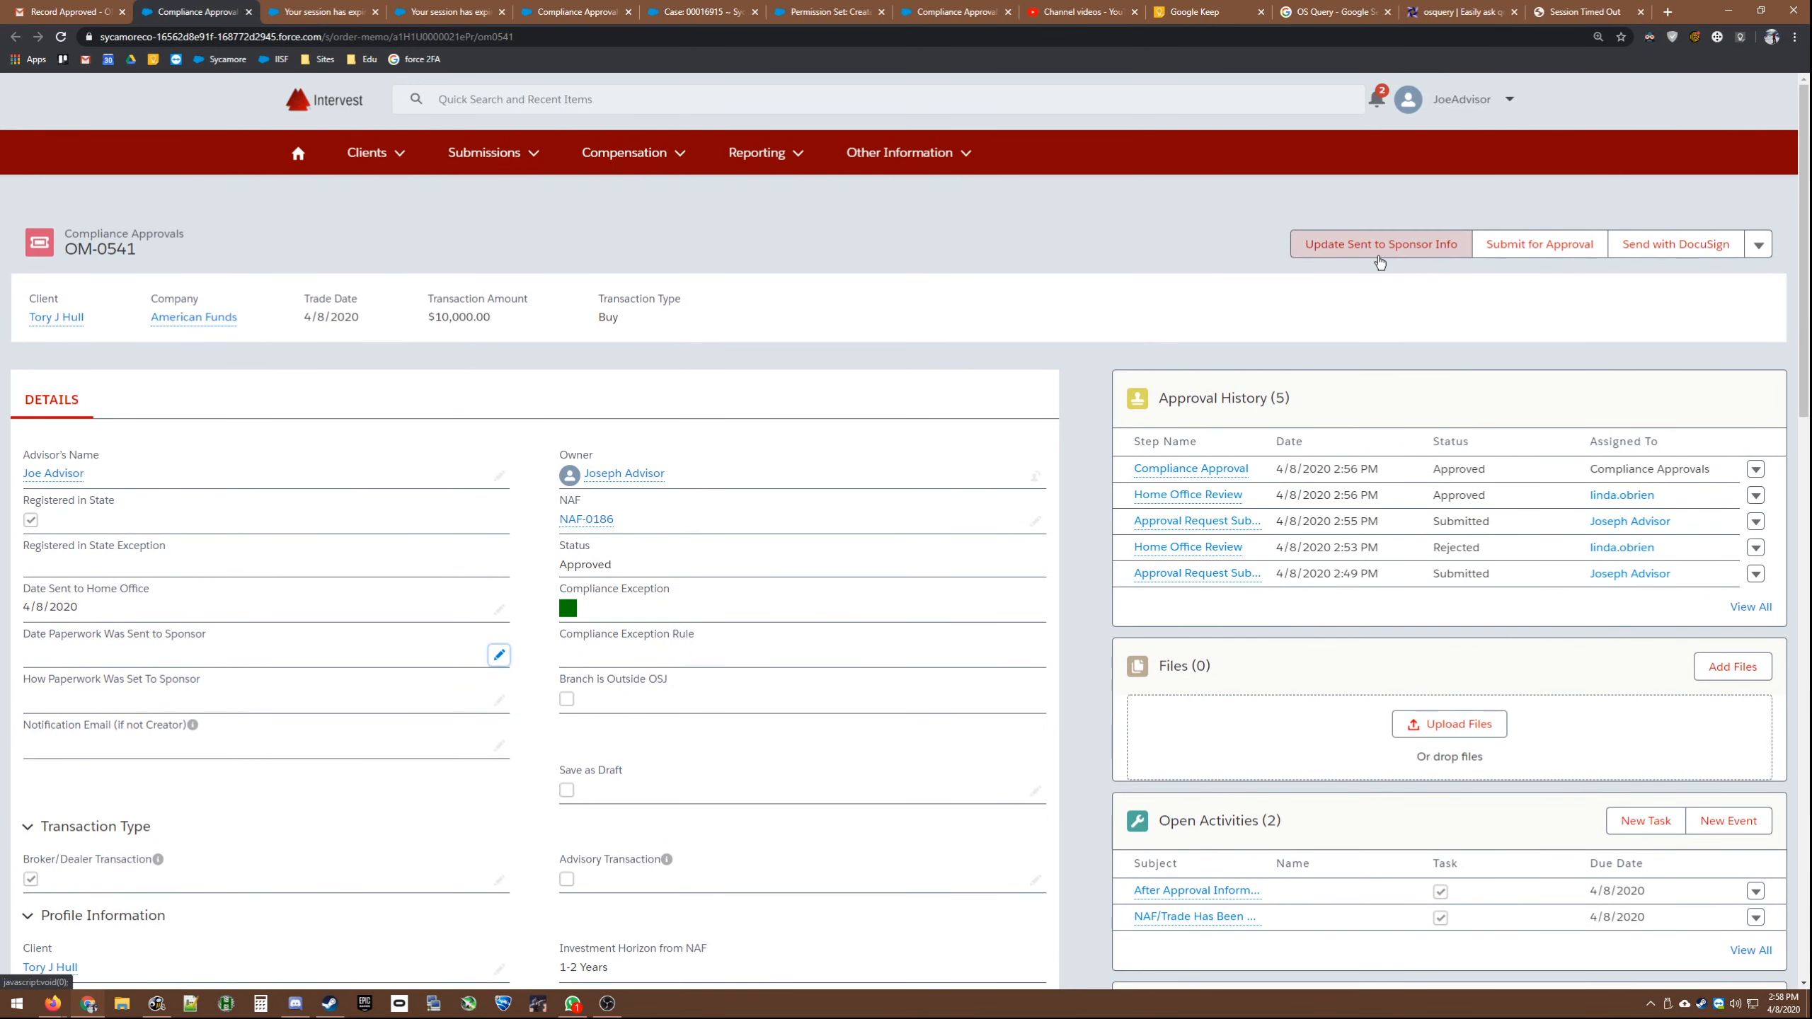
click(1378, 256)
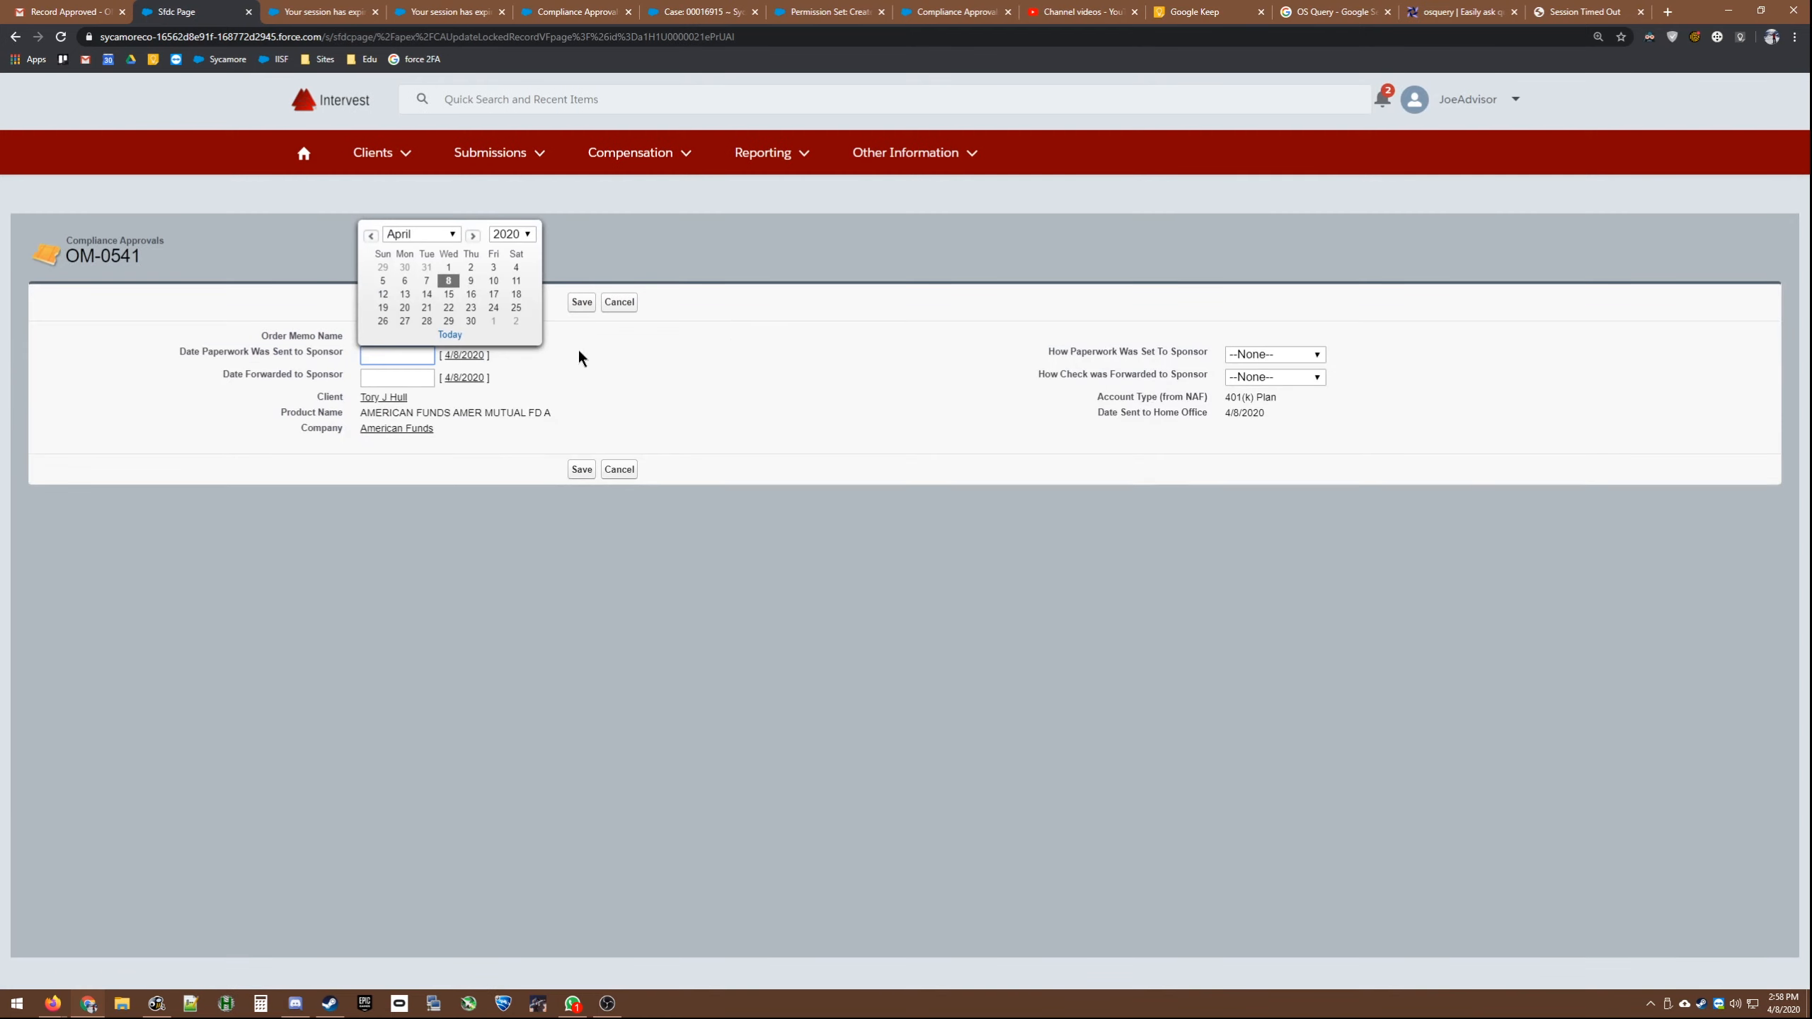
click(456, 288)
click(456, 377)
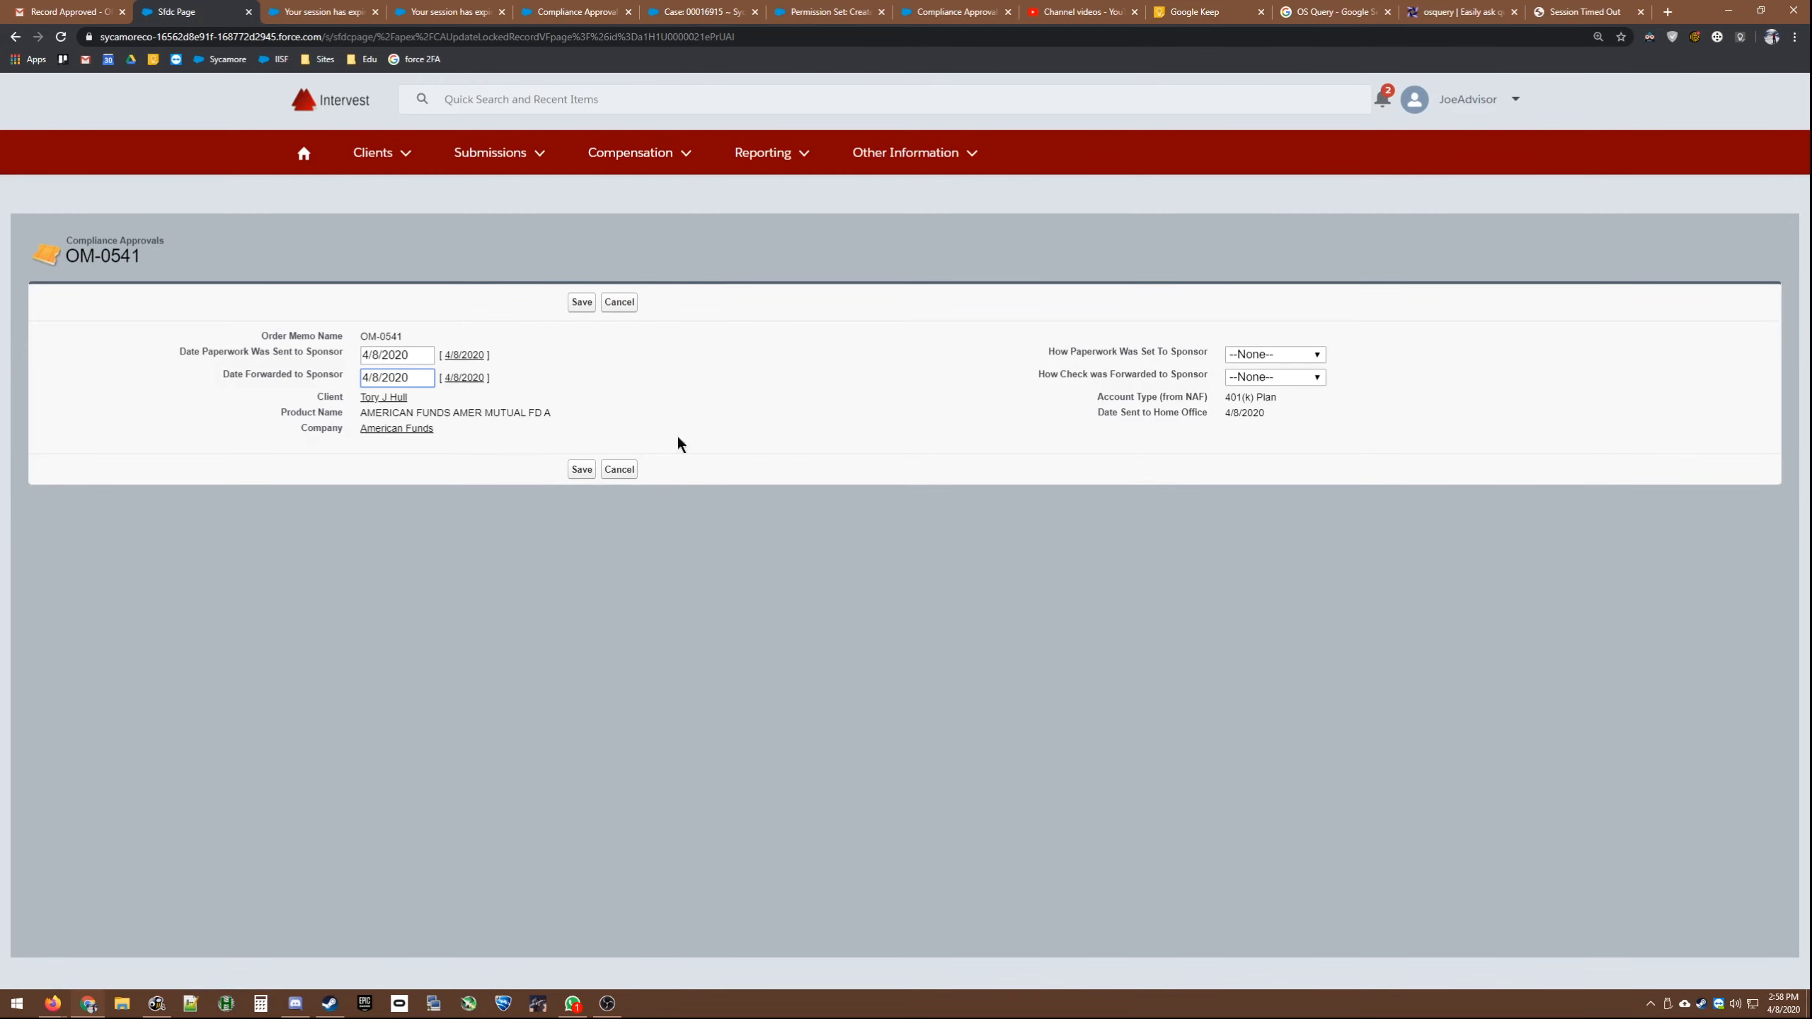
Step: Set the paperwork delivery method to First Class Mail and the check forwarding method to Priority Mail, and save
click(1248, 356)
click(1279, 388)
click(1277, 378)
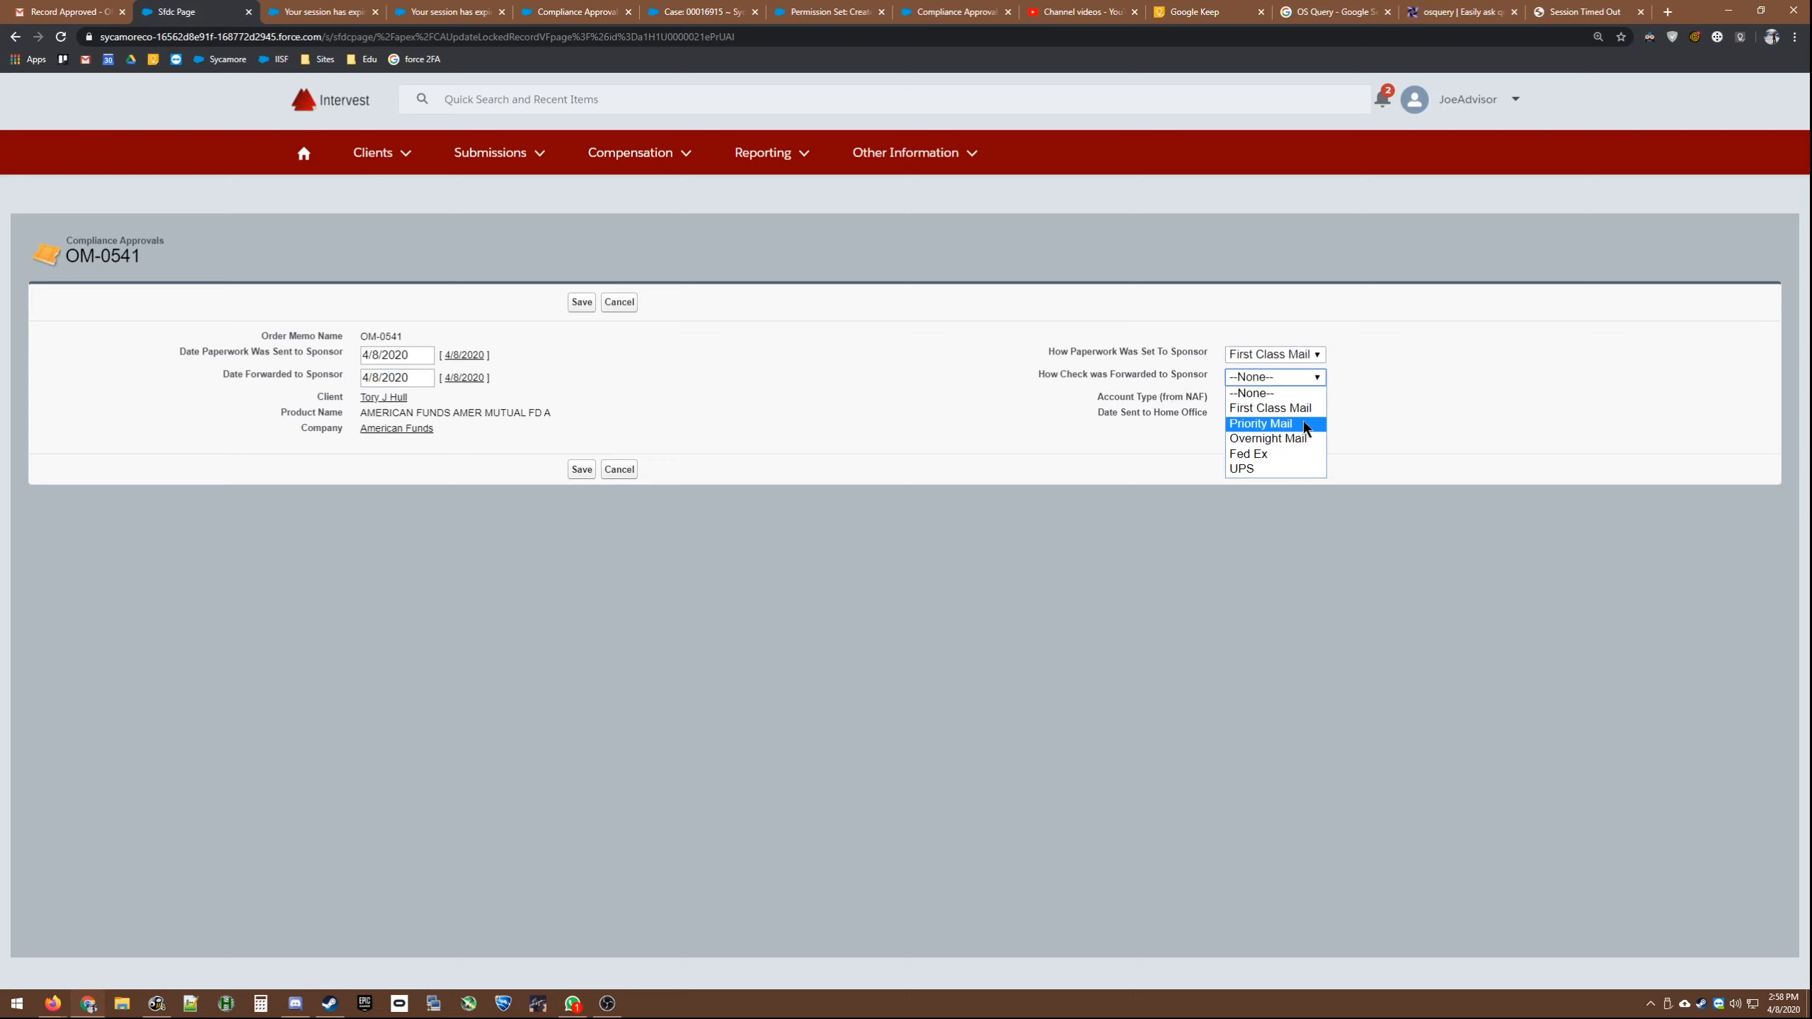
click(1302, 423)
click(1305, 353)
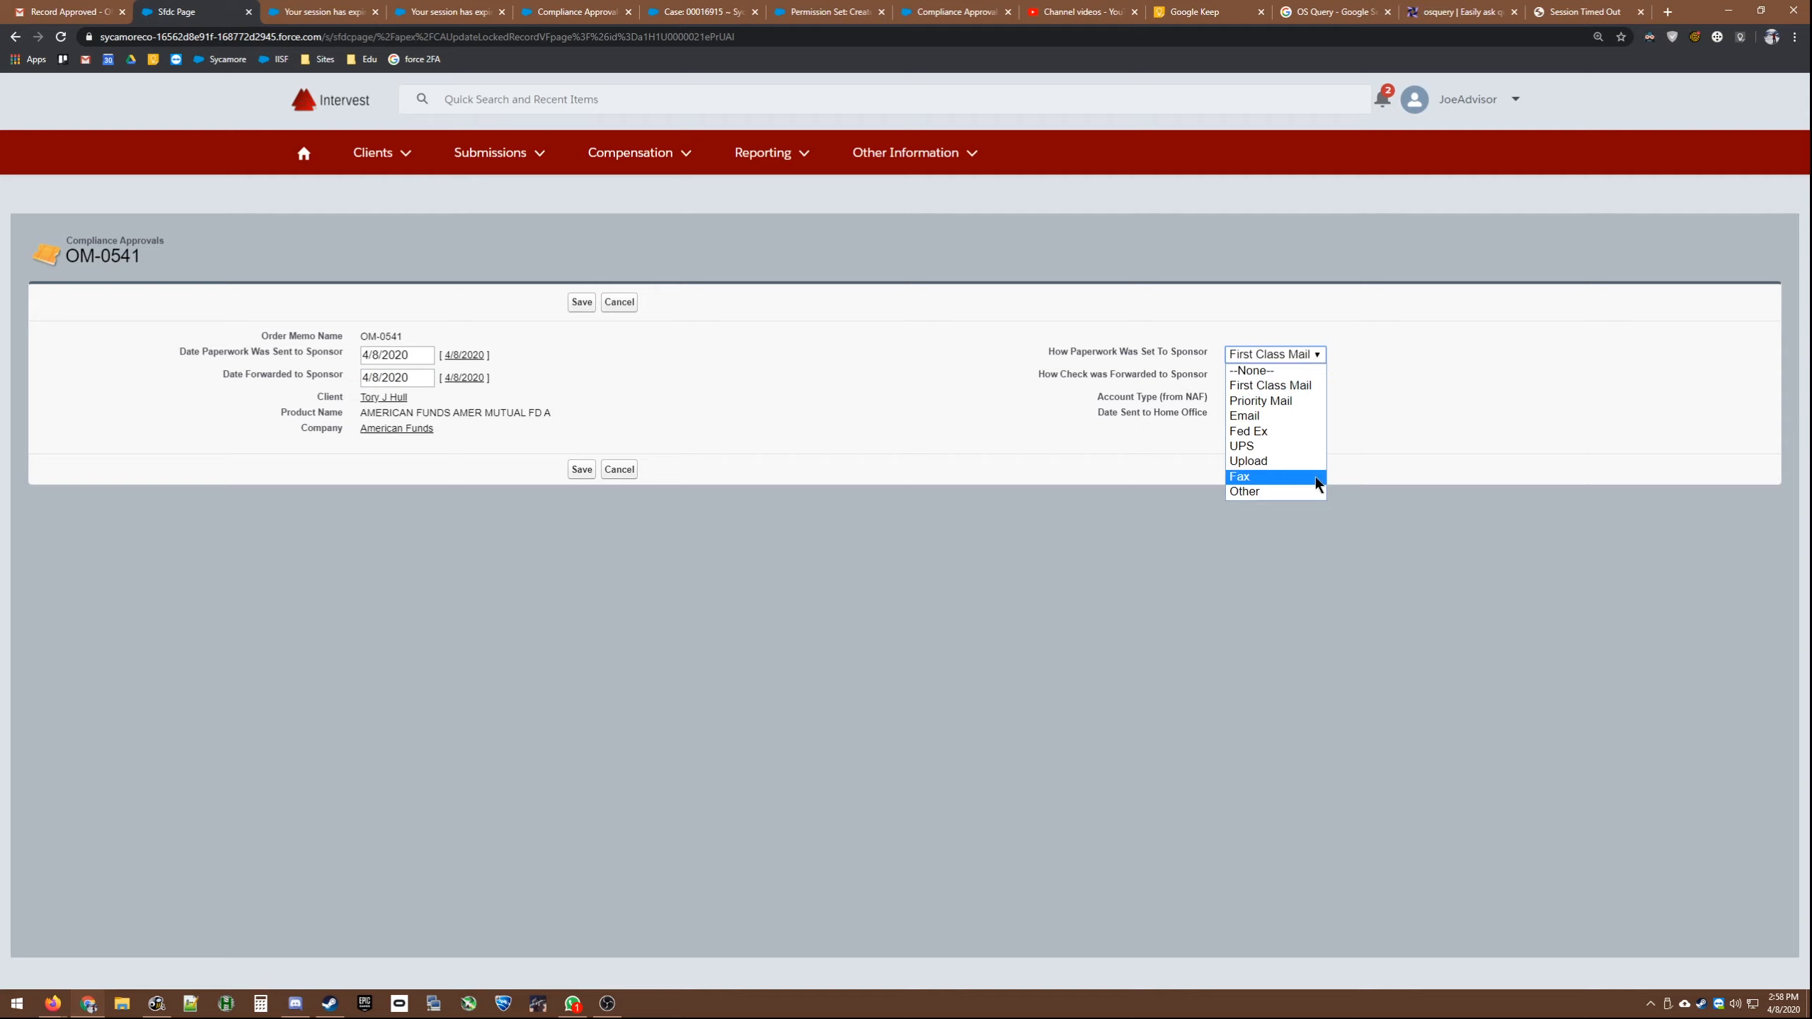
click(1354, 445)
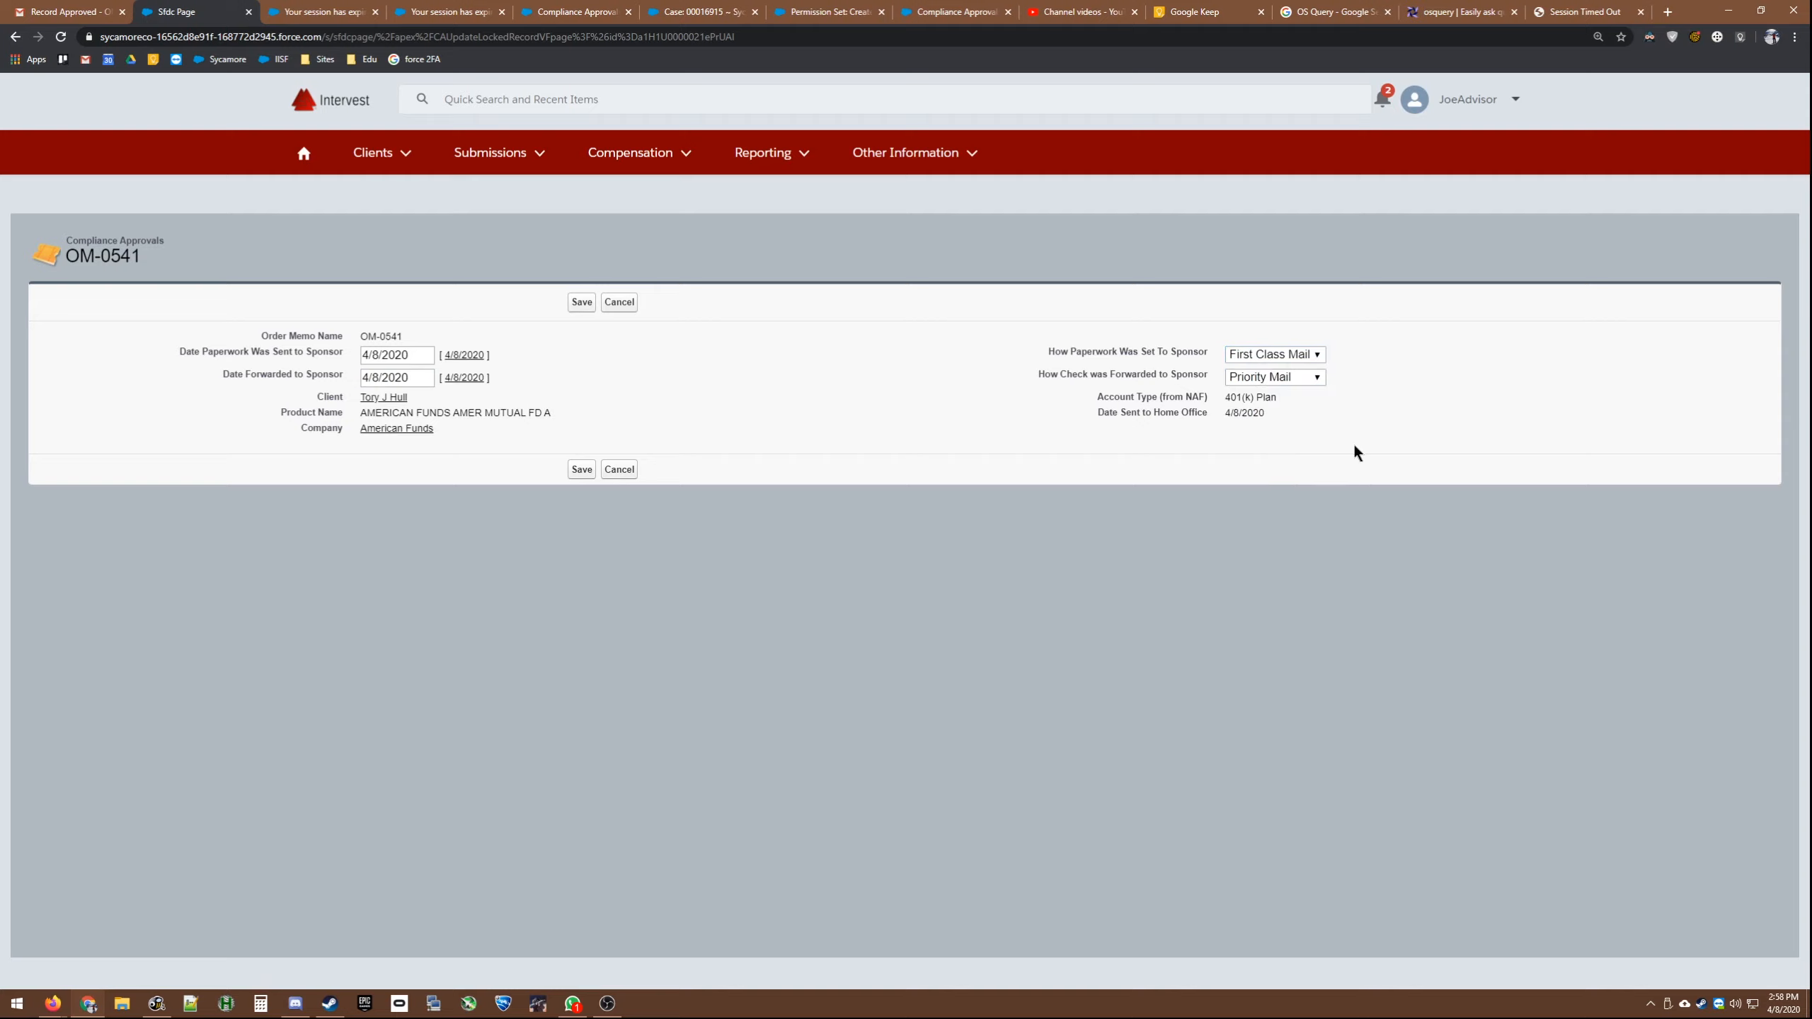
click(581, 471)
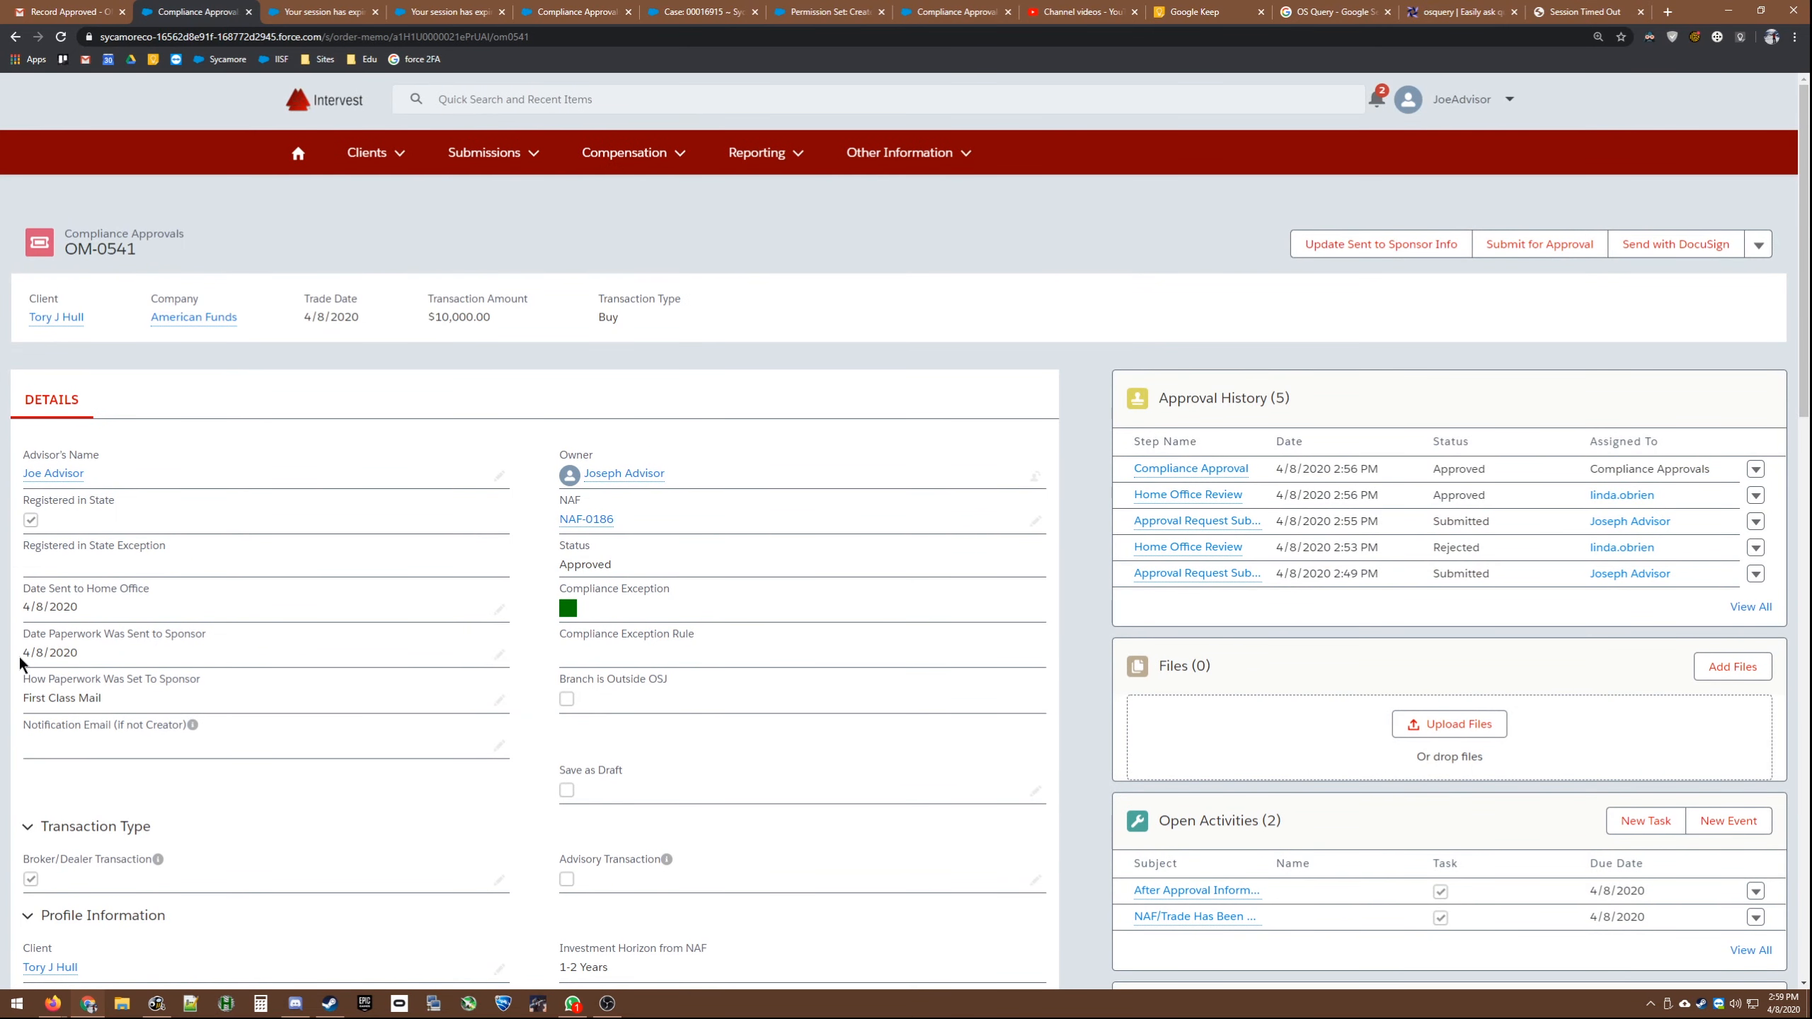
Step: Examine the approved record's paperwork sent date and its Transaction Amount in the investment details
drag(21, 656, 90, 648)
click(106, 654)
scroll(860, 422, down, 7)
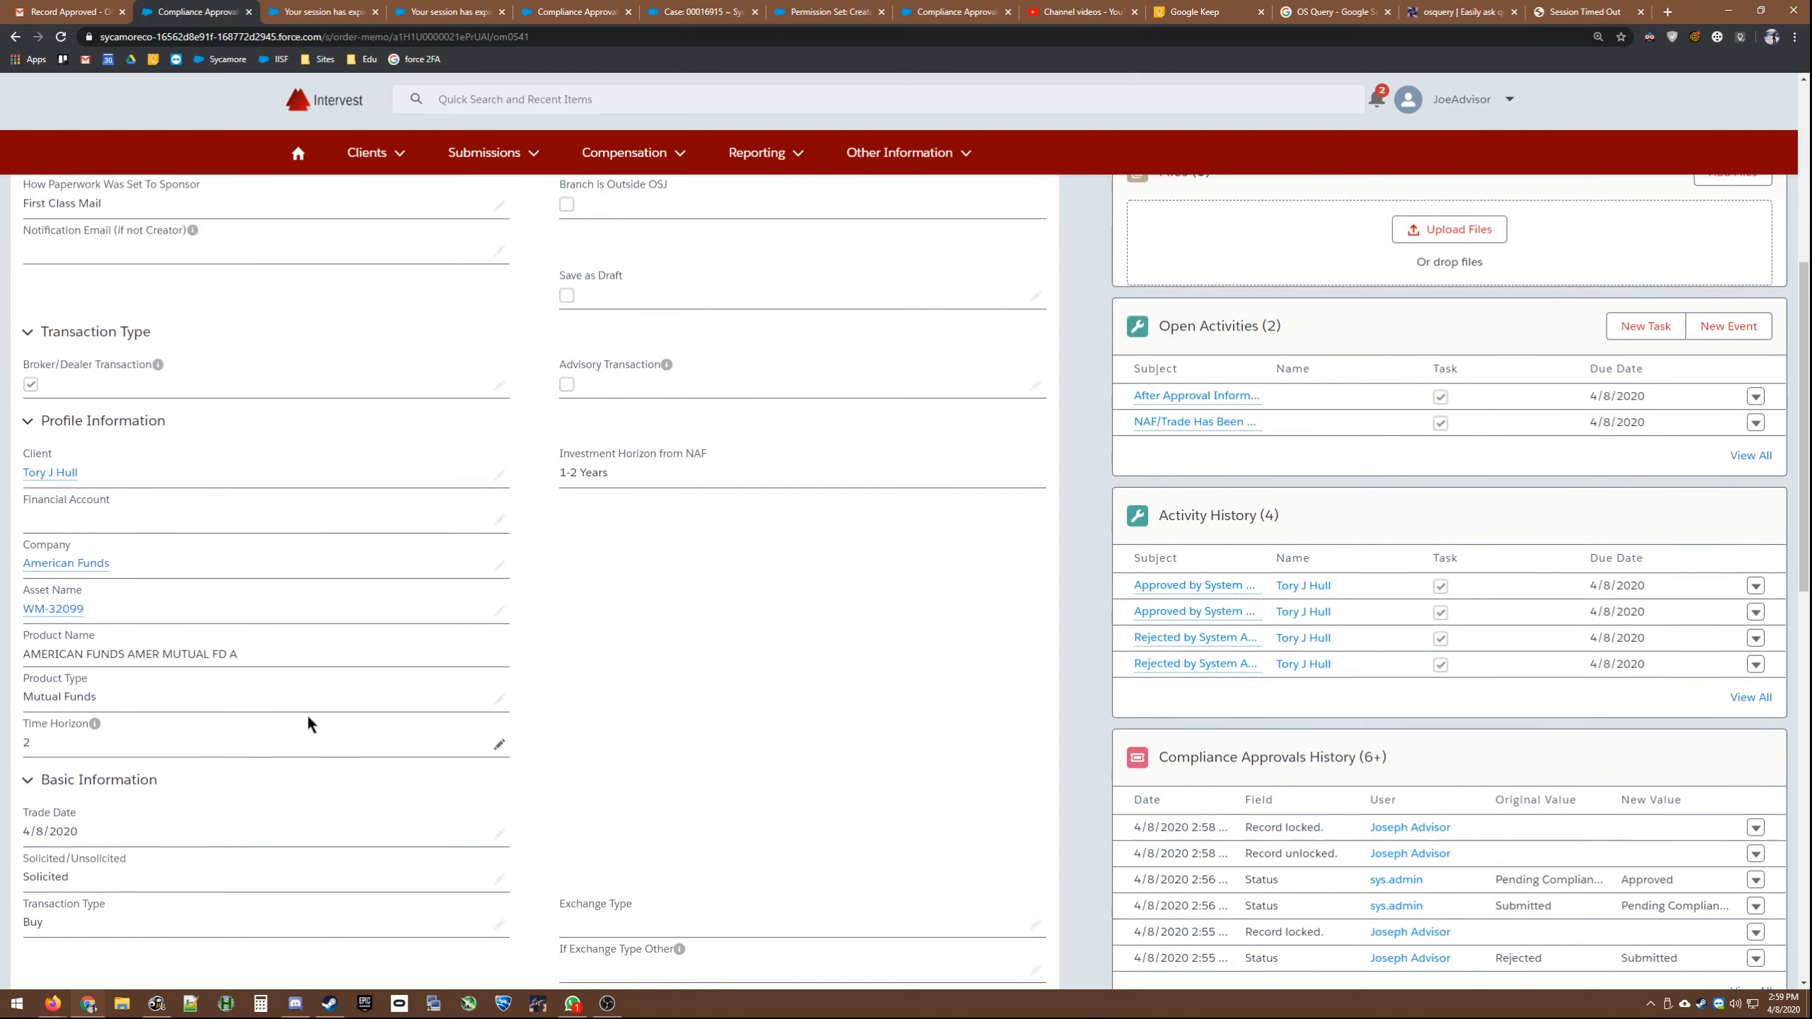
scroll(308, 722, down, 7)
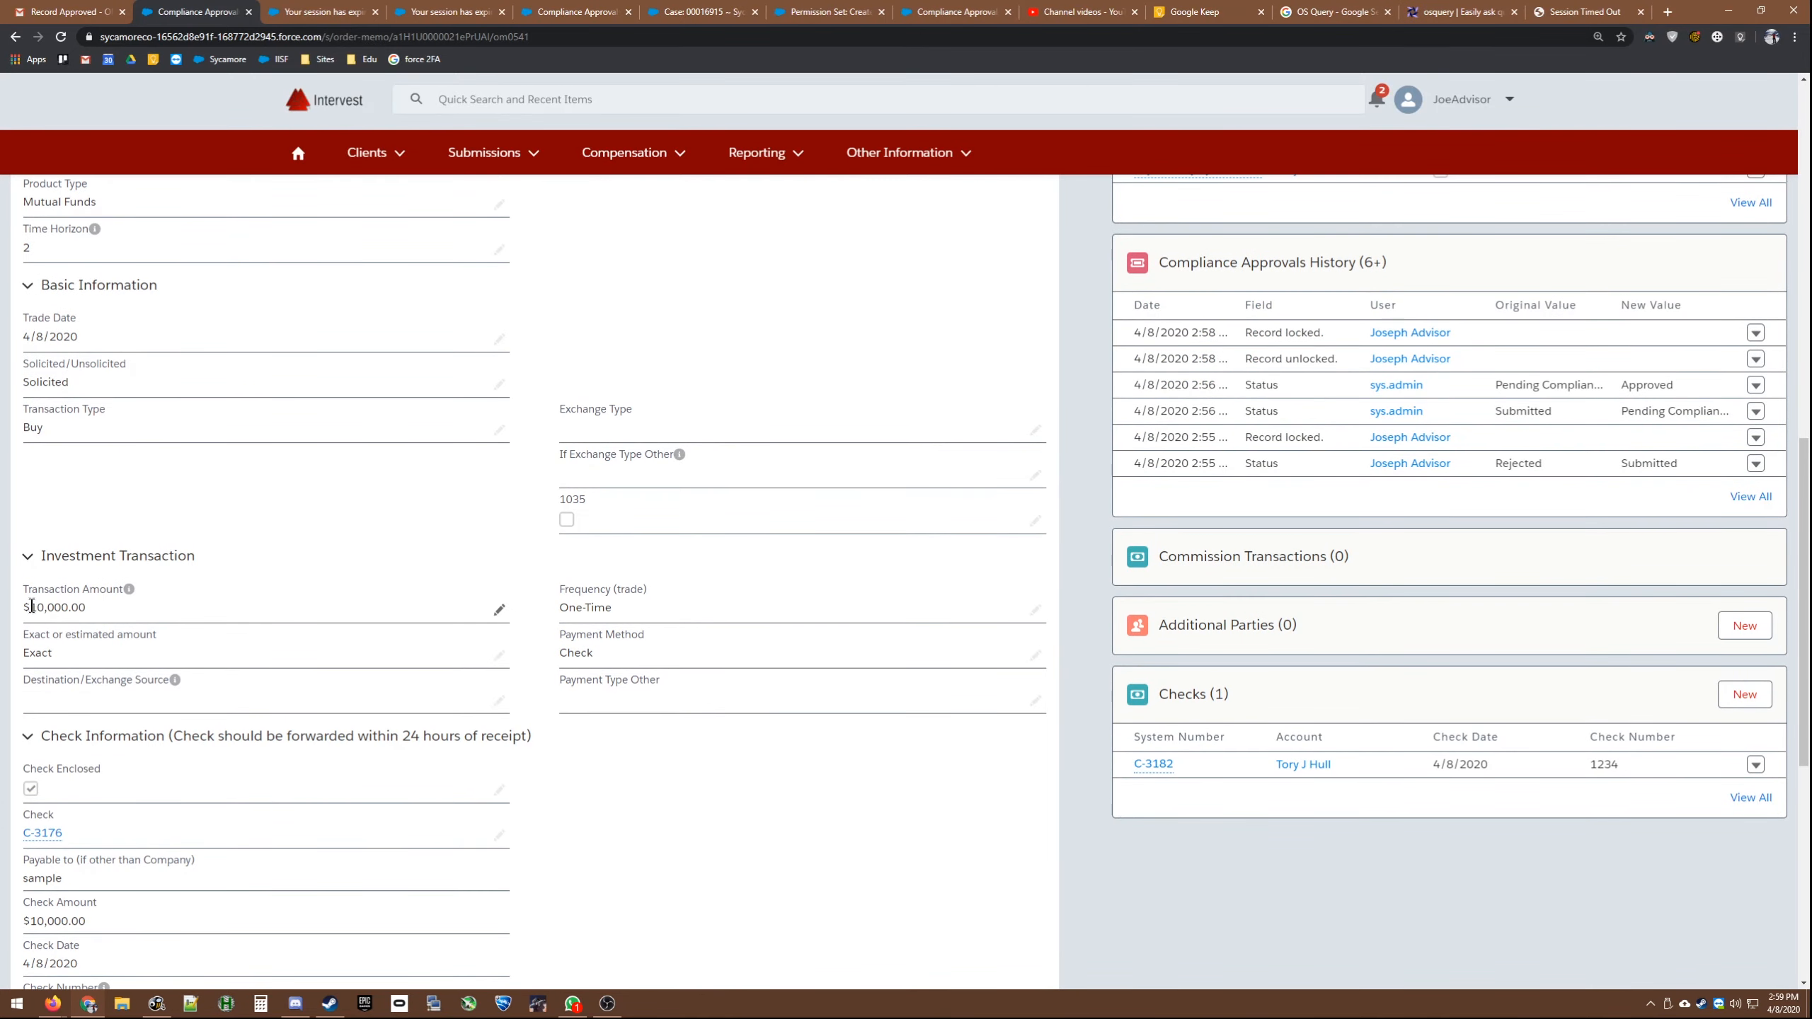
drag(31, 606, 44, 605)
Step: Clone the approved trade blotter record and set the copy's Transaction Amount to $5,000
scroll(542, 671, up, 12)
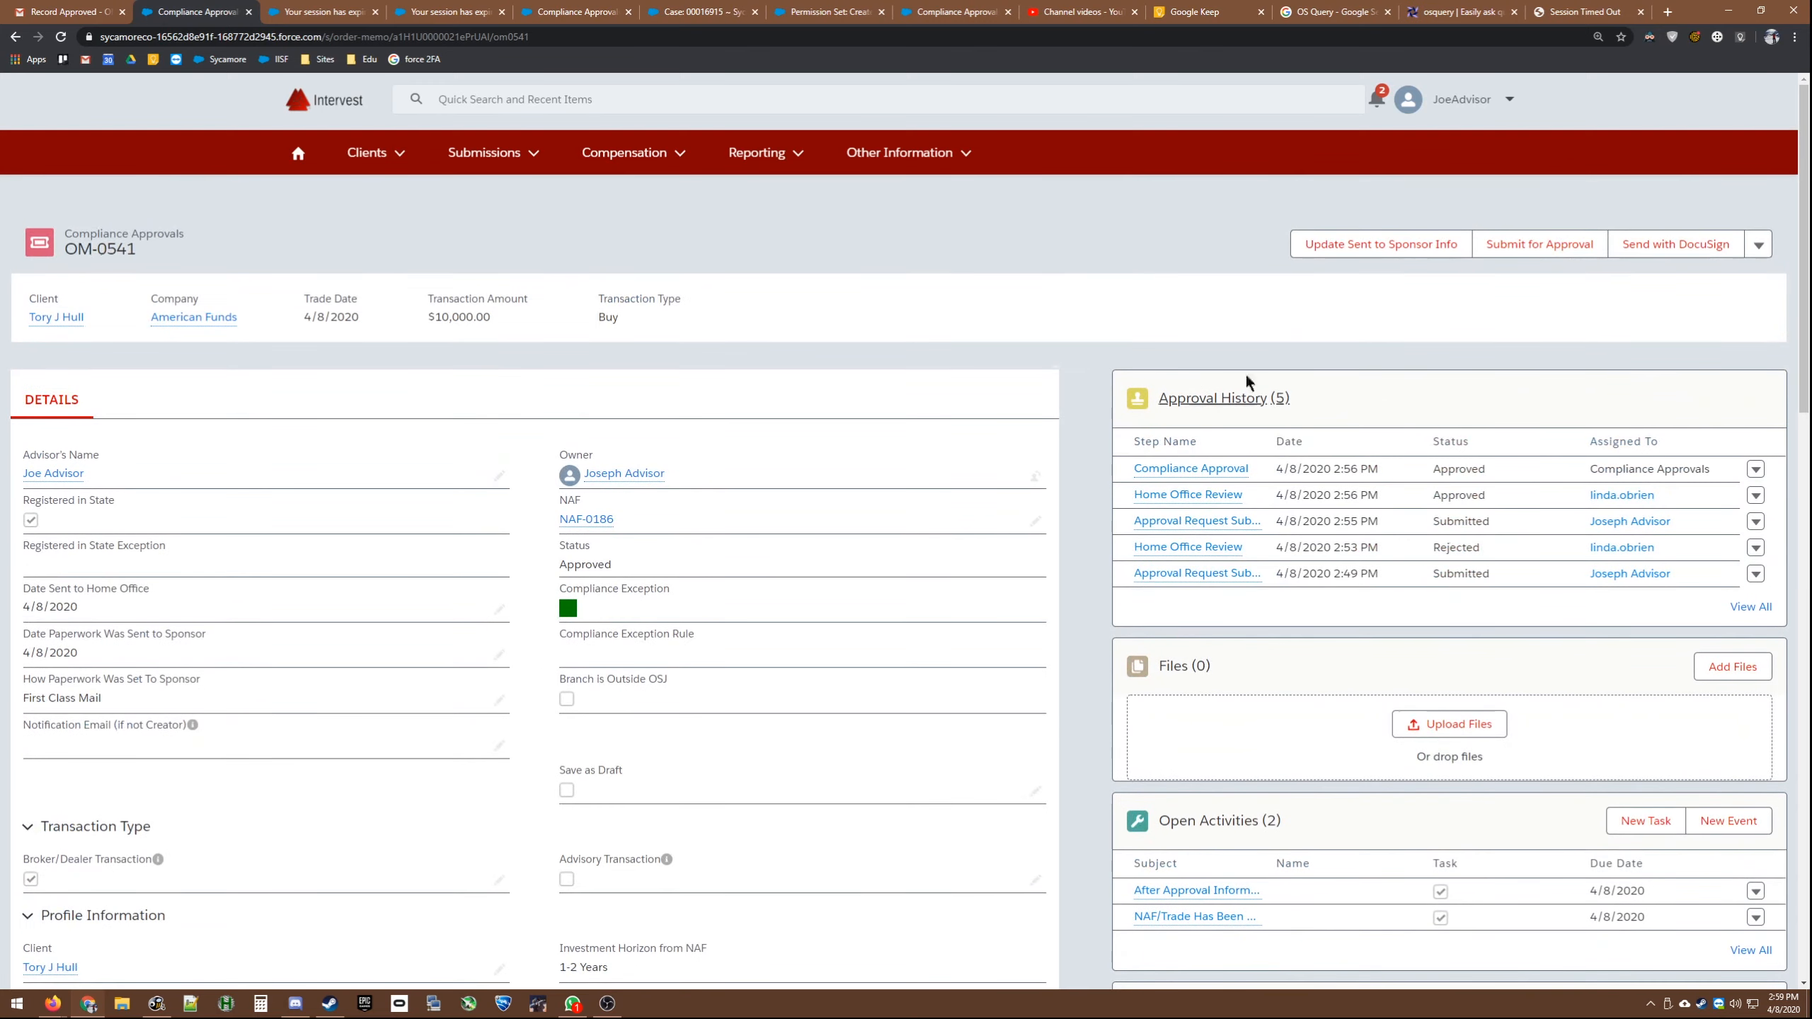
click(1758, 247)
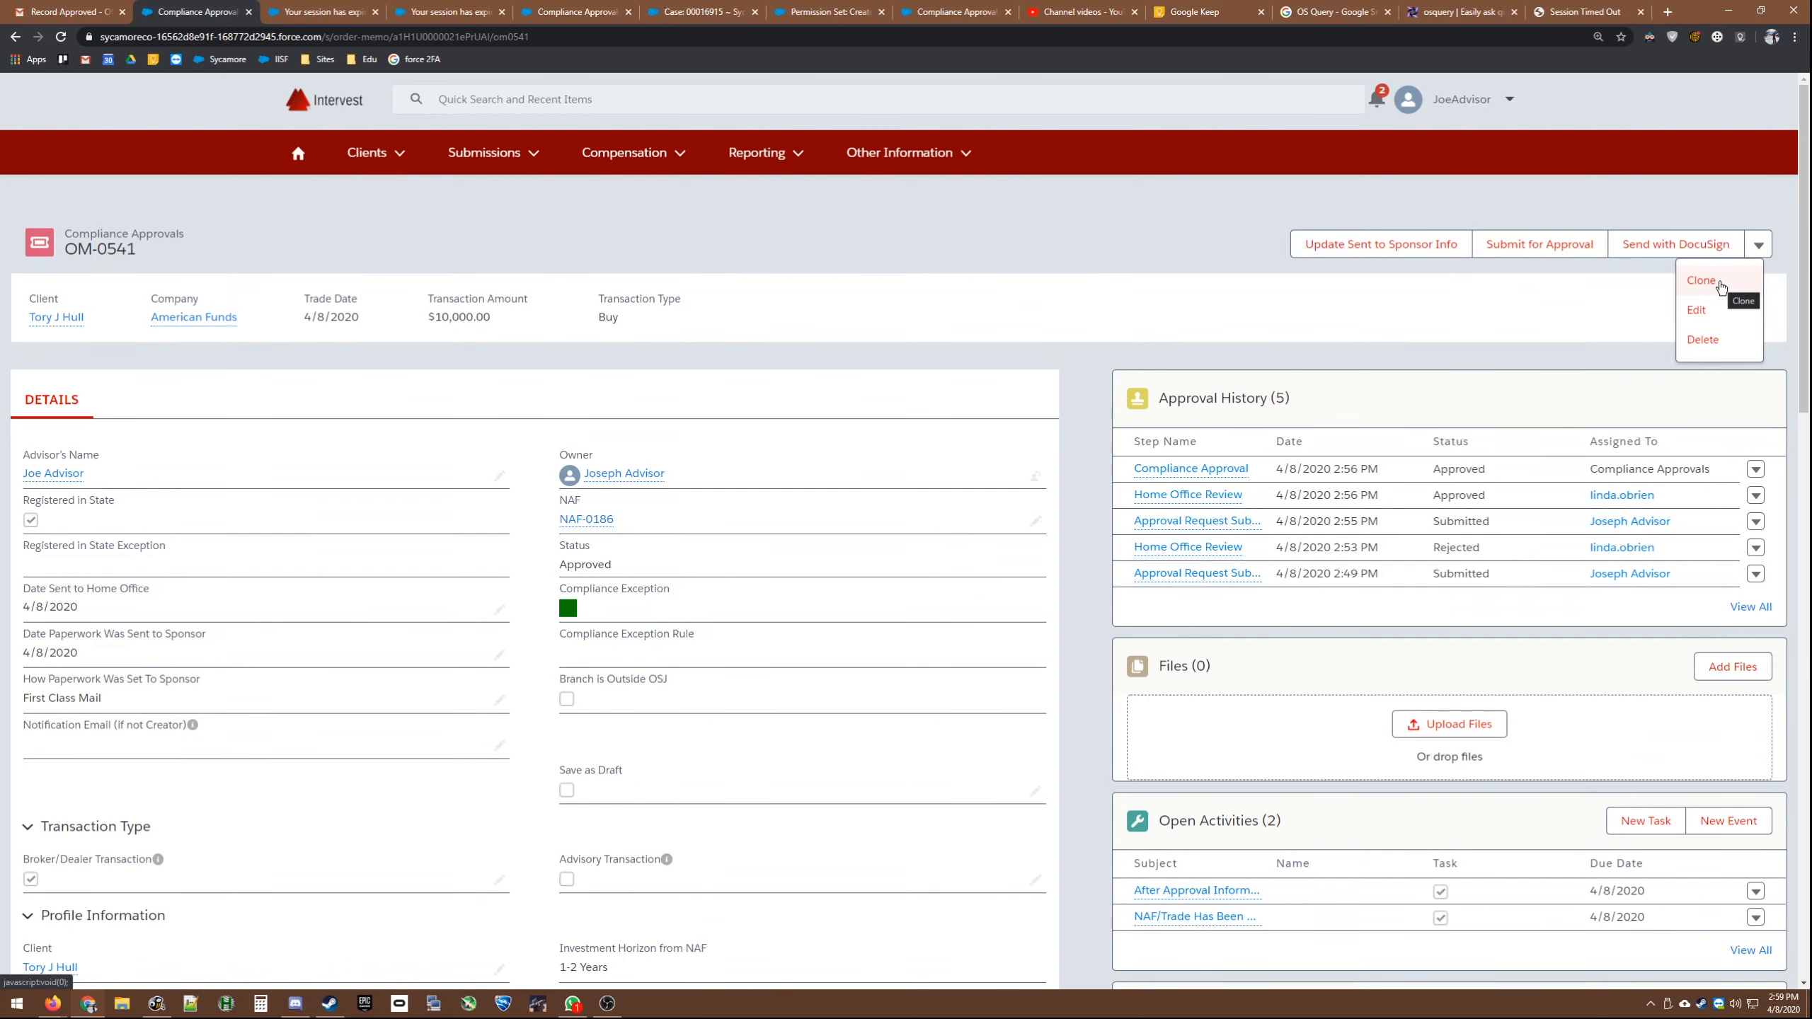
click(1713, 283)
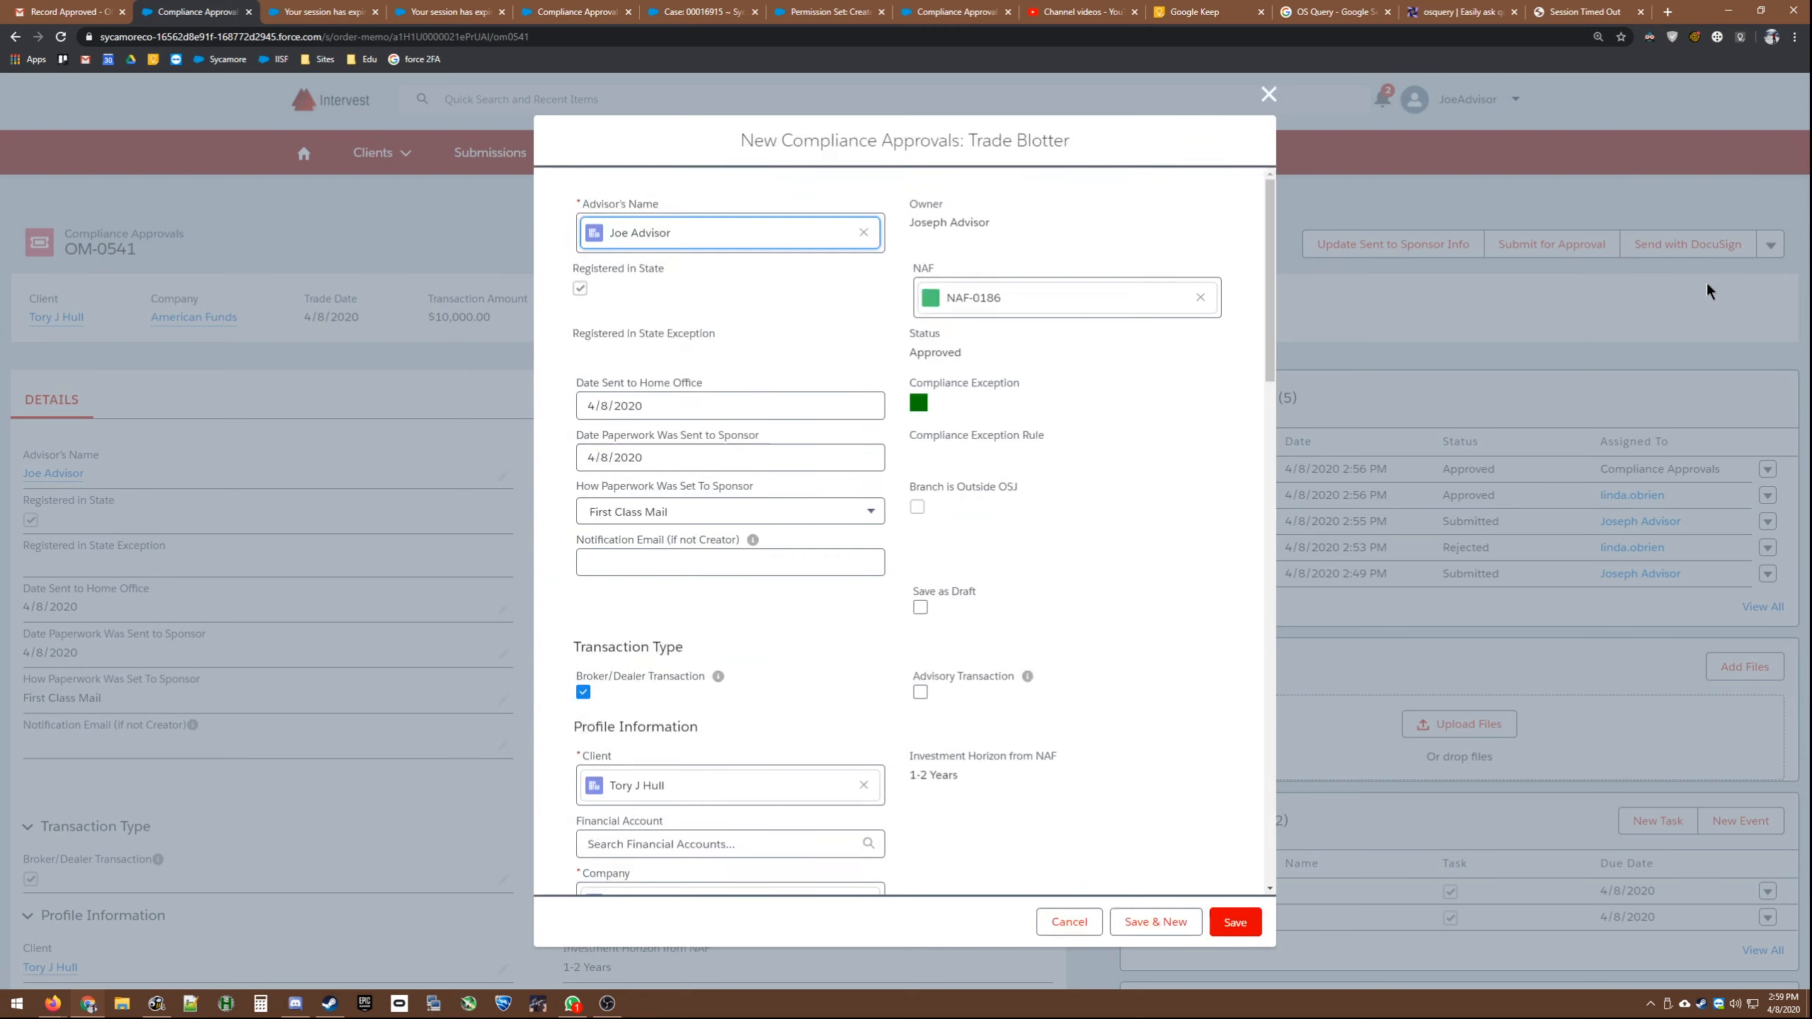
scroll(1107, 600, down, 7)
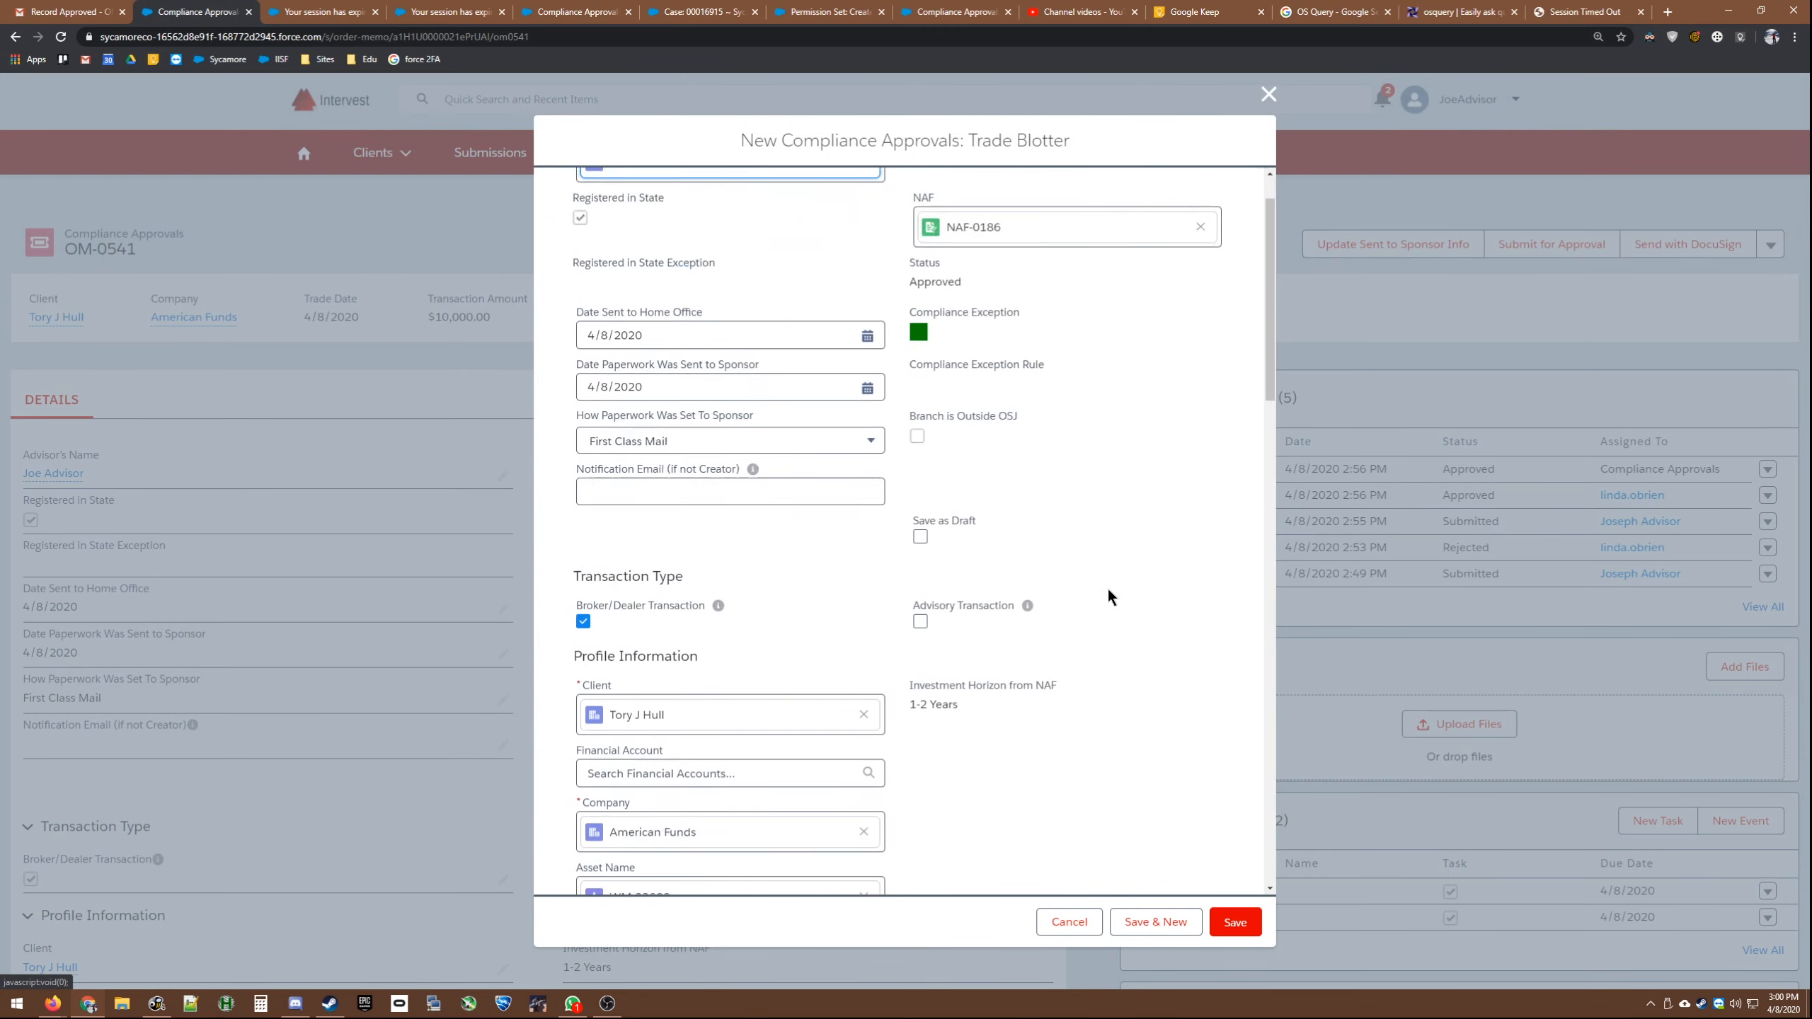
scroll(1042, 642, down, 5)
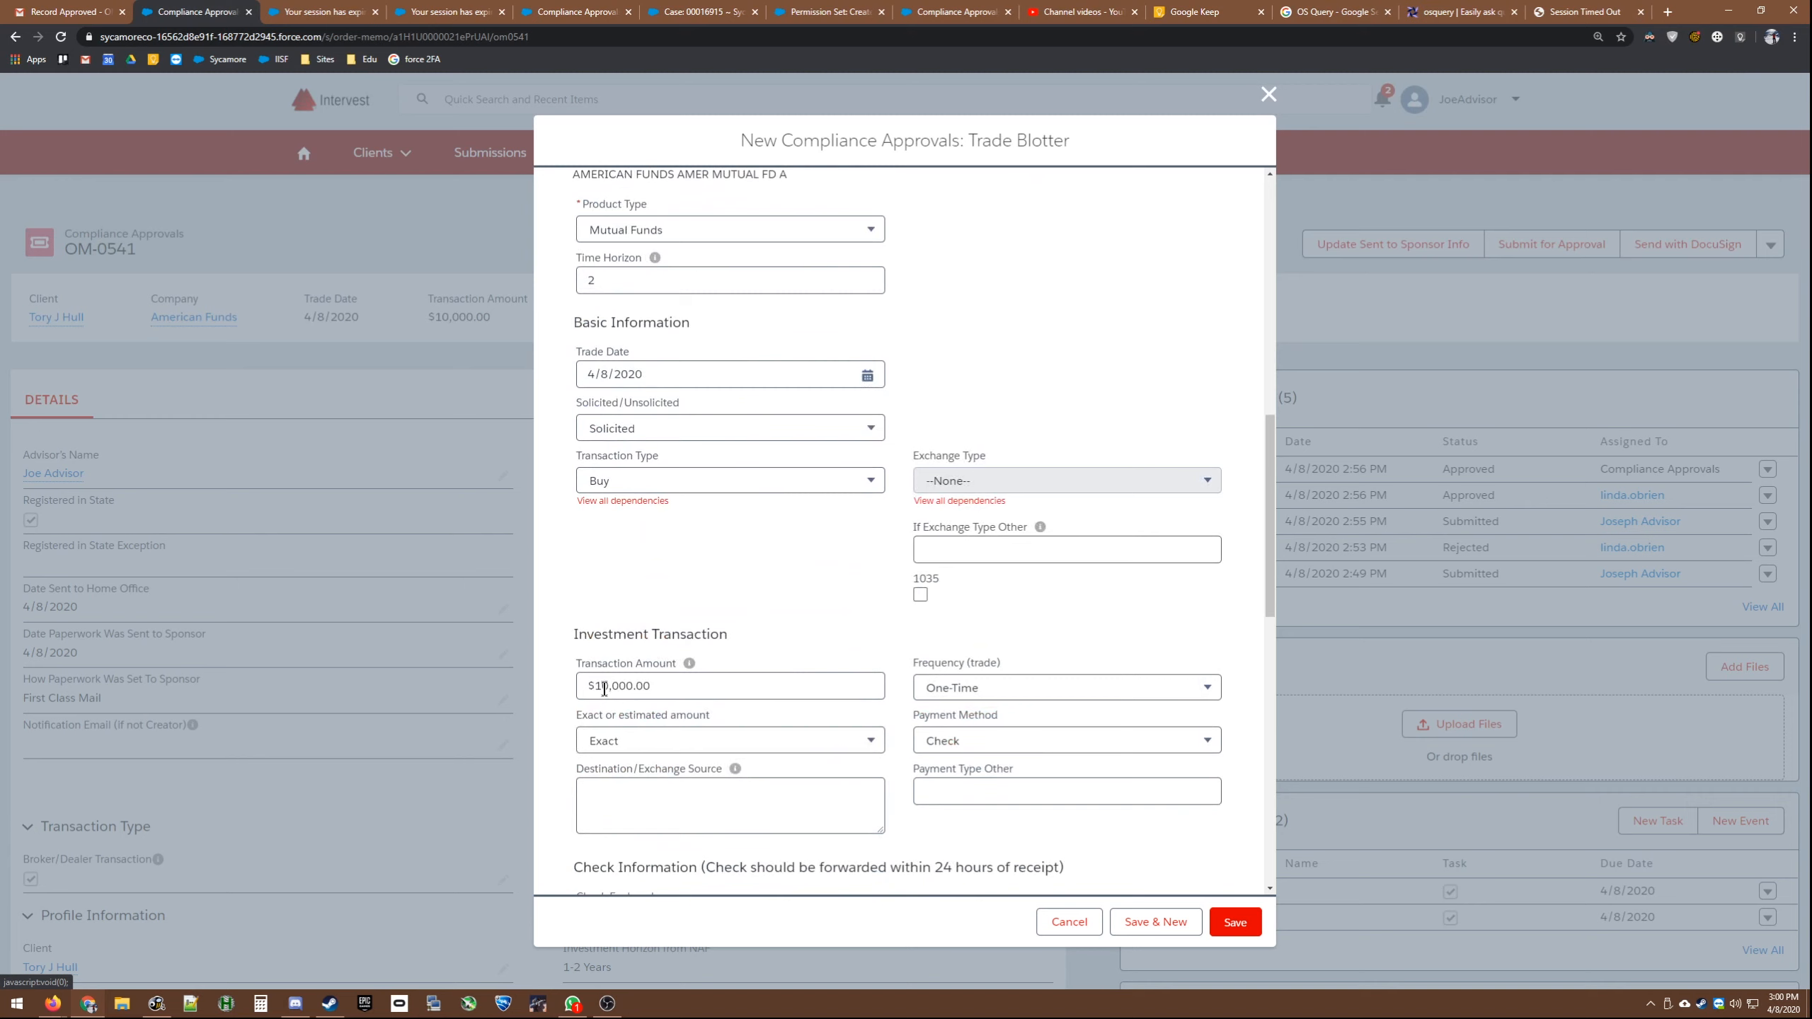
drag(609, 689, 708, 687)
text(5)
click(663, 611)
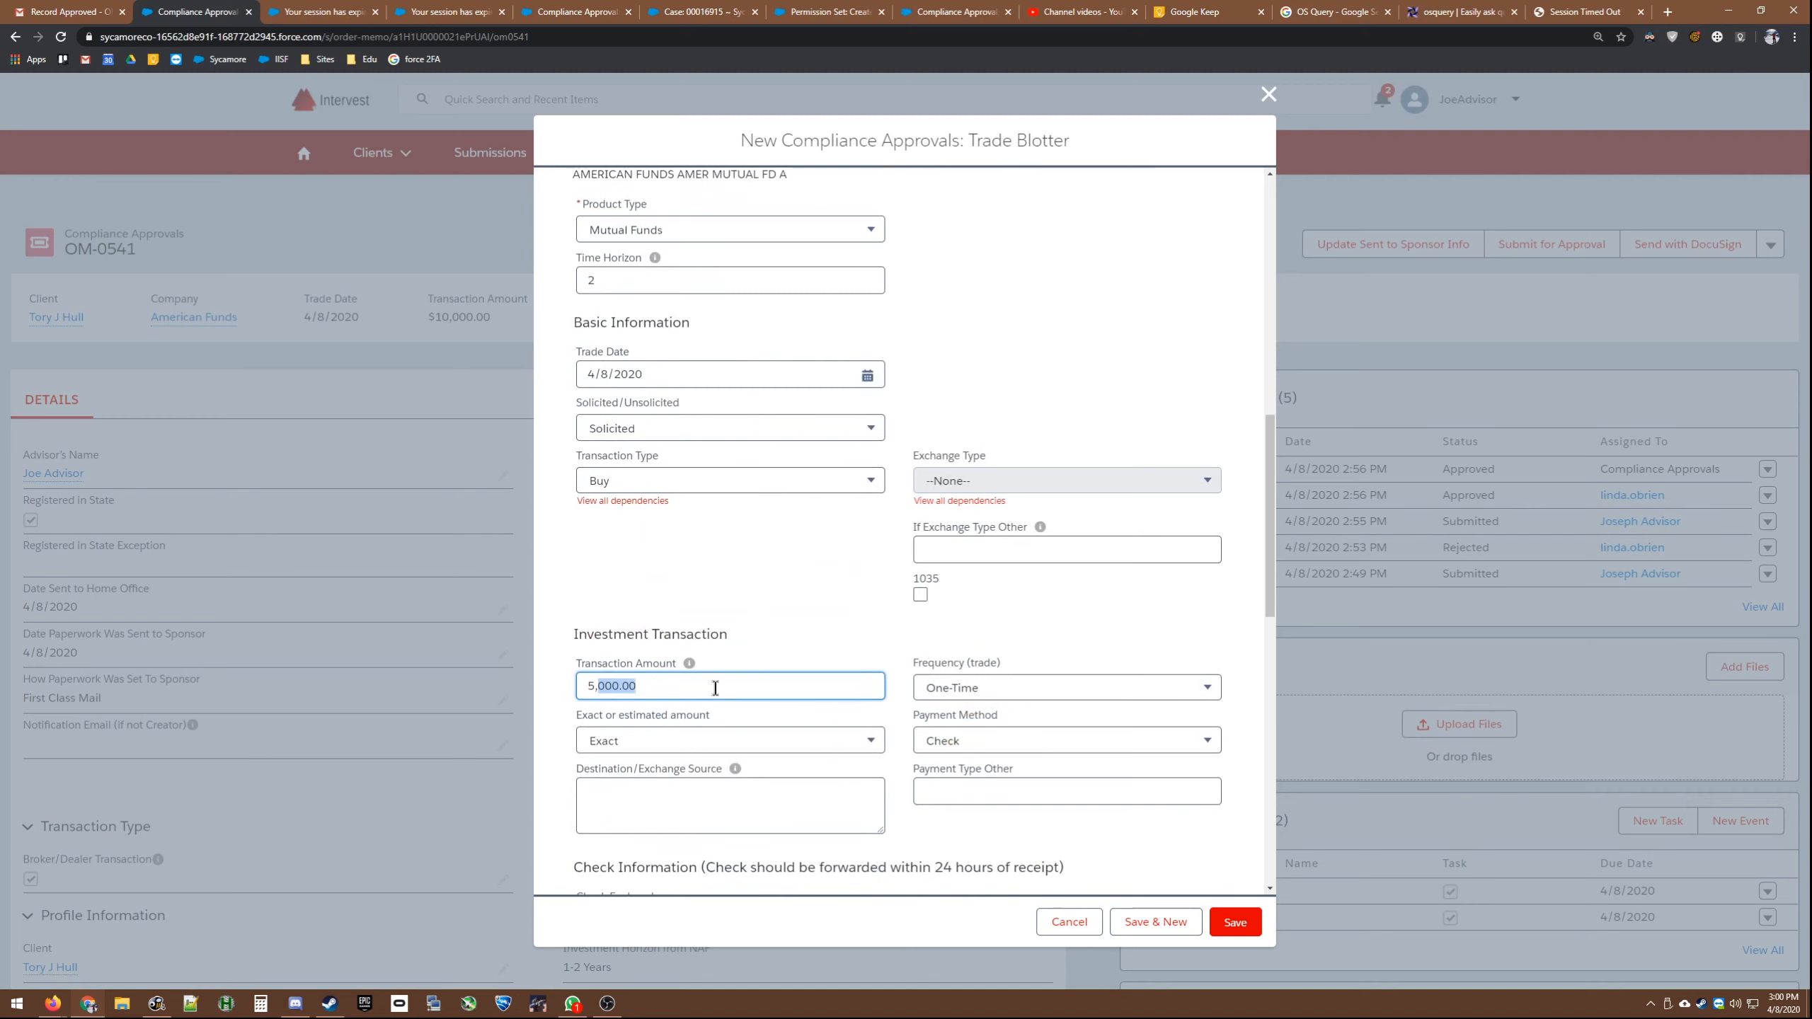
key(BackSpace)
text(k)
click(759, 619)
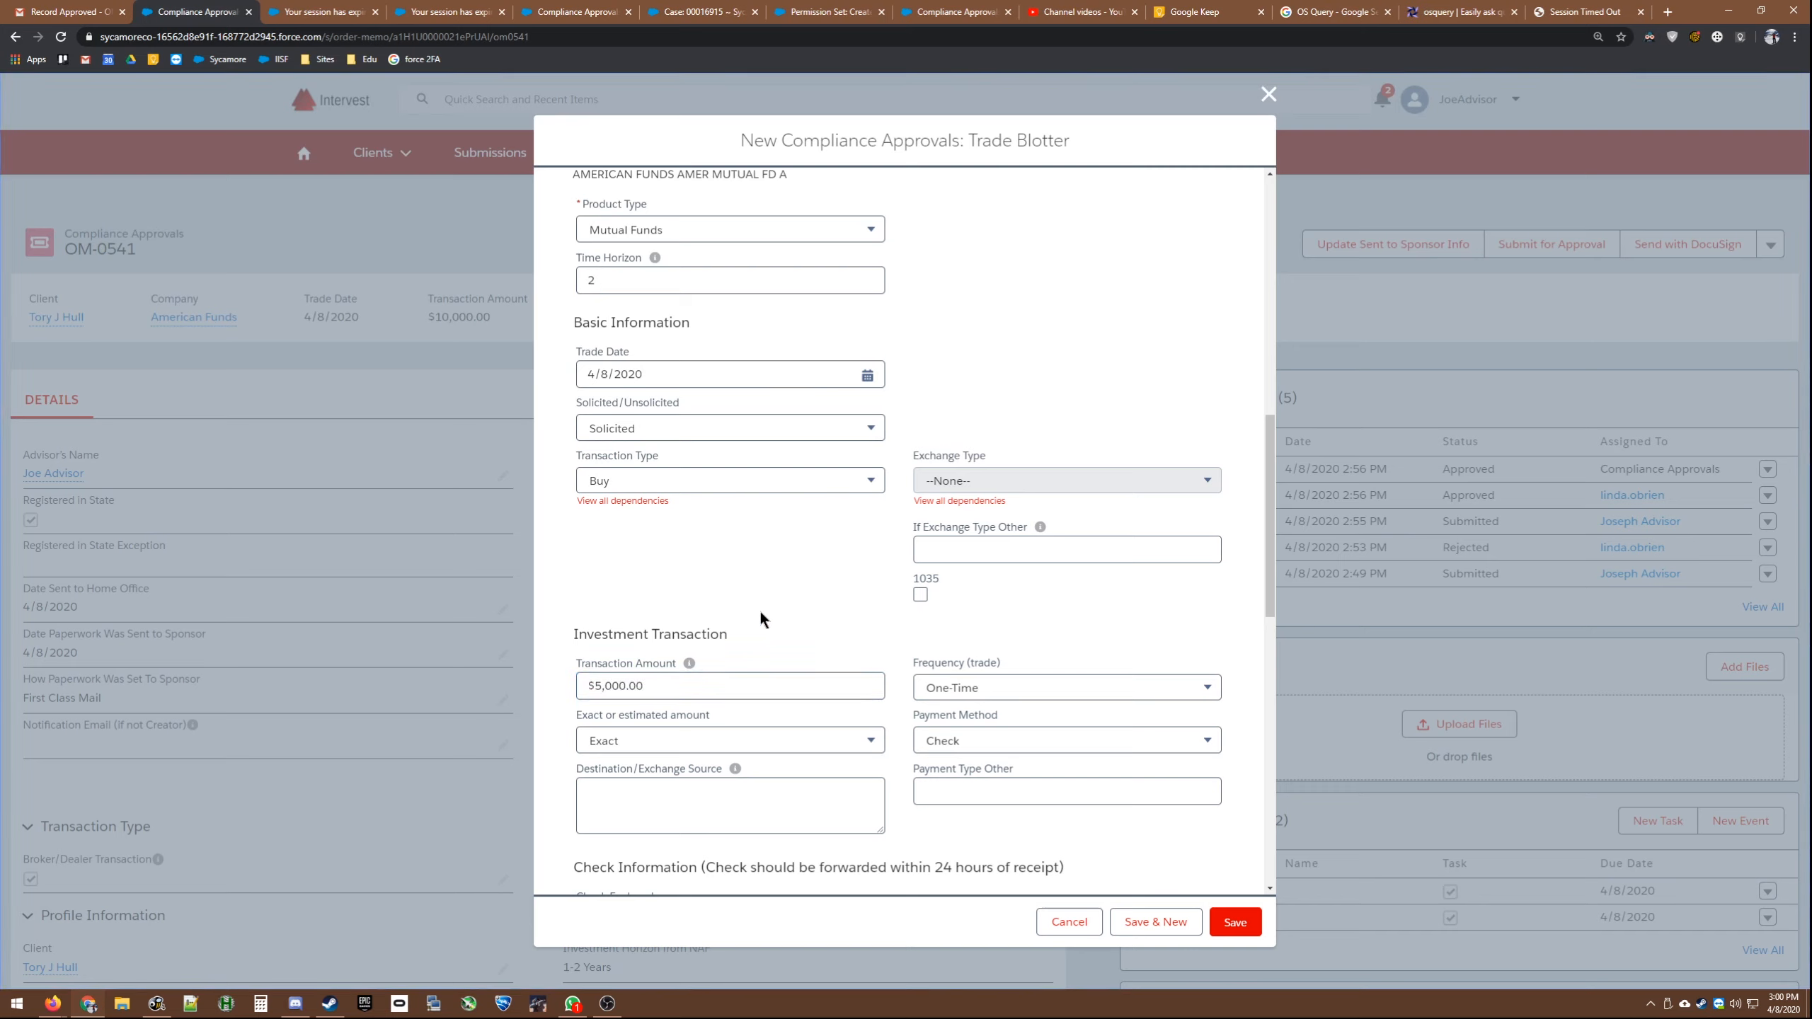
Step: Replace the clone's Asset Name with American Funds 2045 Target Date-A (WM-34425) and save the new trade blotter record
scroll(866, 582, up, 2)
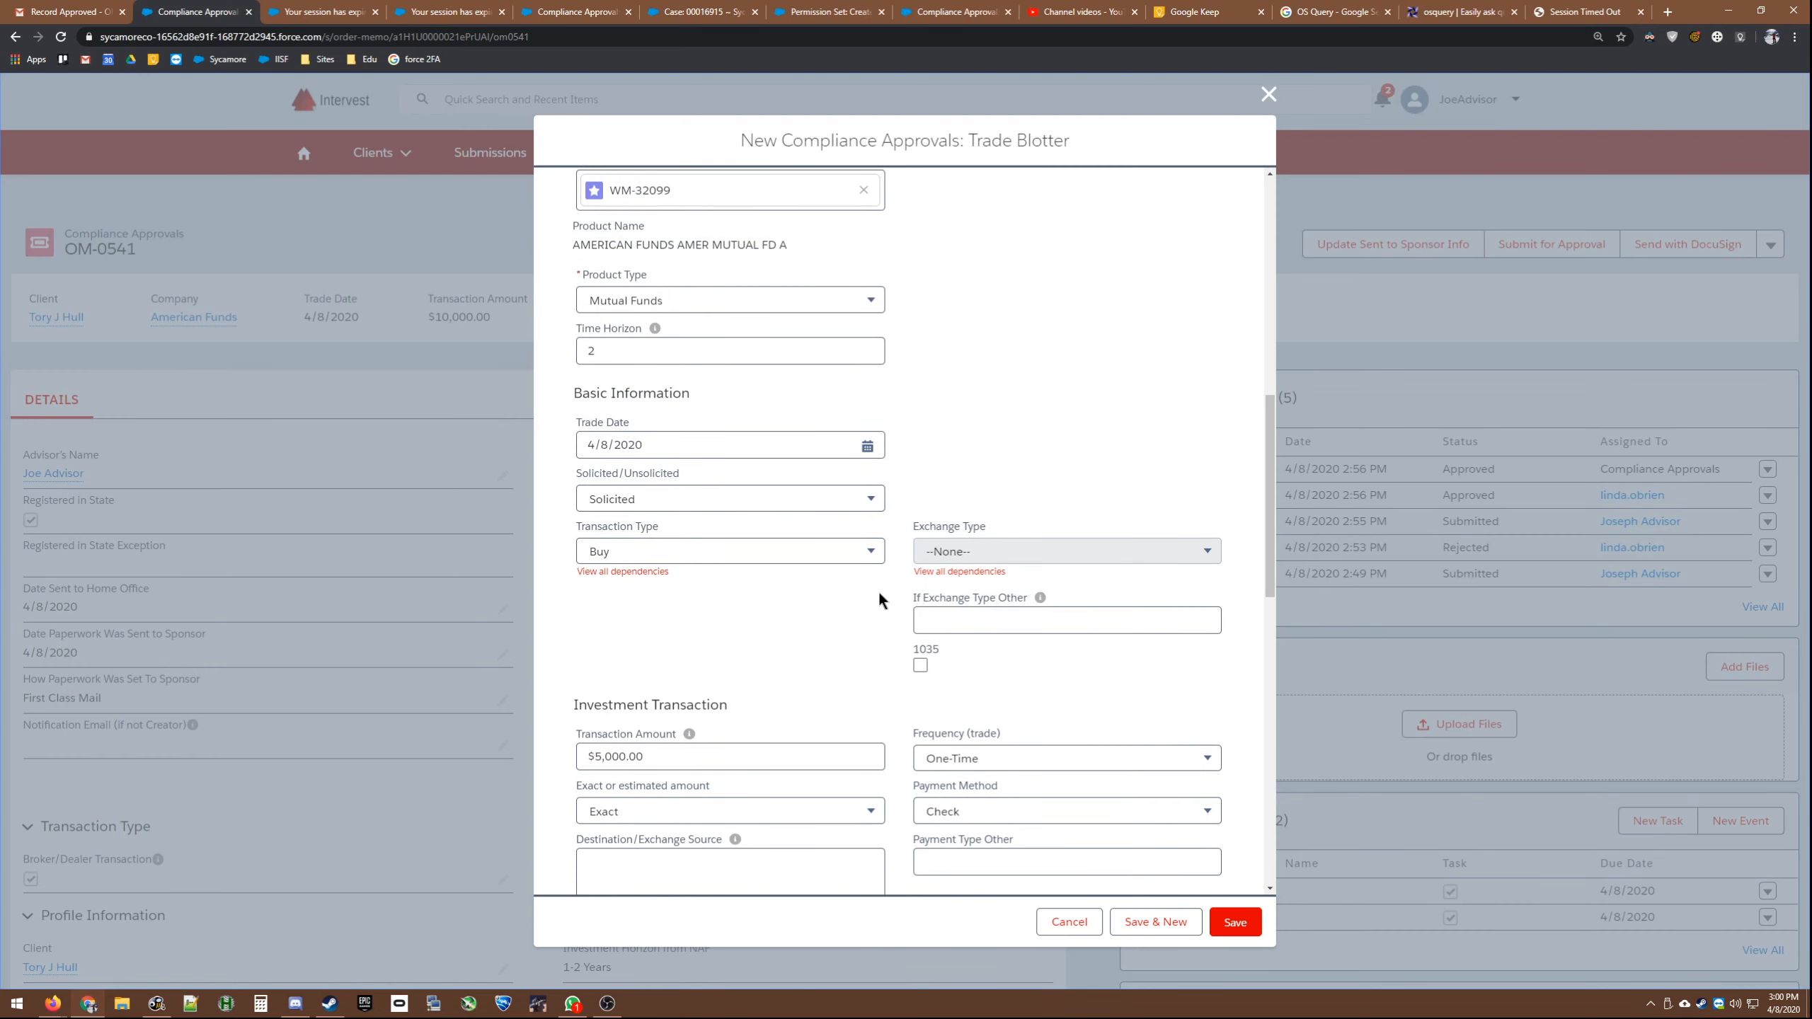
scroll(884, 400, up, 1)
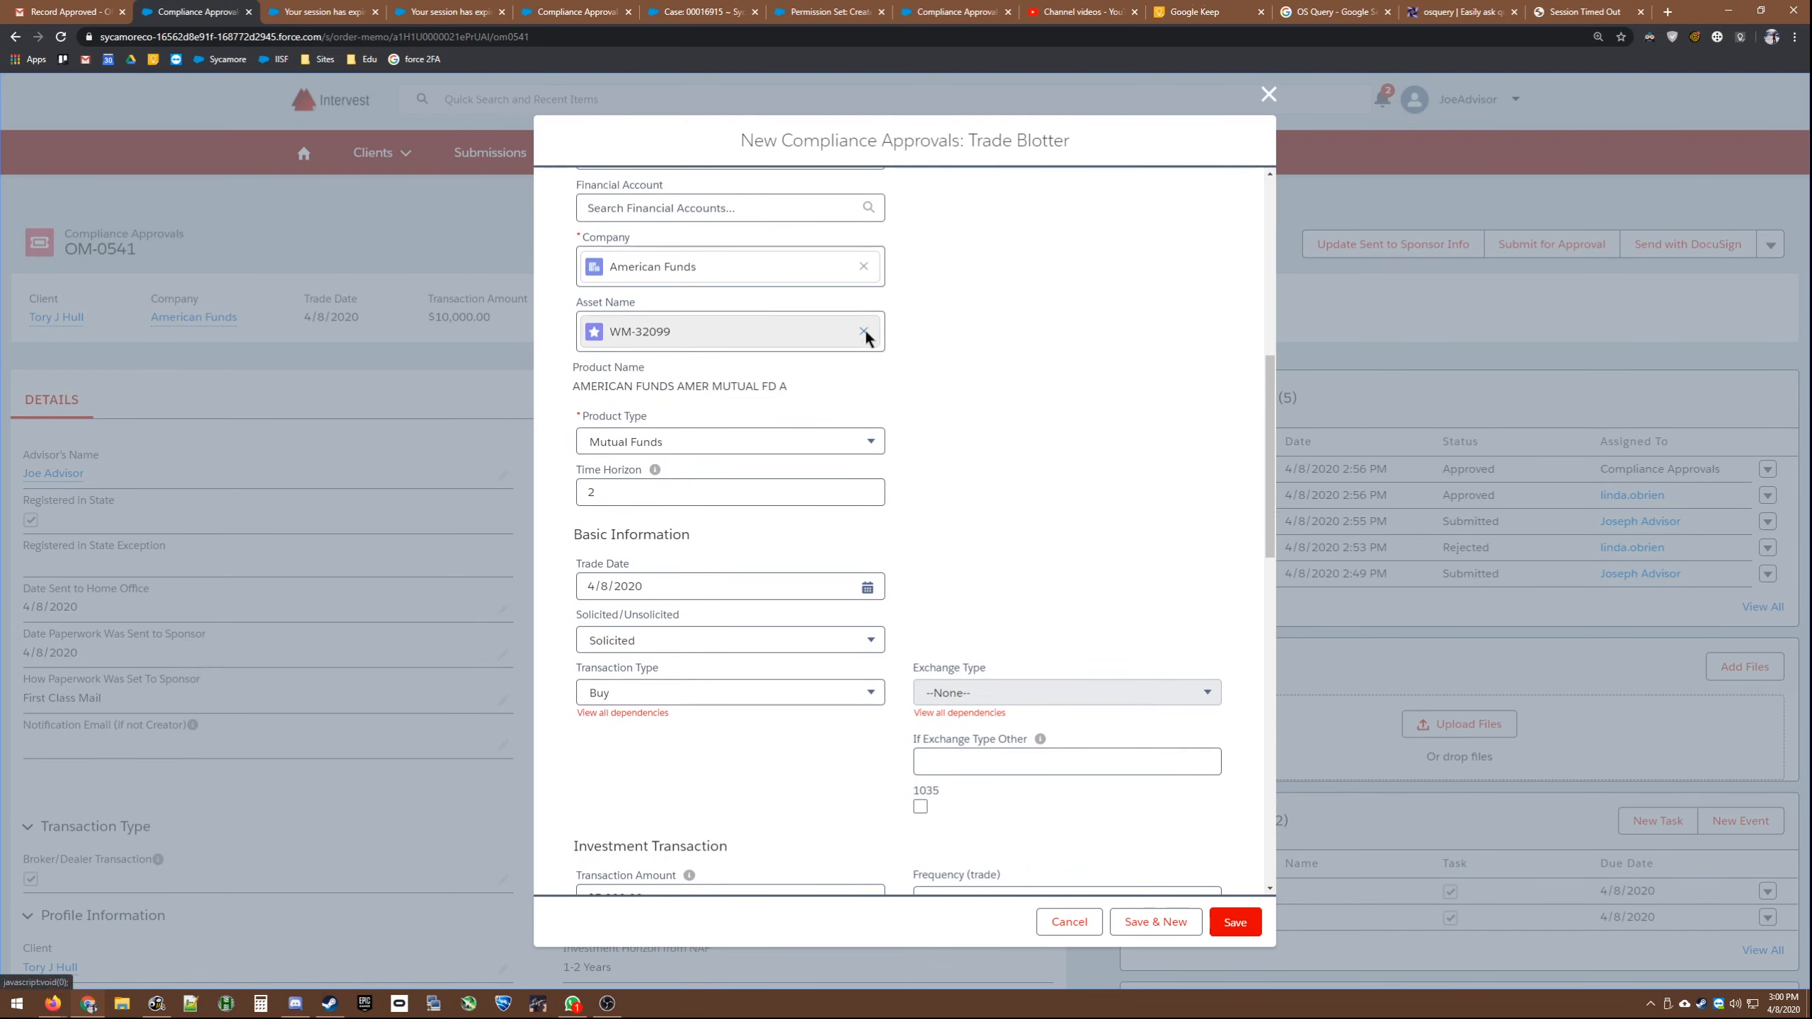
click(864, 325)
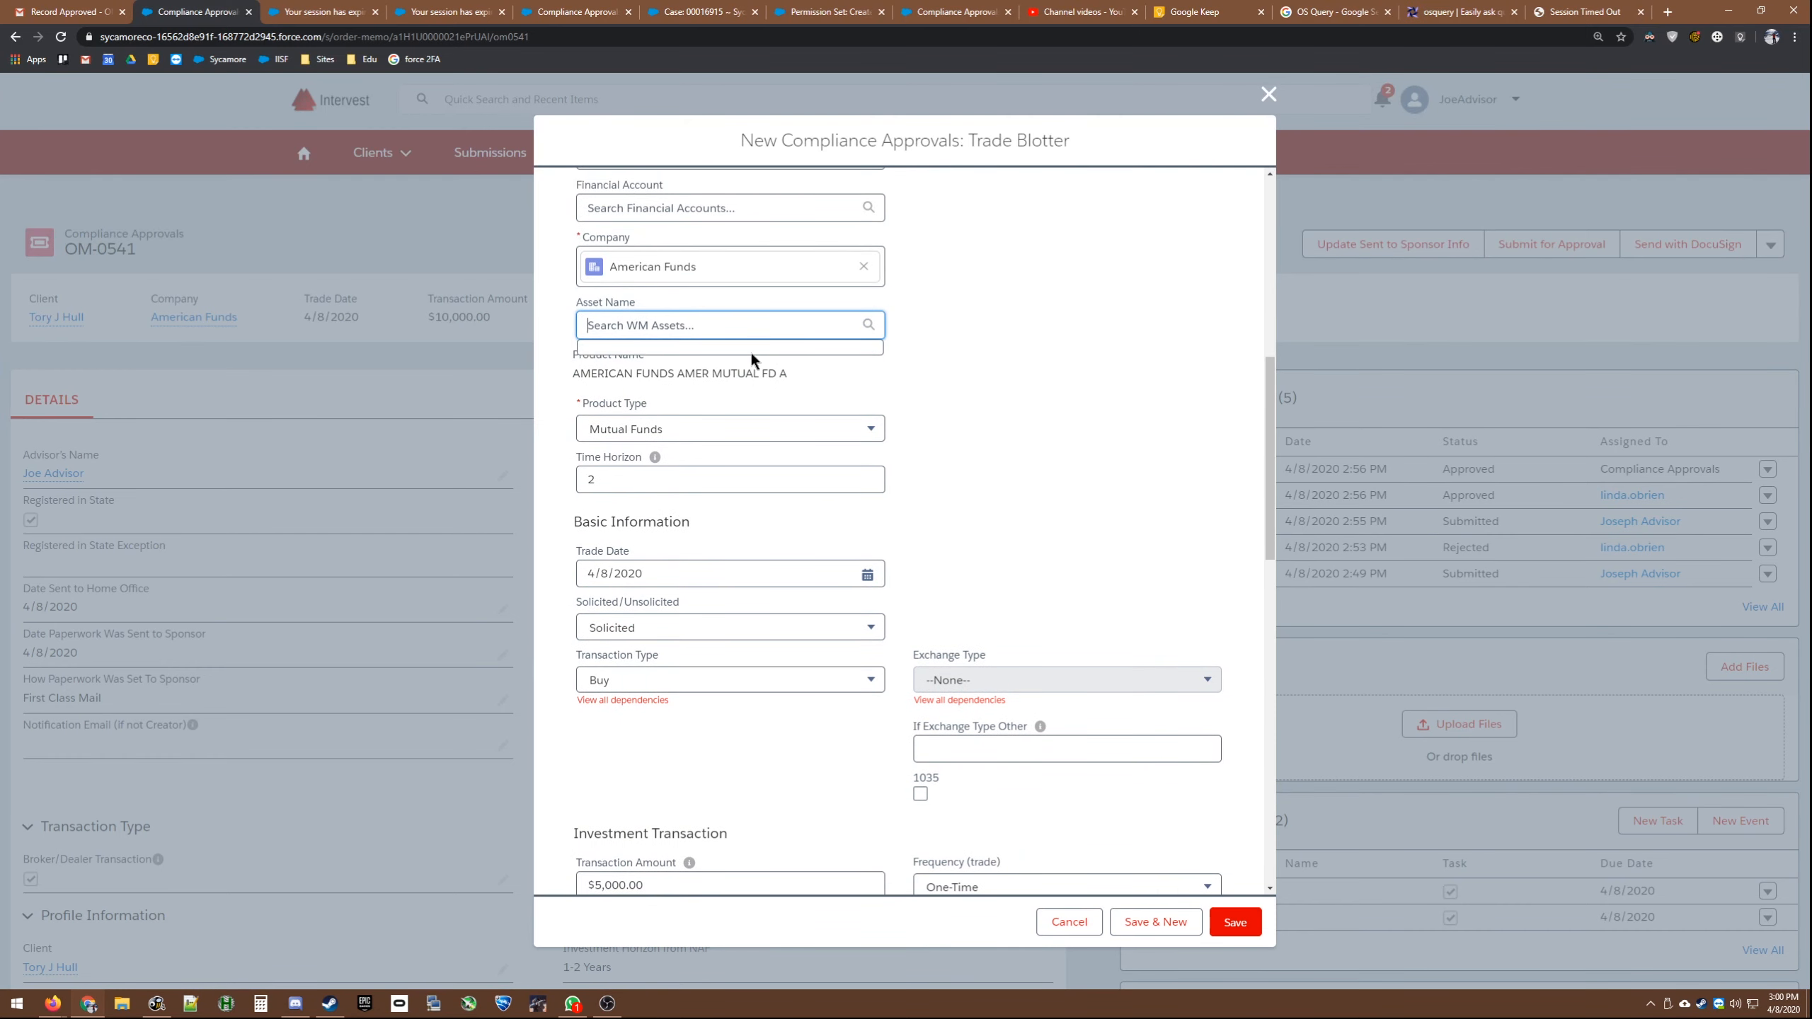
text(american ffun)
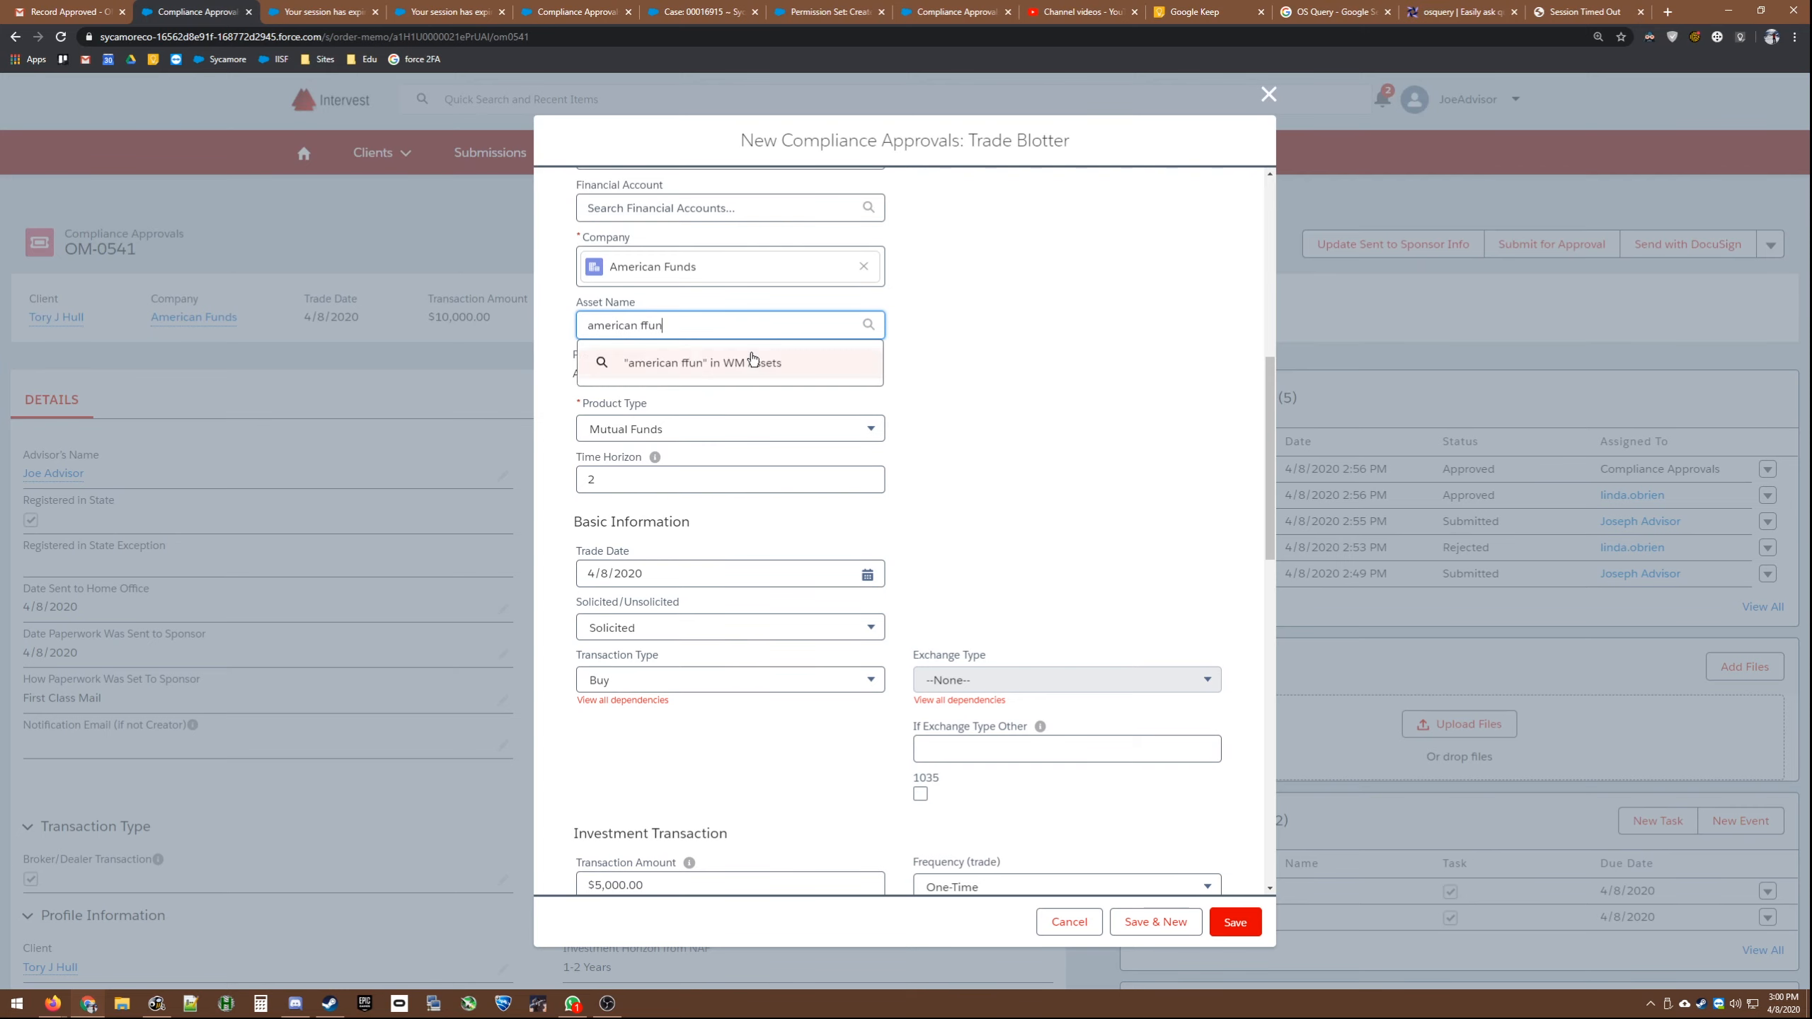
key(BackSpace)
key(BackSpace)
key(BackSpace)
text(unds)
click(751, 361)
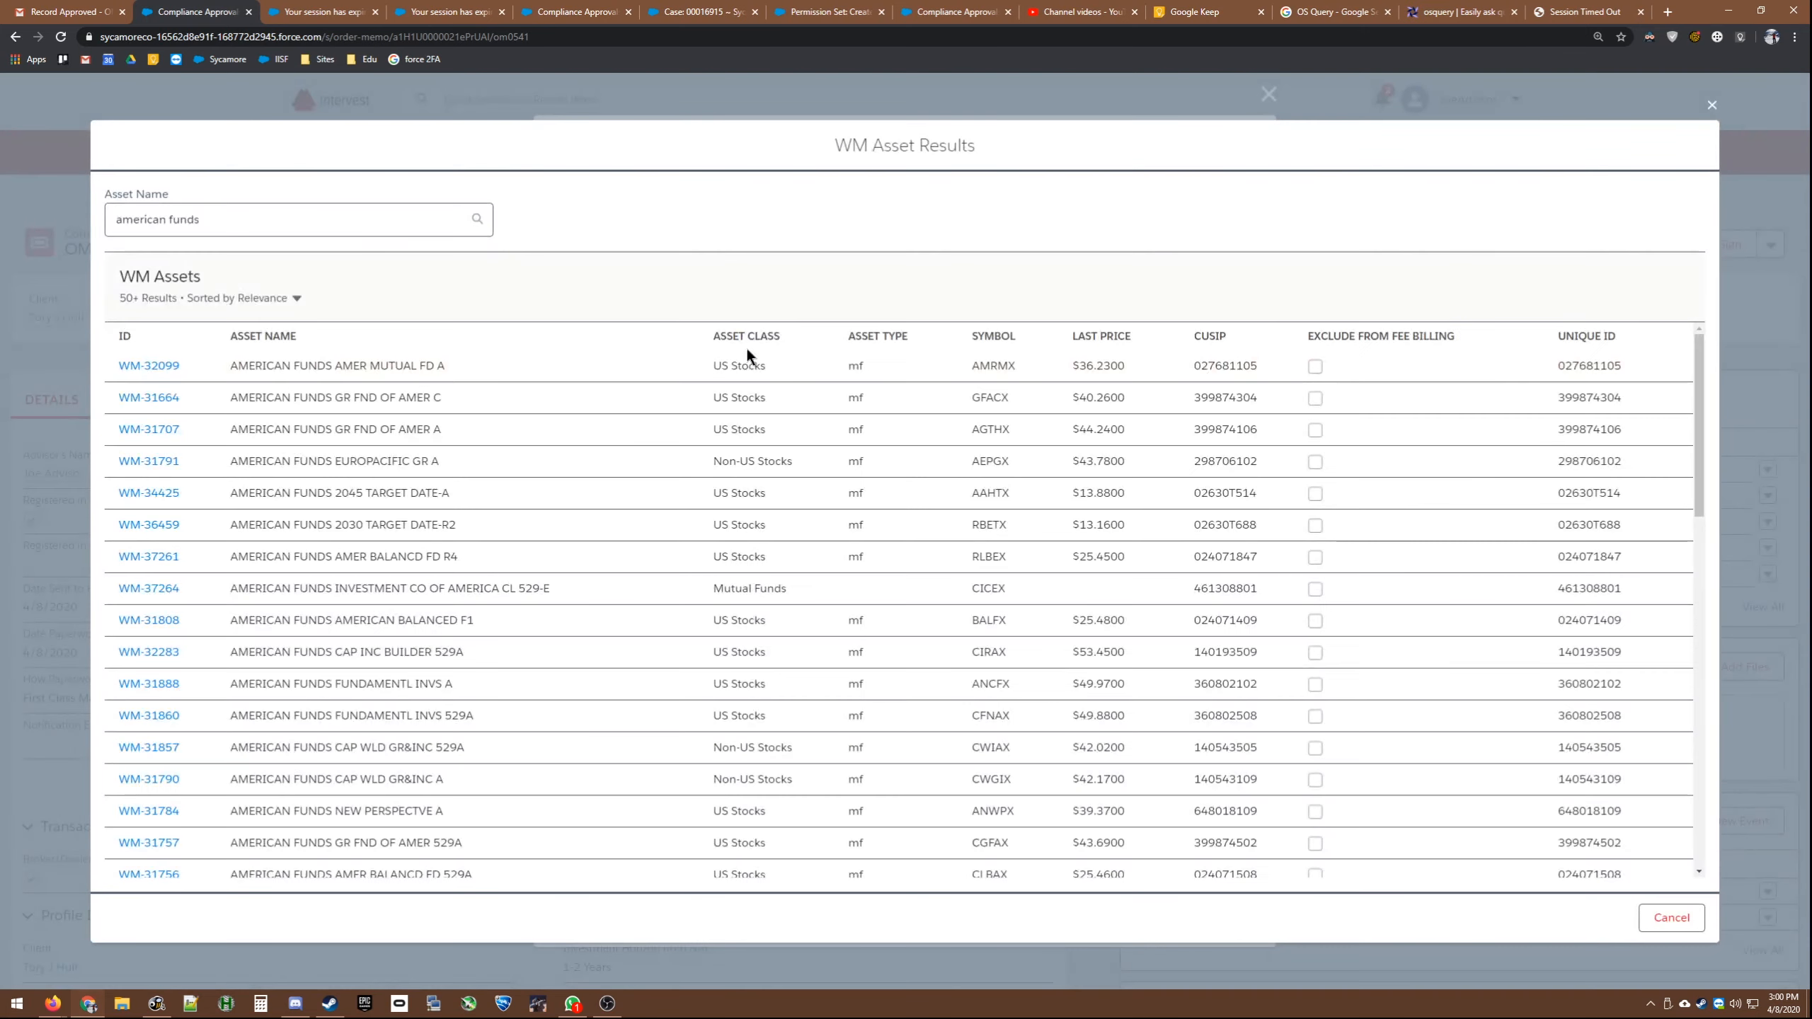
click(164, 504)
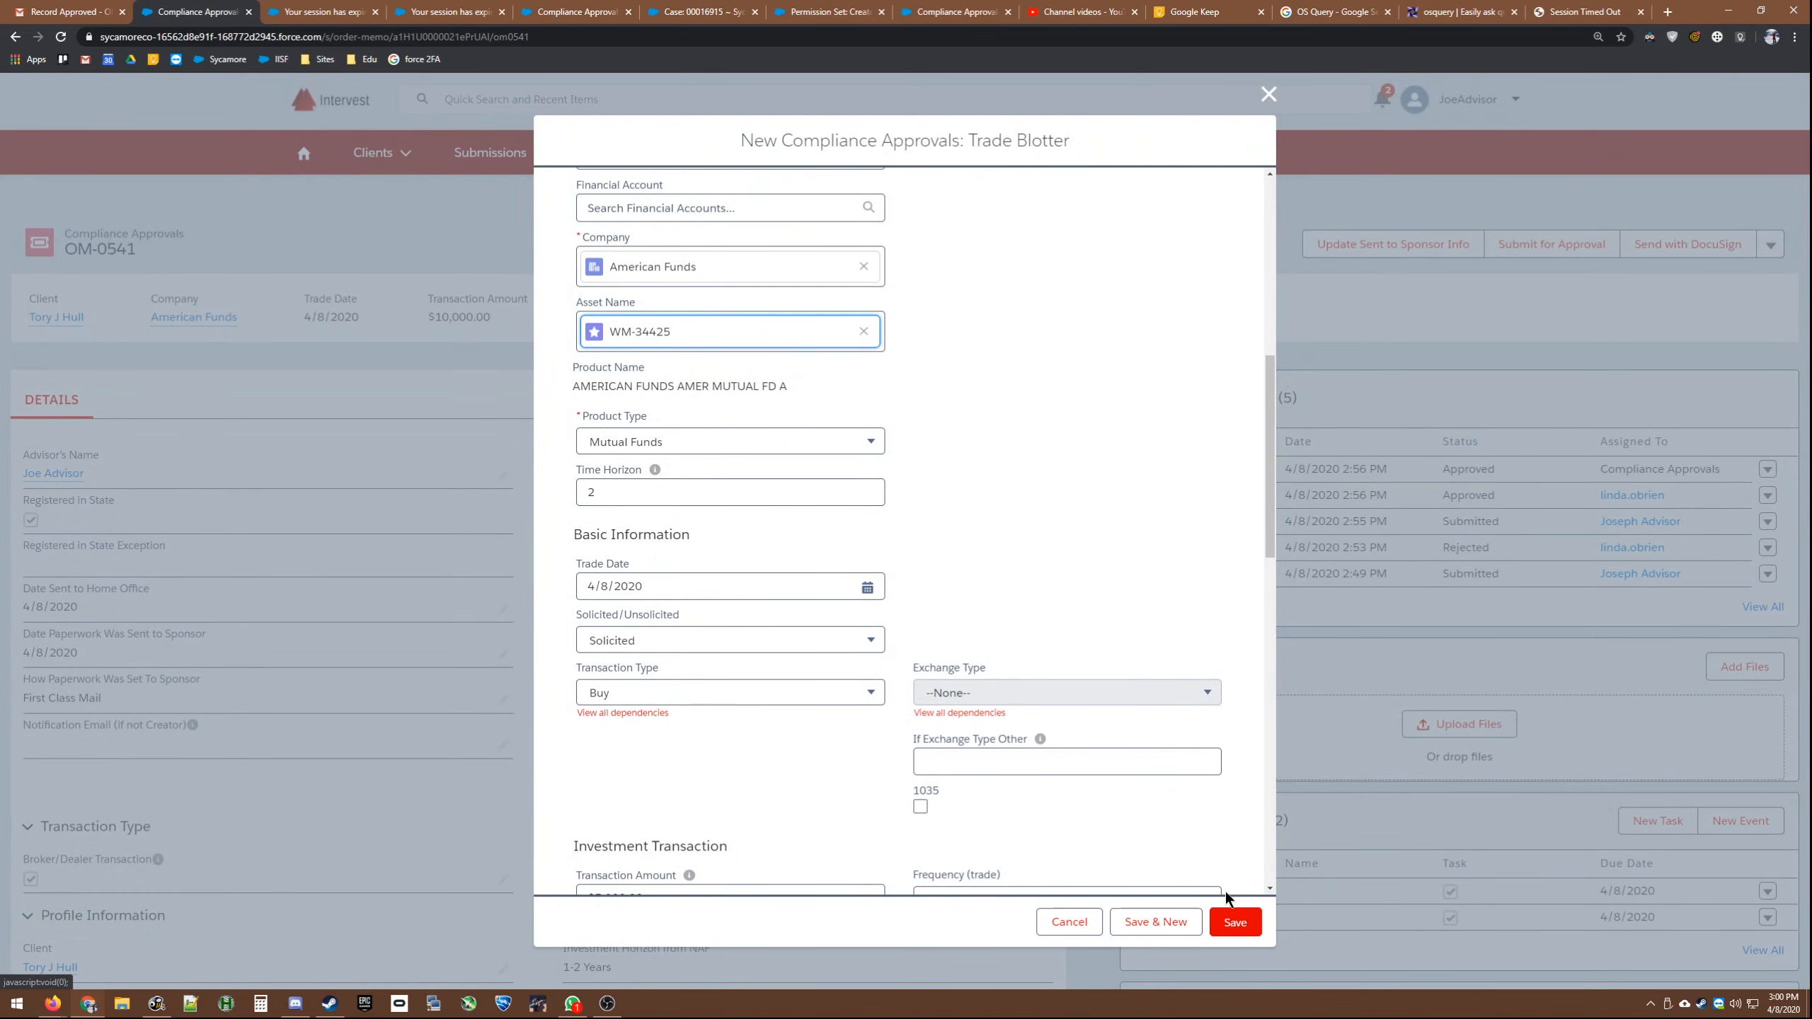
click(1234, 922)
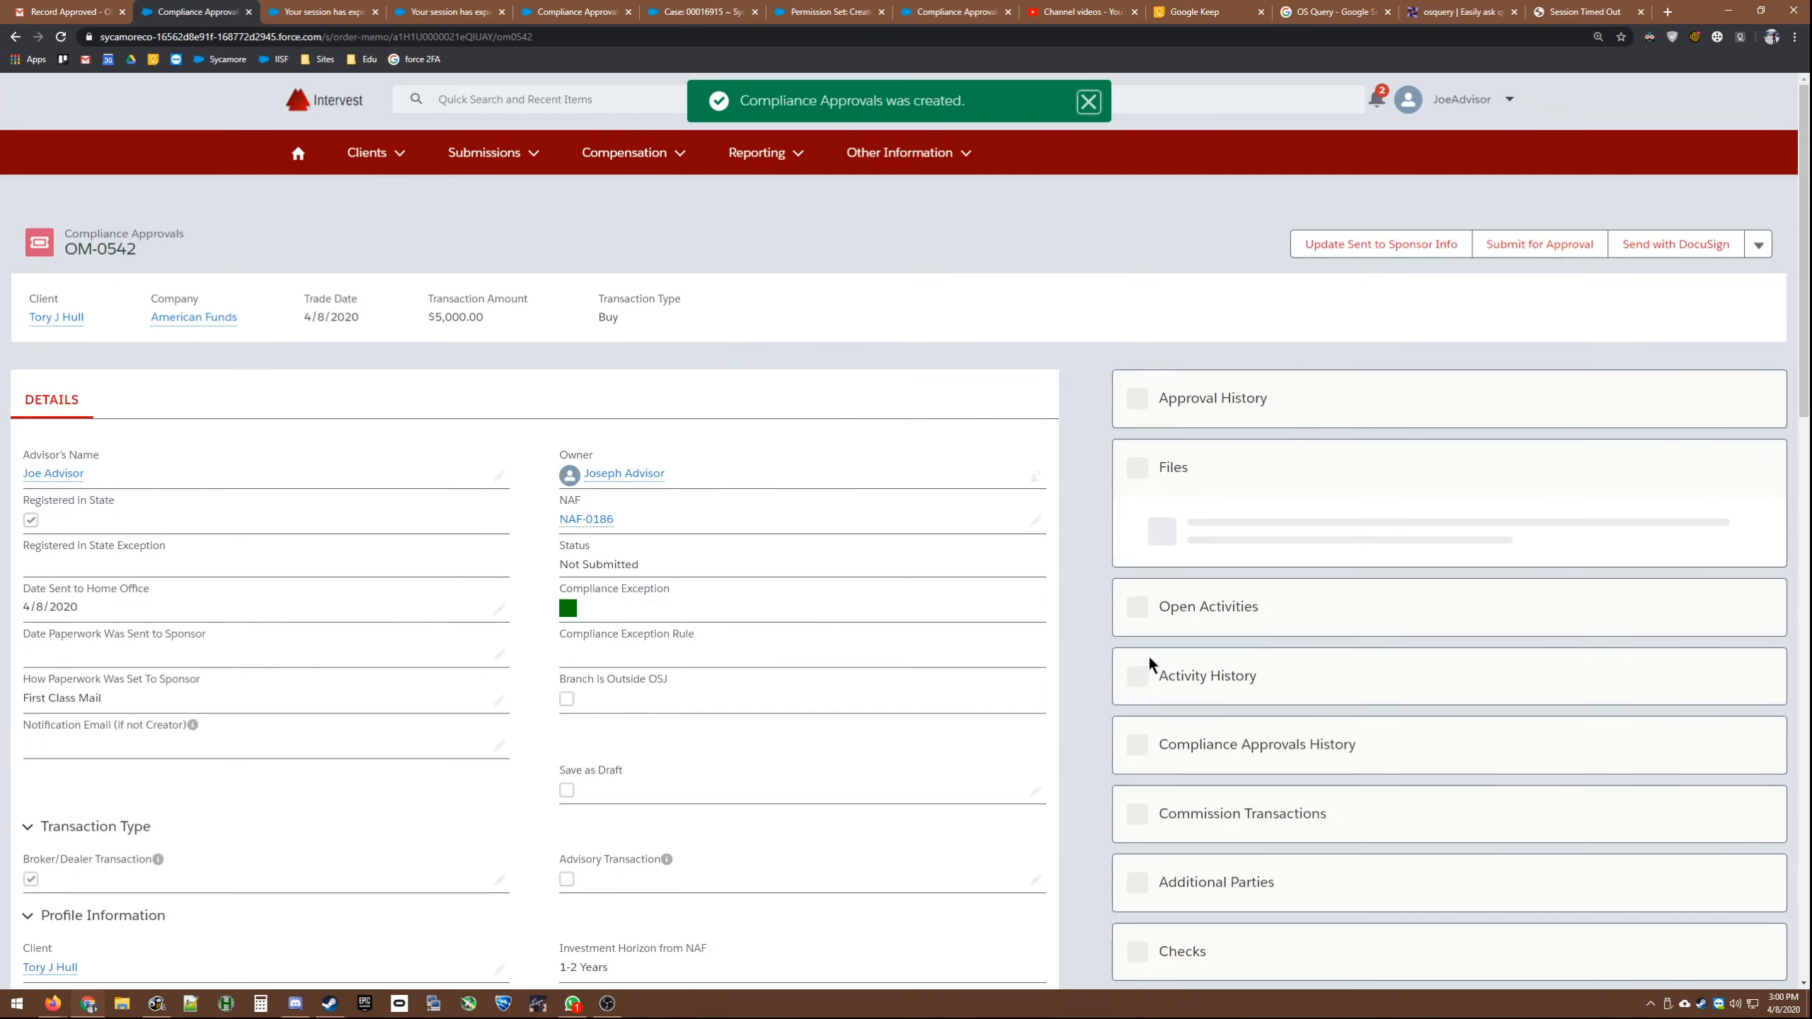
Step: Examine the cloned record's order memo number, product, Transaction Amount and the check information carried over from the original
scroll(1050, 561, down, 5)
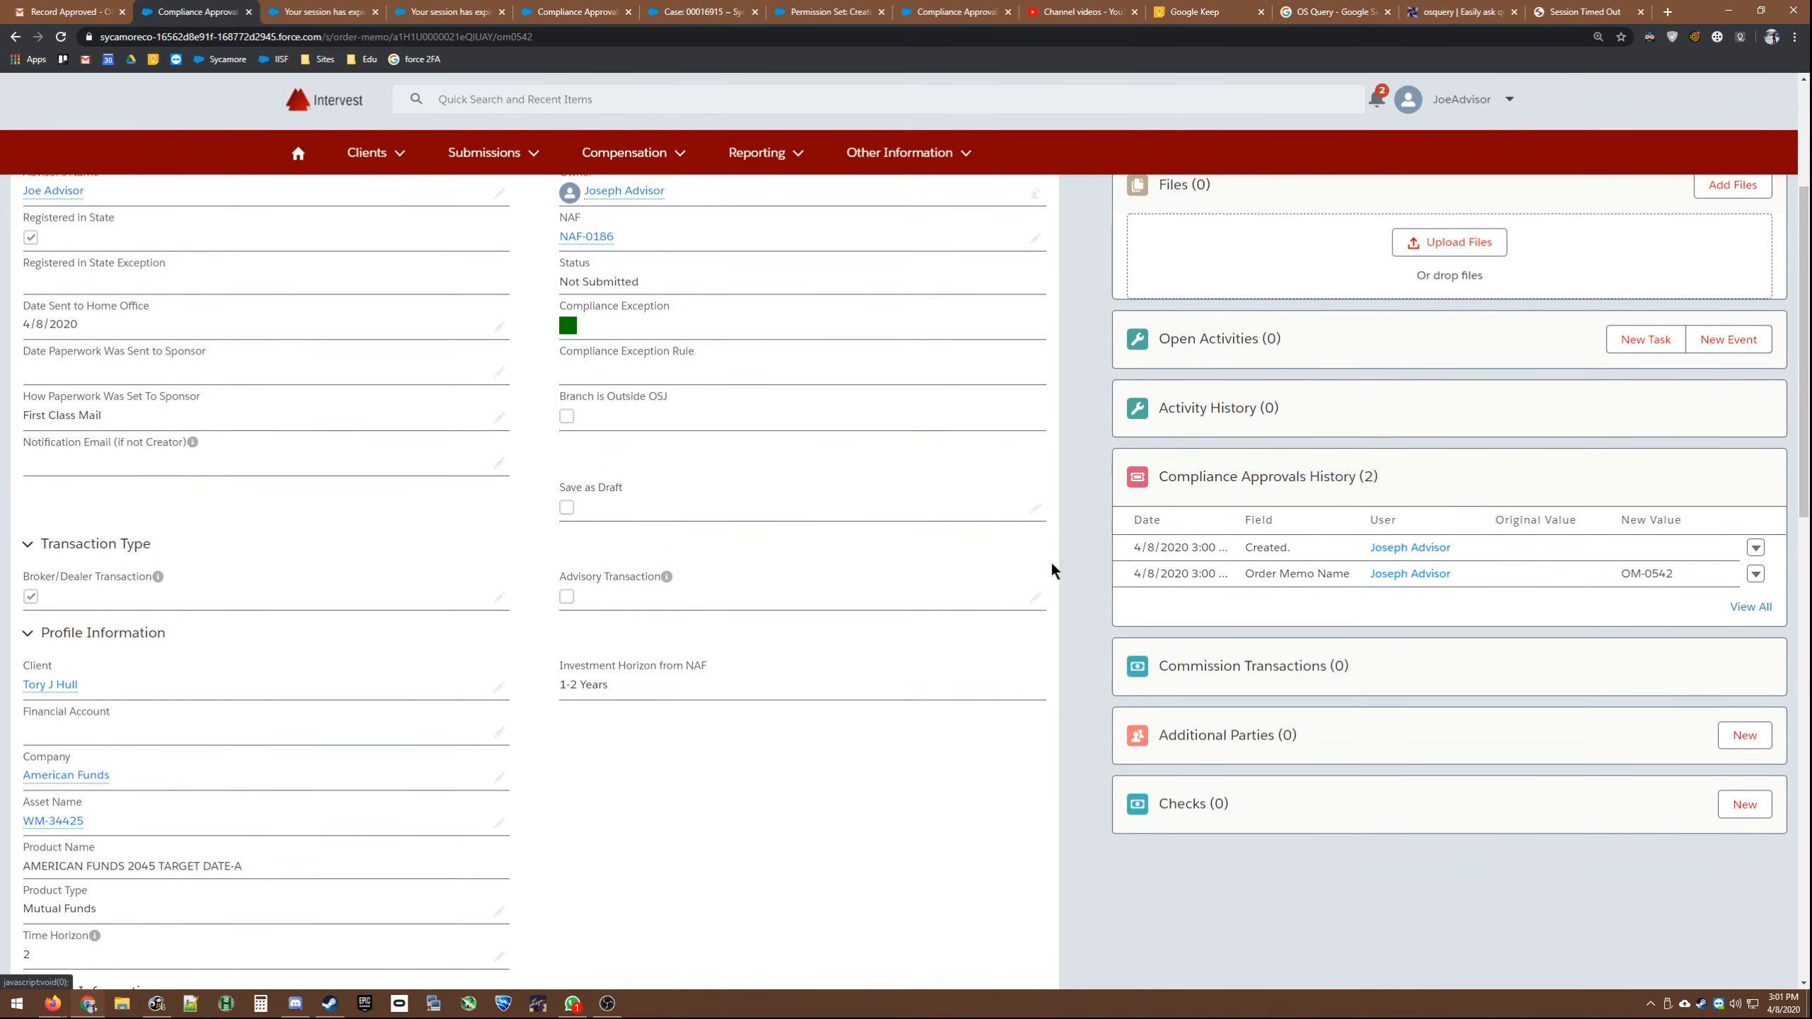
scroll(1050, 561, up, 4)
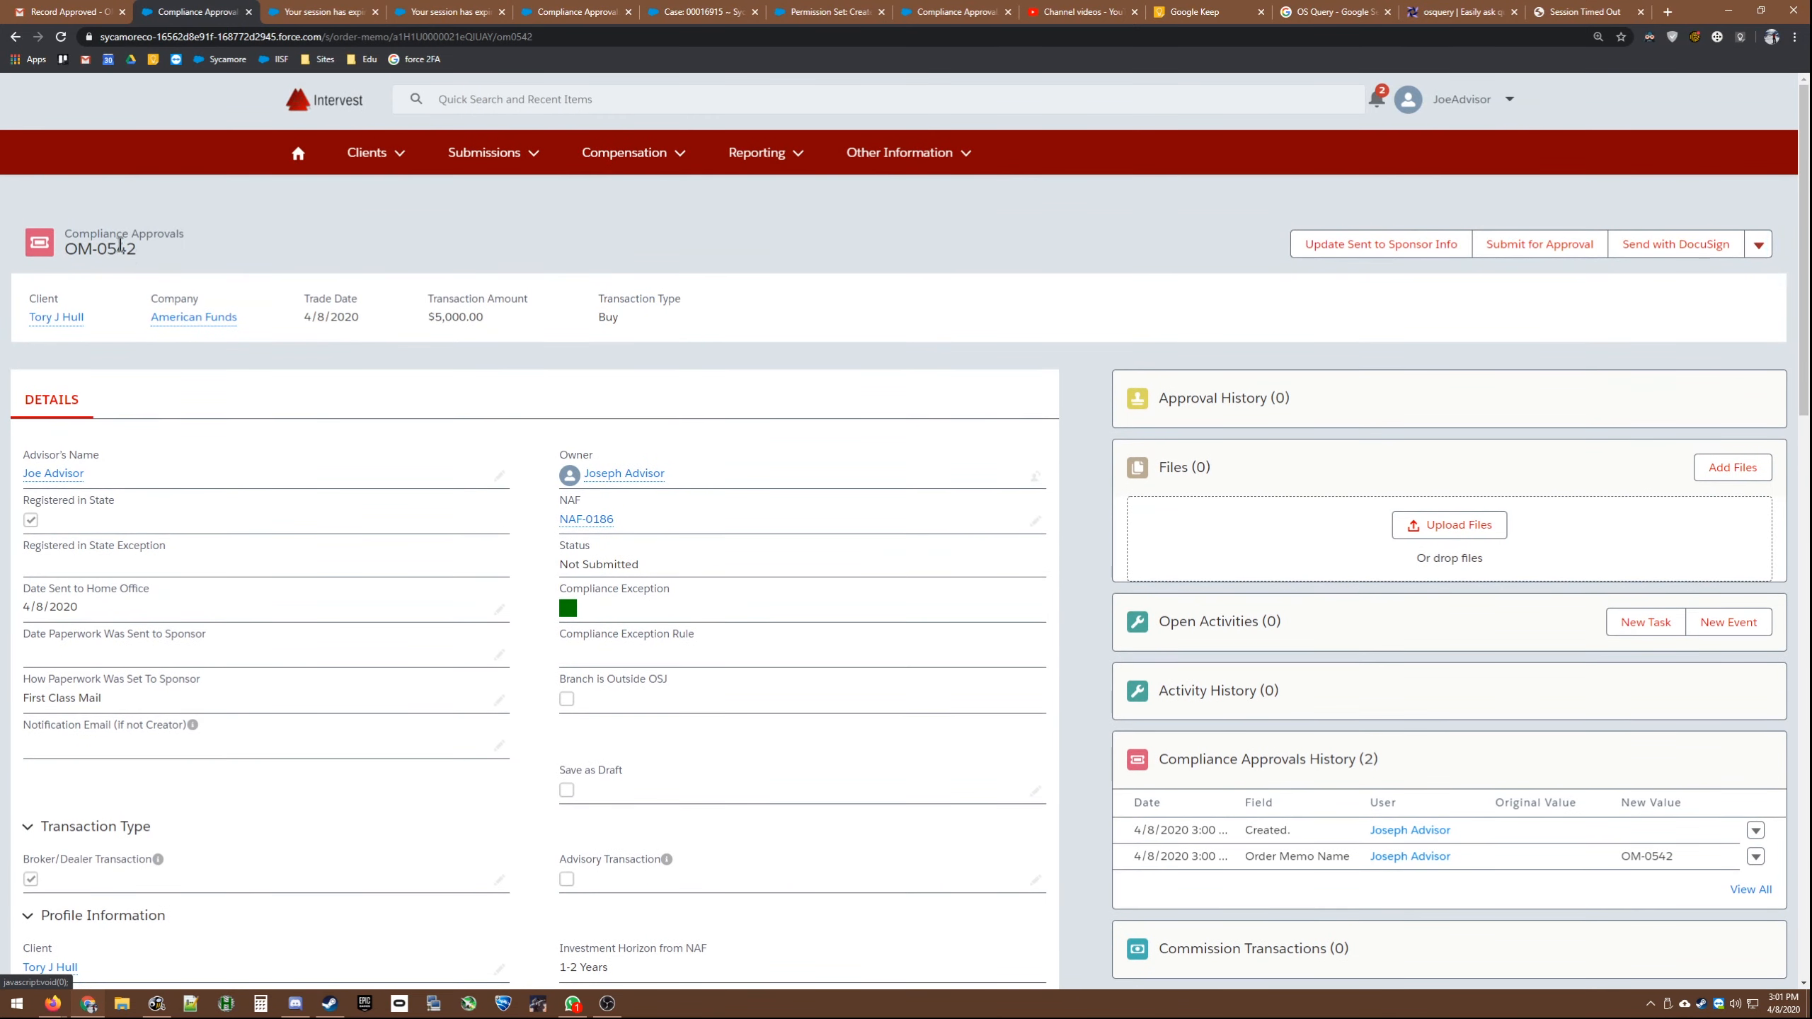
drag(136, 248, 63, 248)
click(175, 252)
scroll(207, 594, down, 5)
scroll(394, 715, down, 8)
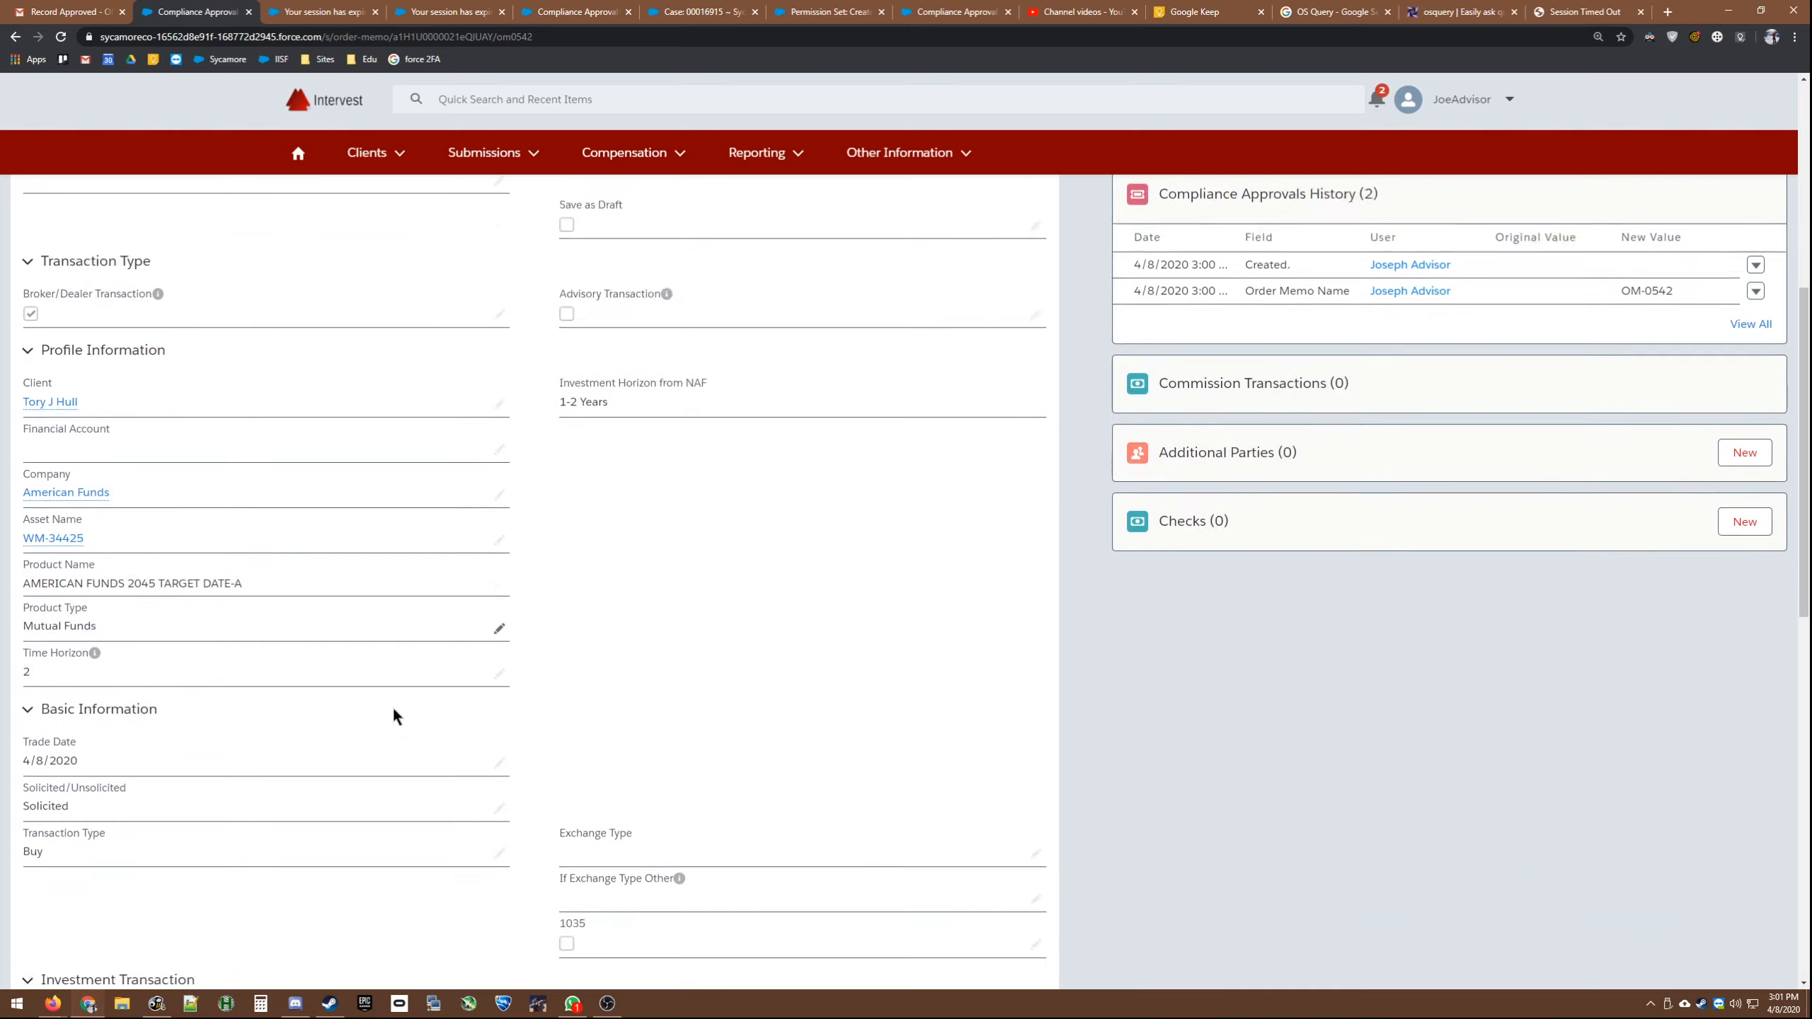
scroll(392, 705, down, 4)
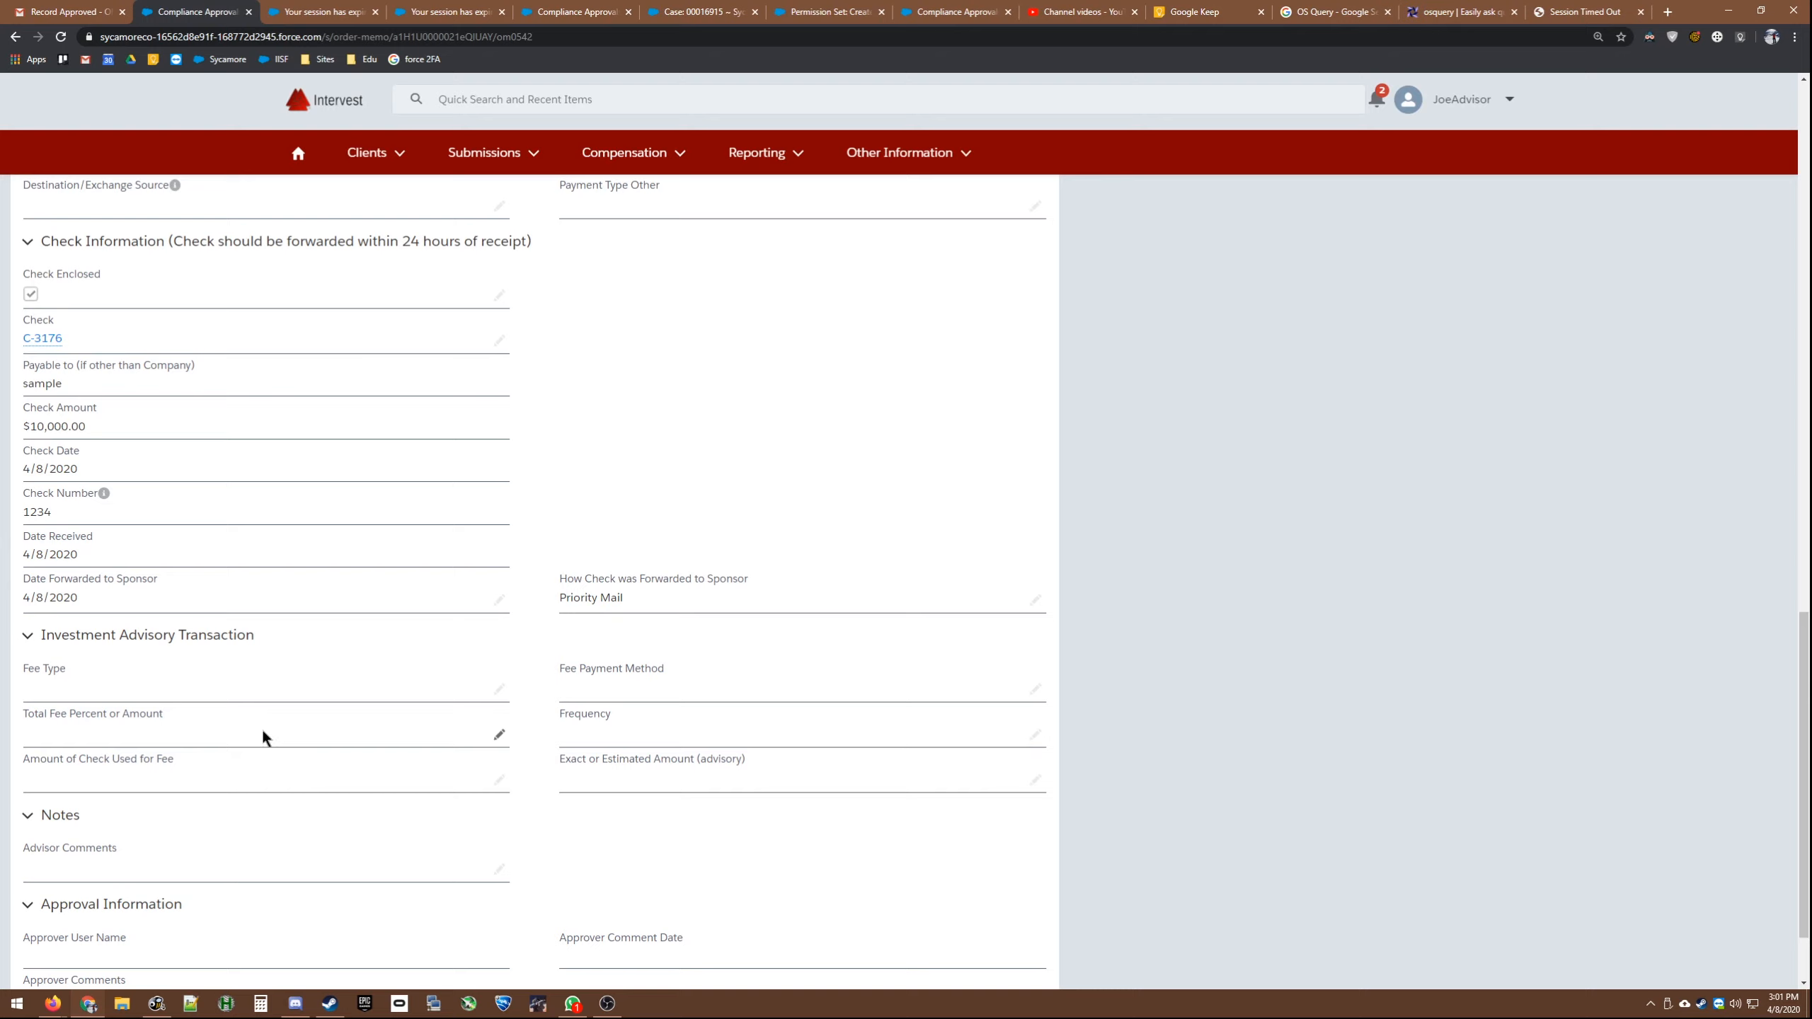
scroll(279, 576, up, 3)
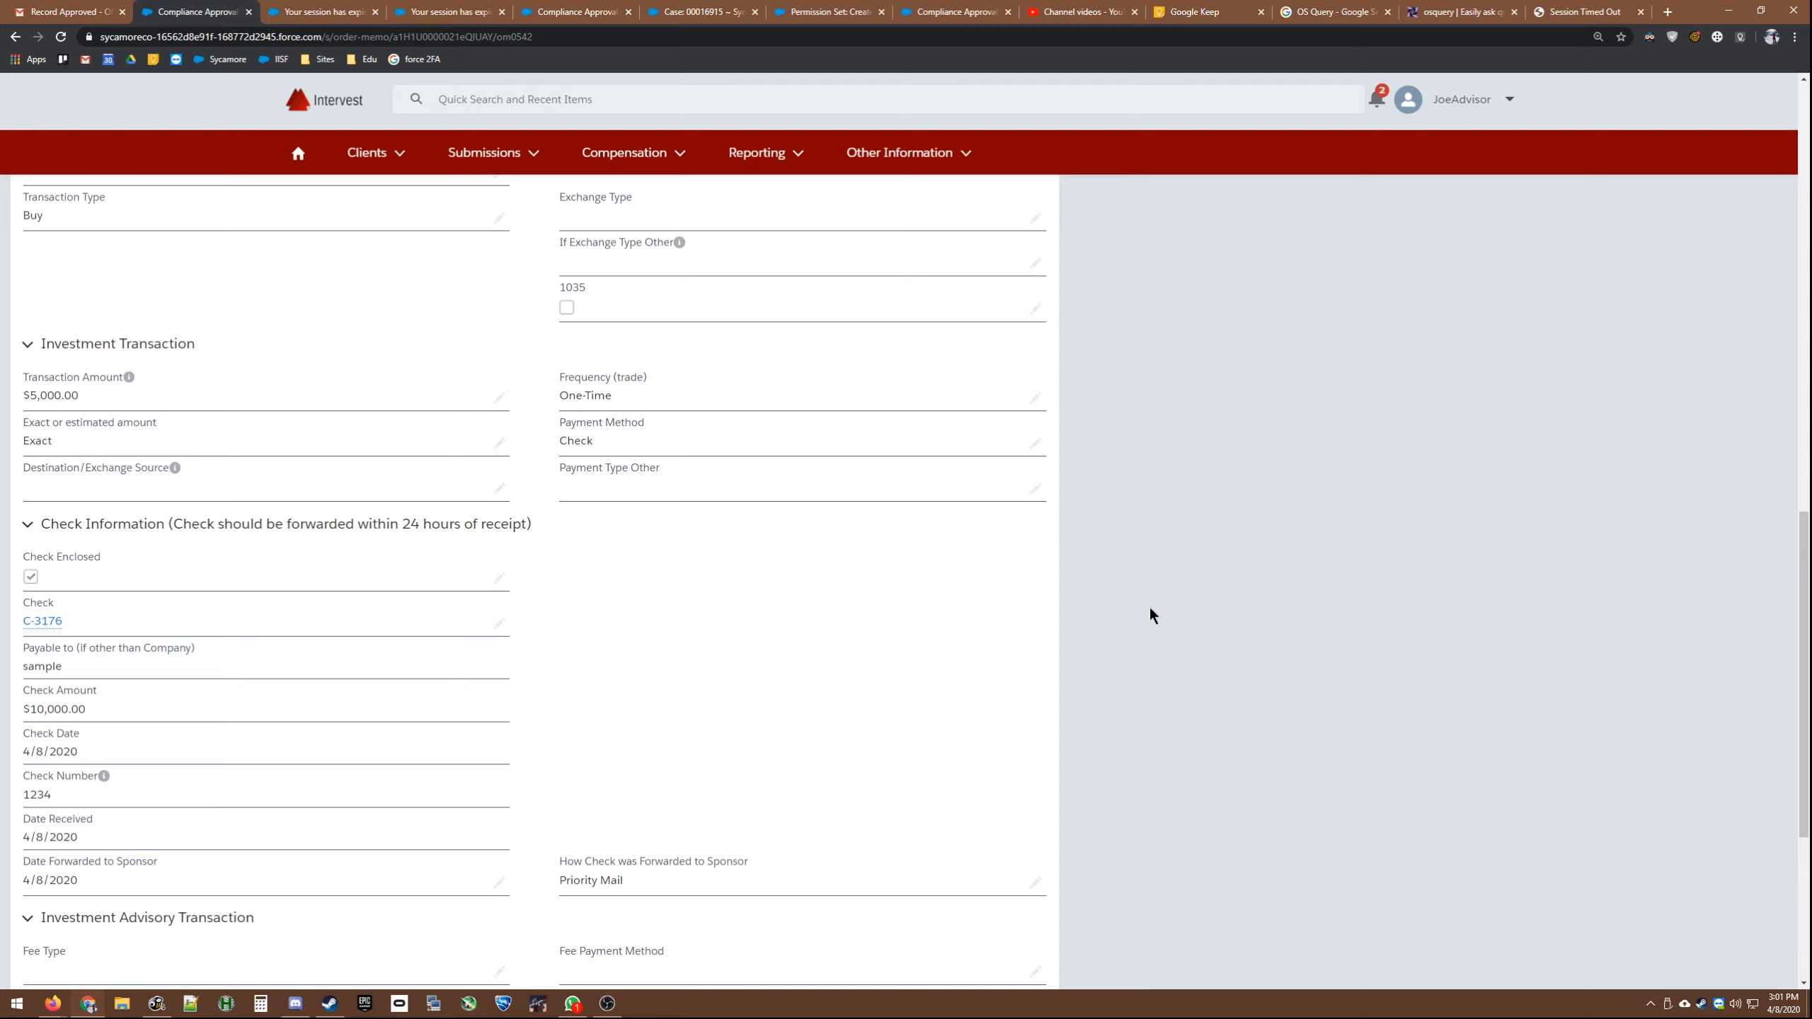
scroll(1067, 672, up, 15)
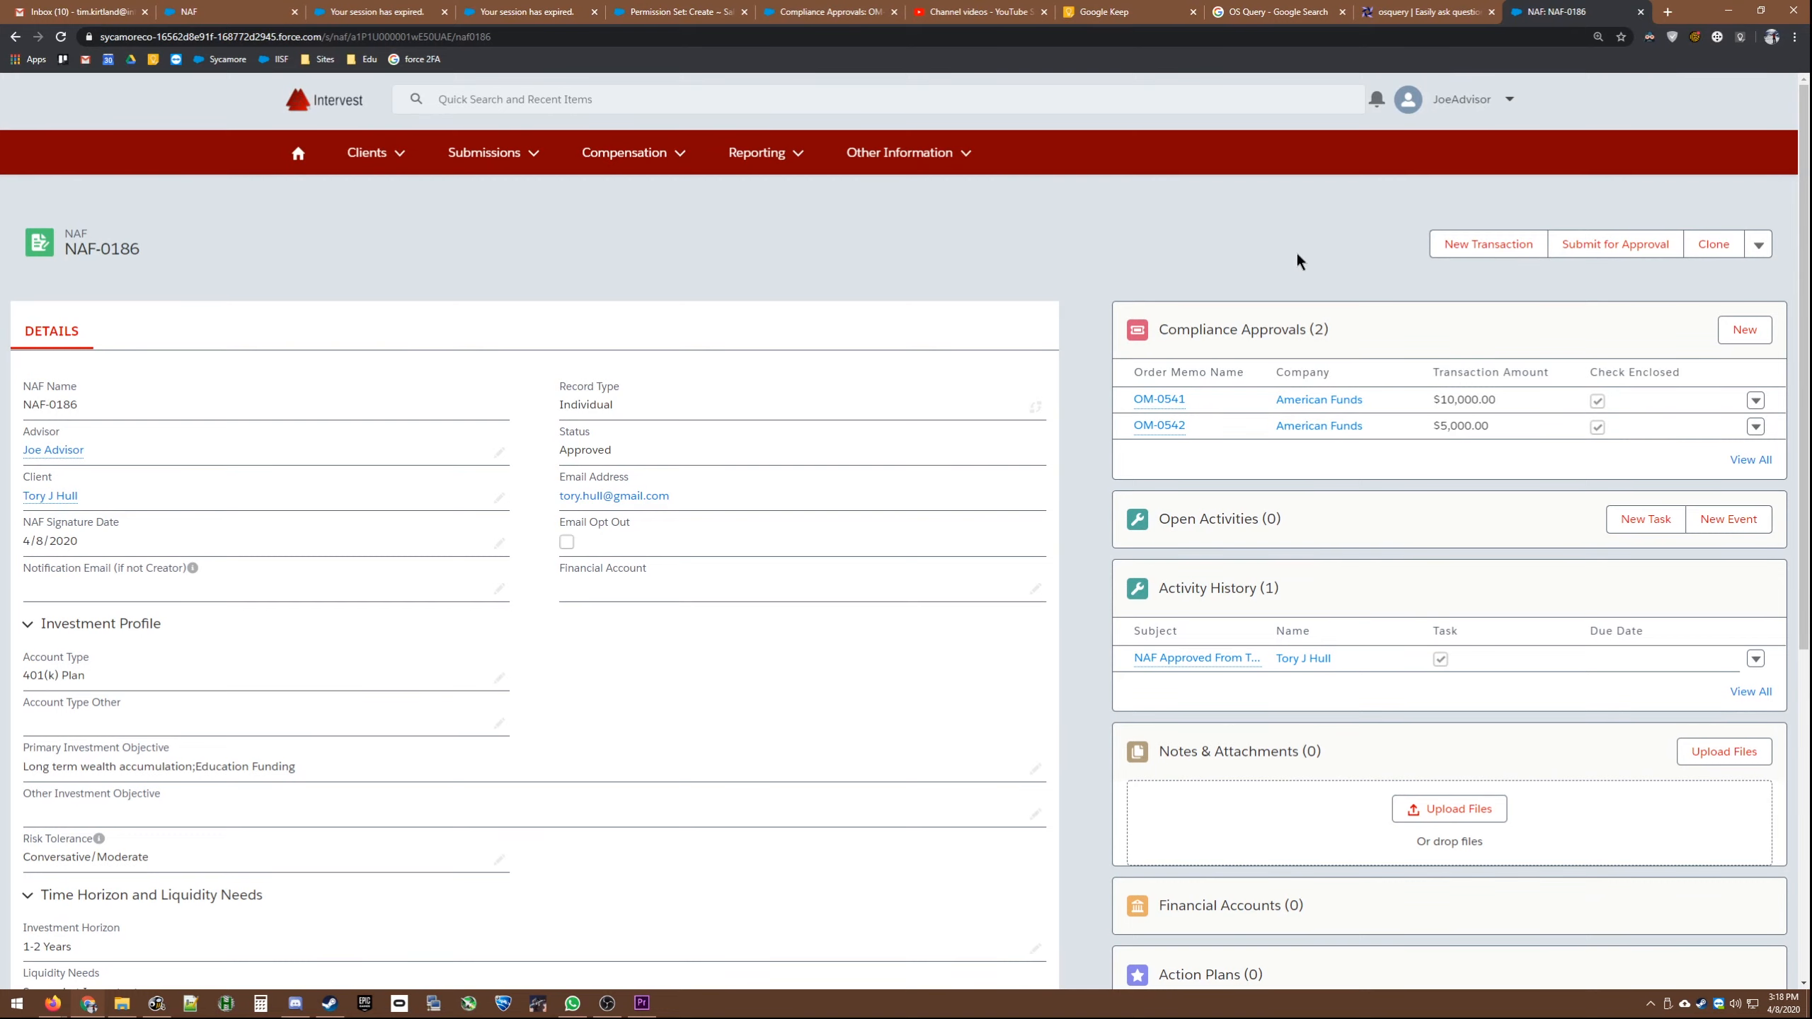
Step: Start a new transaction from the NAF record with Advisory Transaction as its type
click(1470, 250)
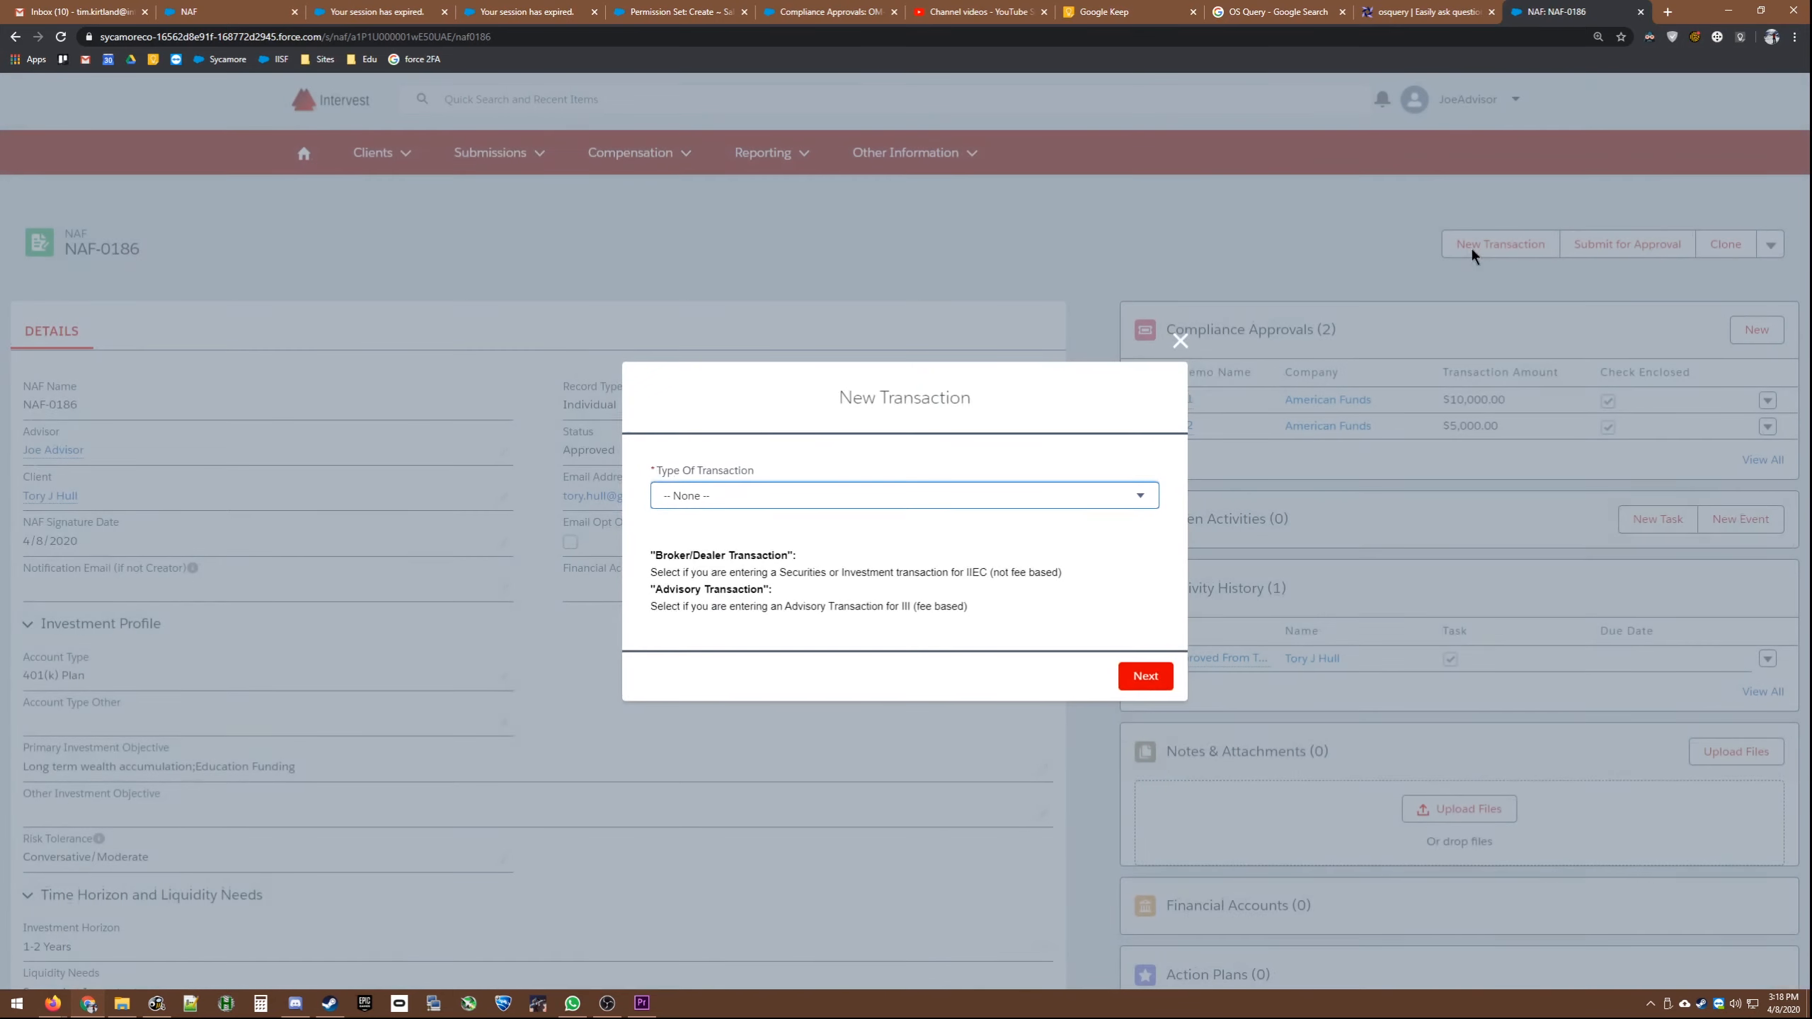
click(804, 497)
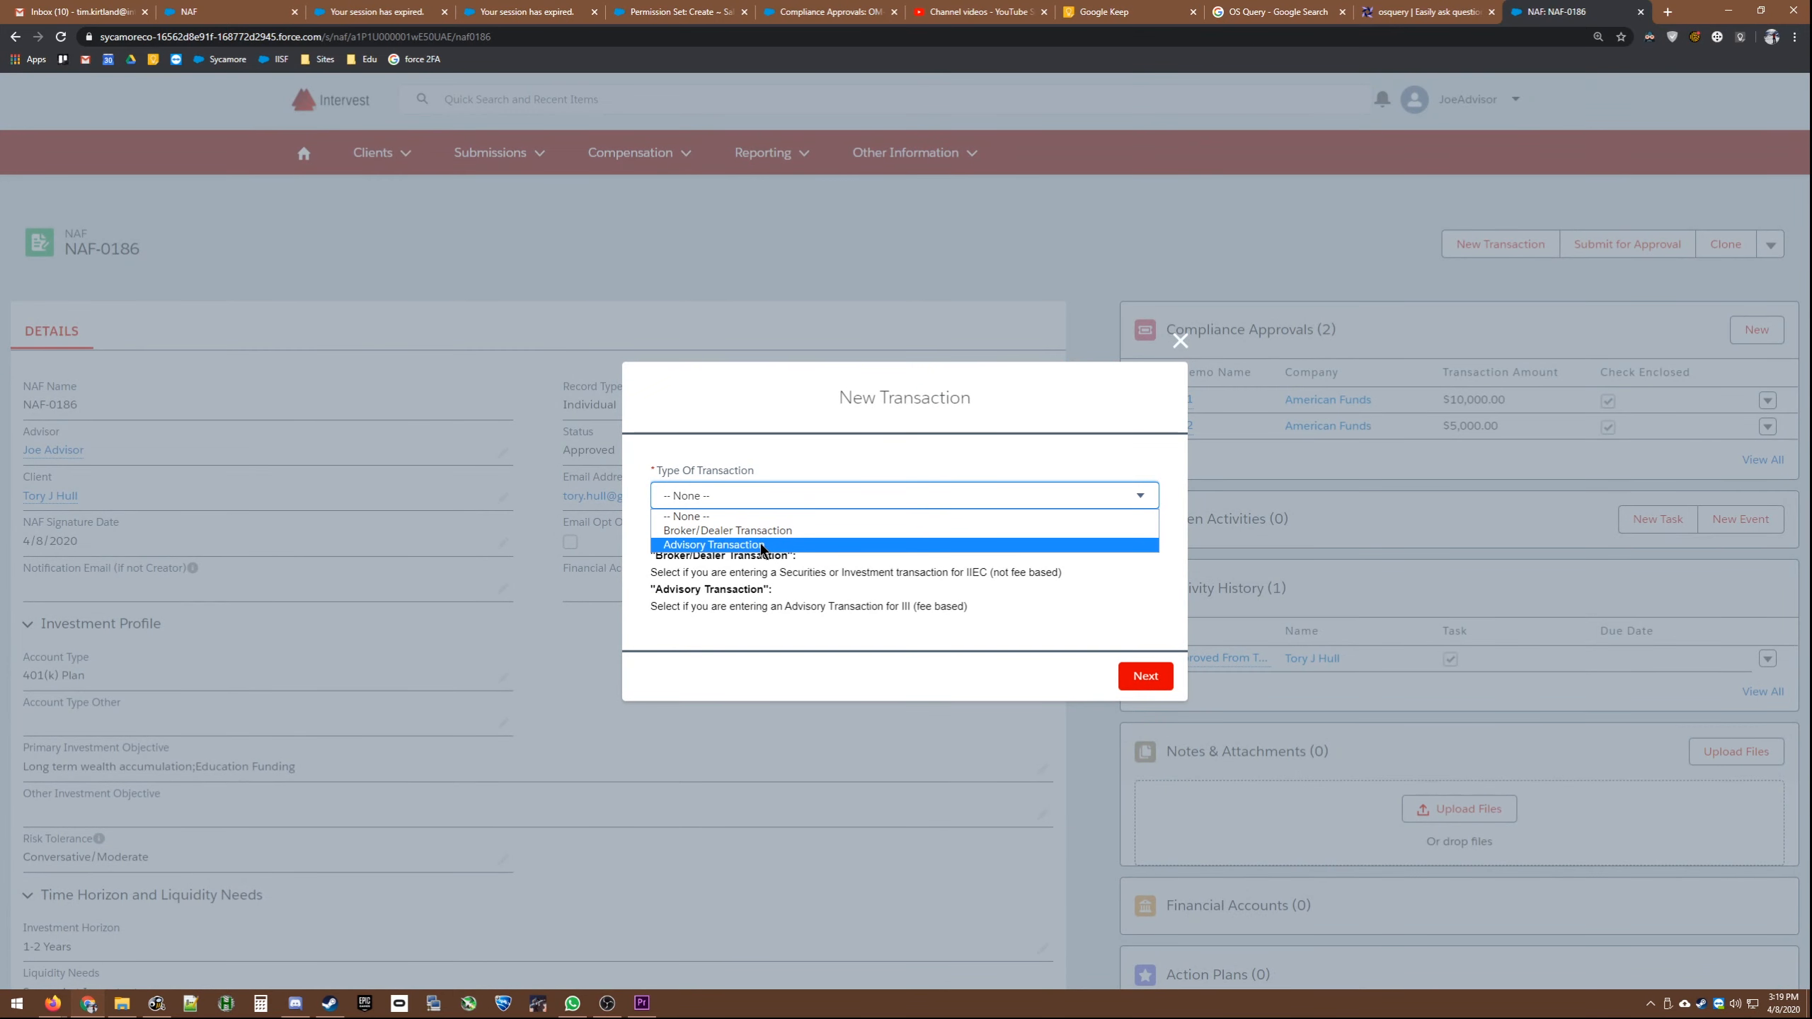
click(785, 545)
click(1141, 675)
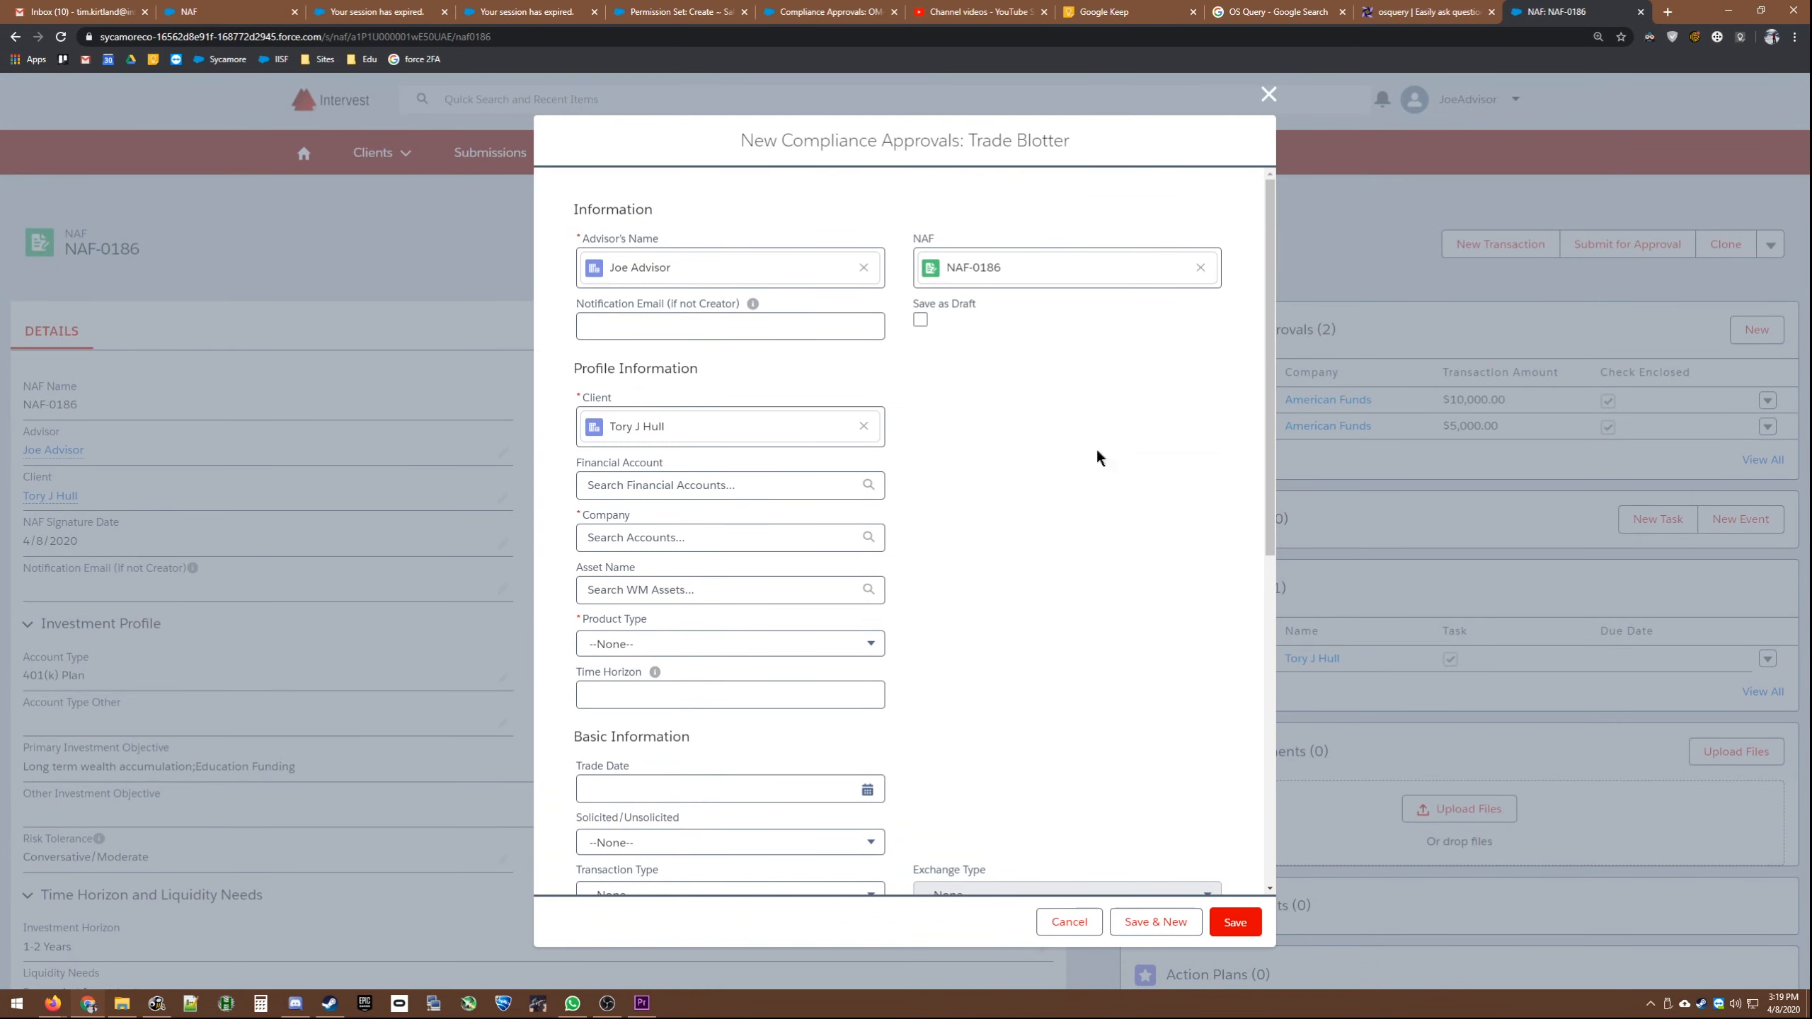
Step: Set the advisory Fee Type to Percentage and the Total Fee Percent or Amount to 0.75%
drag(1271, 391, 1294, 739)
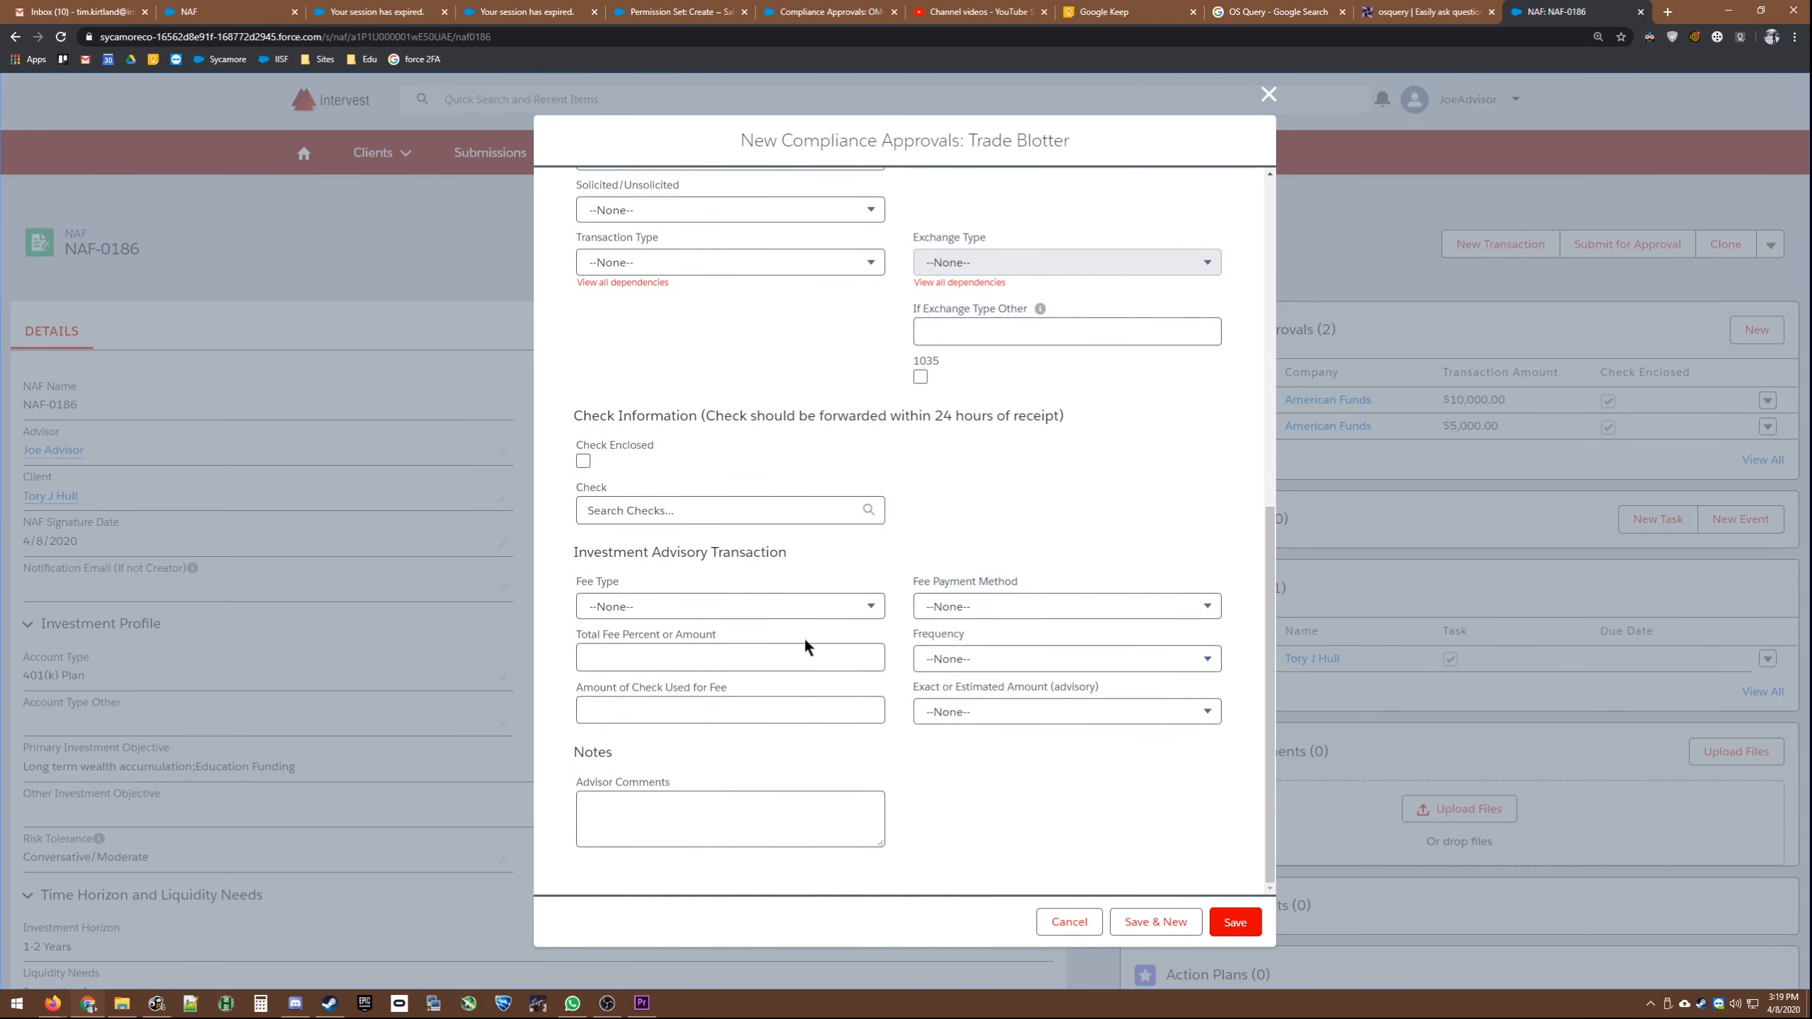
click(838, 614)
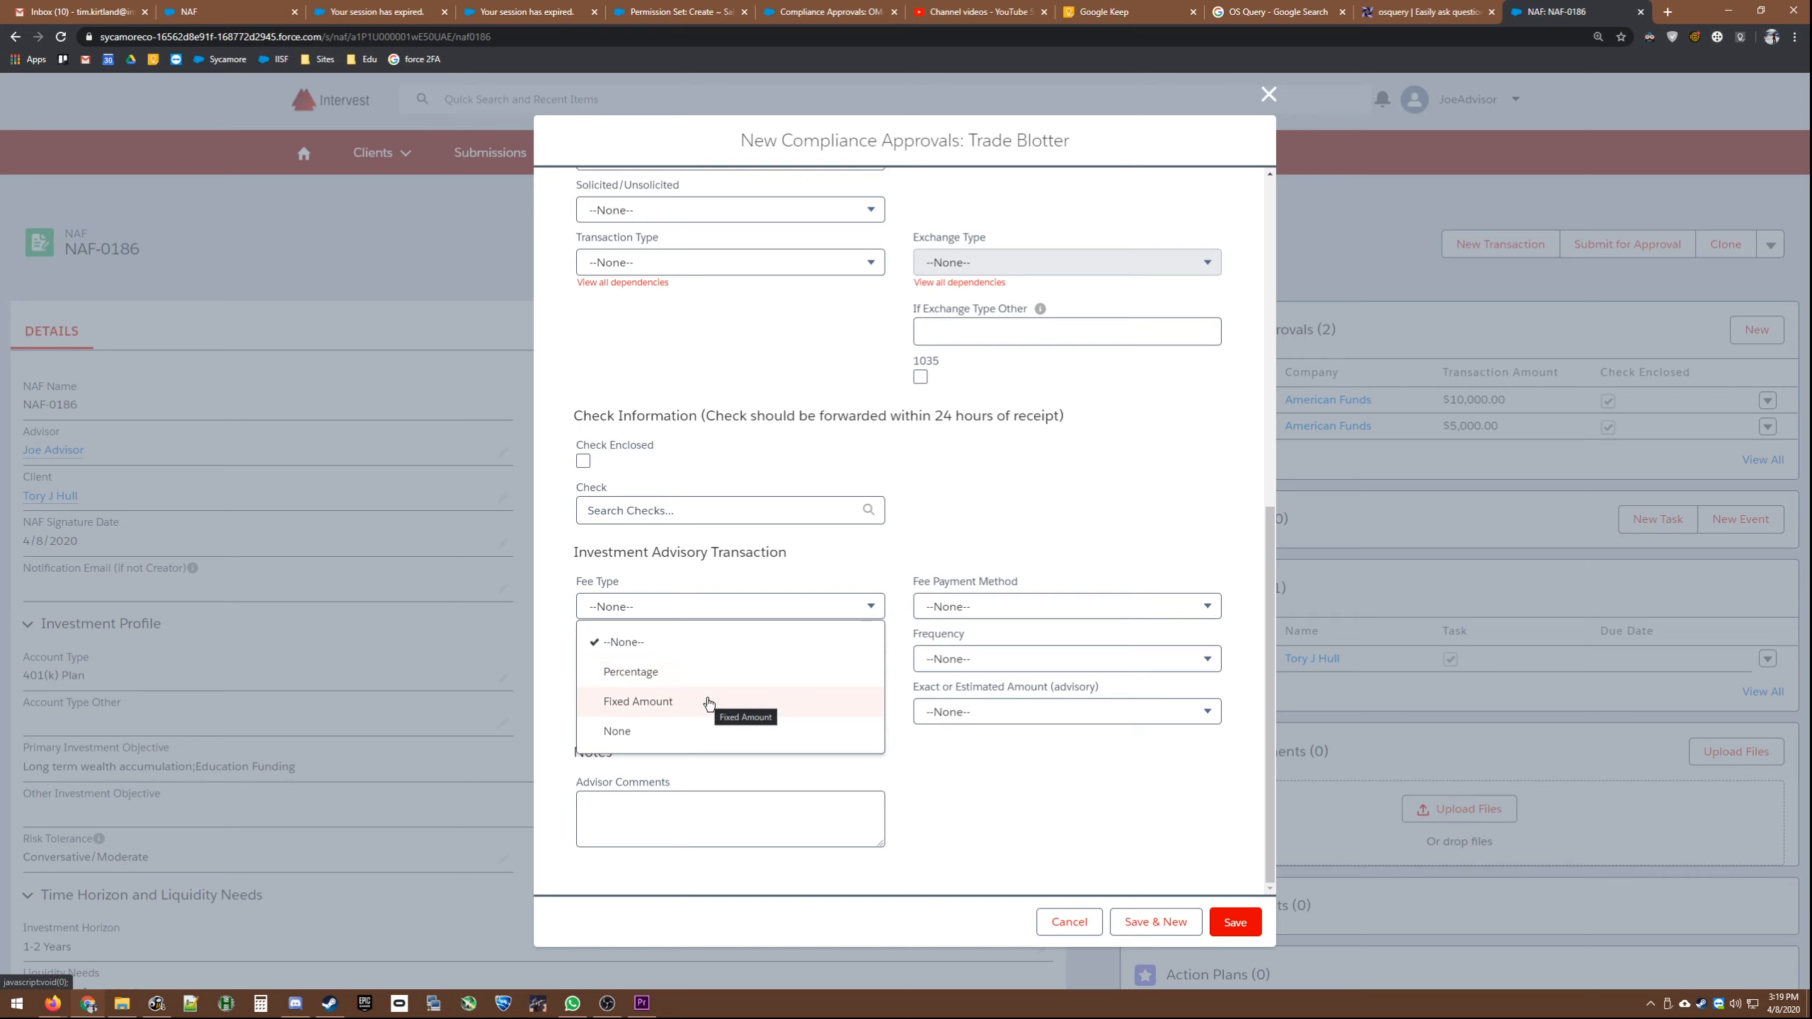
click(688, 730)
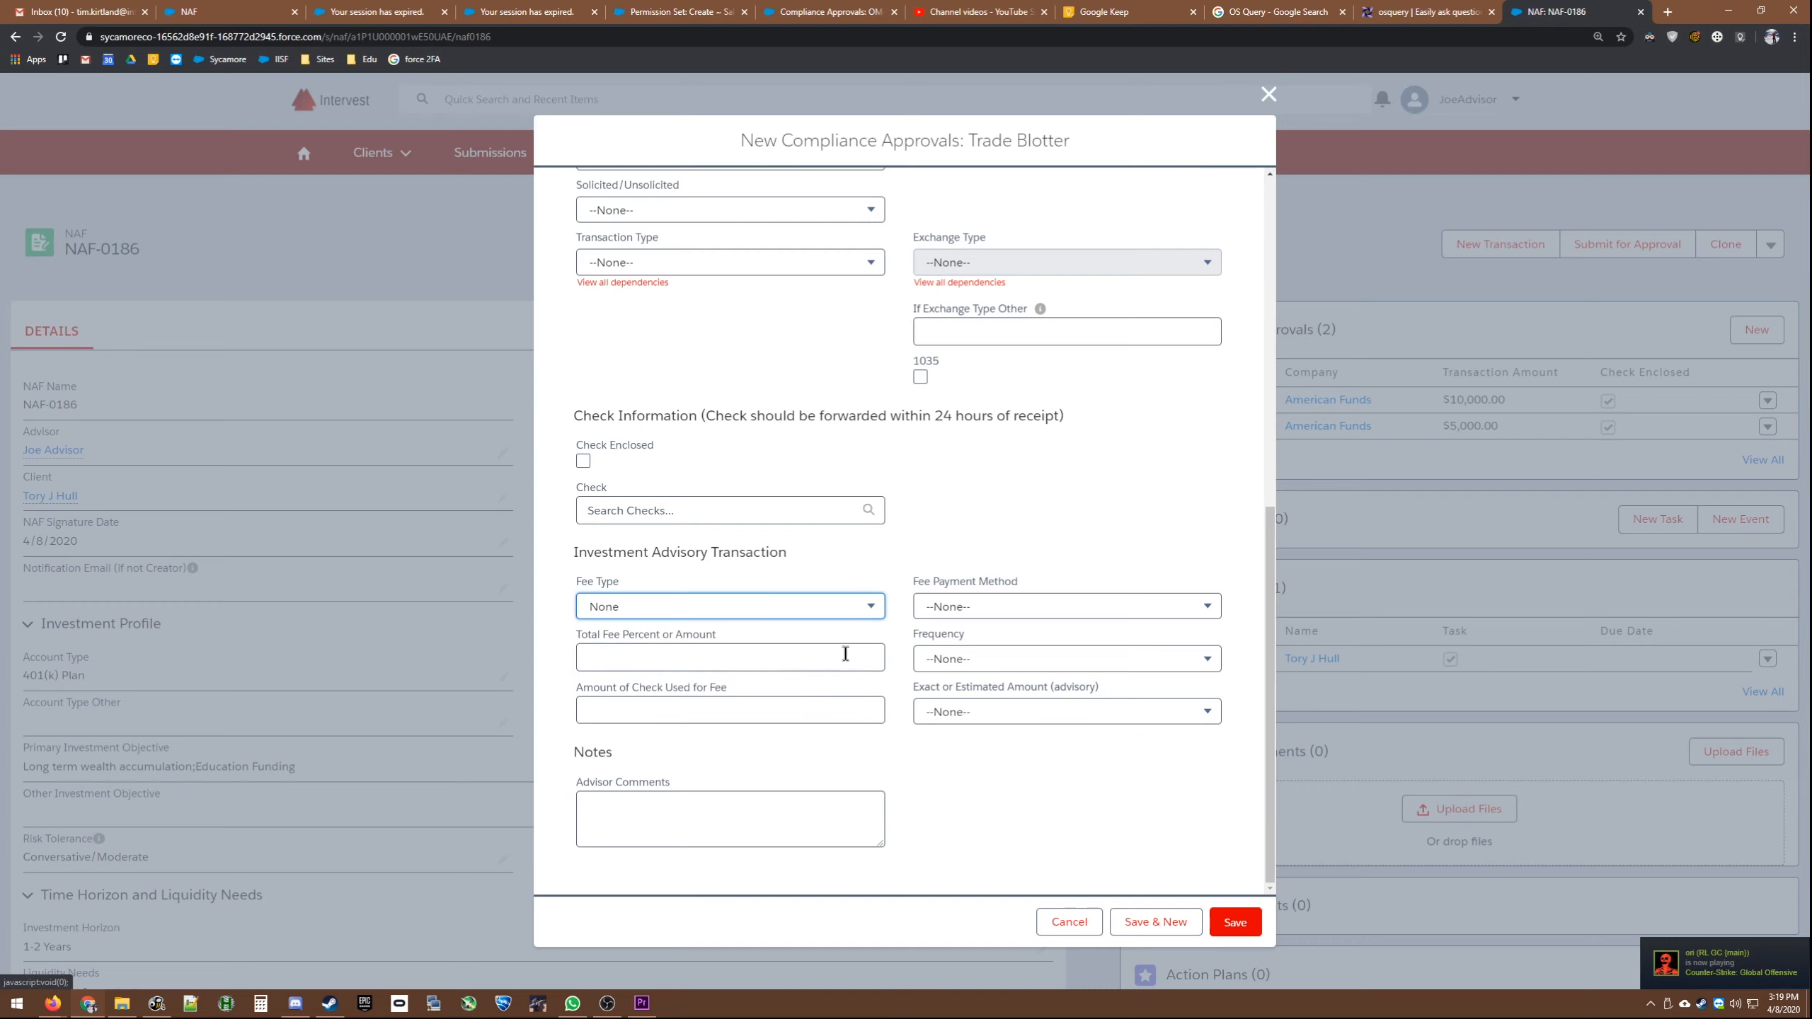
click(876, 617)
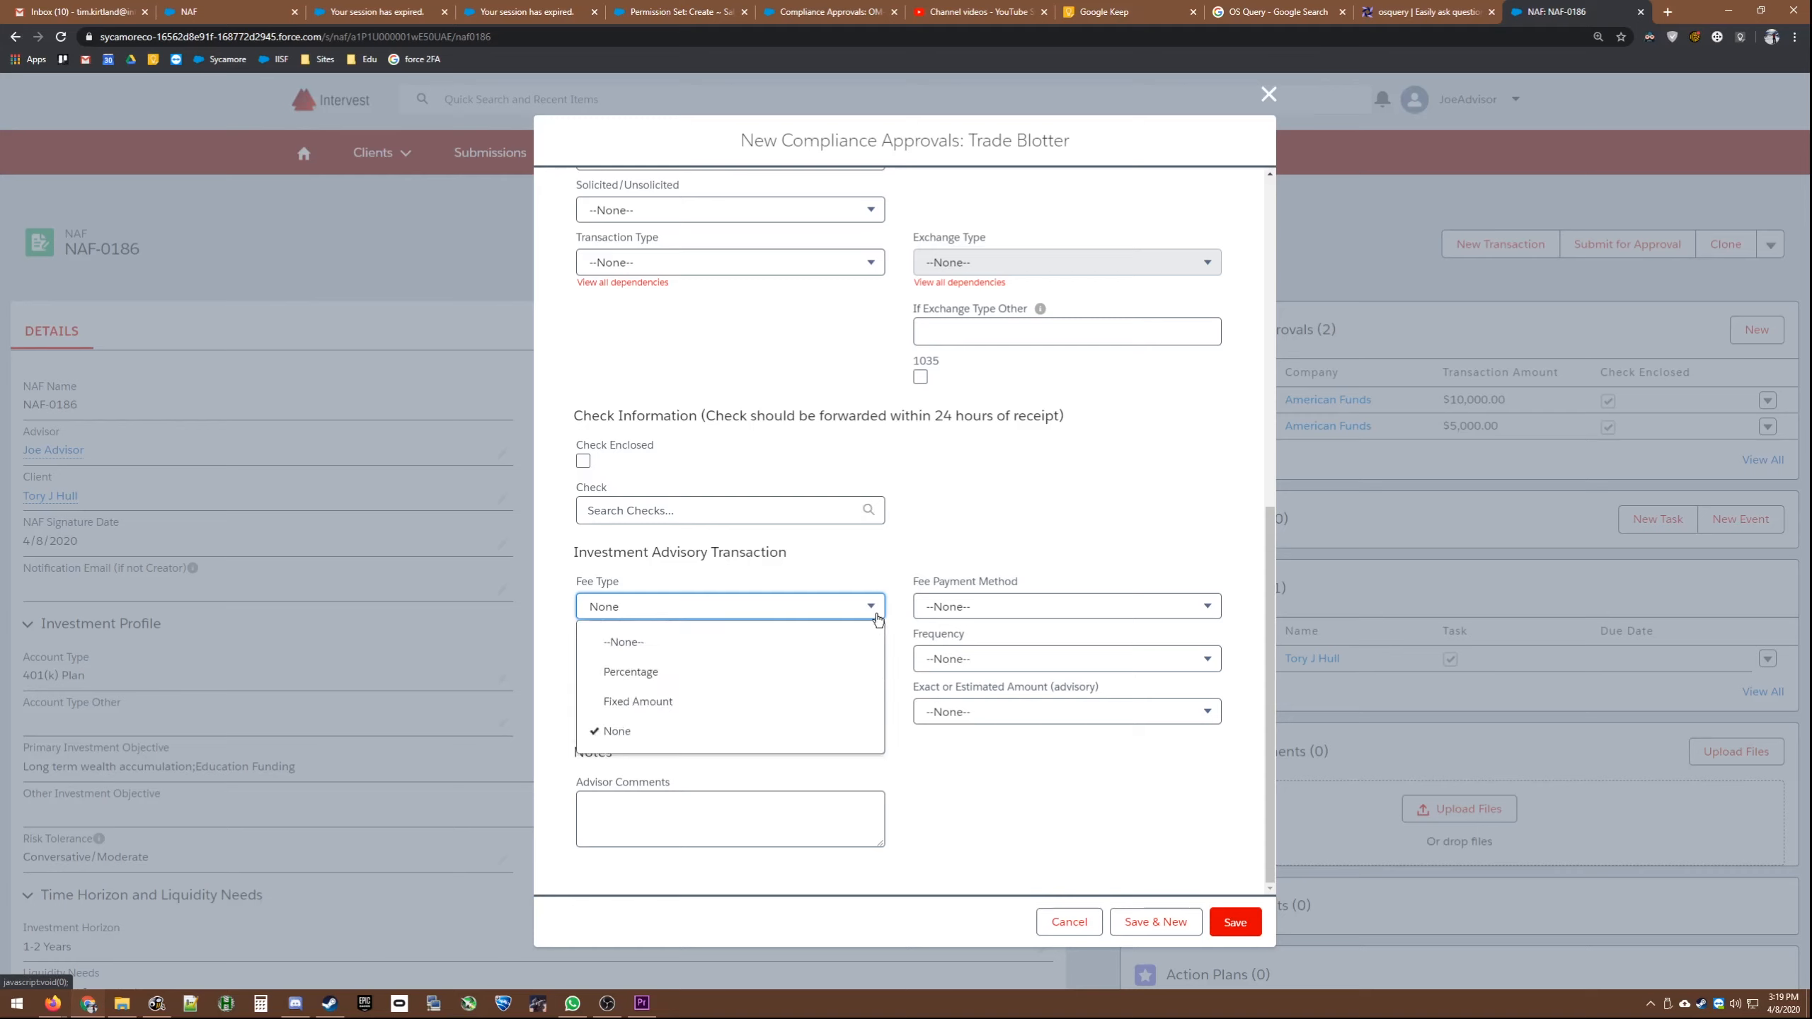
click(767, 676)
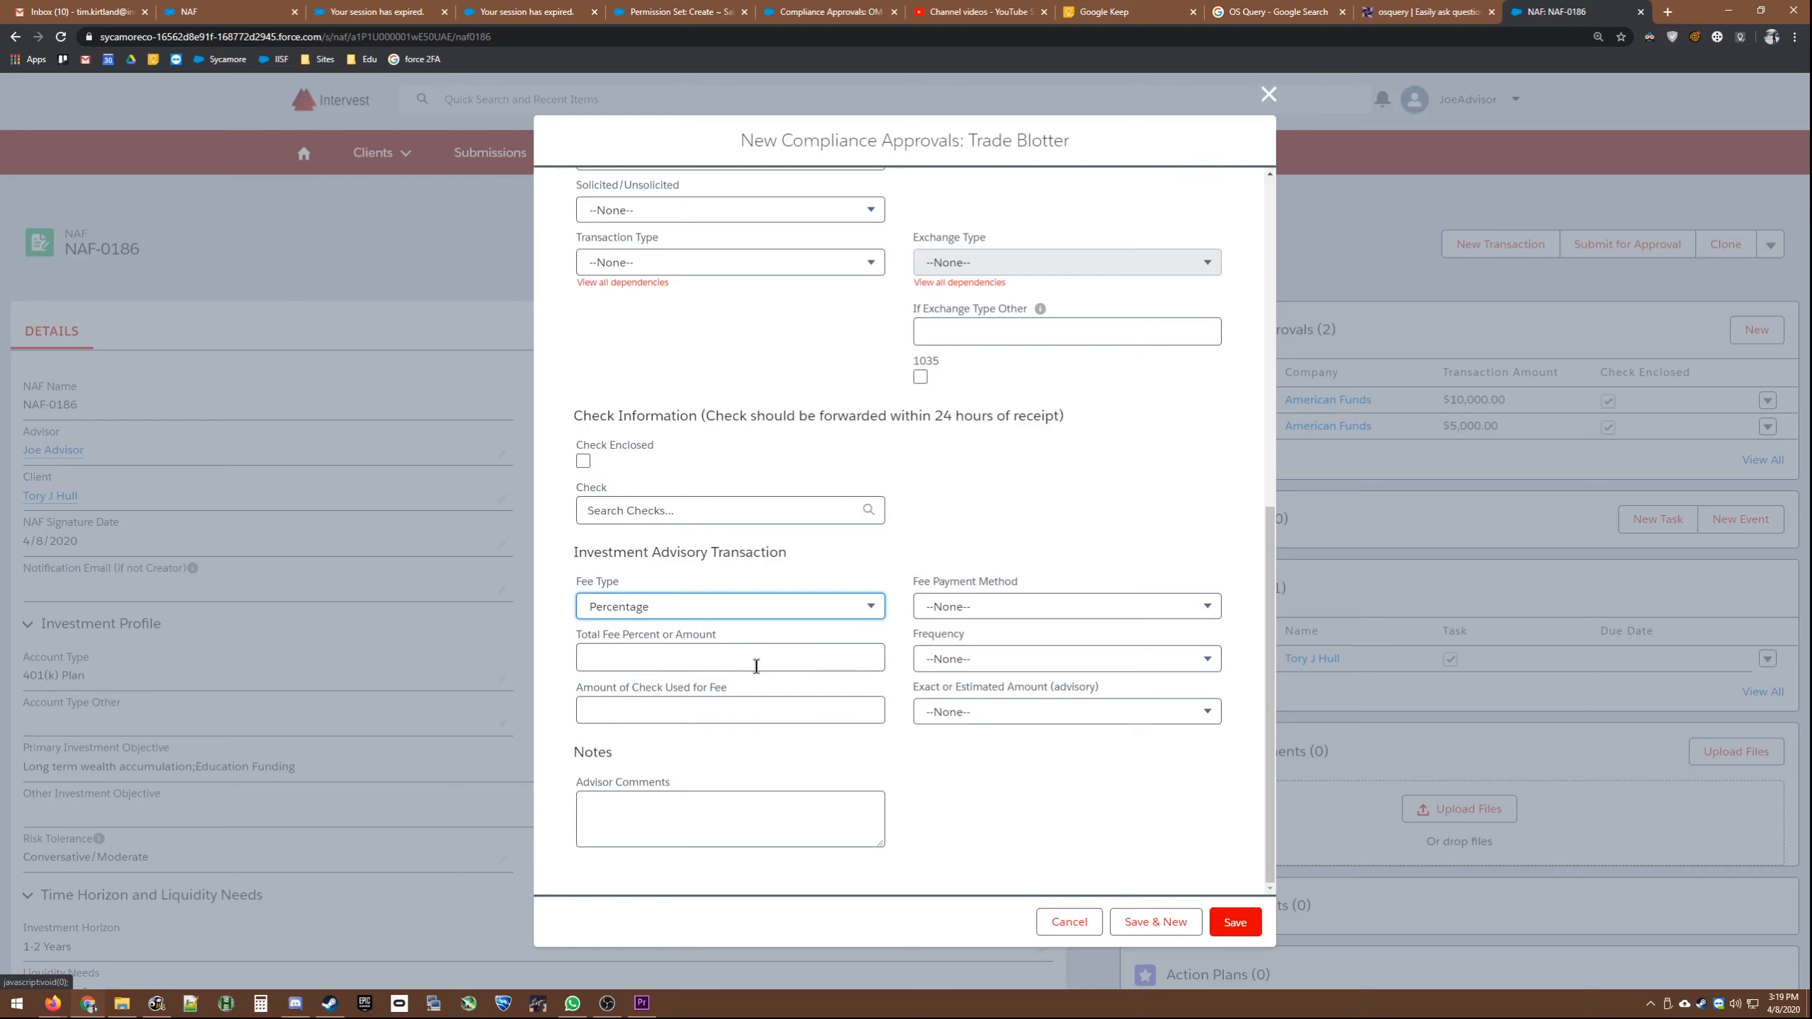
click(756, 664)
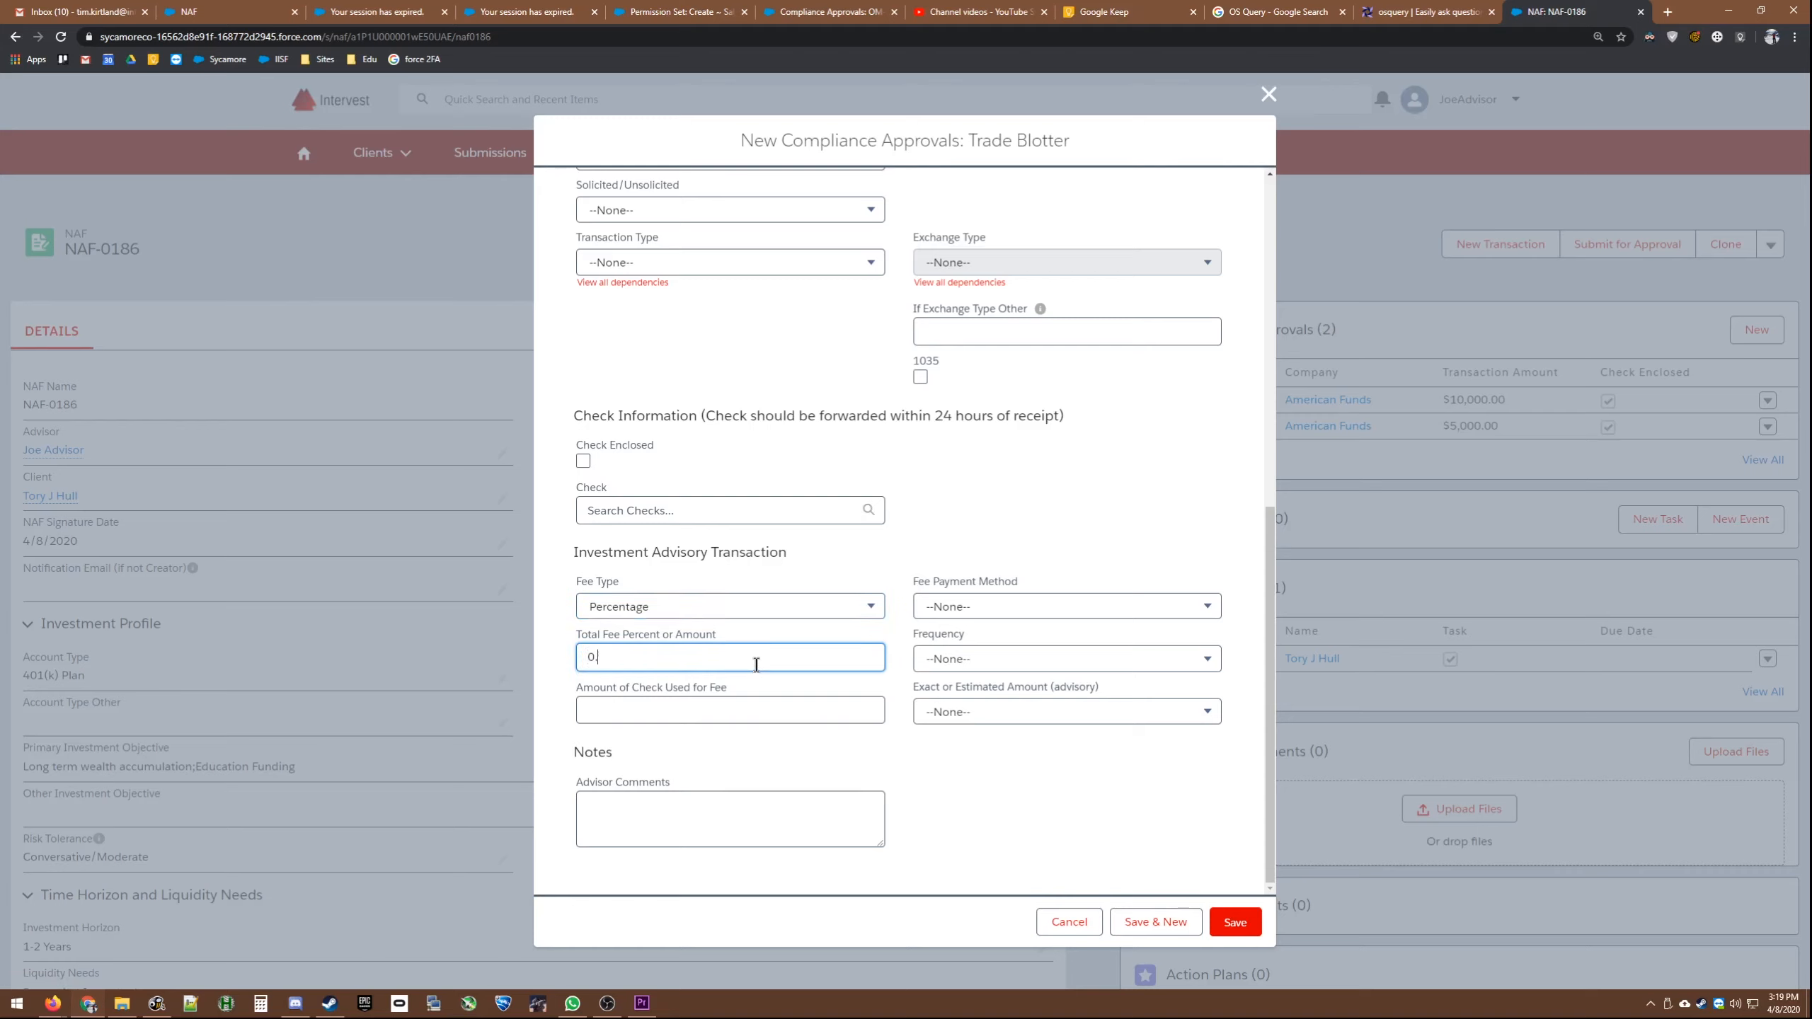
click(728, 683)
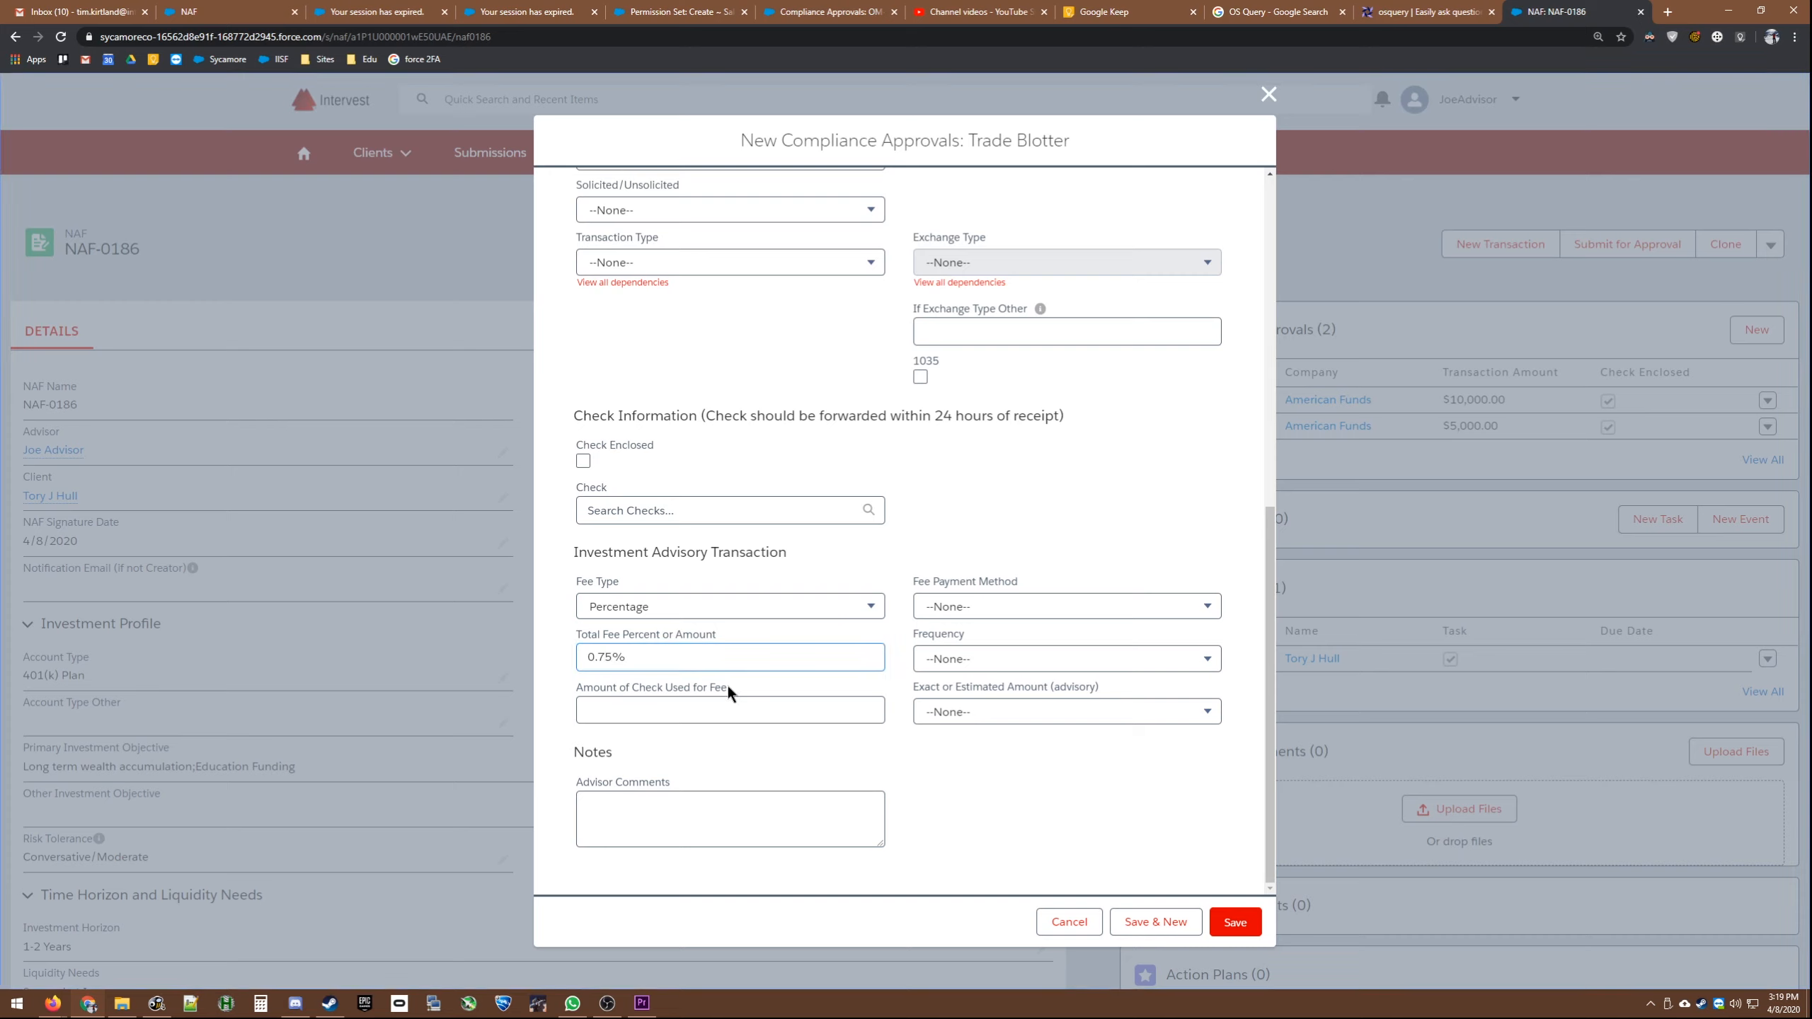
Step: Link check C-3176 to the advisory transaction and set the Amount of Check Used for Fee to 0
click(716, 710)
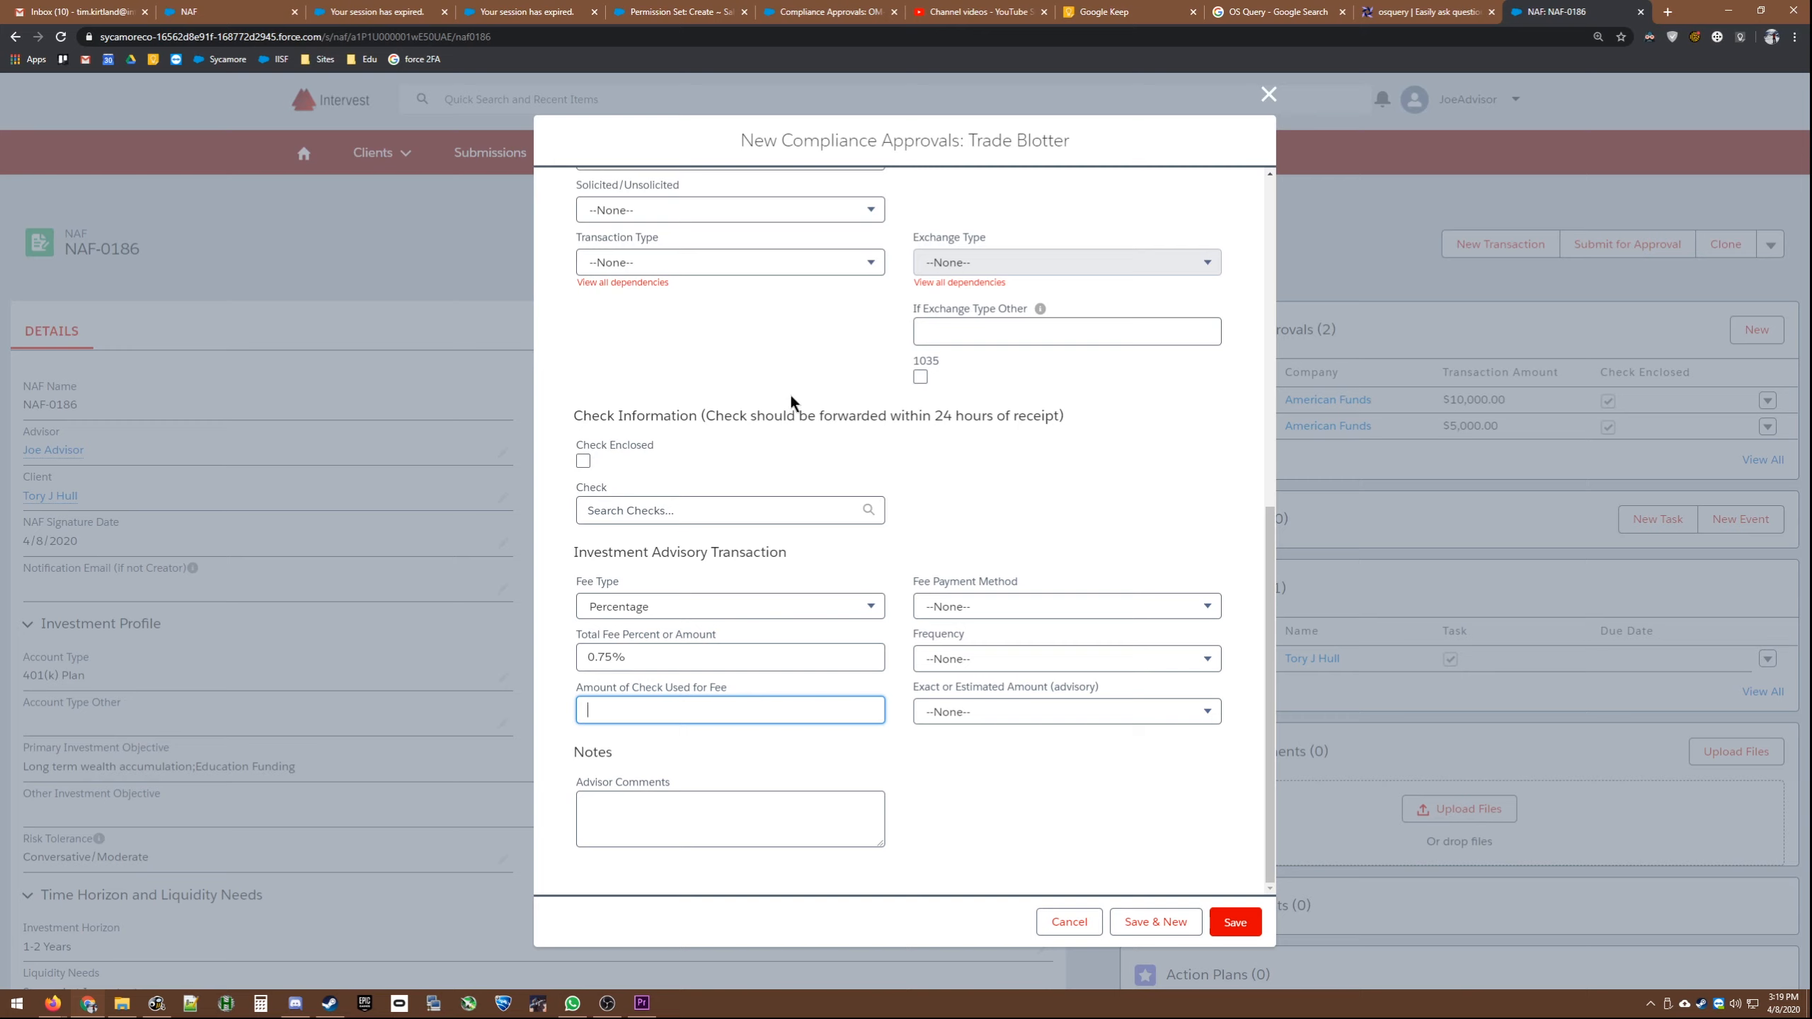
click(712, 510)
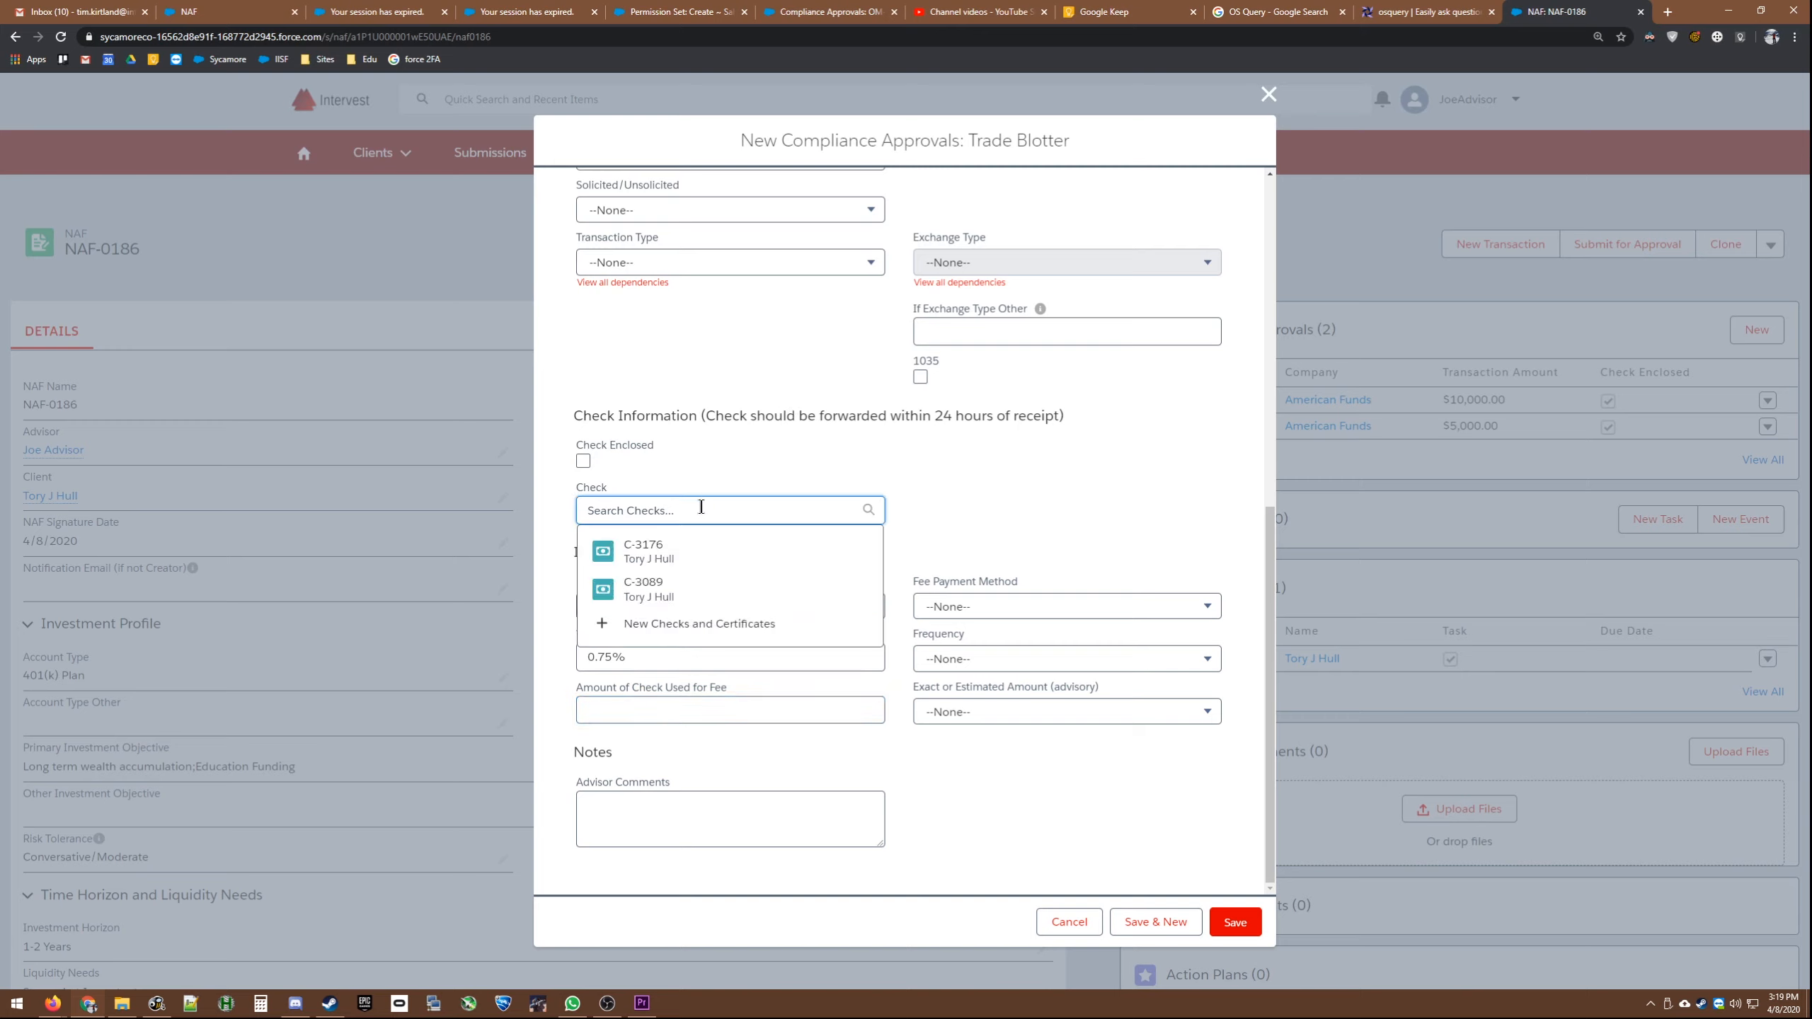
click(683, 553)
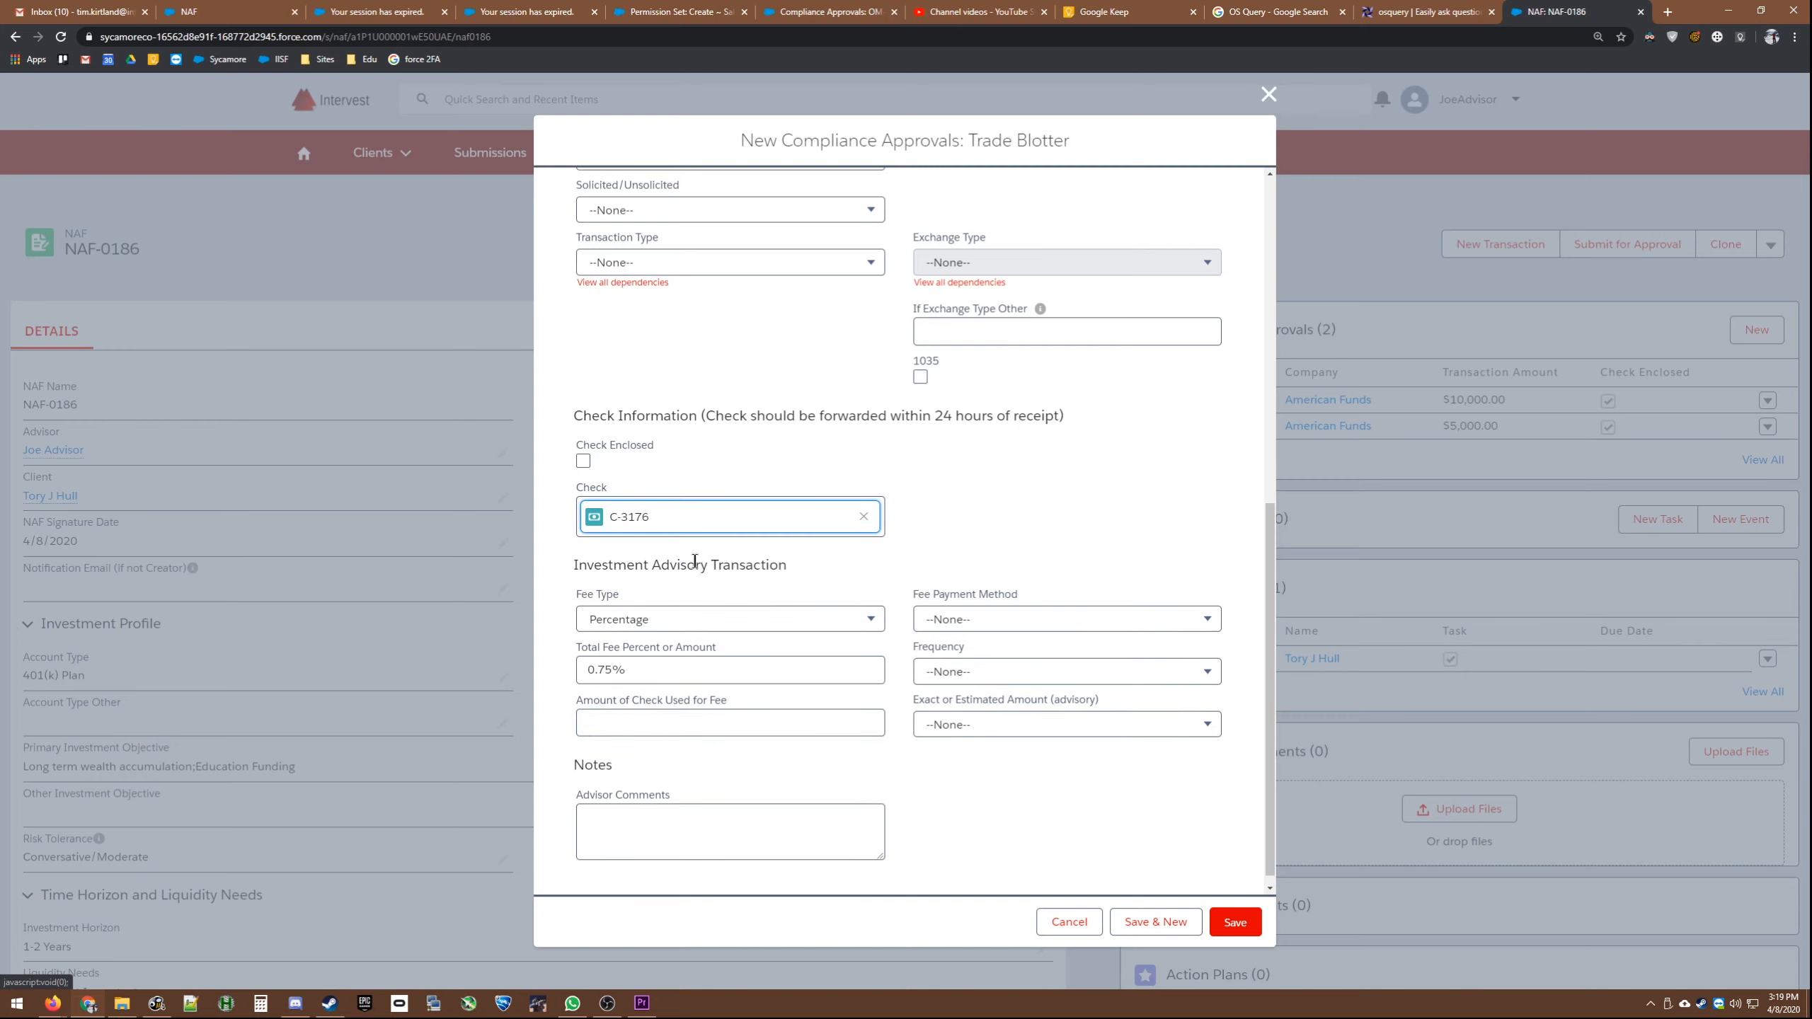
click(666, 716)
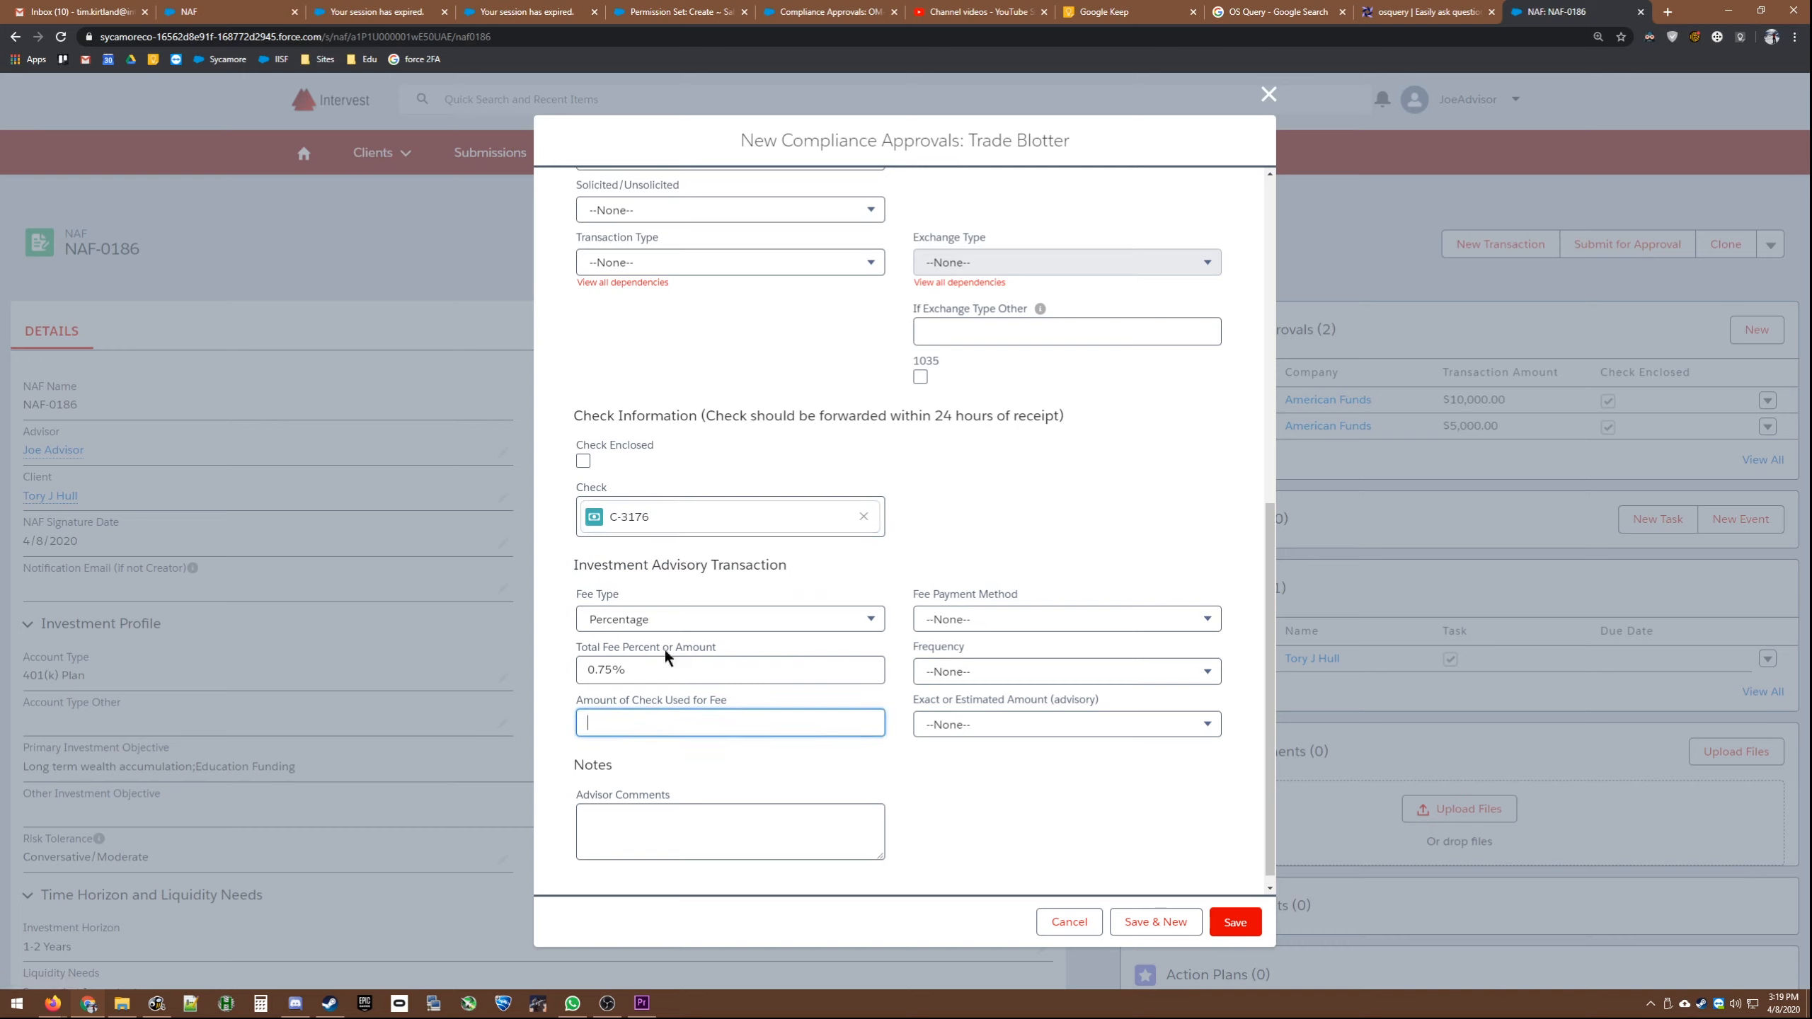
text(0)
click(655, 748)
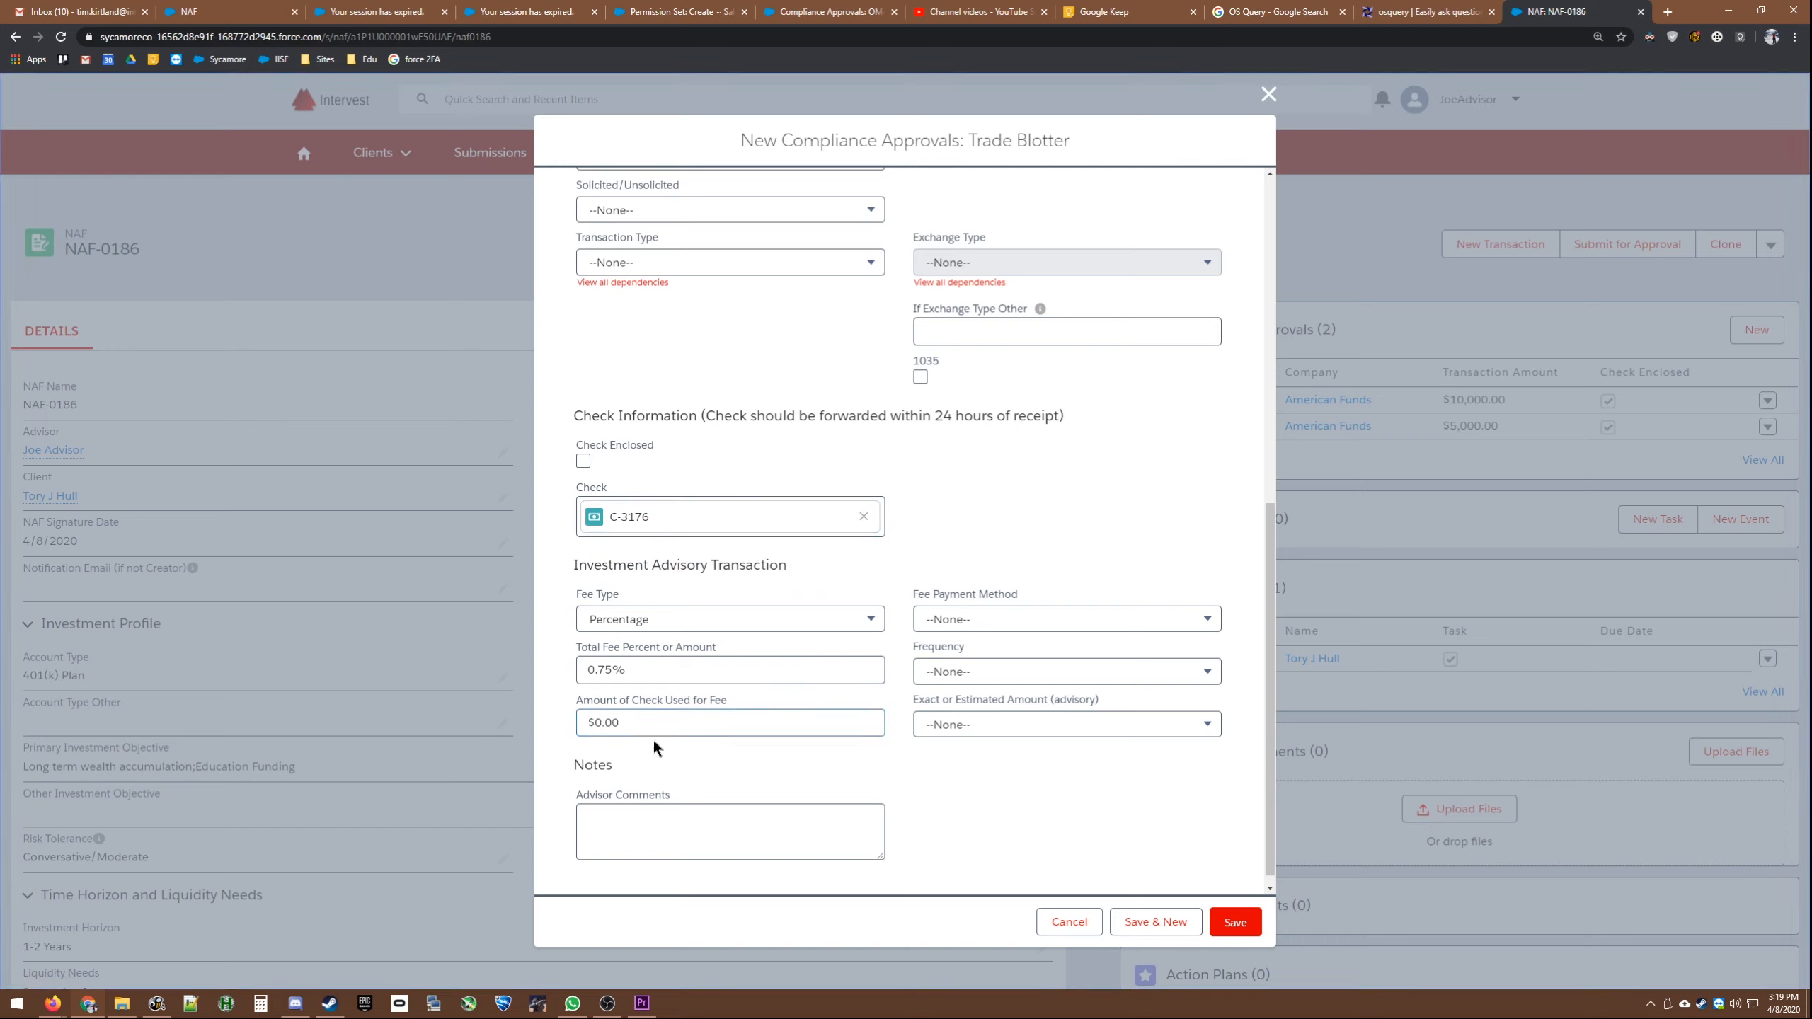
Step: Set the advisory Fee Payment Method to Bank Draft and the fee Frequency to Quarterly
double_click(623, 671)
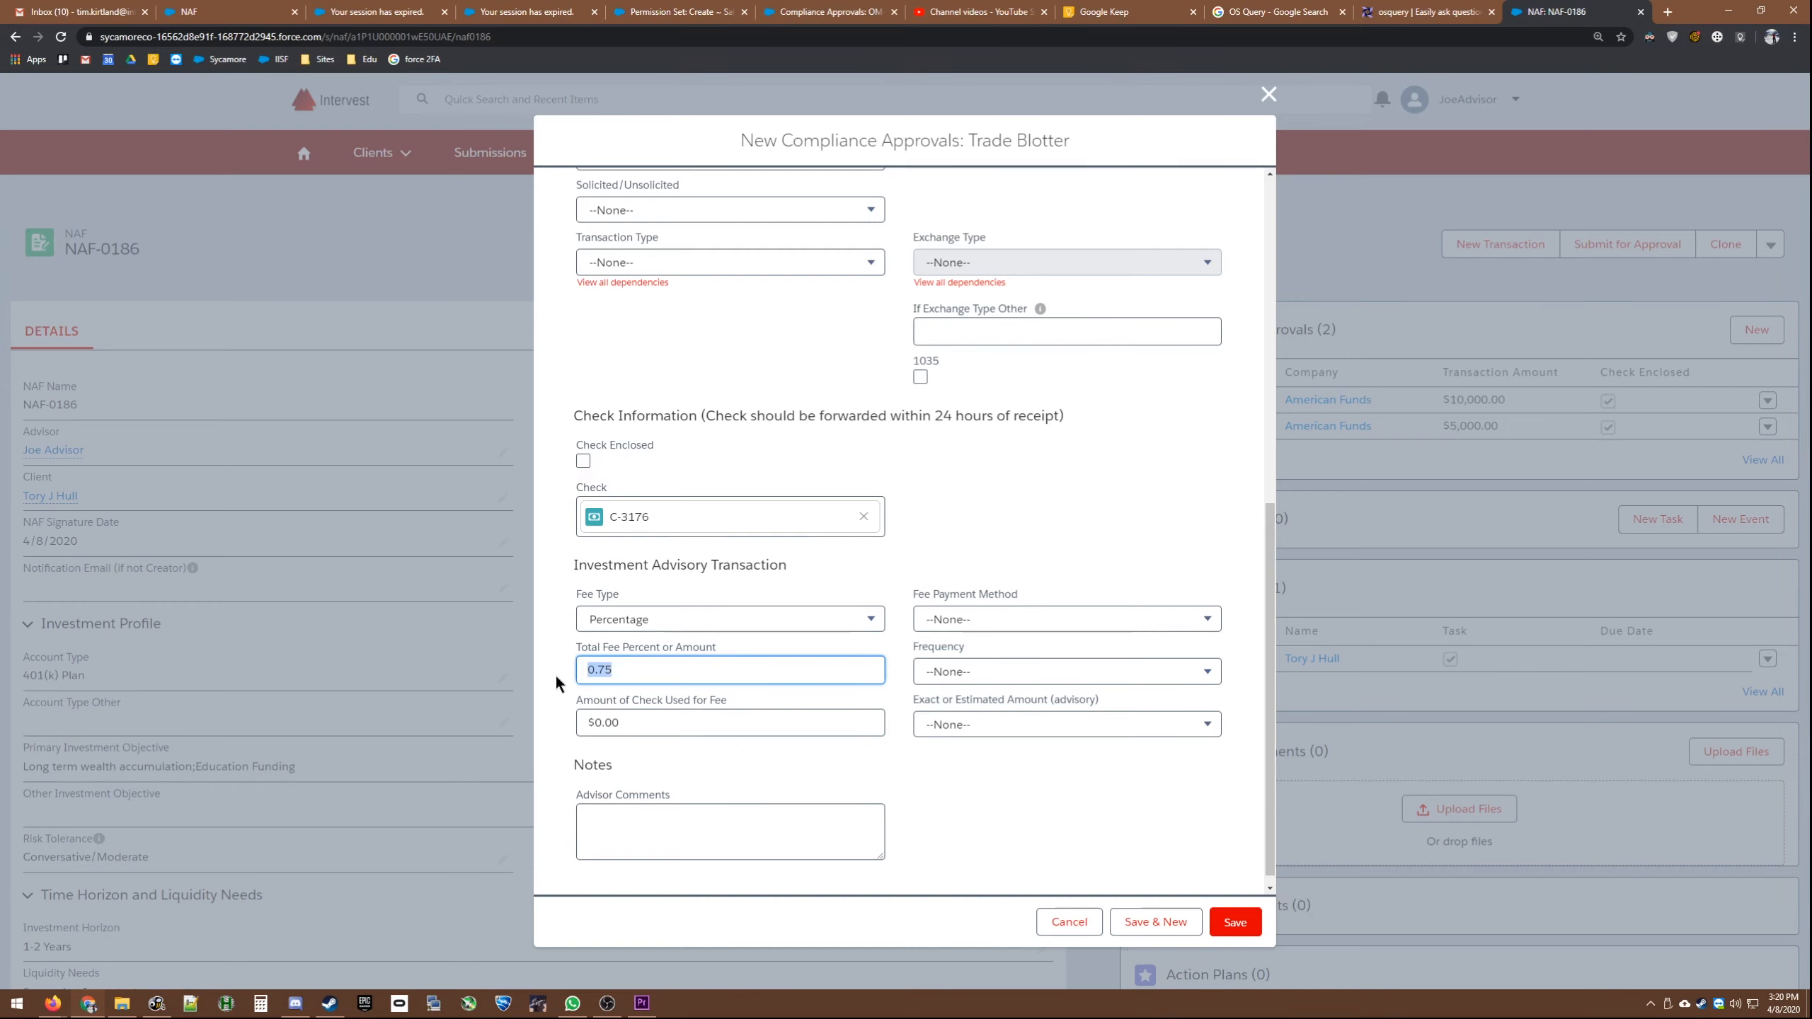
click(559, 682)
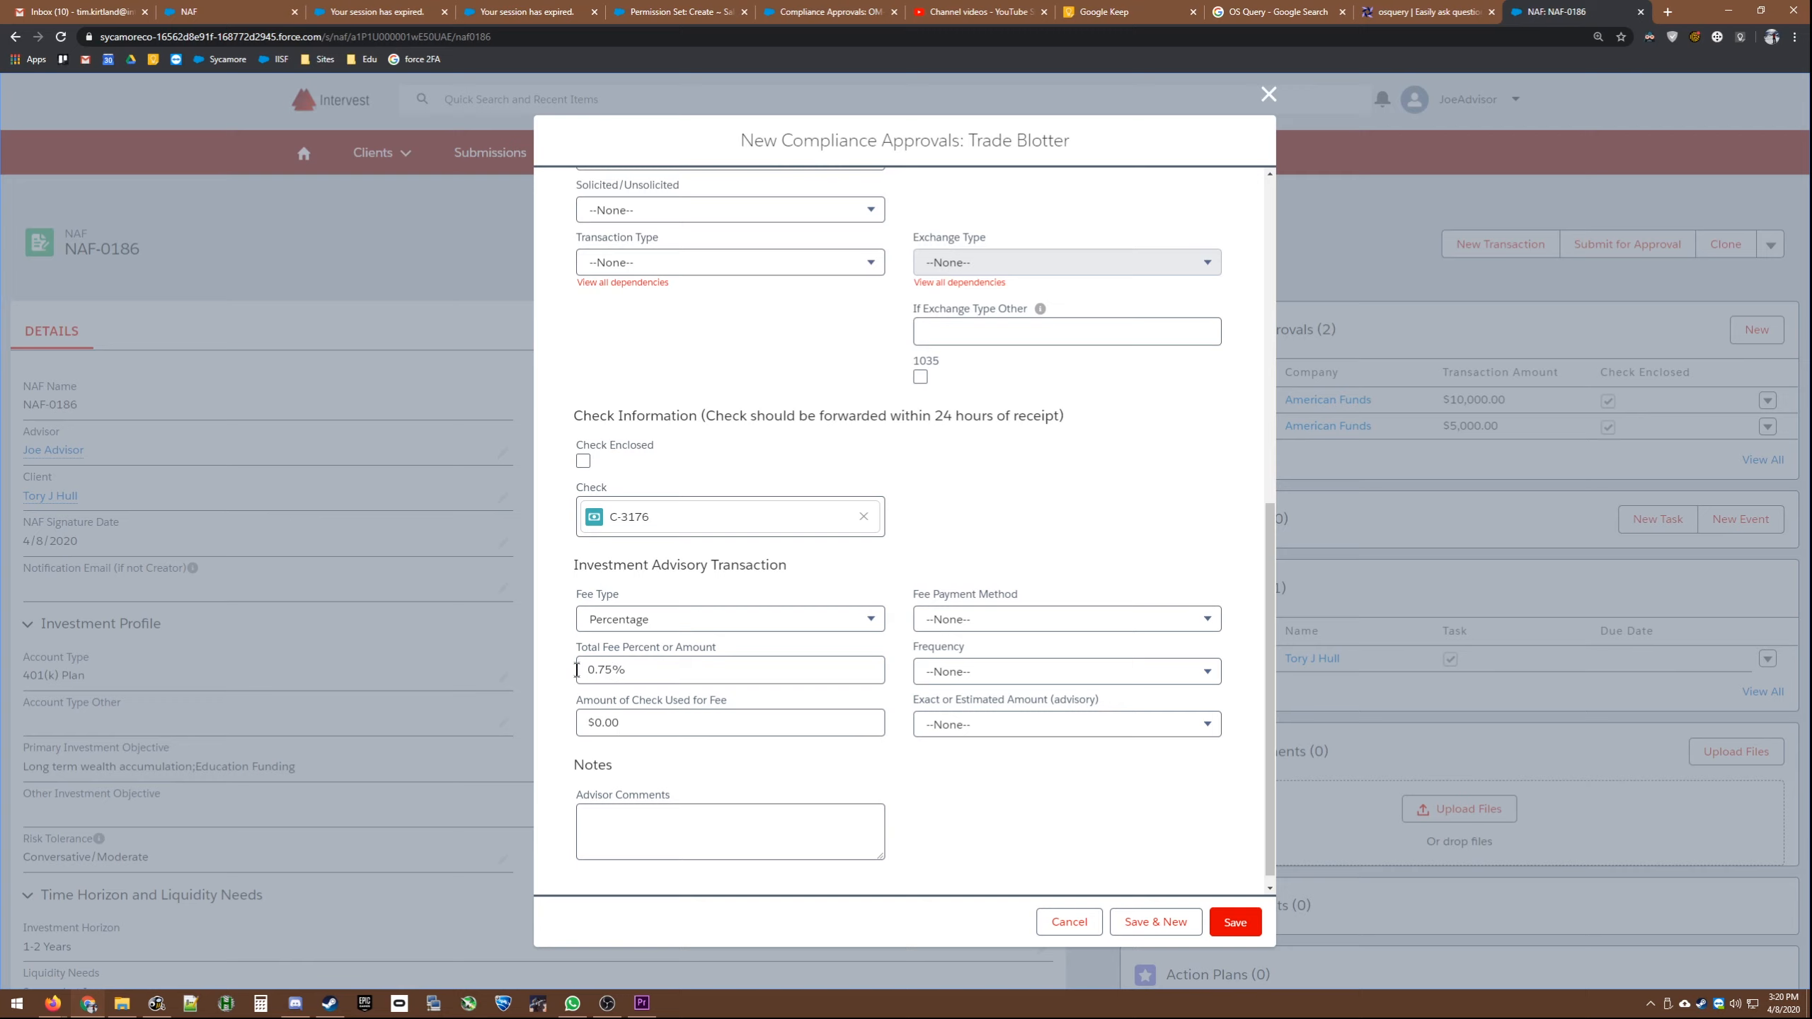
click(970, 622)
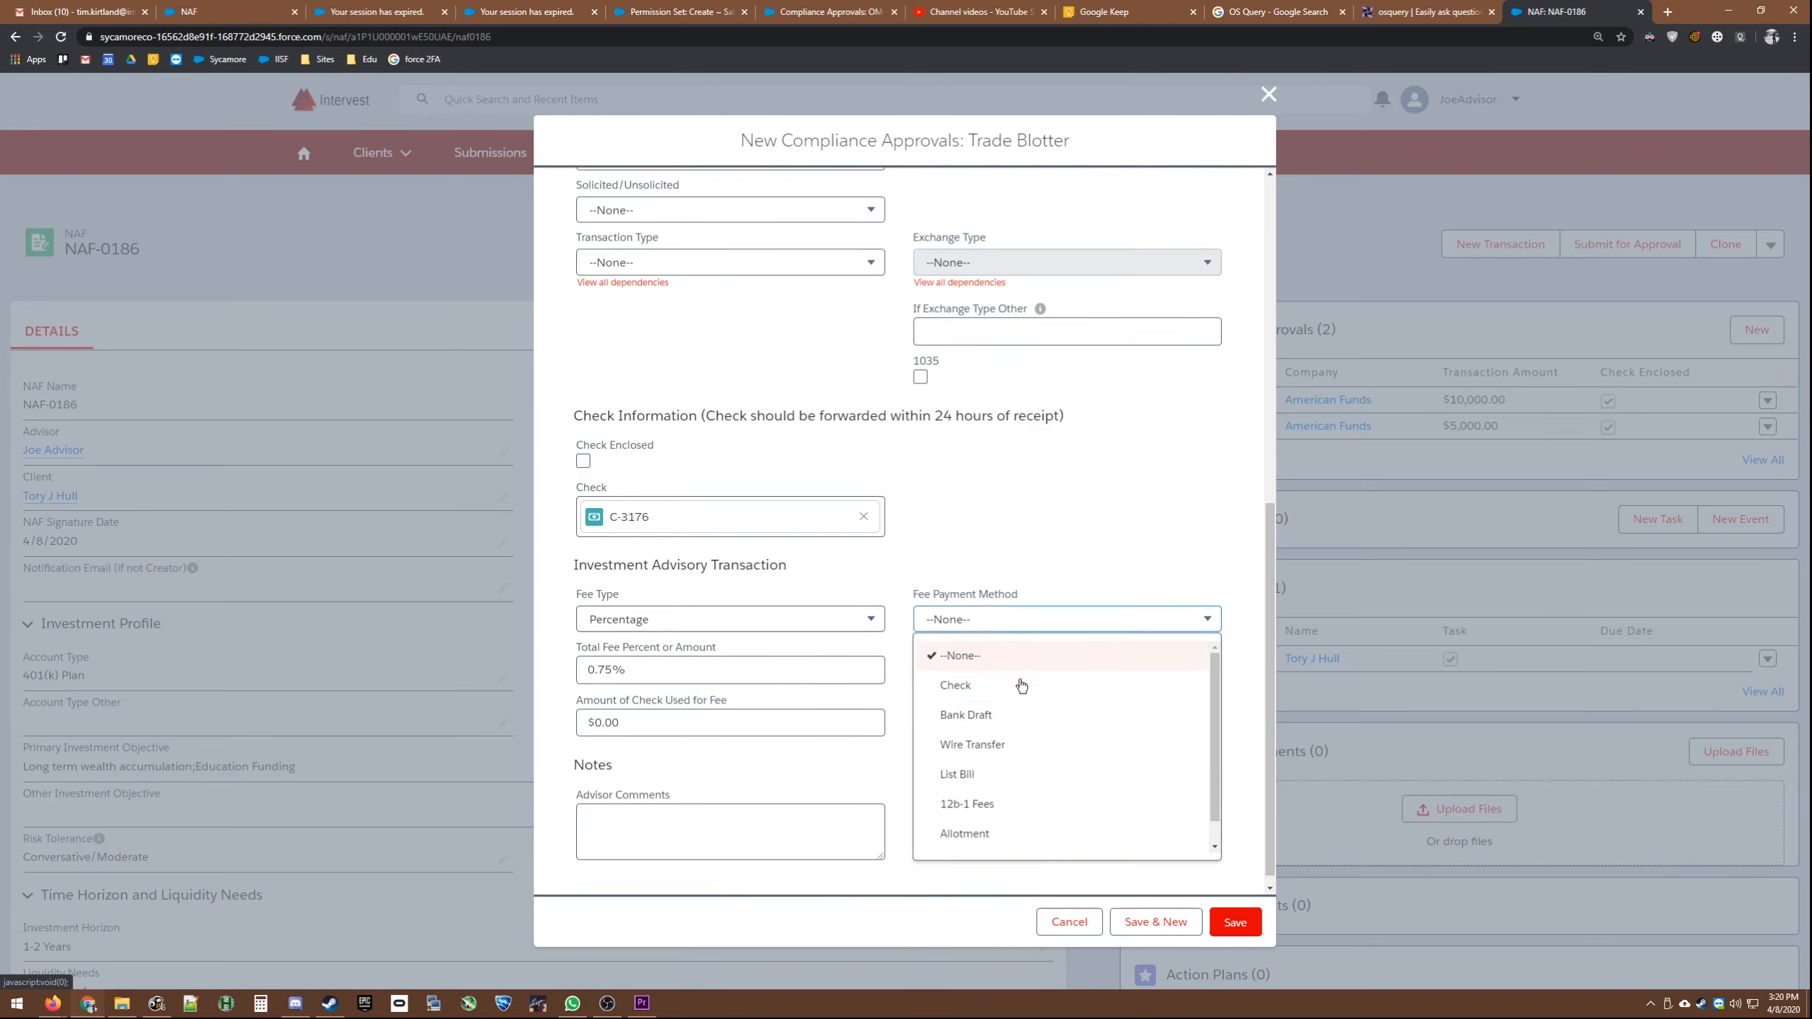
click(1021, 714)
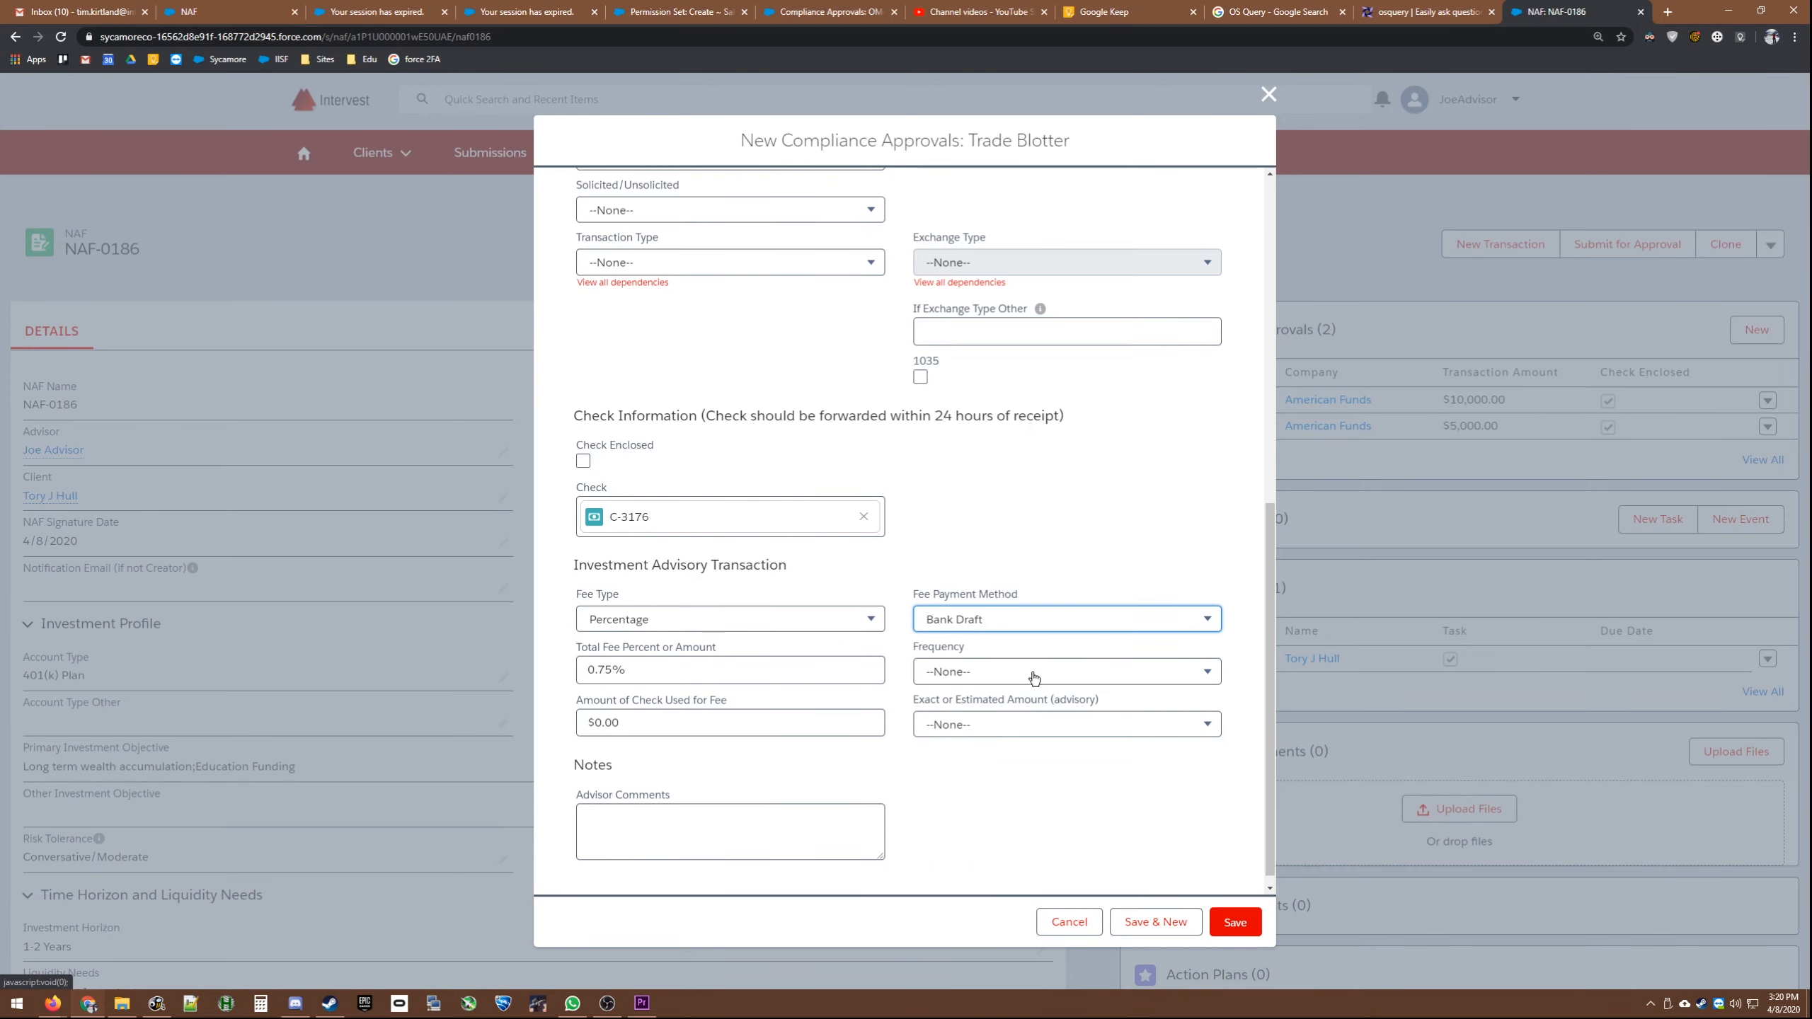
click(1033, 674)
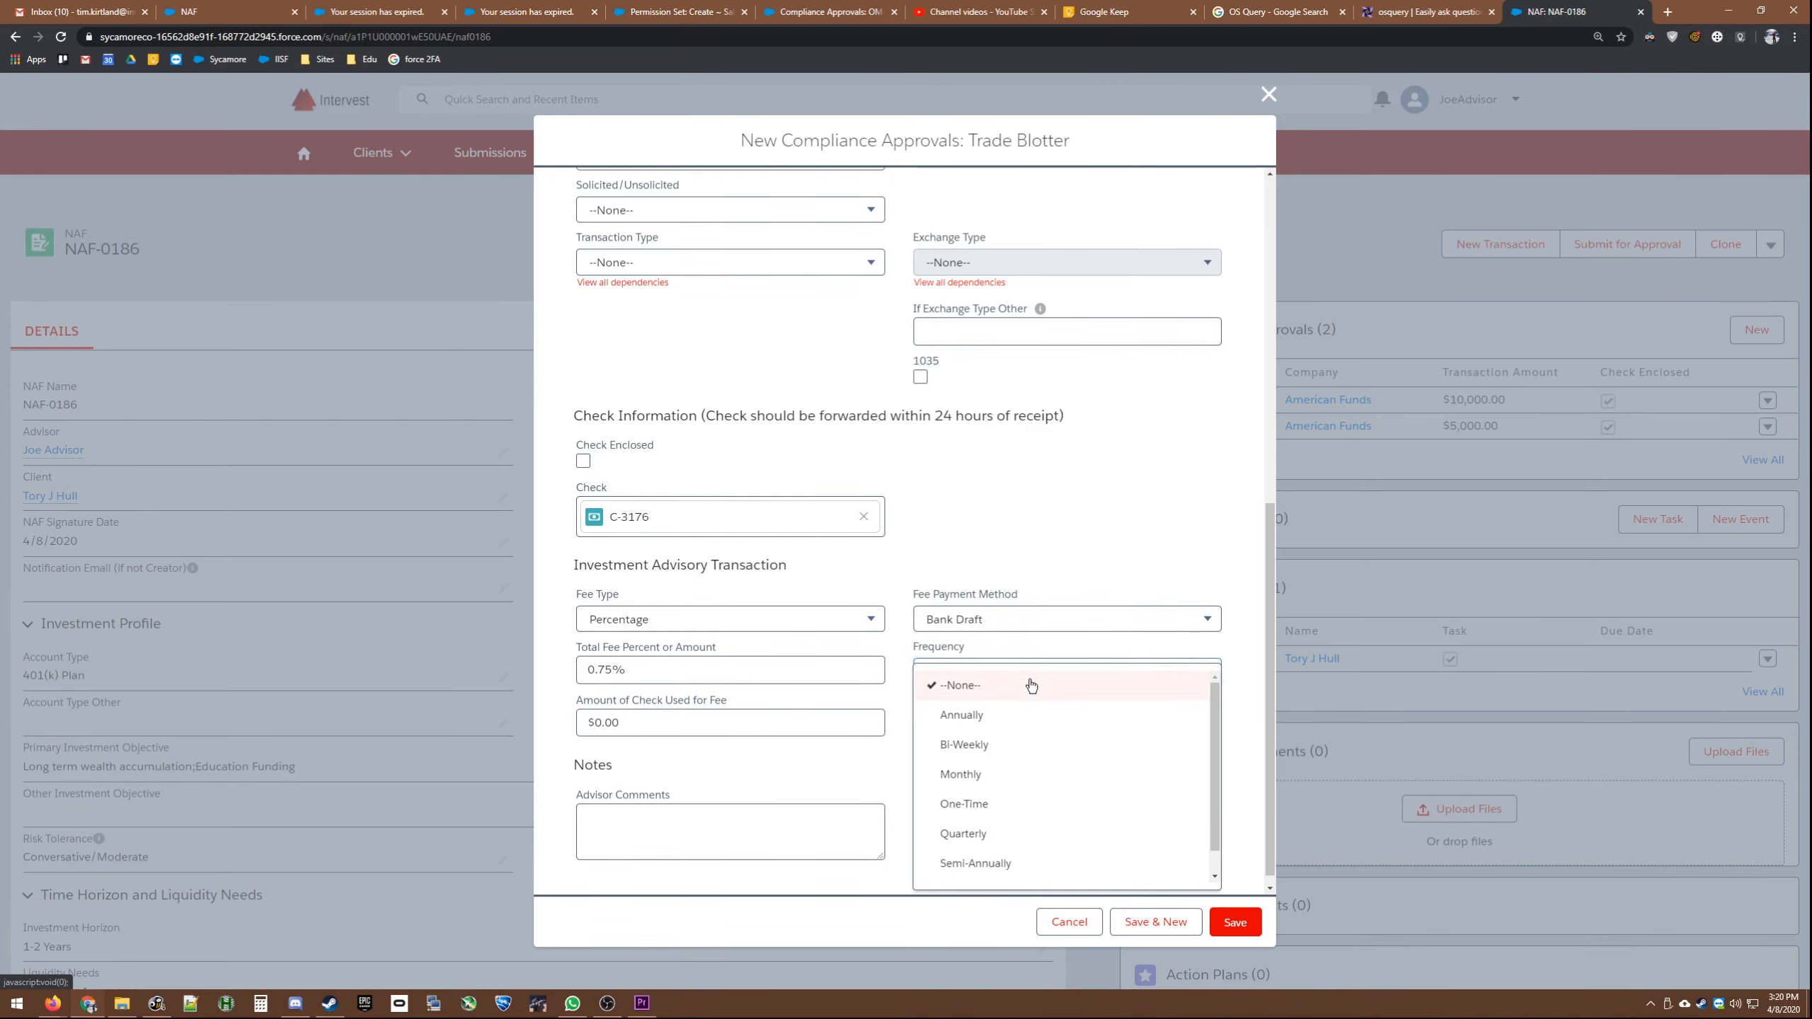
click(1030, 833)
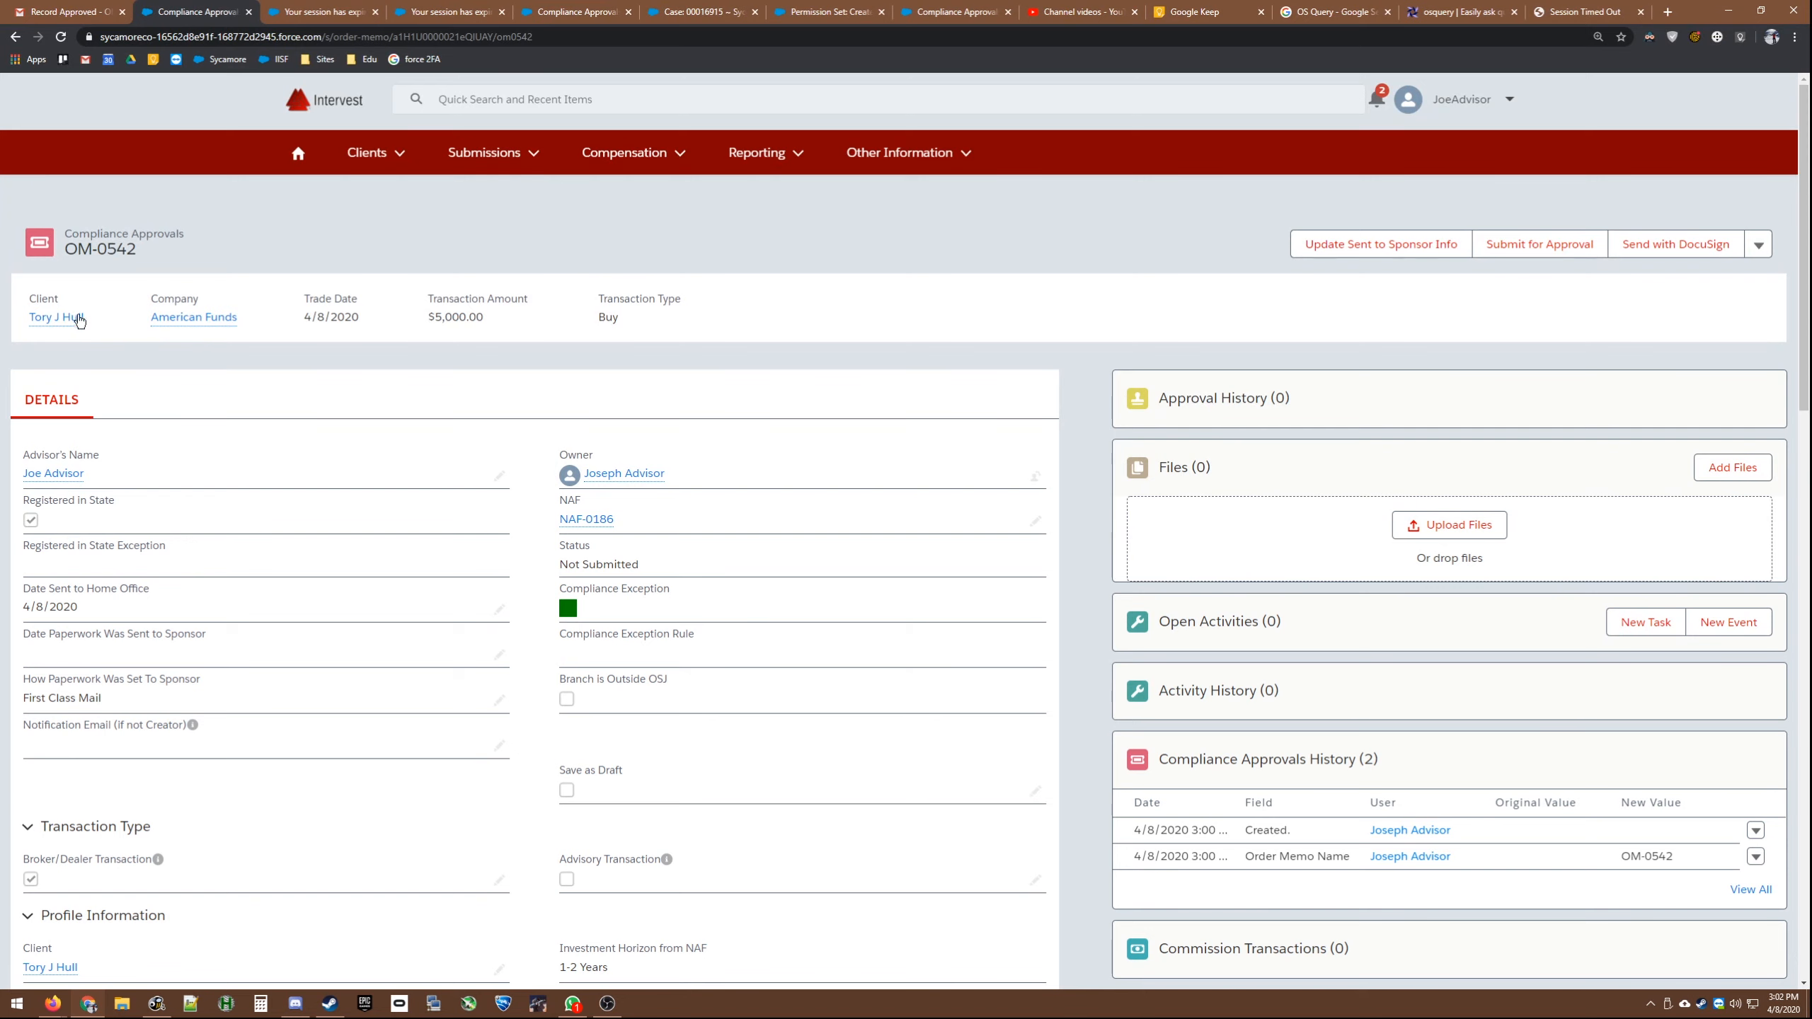
Step: Open the client's account from compliance approval OM-0542 and review its Checks and NAF records
mouse_move(73, 327)
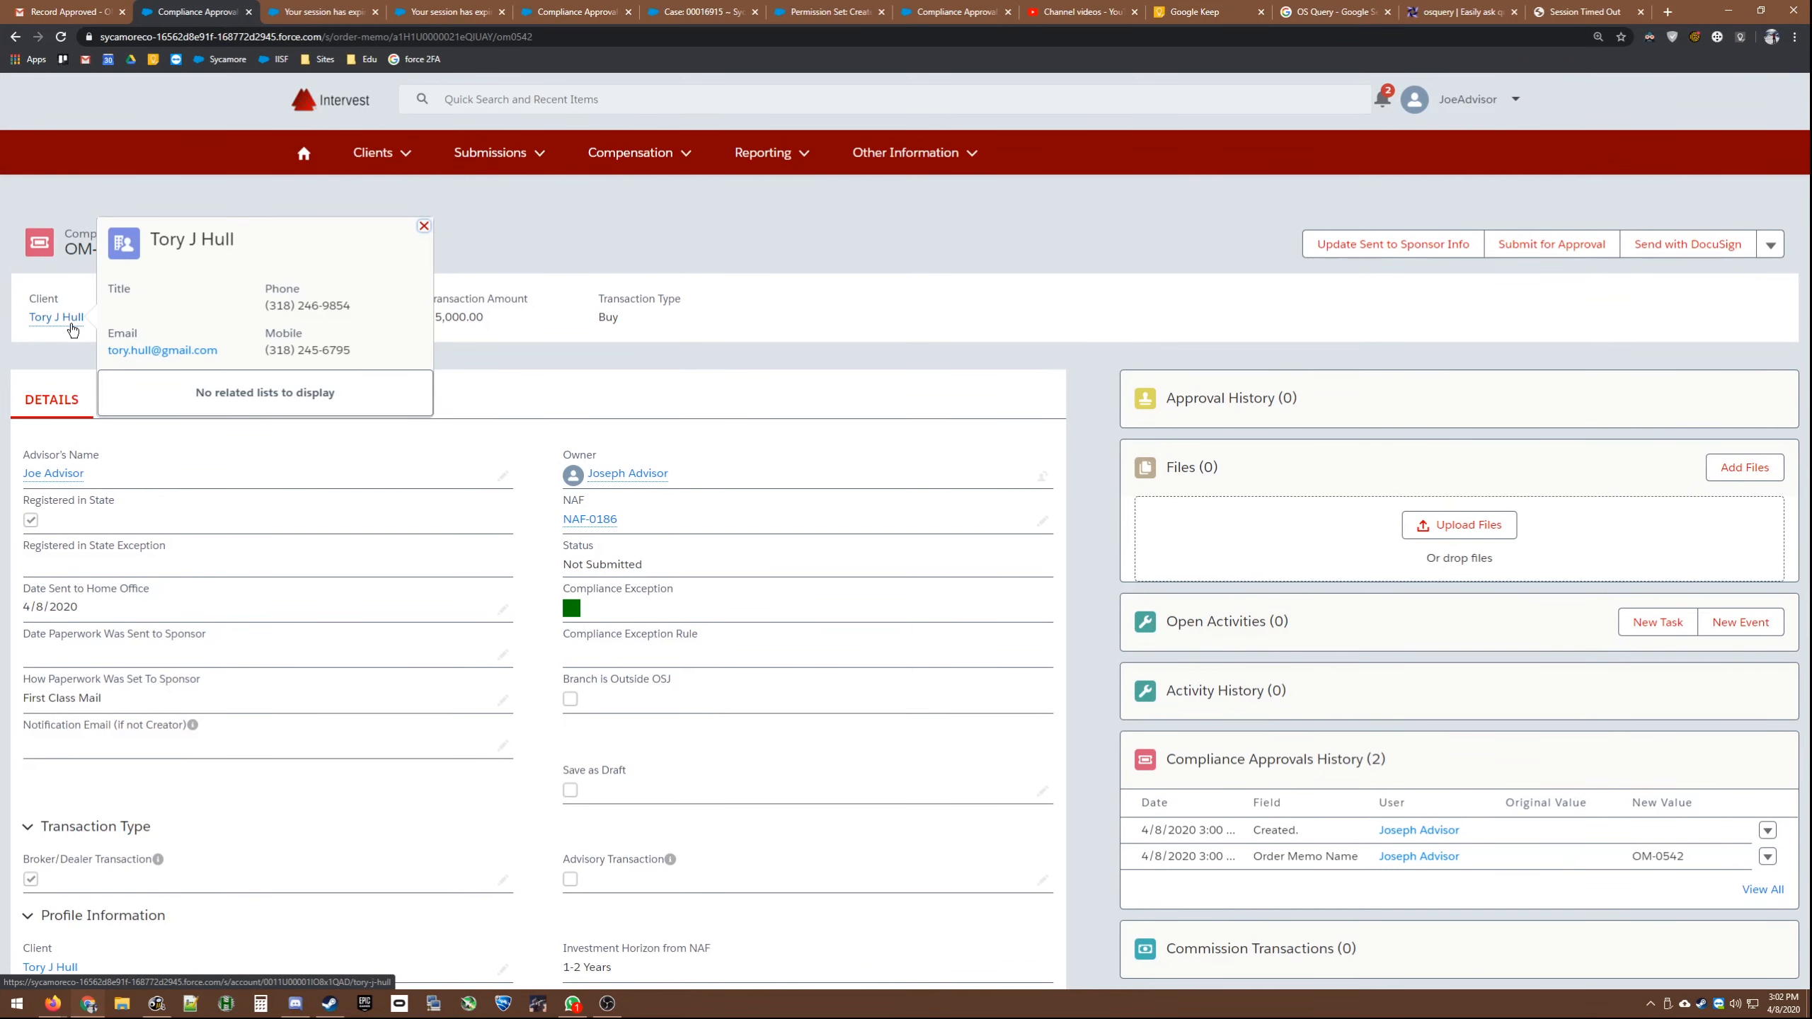
click(73, 325)
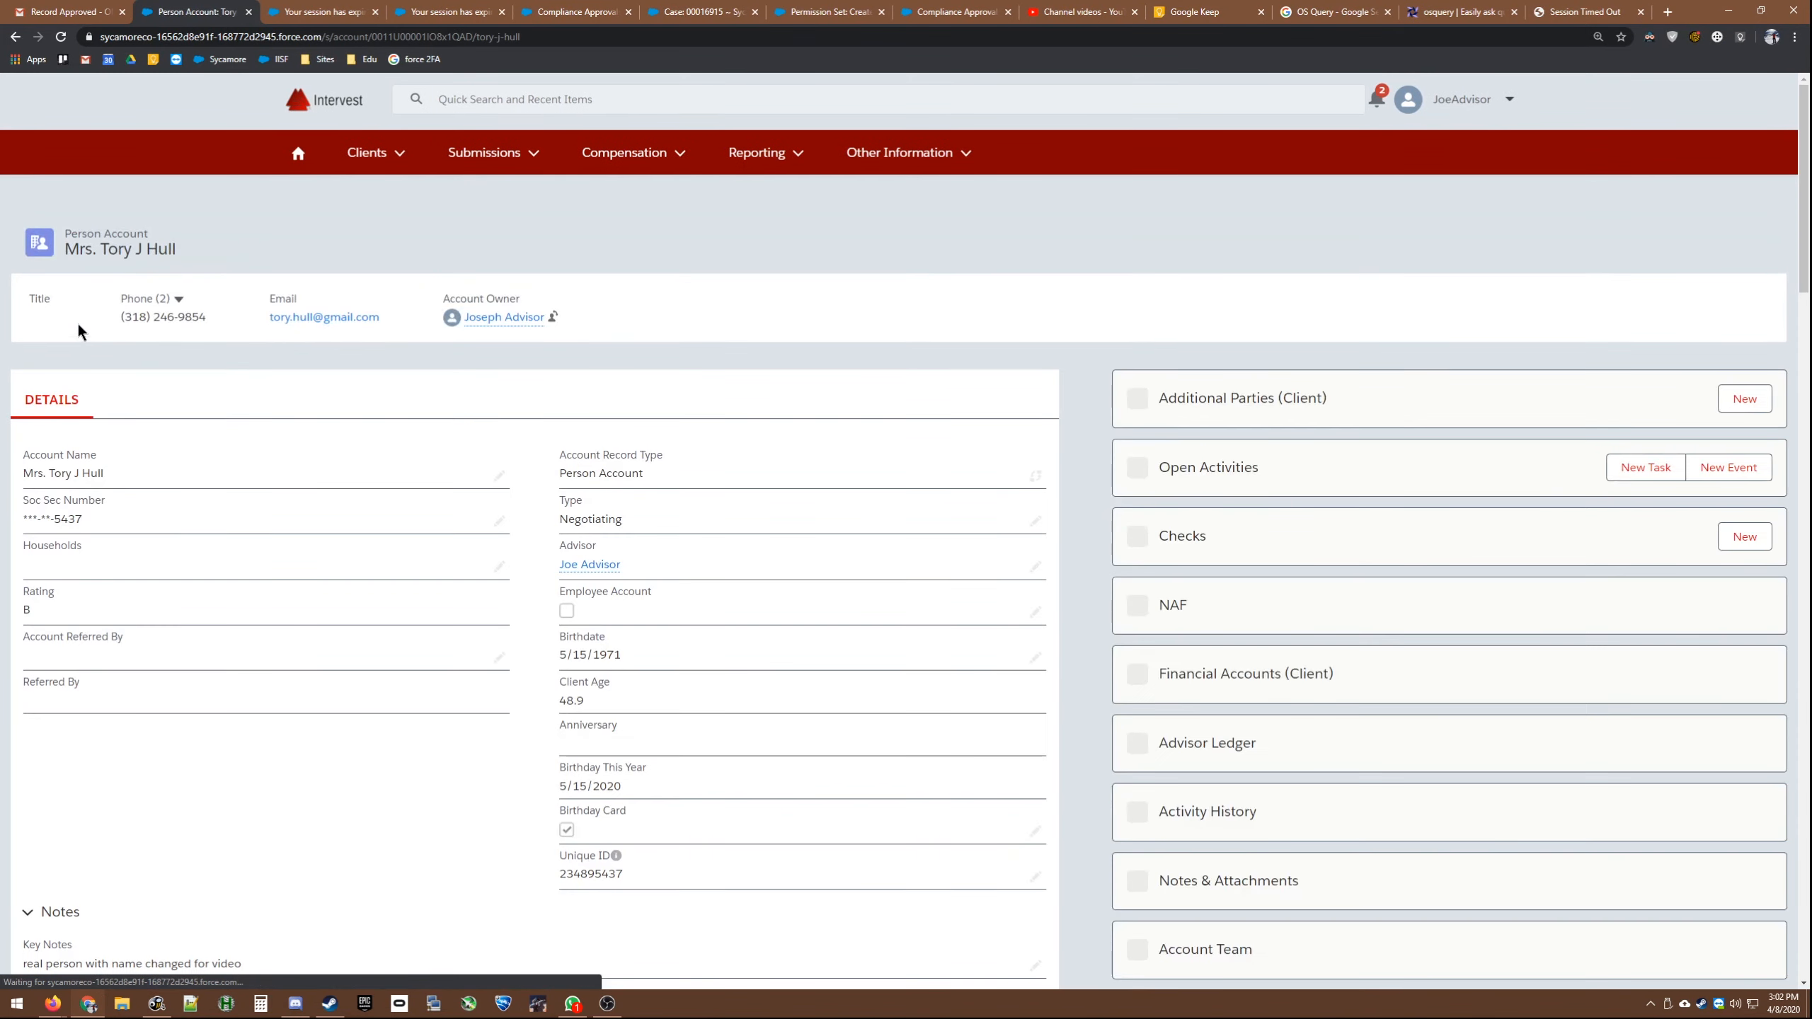
scroll(1115, 508, down, 1)
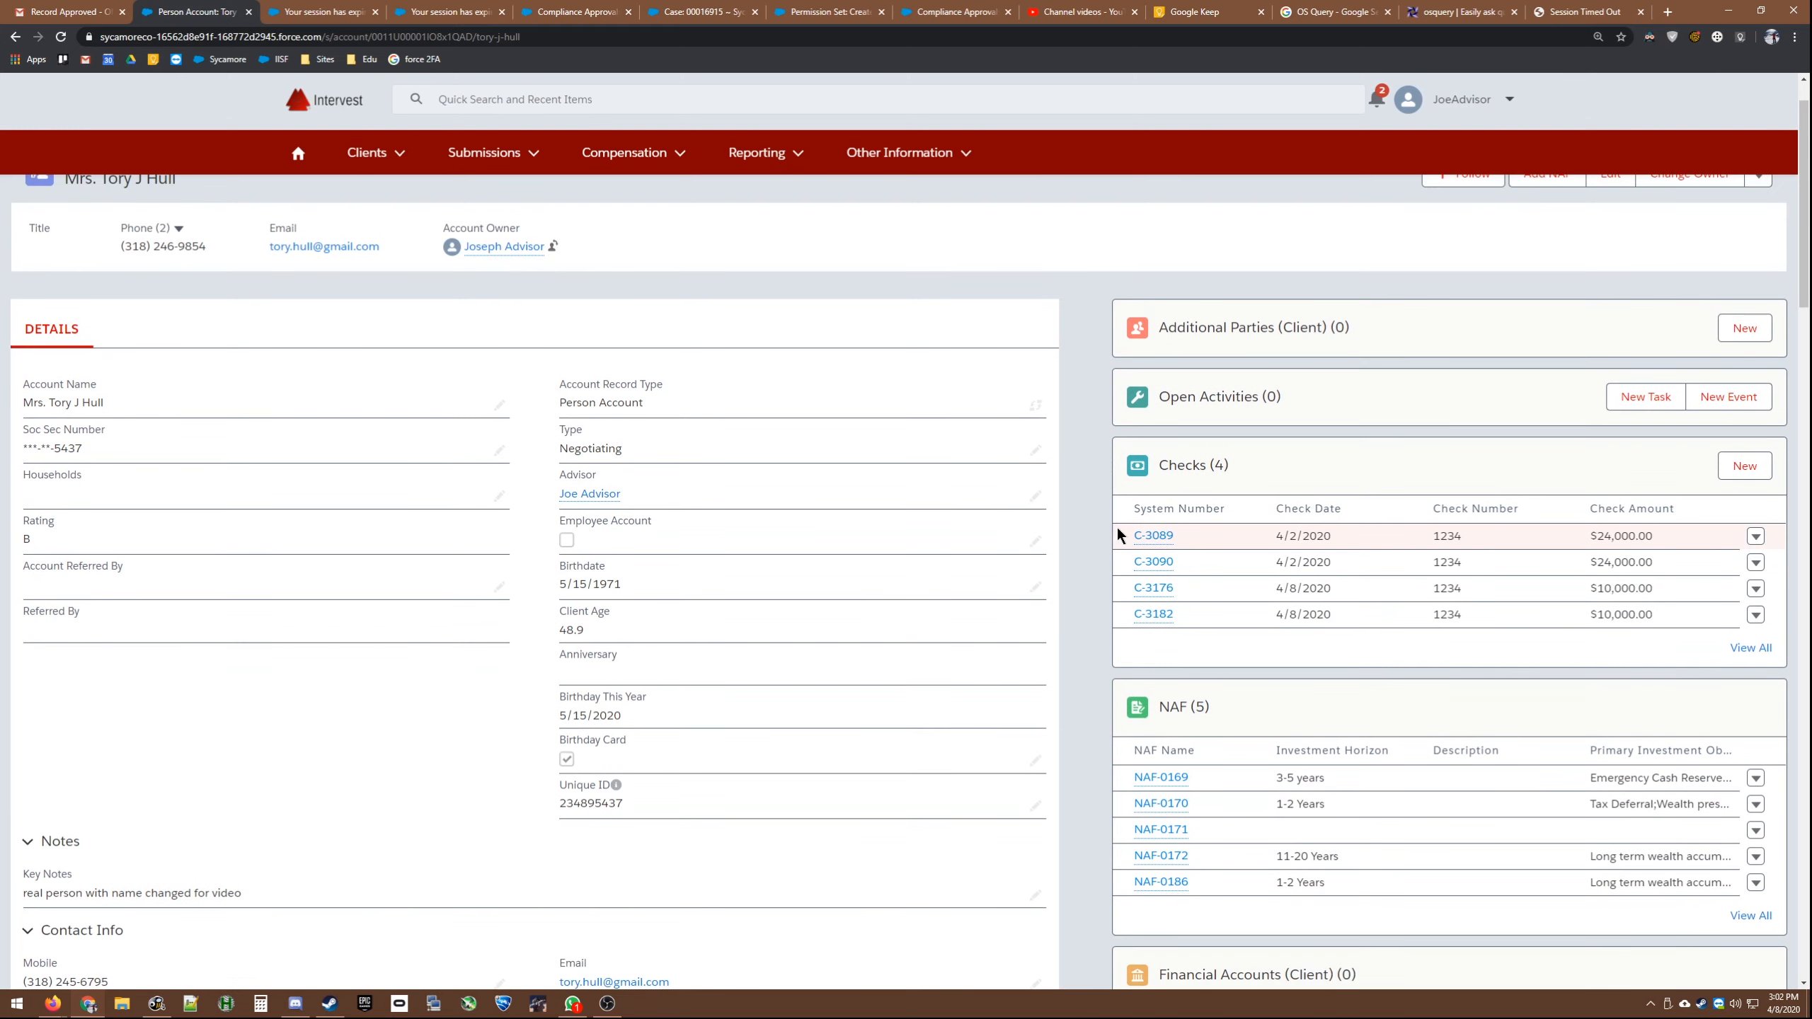
scroll(1104, 544, down, 2)
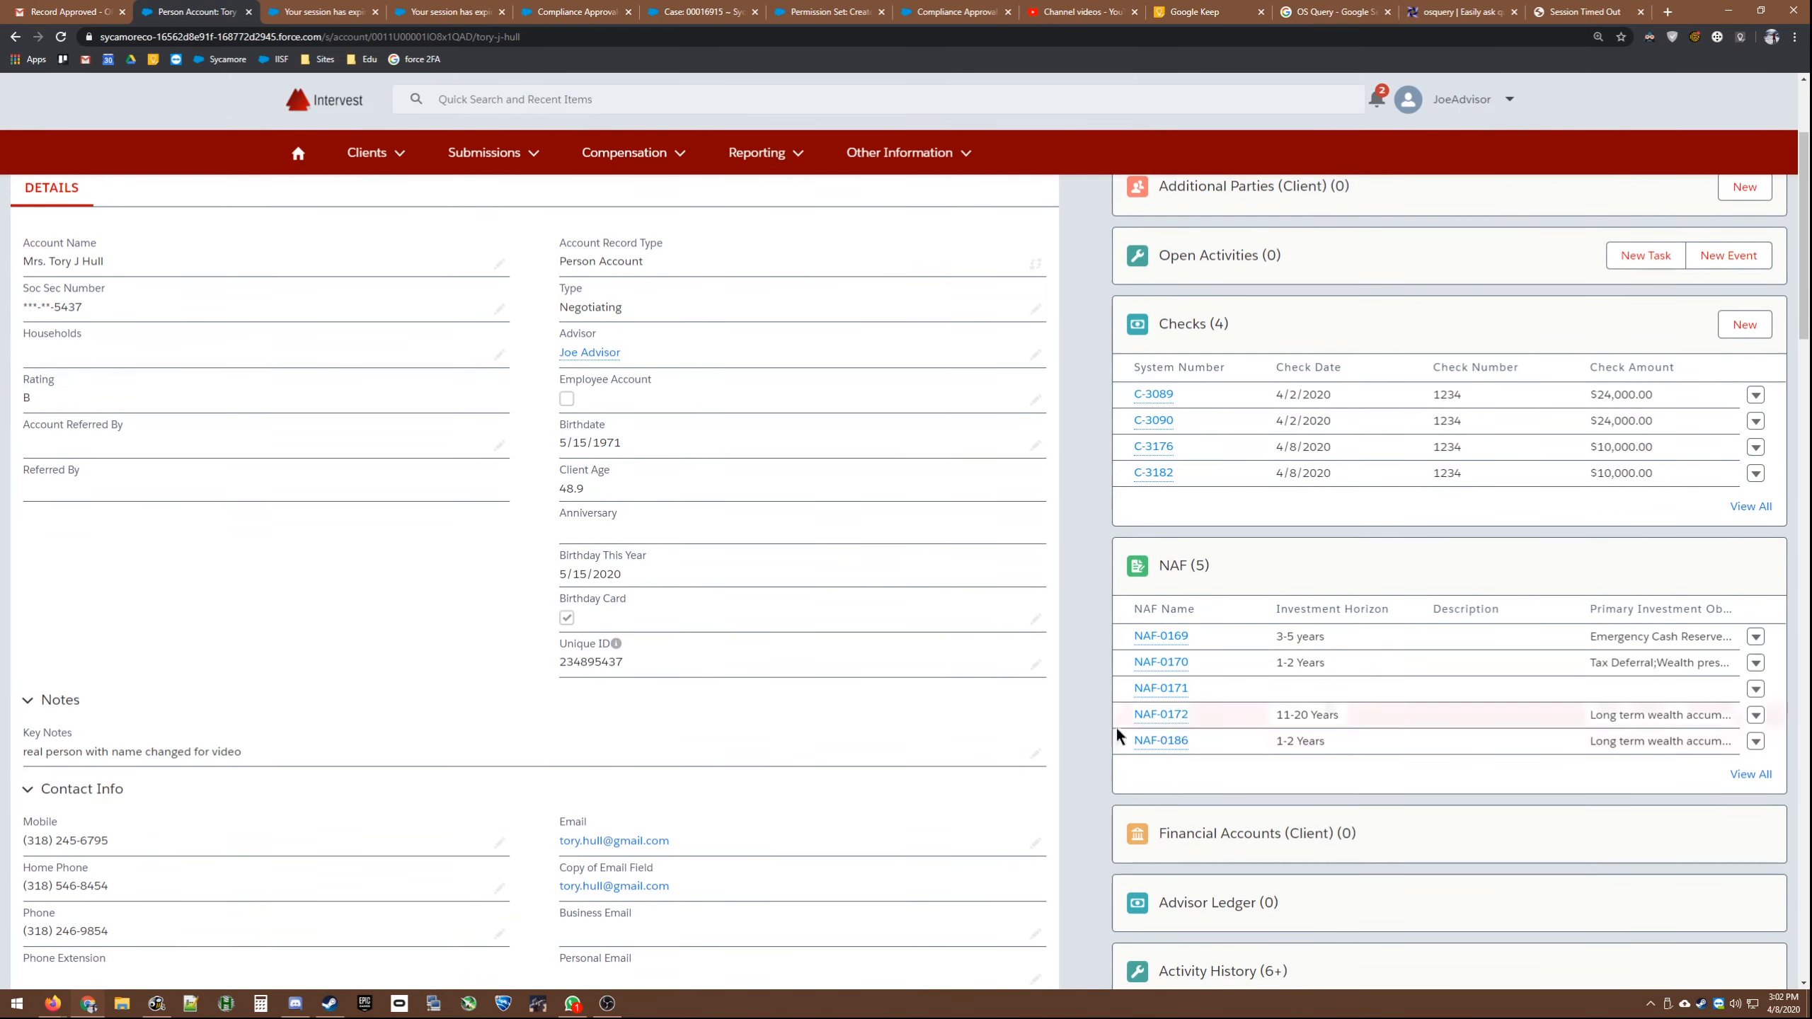
Step: Open the client's NAF-0186 record and go to its related compliance approval OM-0542
mouse_move(1150, 747)
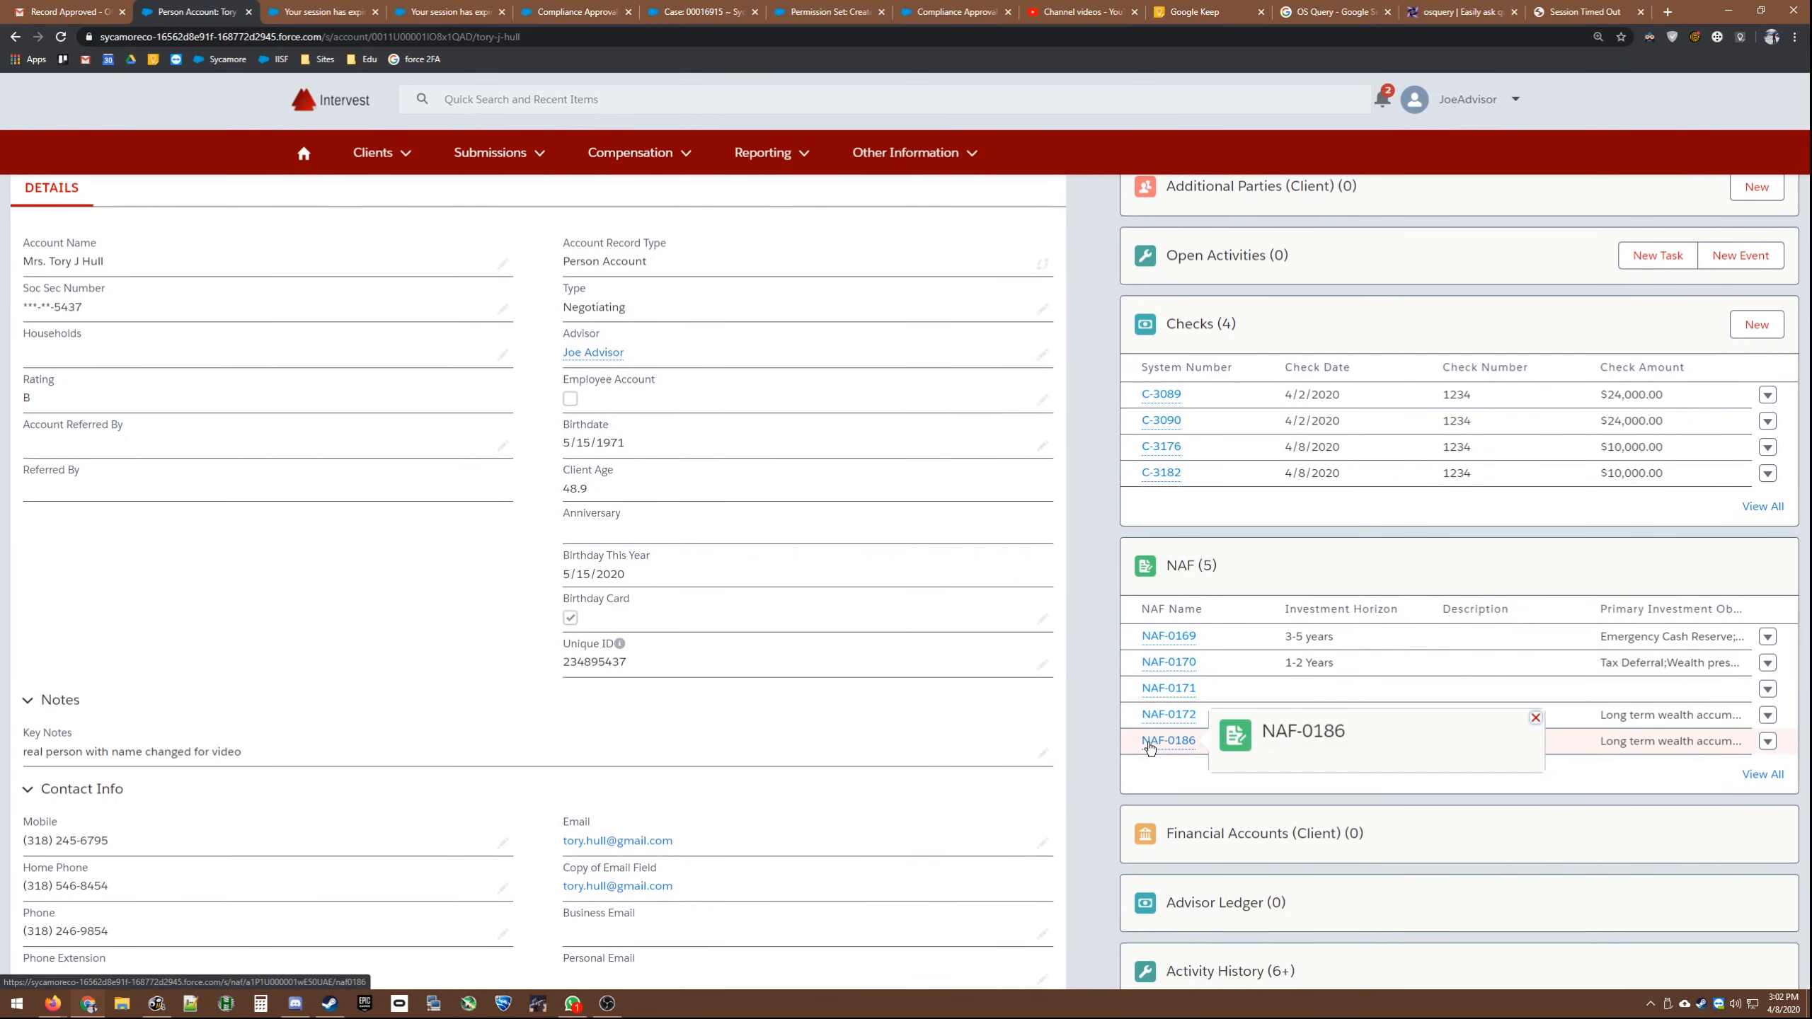
click(1168, 740)
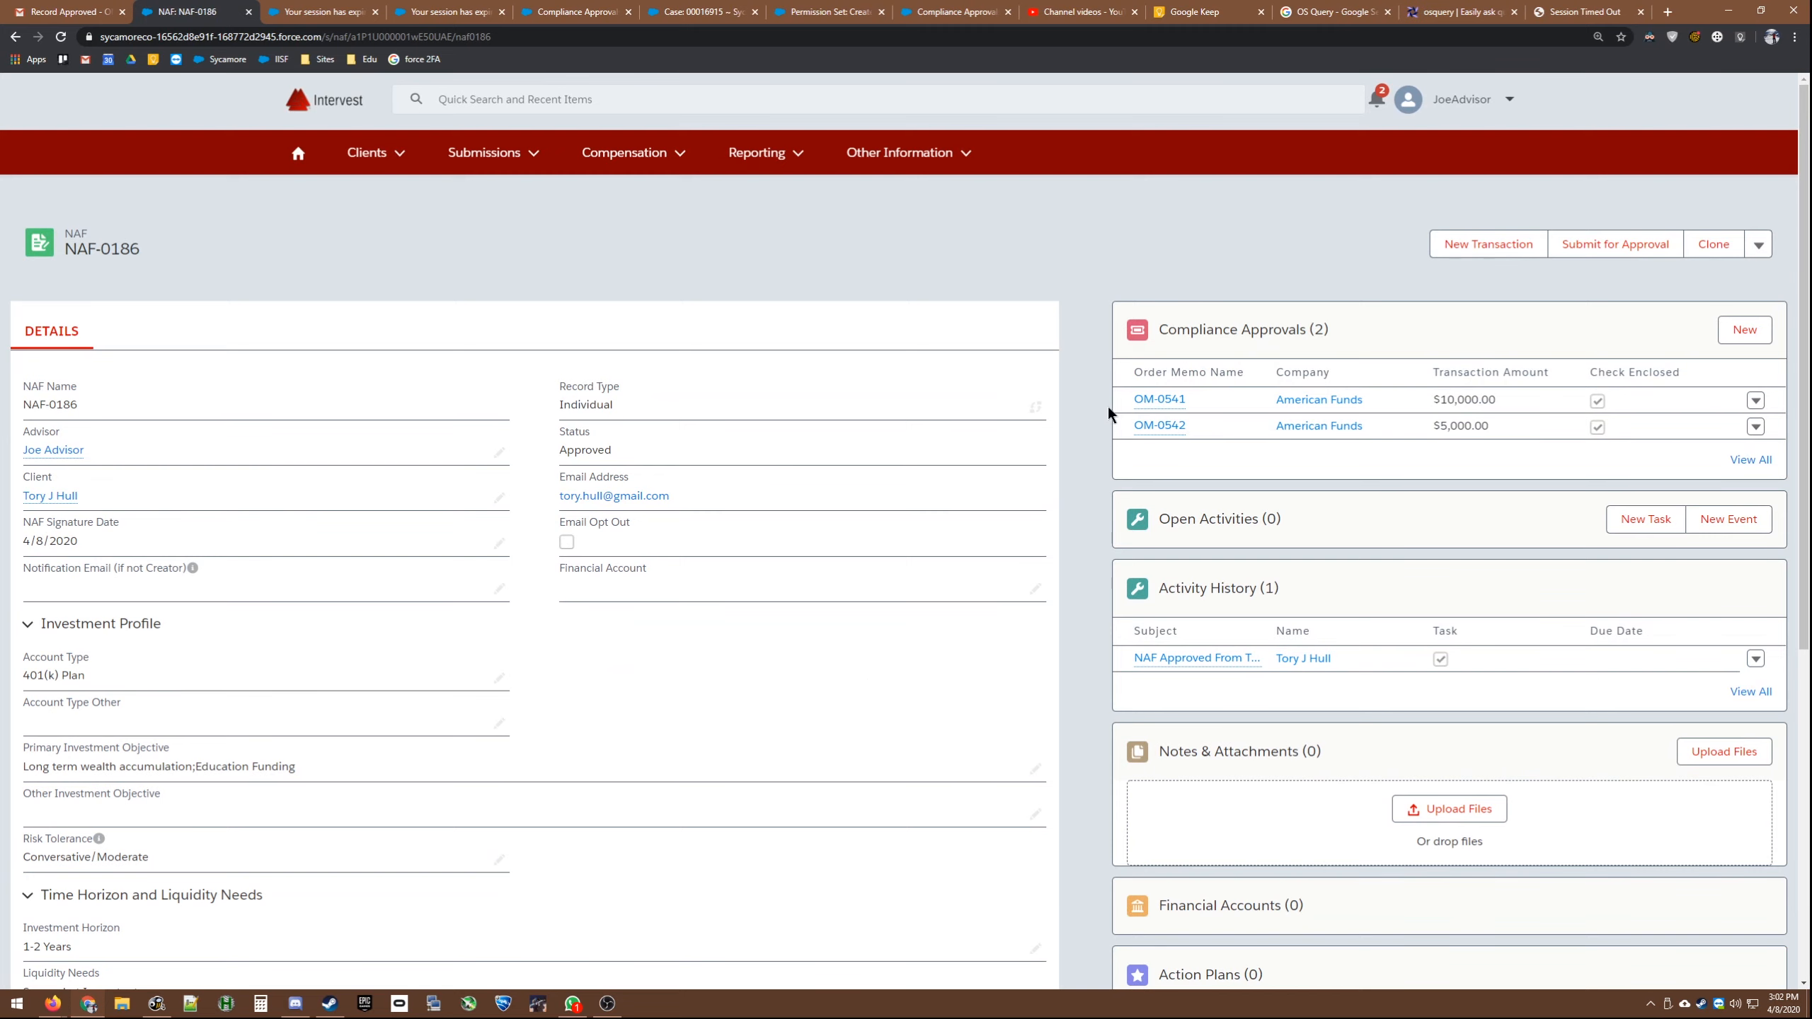
scroll(1104, 534, down, 1)
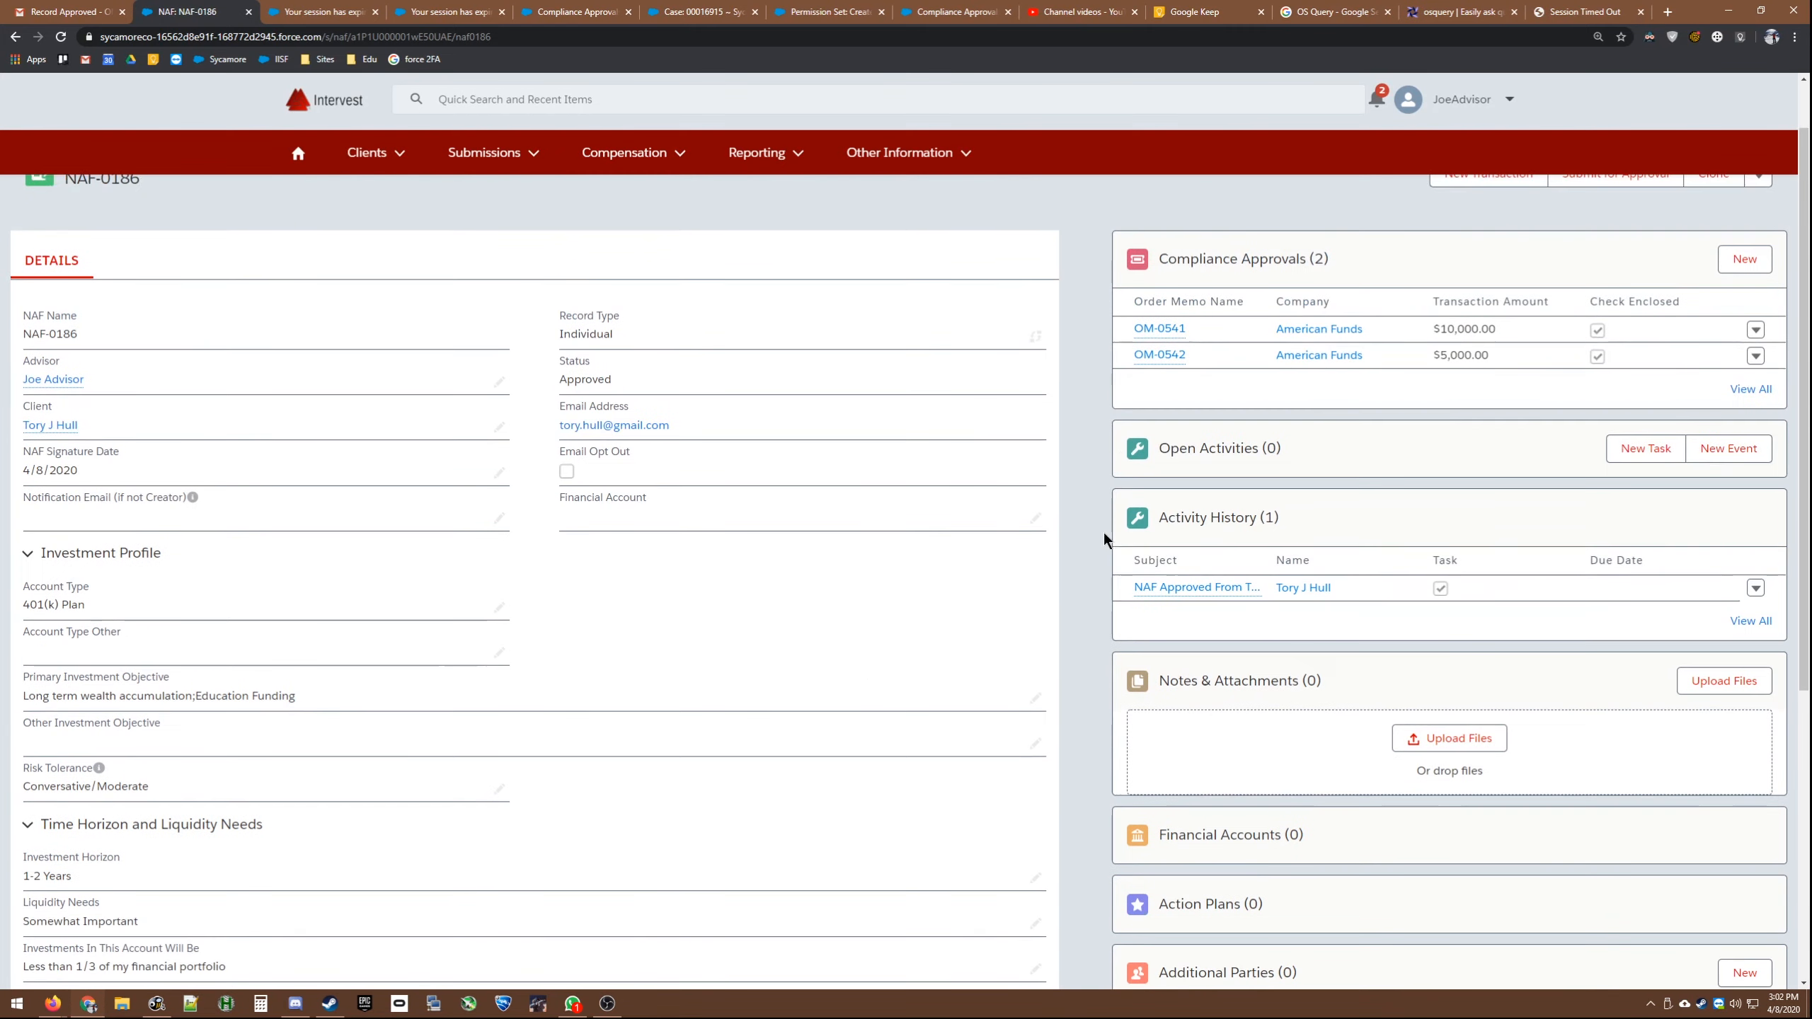
click(1159, 355)
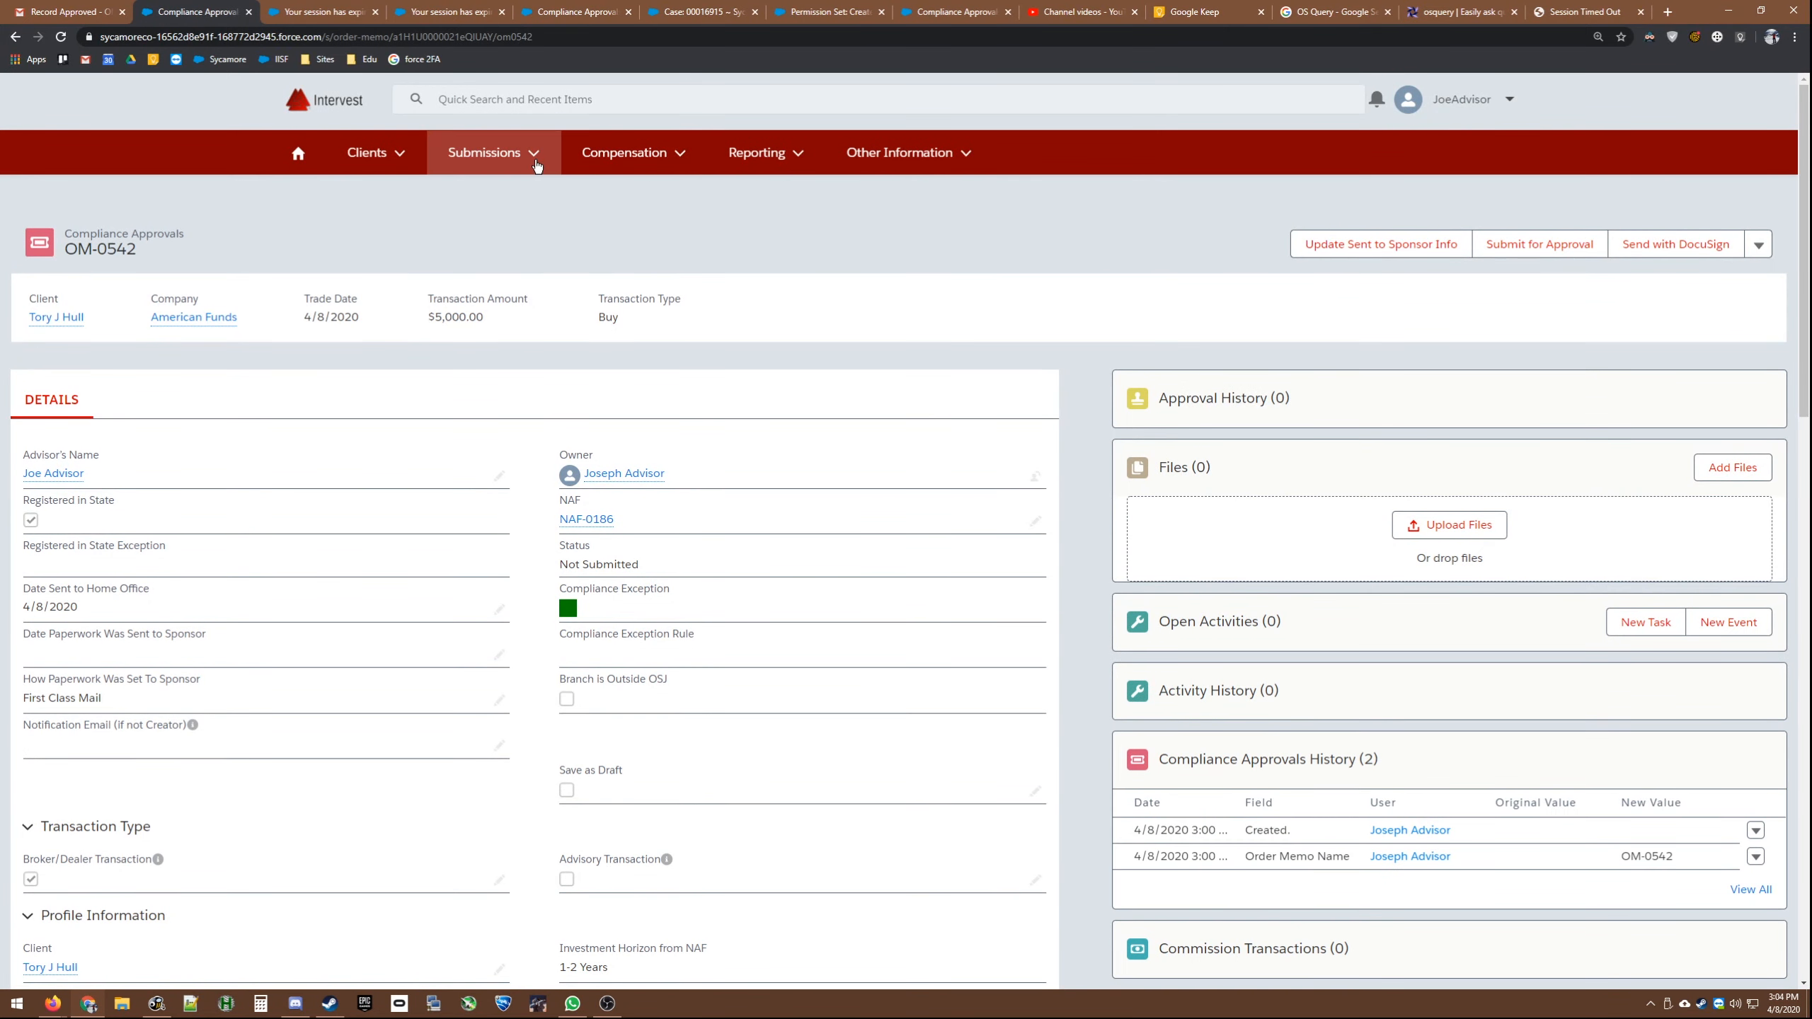
Step: Open the list of NAF submissions and look through its available list views, keeping Recently Viewed
click(536, 164)
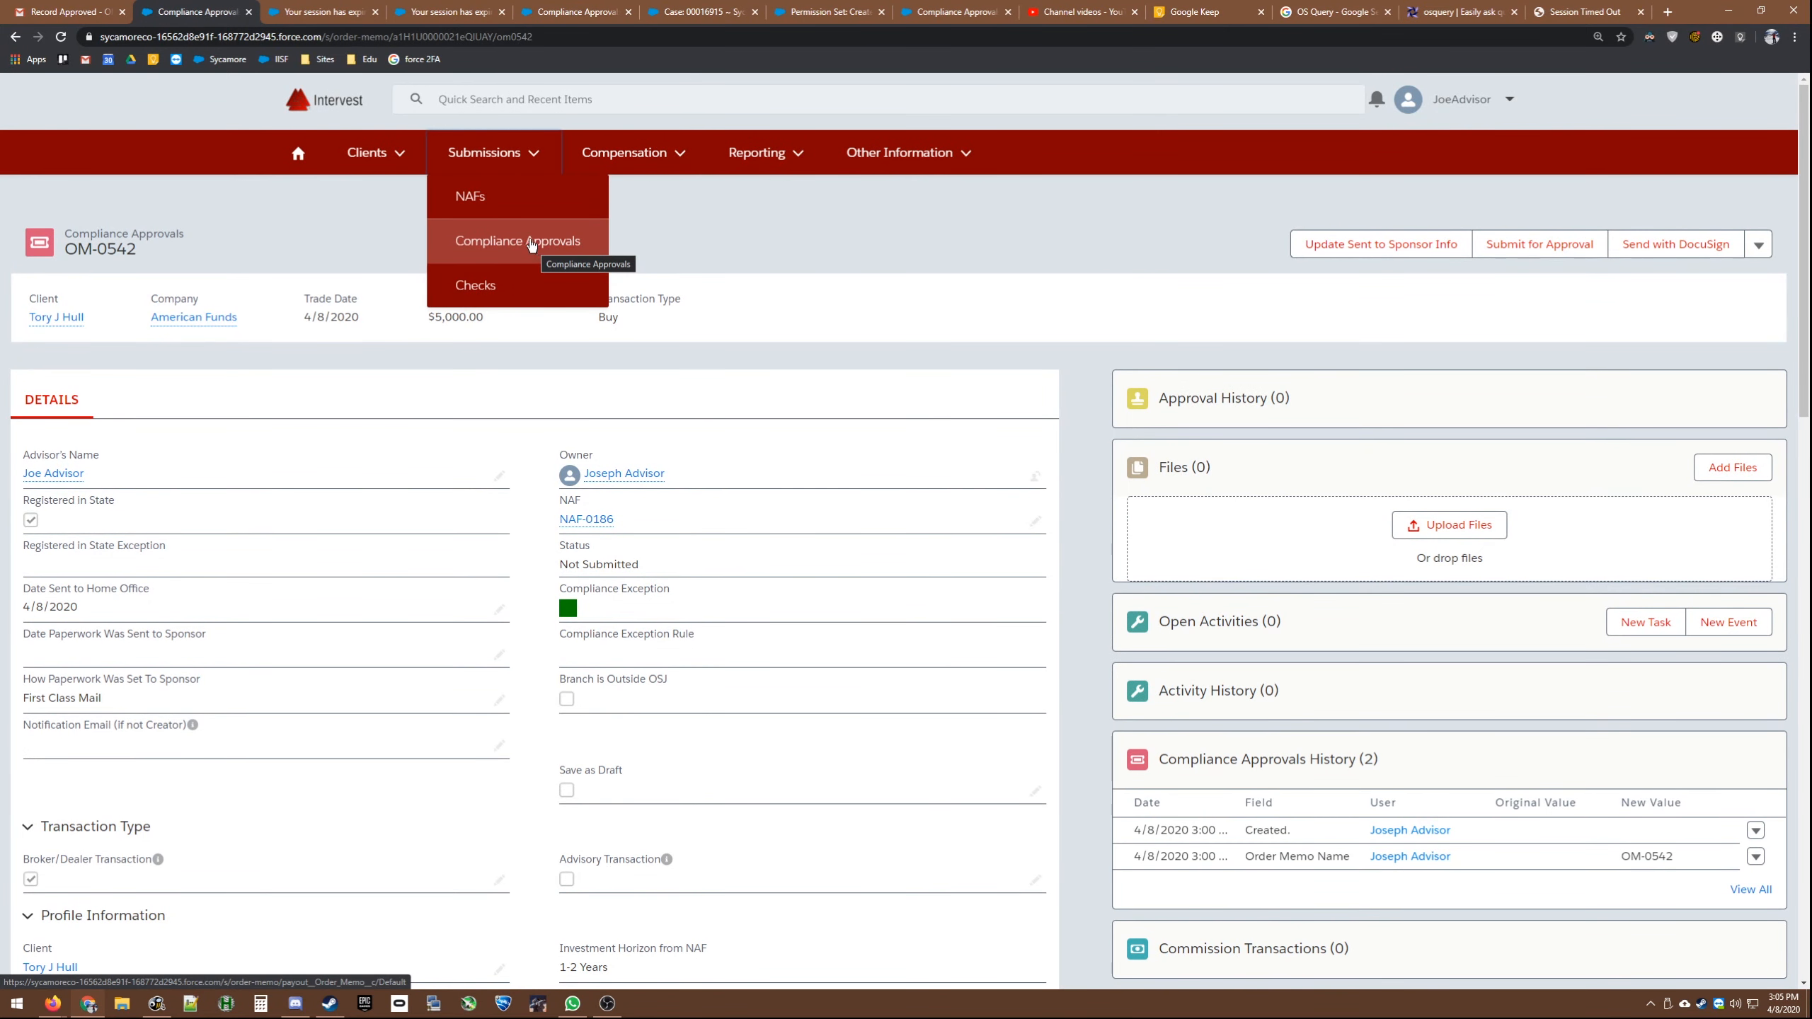
click(474, 200)
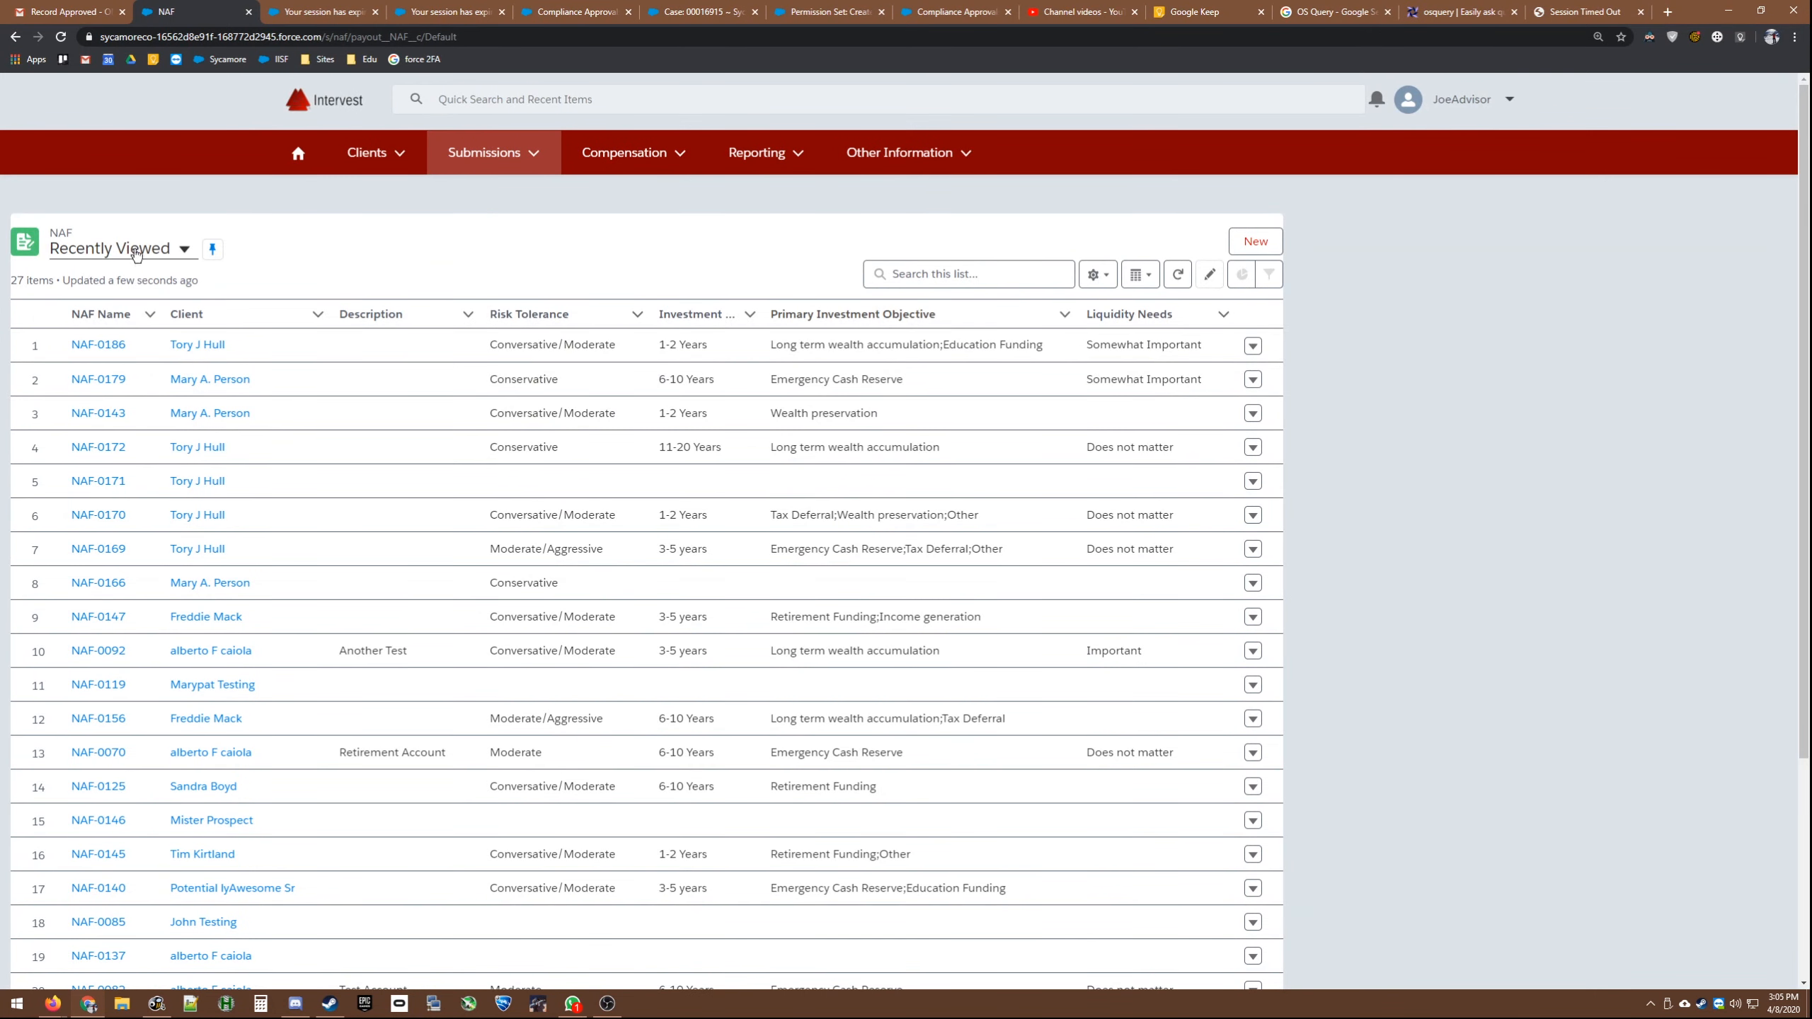
click(178, 249)
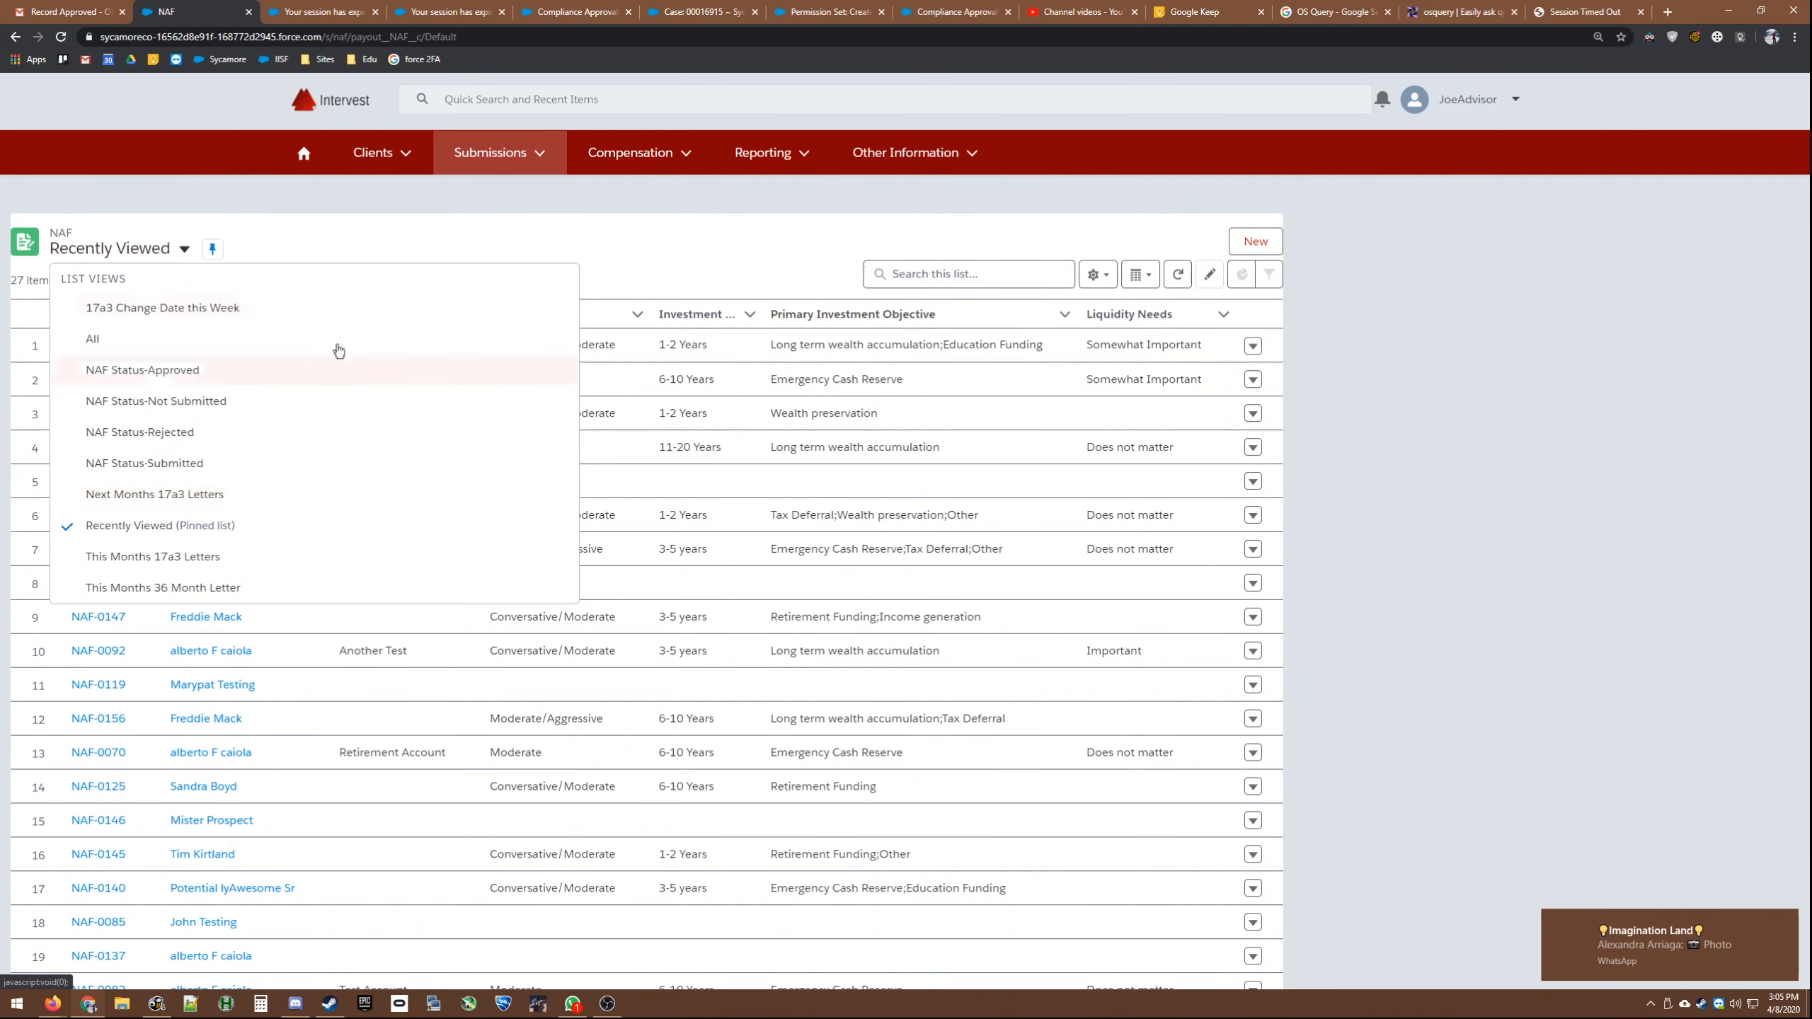
click(393, 226)
Step: Open the list of Compliance Approvals submissions and proceed to the Checks list
click(516, 167)
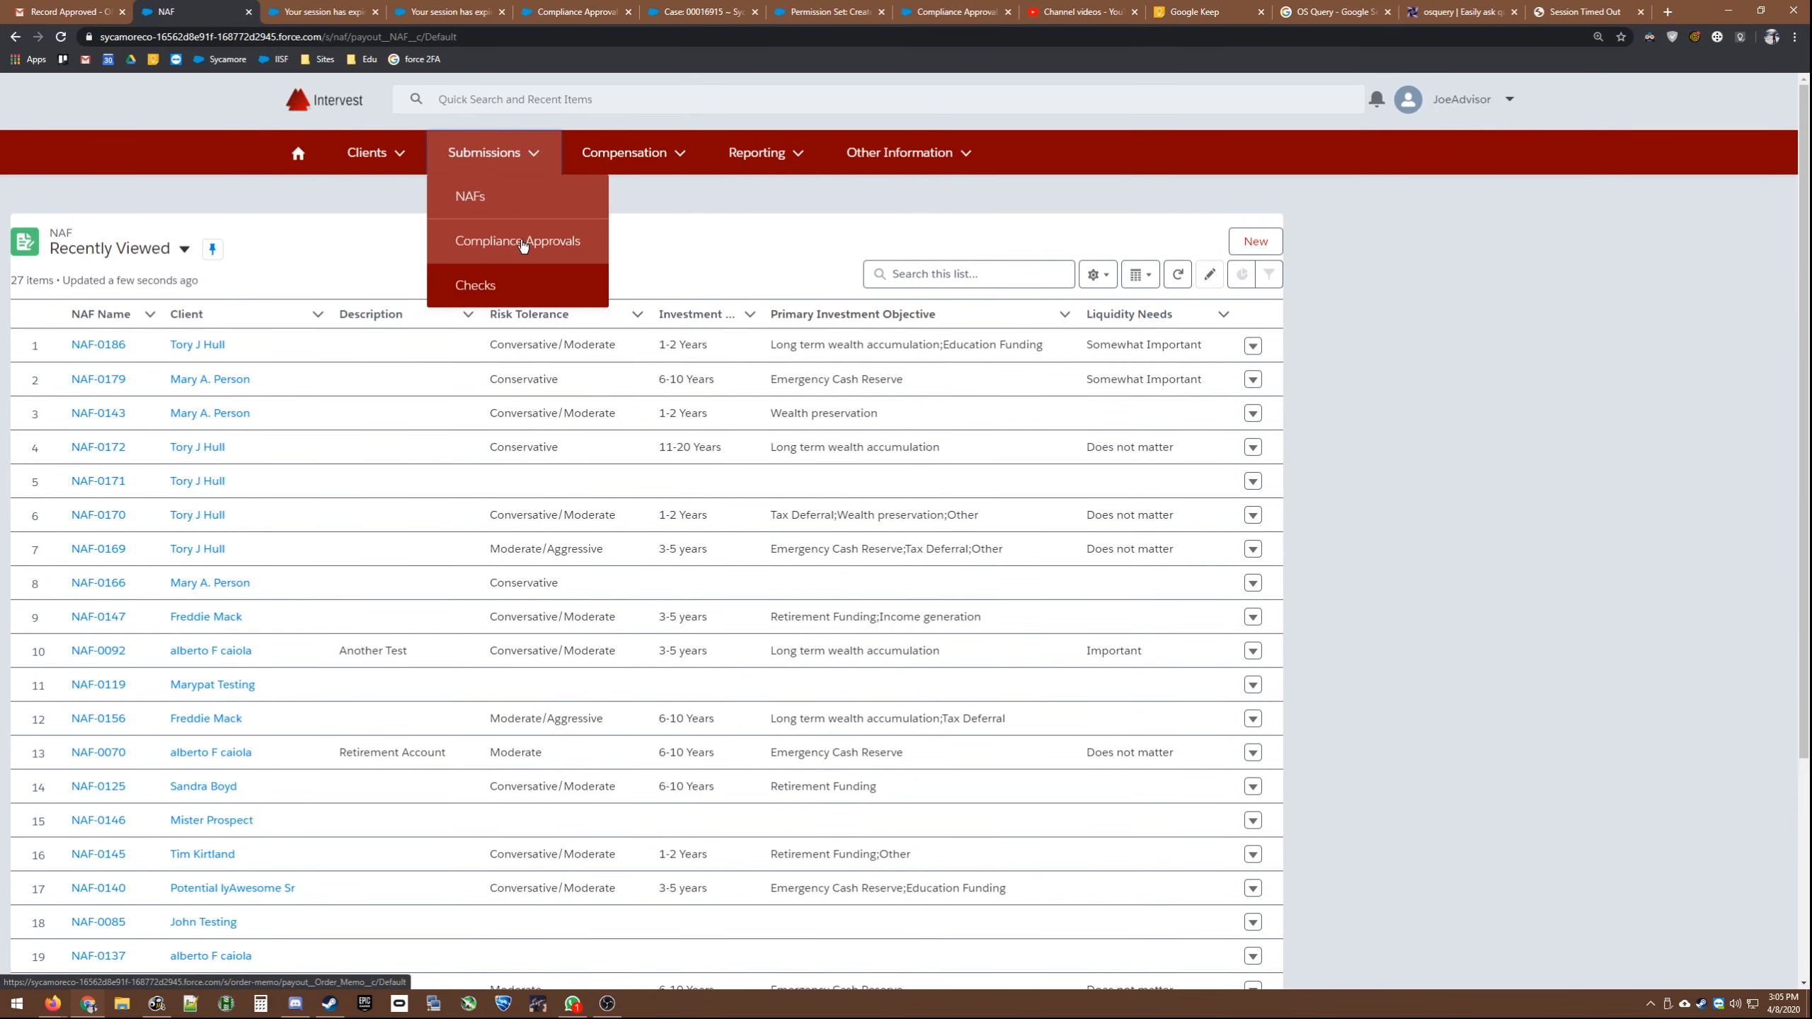
click(522, 244)
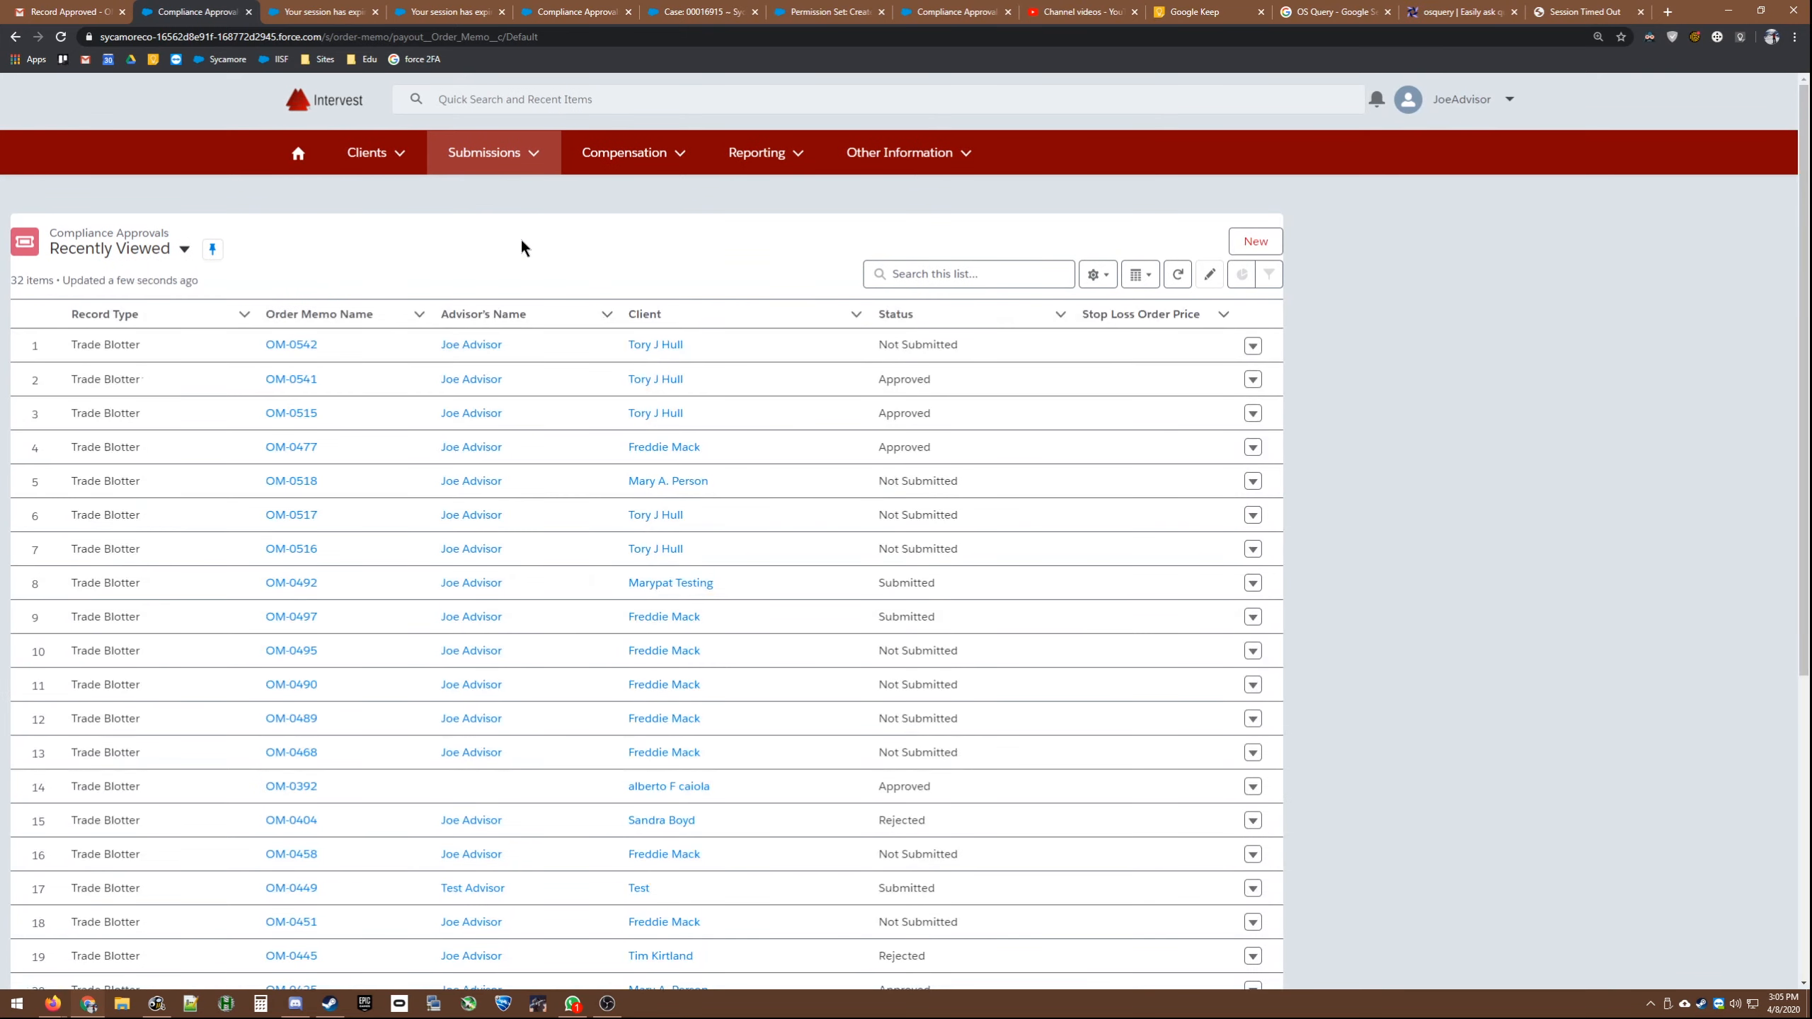
click(500, 157)
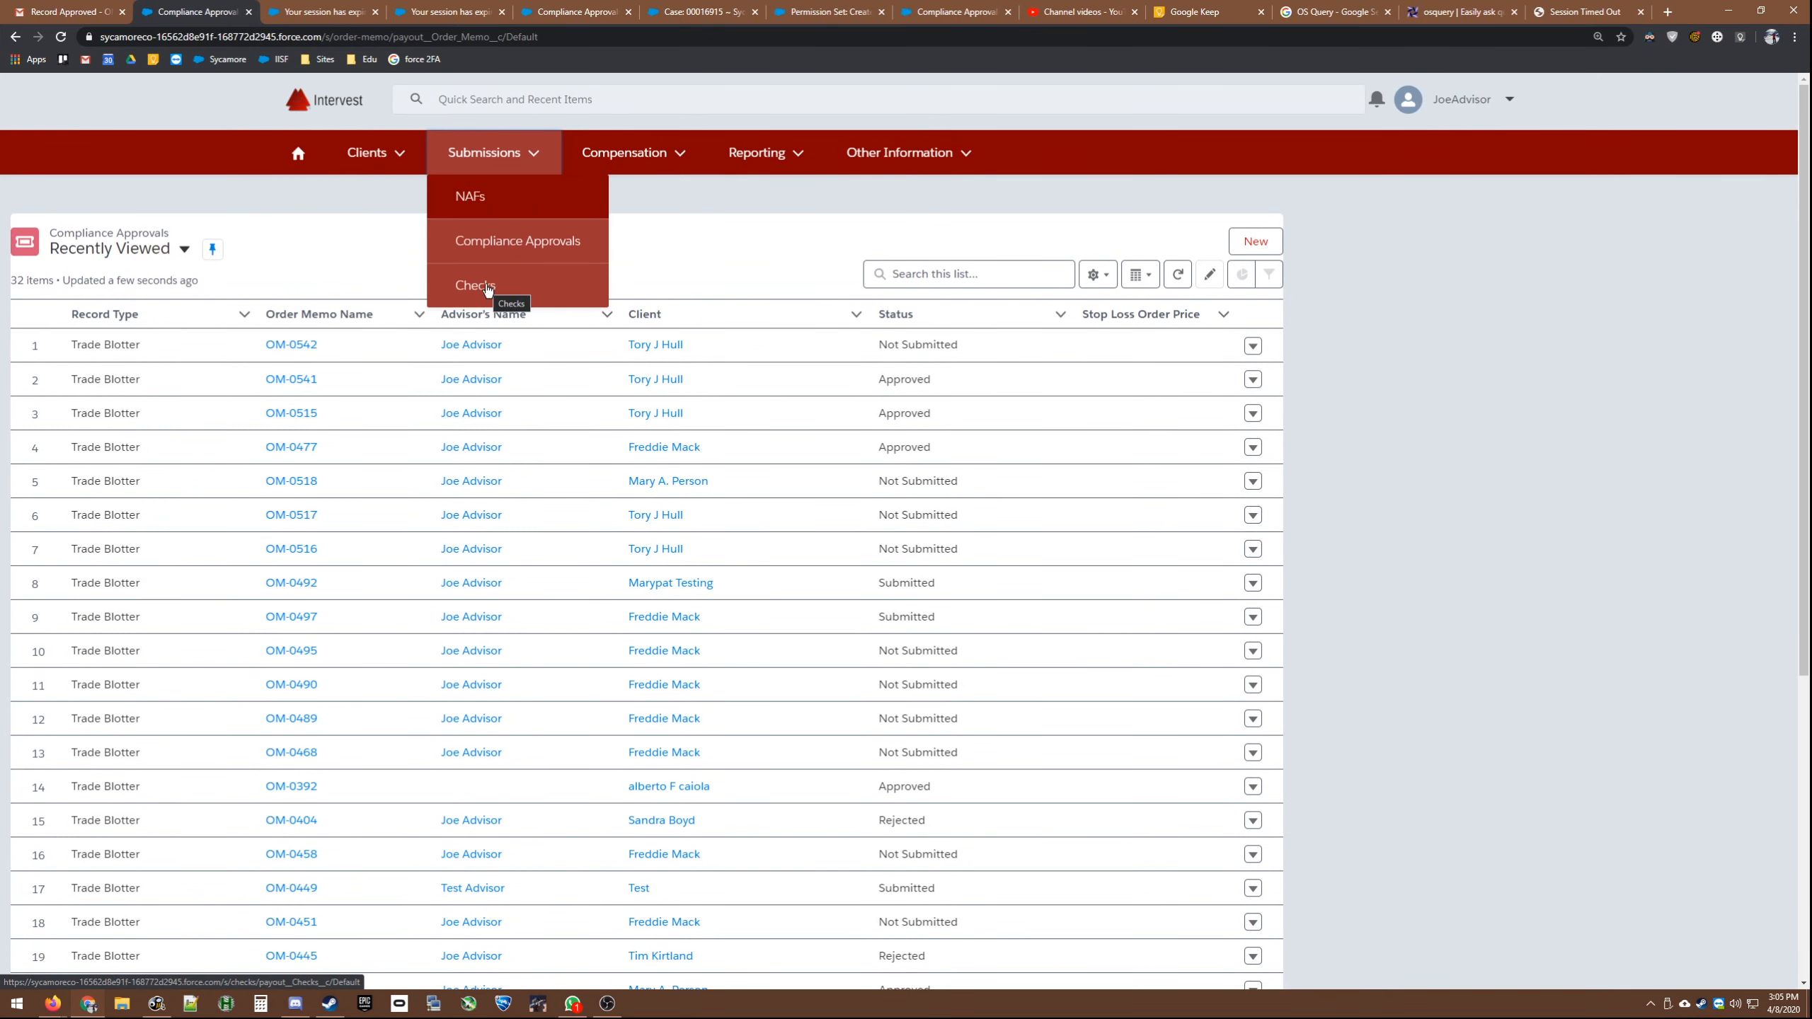